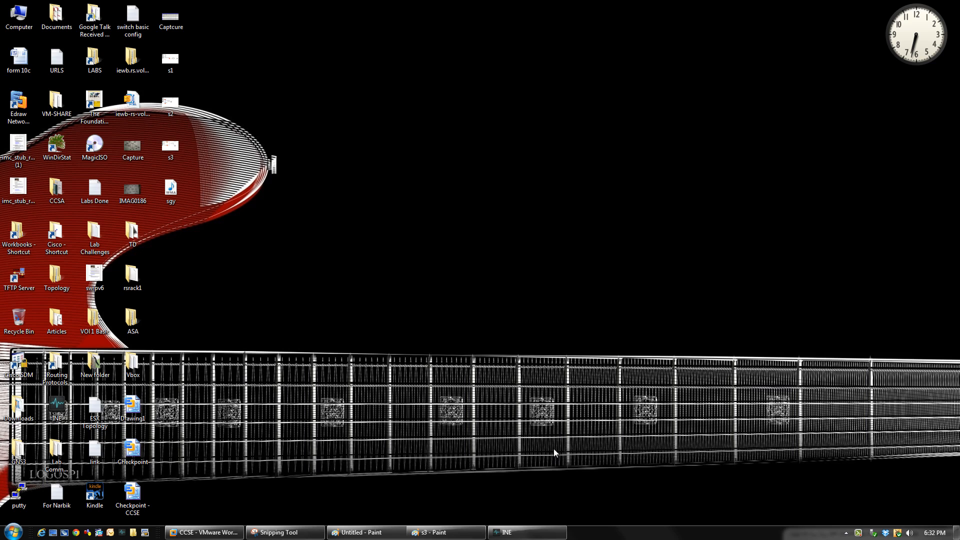
# Load the Check_Point_R75 ISO image into H_SG1's CD/DVD (IDE) drive through its VM settings
pyautogui.click(191, 537)
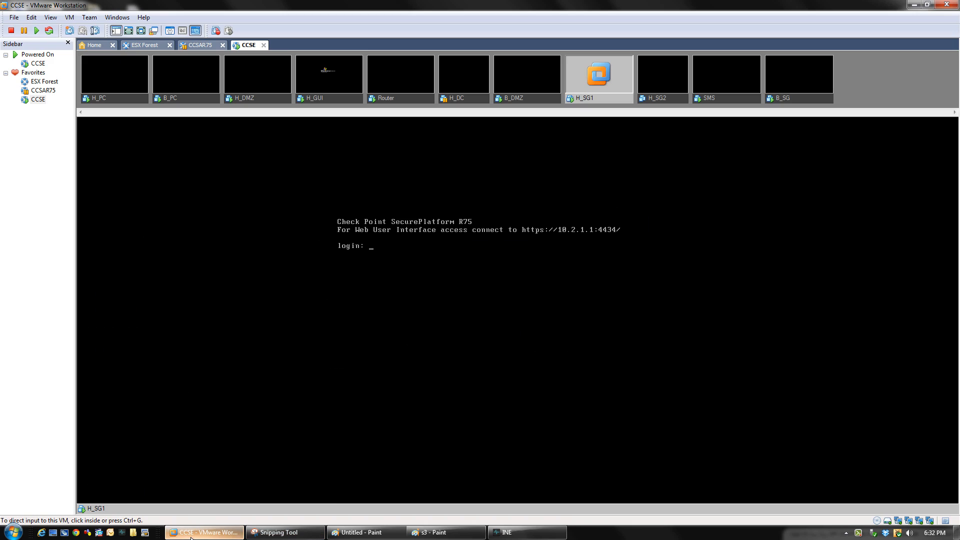
pyautogui.rightClick(598, 98)
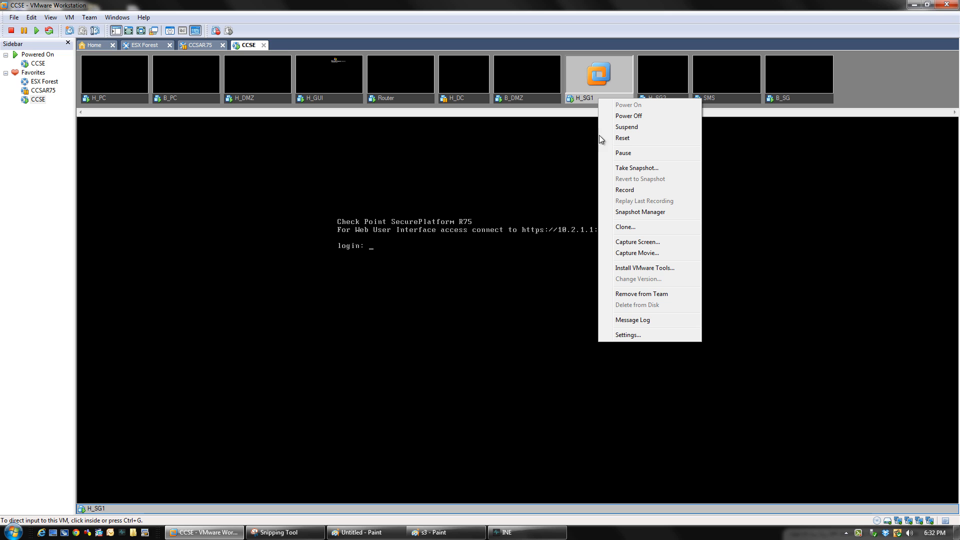
pyautogui.click(637, 336)
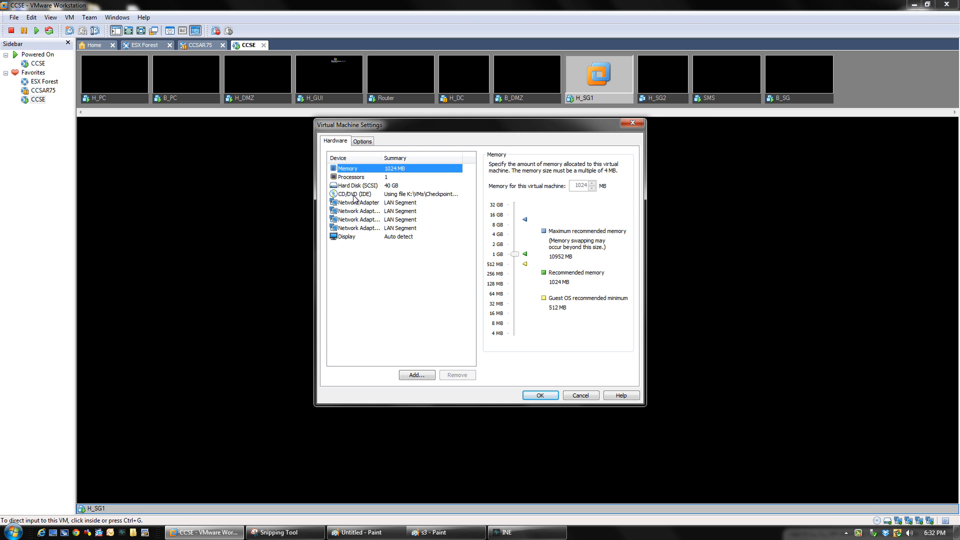
pyautogui.click(354, 194)
pyautogui.click(616, 237)
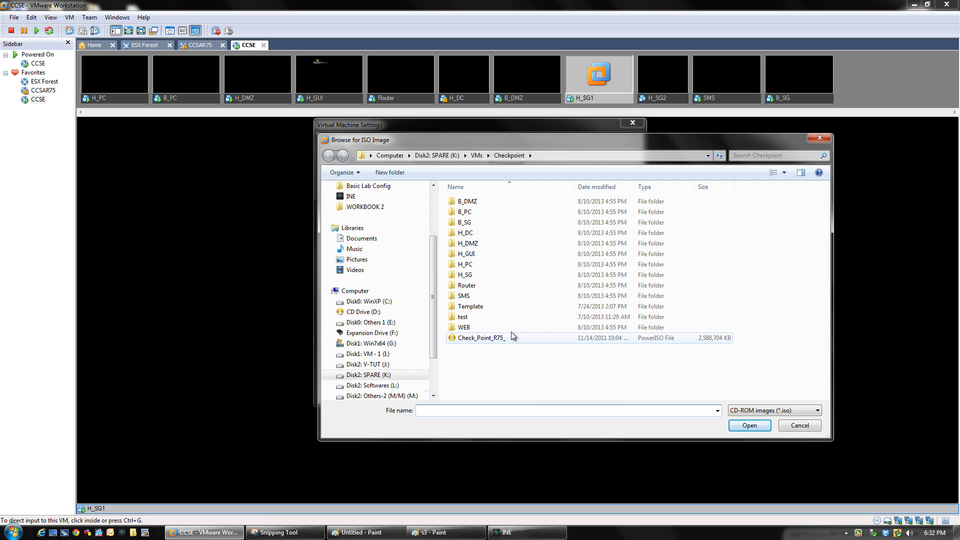
pyautogui.doubleClick(480, 338)
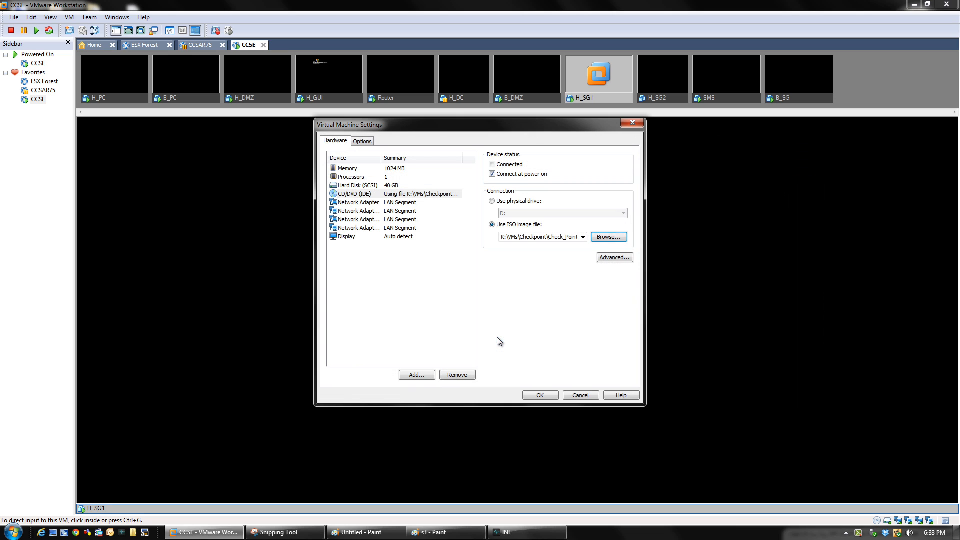
pyautogui.click(544, 396)
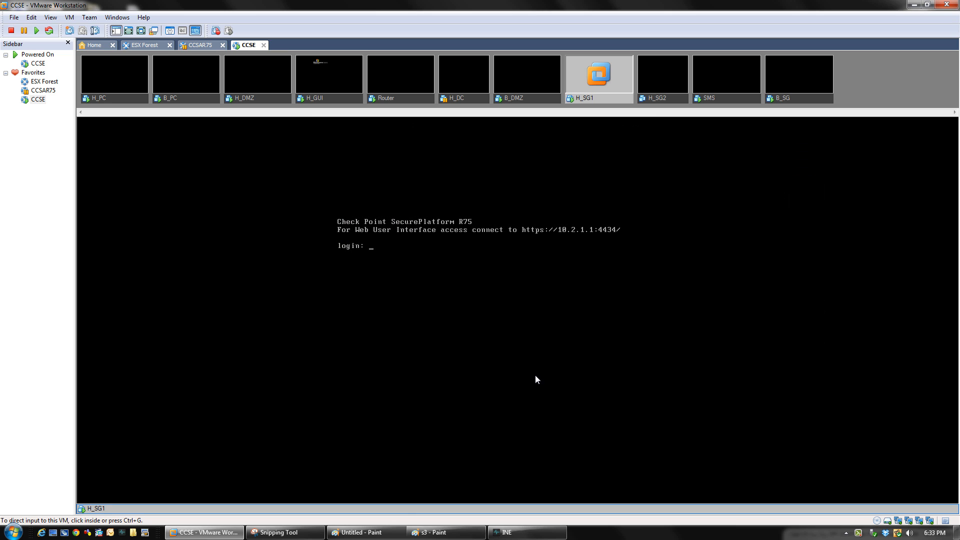
# Log in to the H_SG1 console as admin and launch sysconfig
pyautogui.click(413, 263)
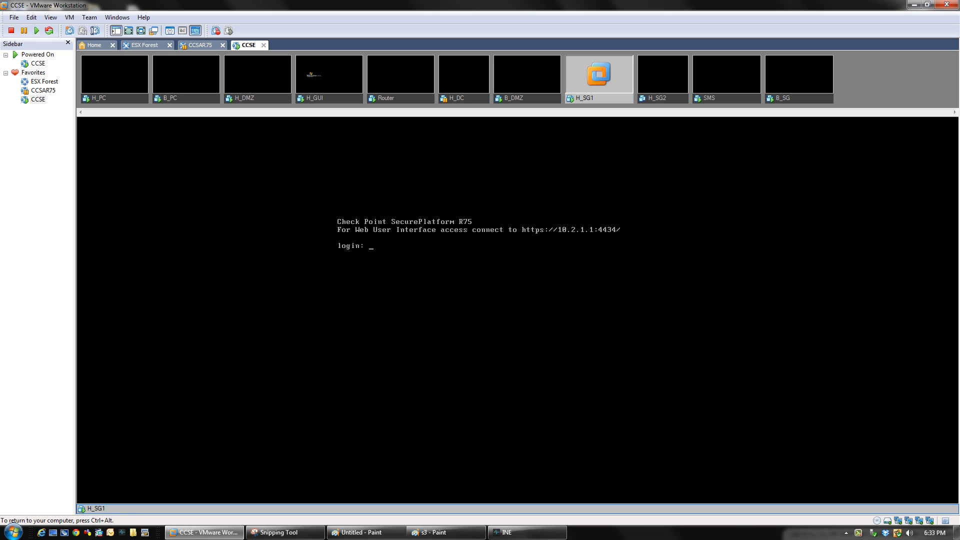
pyautogui.write('admin')
pyautogui.press('Return')
pyautogui.press('Return')
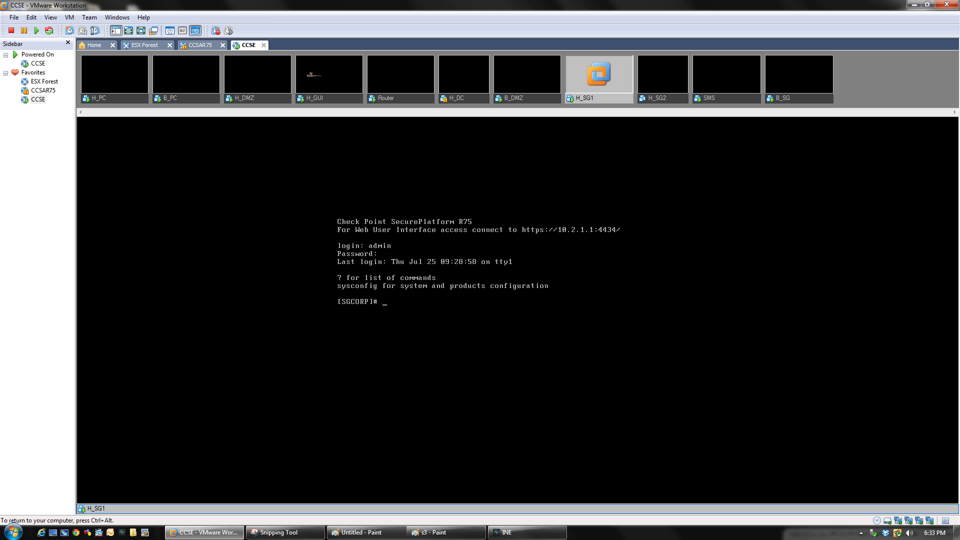
pyautogui.write('sysconfig')
pyautogui.press('Return')
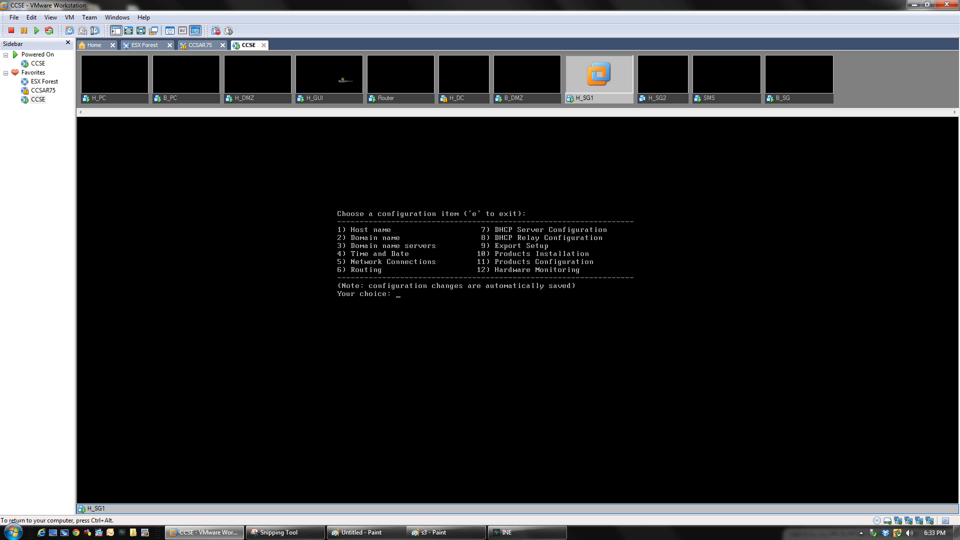
# Install Mobile Access via option 10 Products Installation, accepting the license agreement
pyautogui.write('10')
pyautogui.press('Return')
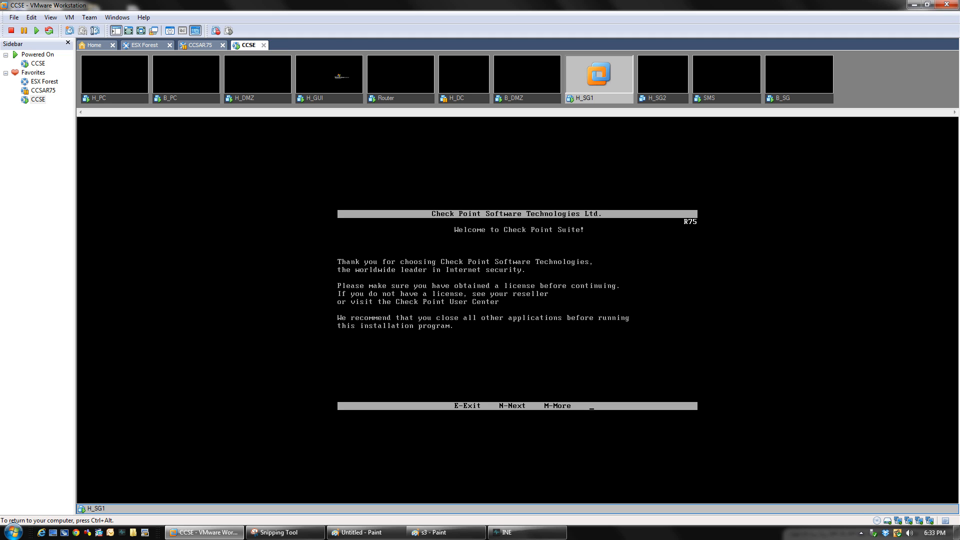
pyautogui.press('n')
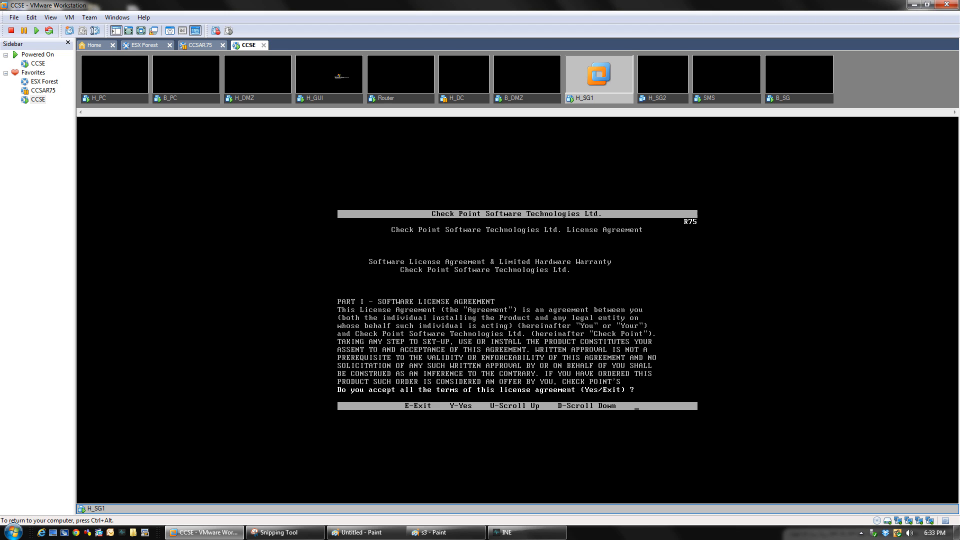
pyautogui.press('y')
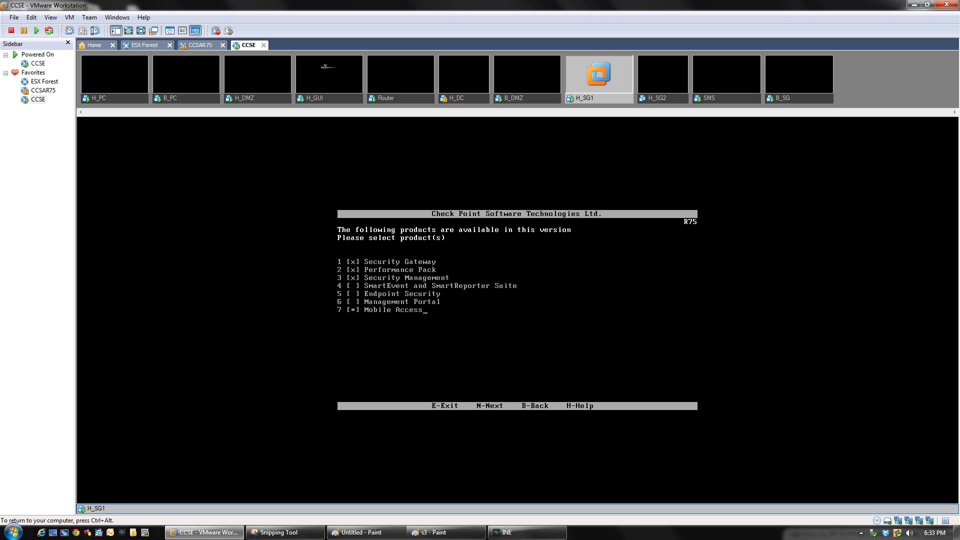
pyautogui.press('n')
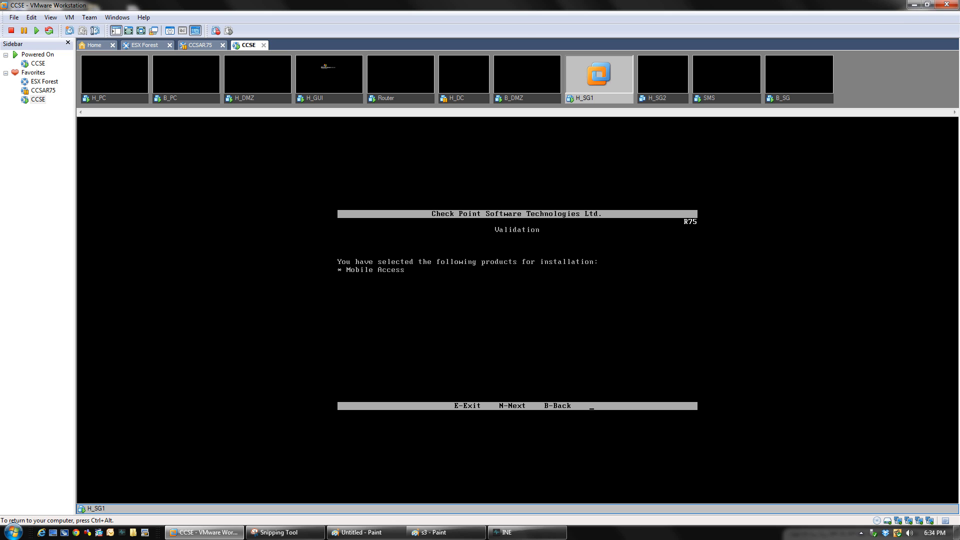
pyautogui.press('n')
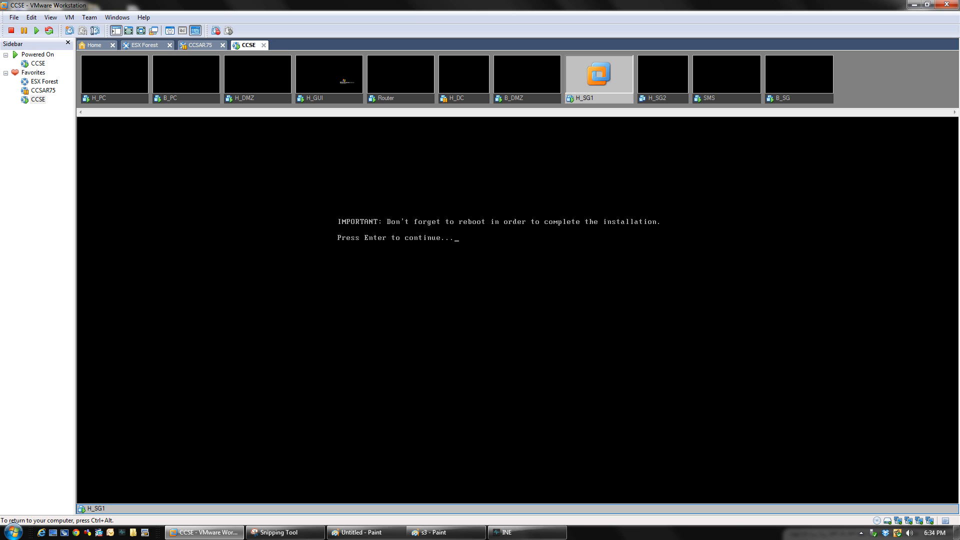
# Exit sysconfig, reboot the H_SG1 gateway with confirmation, and release input with Ctrl+Alt
pyautogui.press('Return')
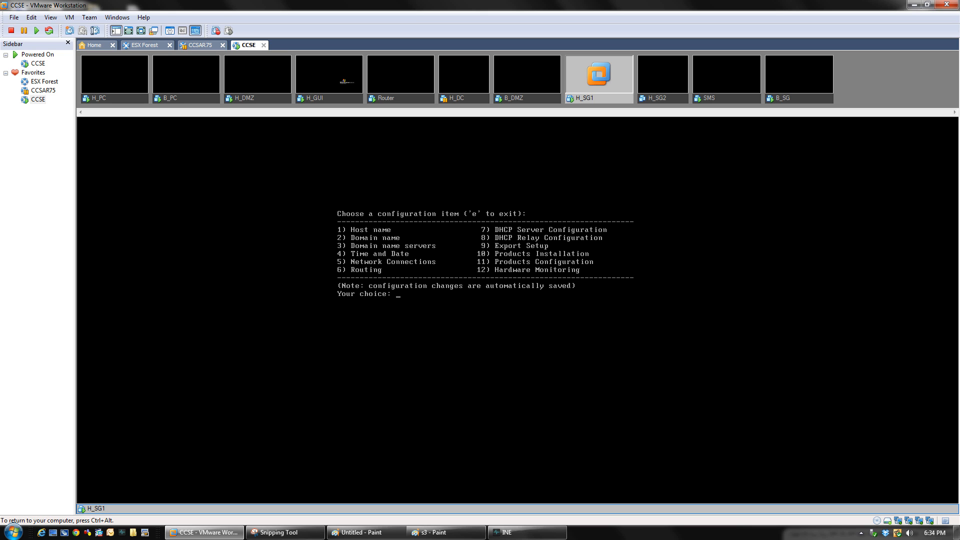
pyautogui.write('reboot')
pyautogui.press('BackSpace')
pyautogui.press('BackSpace')
pyautogui.press('BackSpace')
pyautogui.press('BackSpace')
pyautogui.press('BackSpace')
pyautogui.press('BackSpace')
pyautogui.write('e')
pyautogui.press('Return')
pyautogui.write('reboot  Are ')
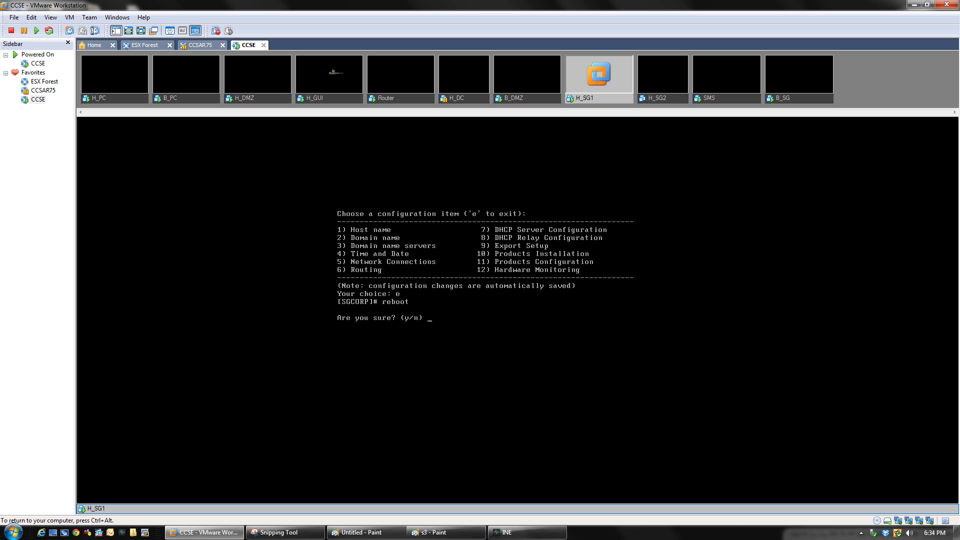
pyautogui.write('y')
pyautogui.press('Return')
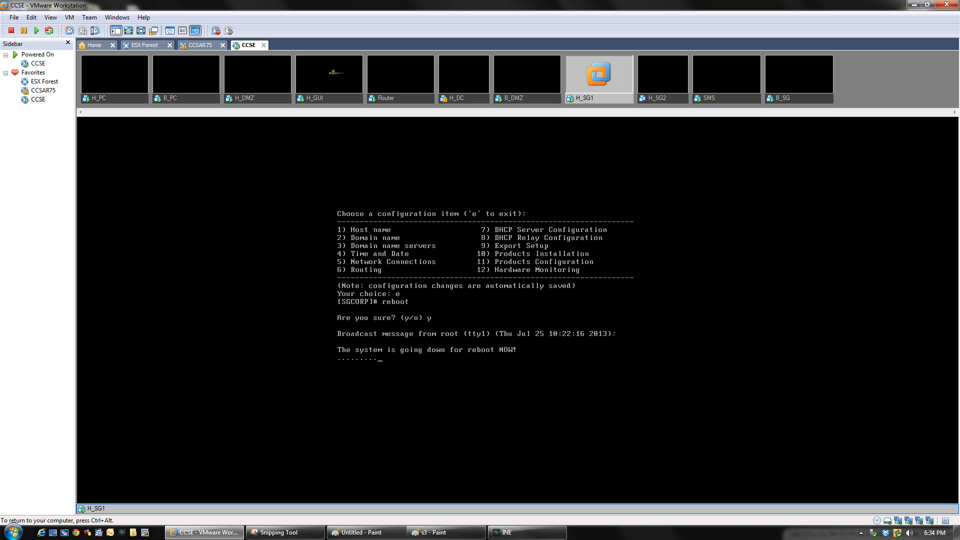
pyautogui.hotkey('ctrl', 'alt')
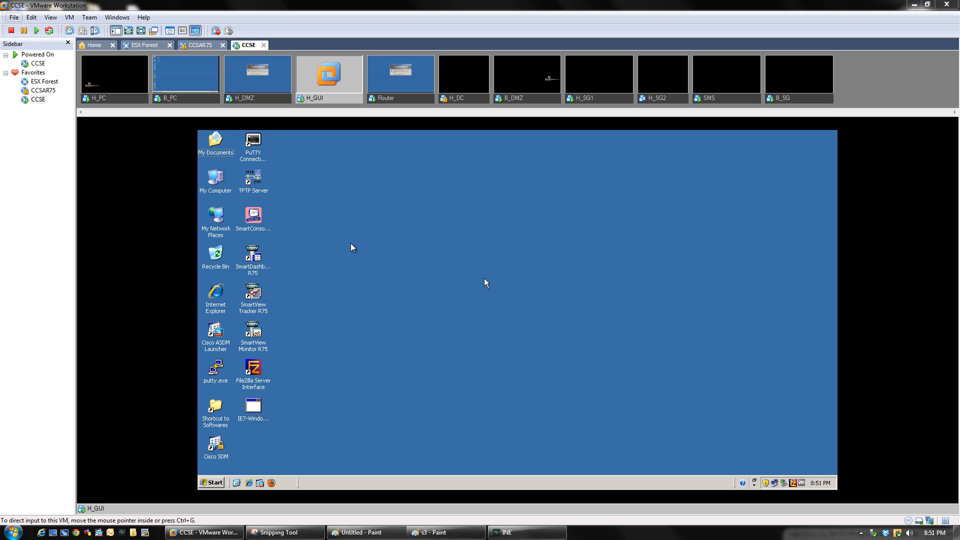
# Create a new desktop folder named myshare on H_GUI
pyautogui.rightClick(315, 336)
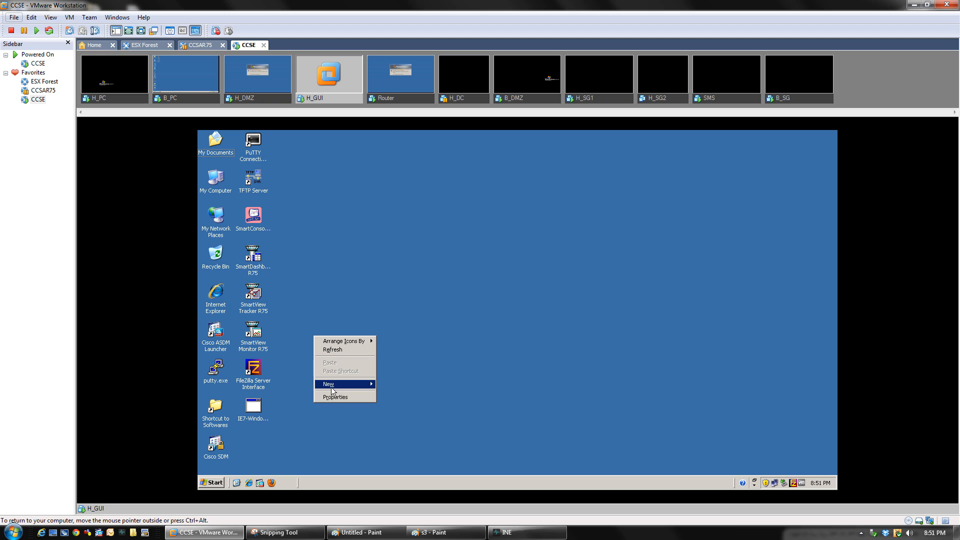
pyautogui.moveTo(332, 386)
pyautogui.click(411, 386)
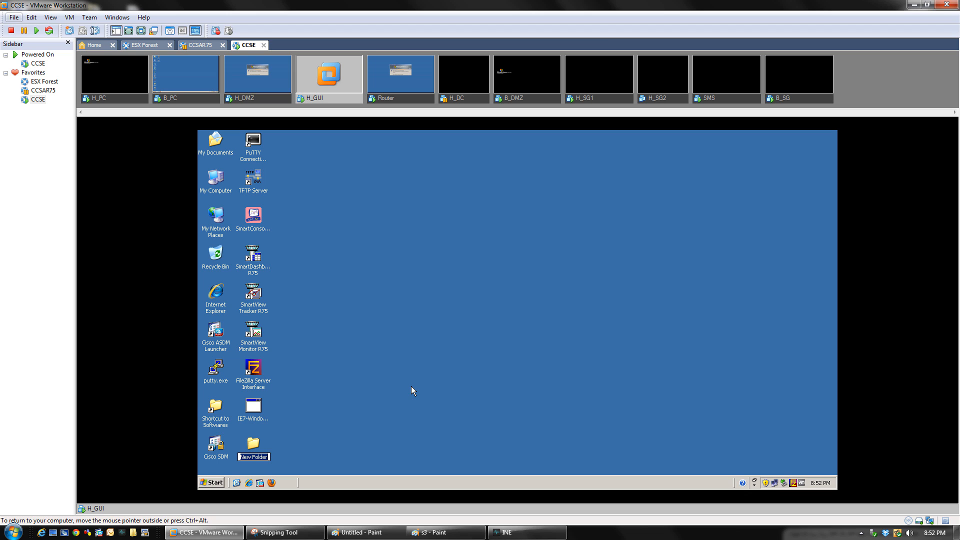
pyautogui.write('myshare')
pyautogui.press('Return')
# Share the myshare folder with Full Control share permissions for Everyone
pyautogui.rightClick(257, 448)
pyautogui.click(267, 441)
pyautogui.click(301, 257)
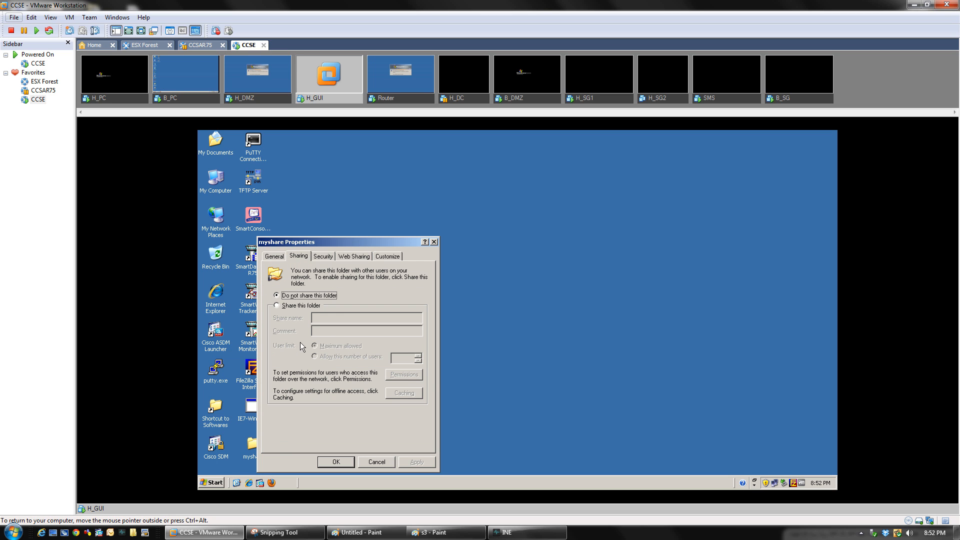
pyautogui.click(276, 307)
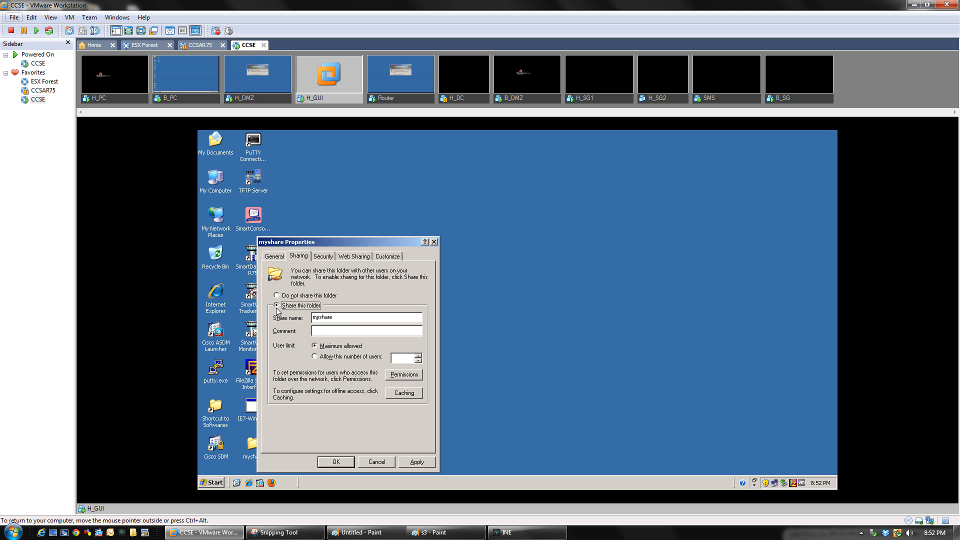
pyautogui.click(389, 376)
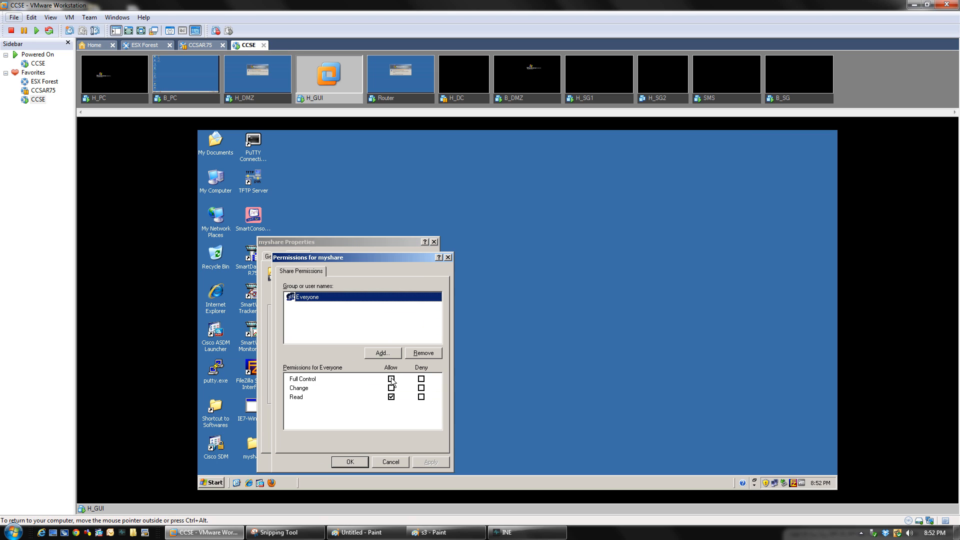
pyautogui.click(431, 462)
pyautogui.click(350, 462)
# Add Everyone with Full Control on myshare's Security tab, then switch to H_PC
pyautogui.click(323, 256)
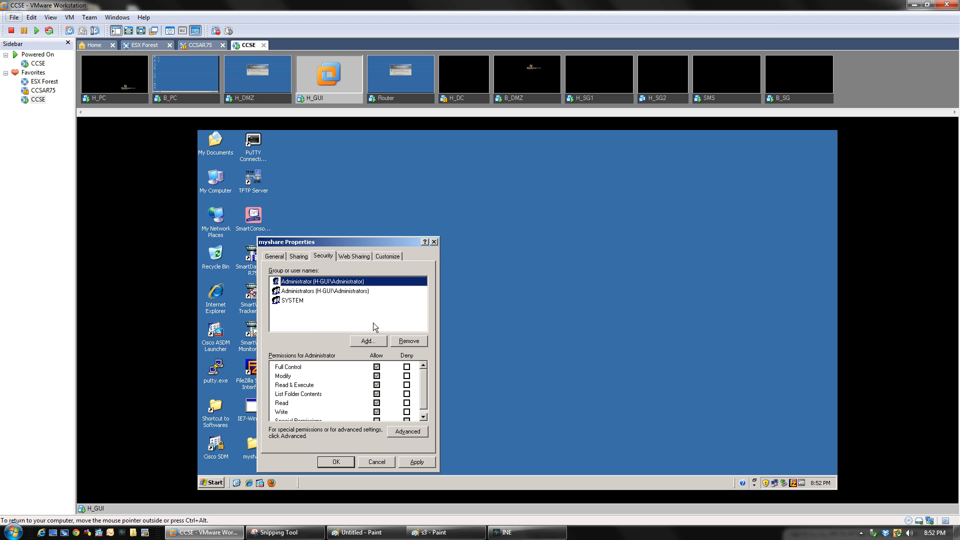
pyautogui.click(370, 341)
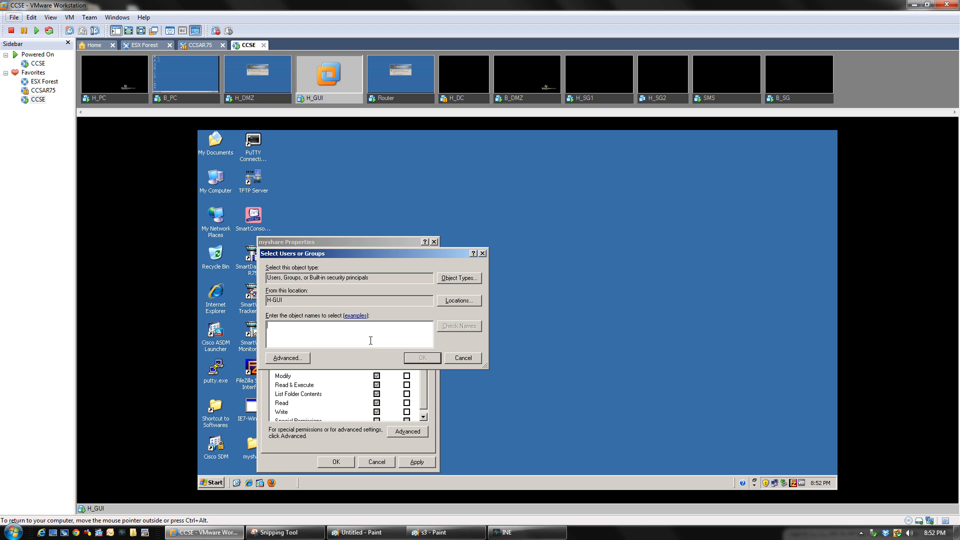
pyautogui.write('Everyone')
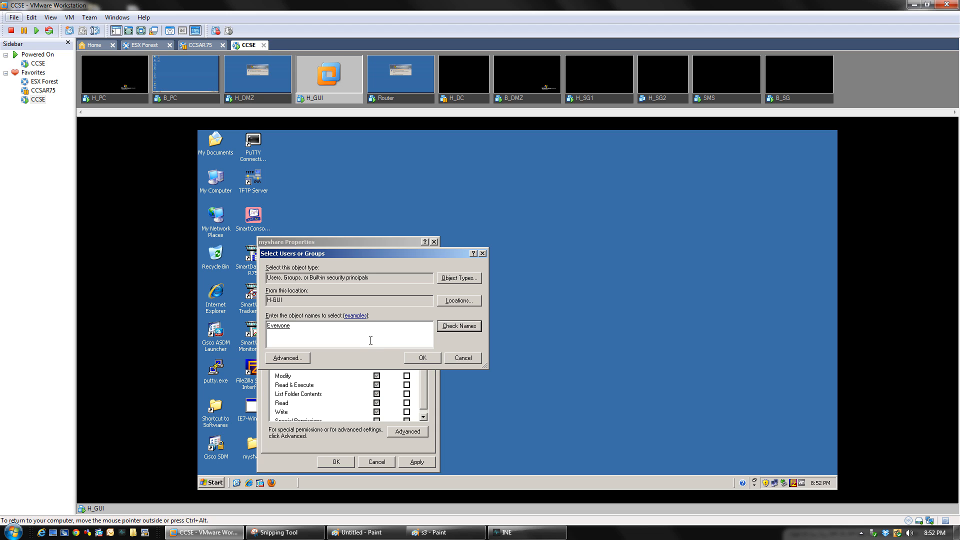
pyautogui.click(412, 358)
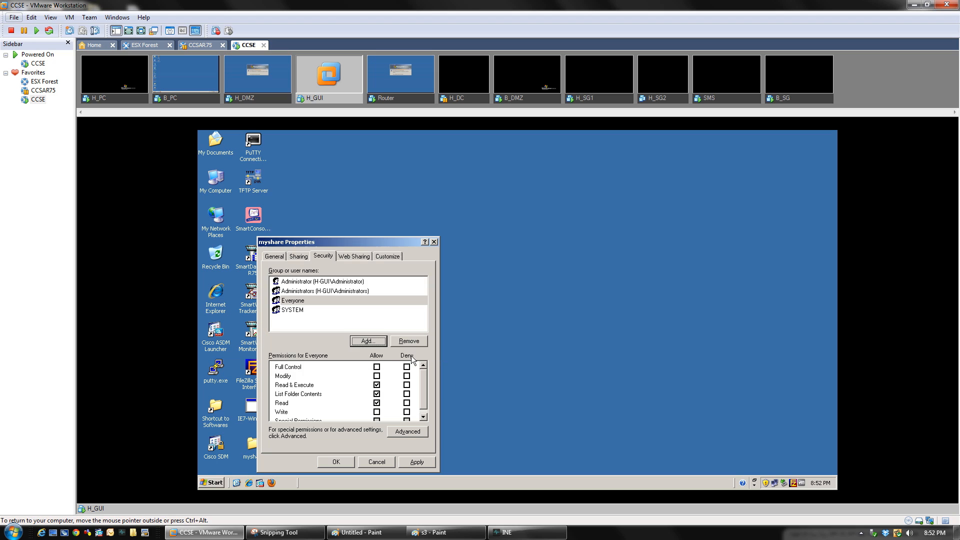
pyautogui.click(376, 366)
pyautogui.click(417, 462)
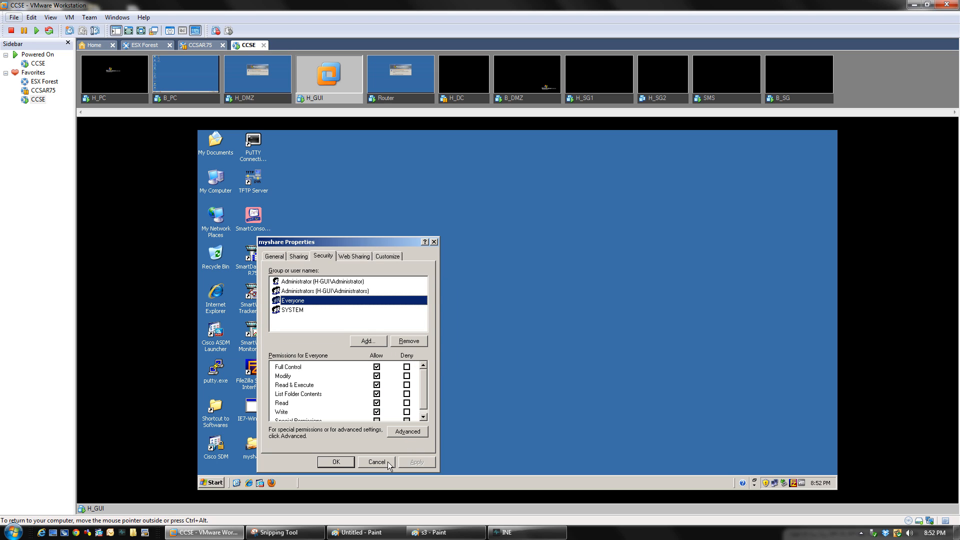
pyautogui.click(336, 461)
pyautogui.click(133, 96)
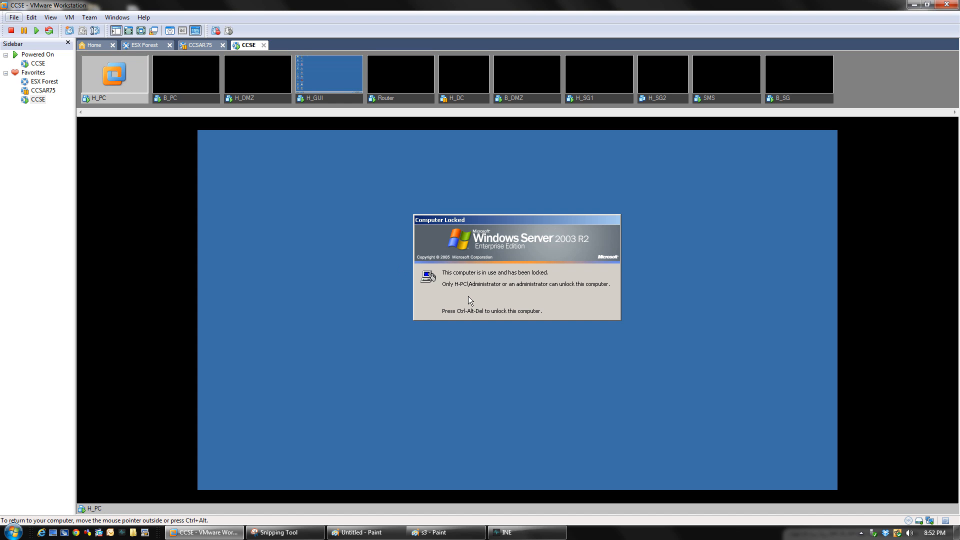
# Unlock H_PC with Ctrl+Alt+Insert and the account password
pyautogui.press('ctrl+alt+Insert')
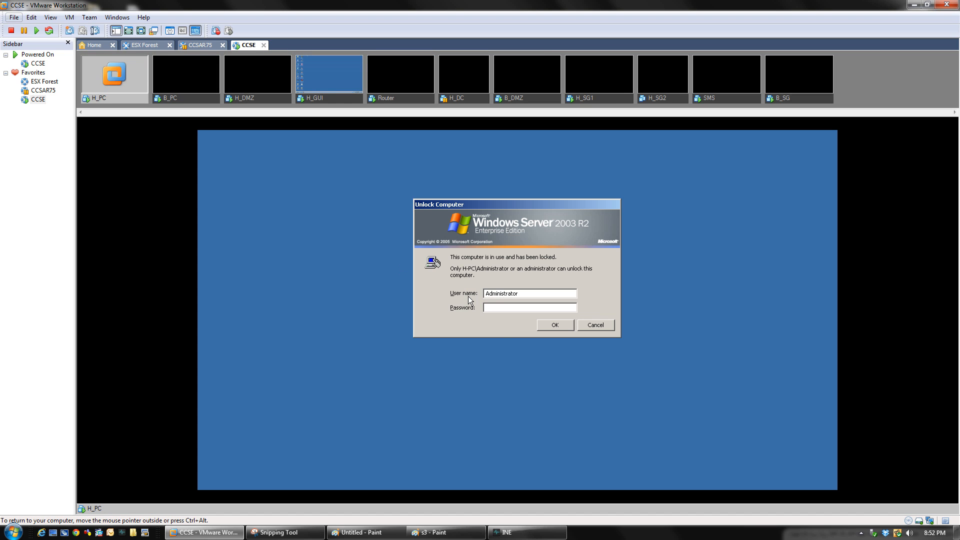
pyautogui.write('**********')
pyautogui.press('Return')
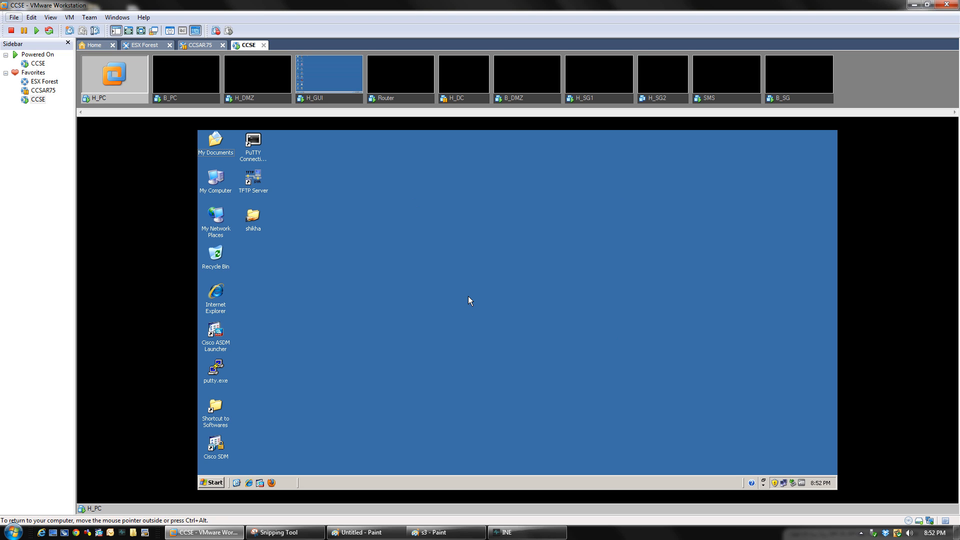
# On H_GUI, cut the IE7 installer and SmartConsole files and paste them into myshare
pyautogui.click(322, 98)
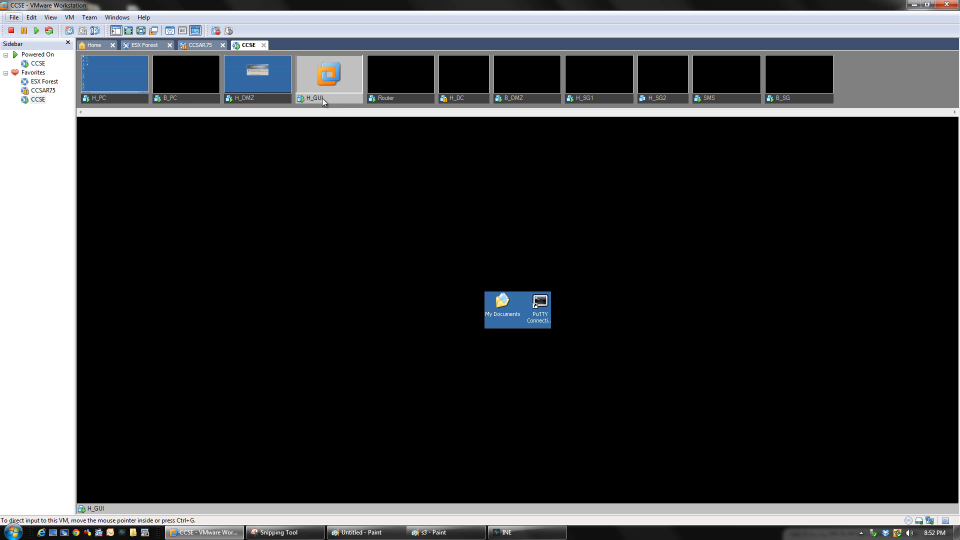
pyautogui.rightClick(255, 410)
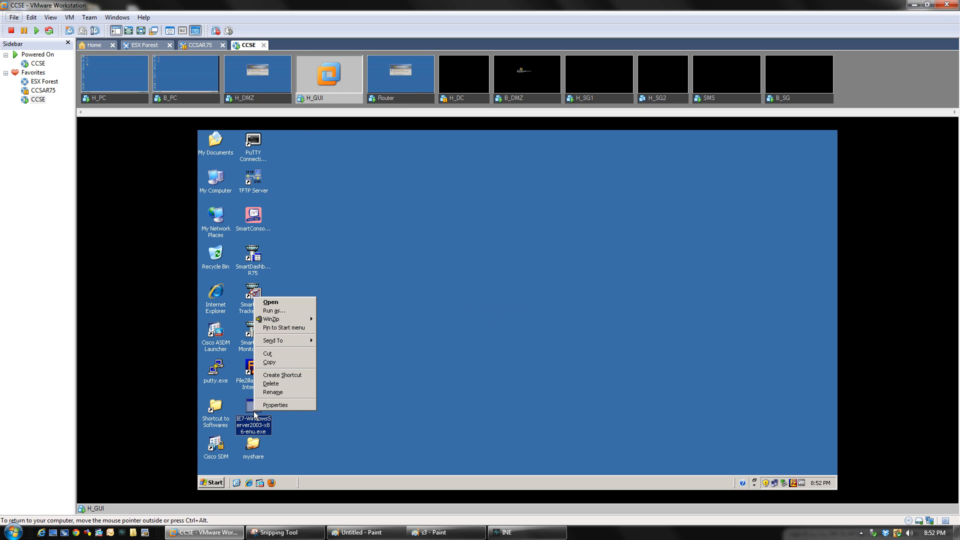
pyautogui.click(274, 356)
pyautogui.rightClick(248, 448)
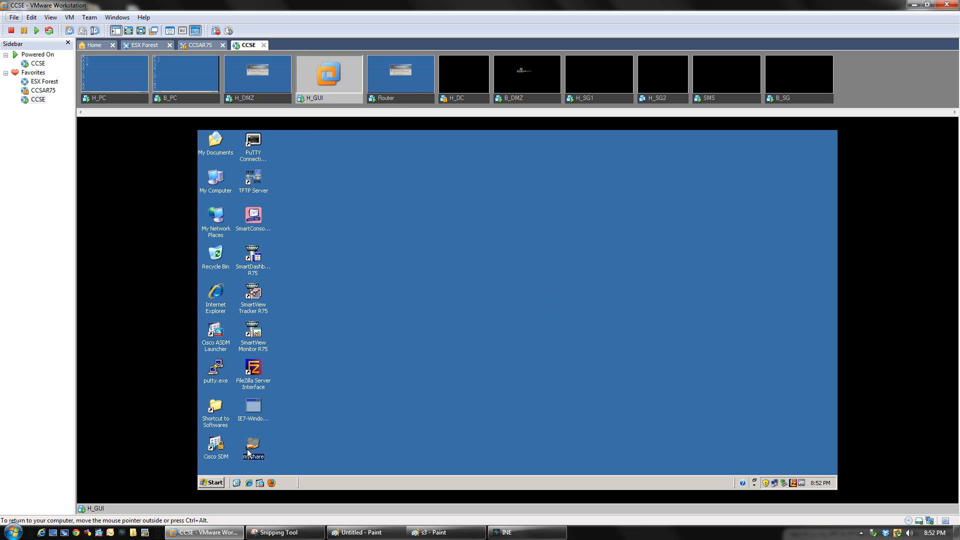
pyautogui.click(271, 405)
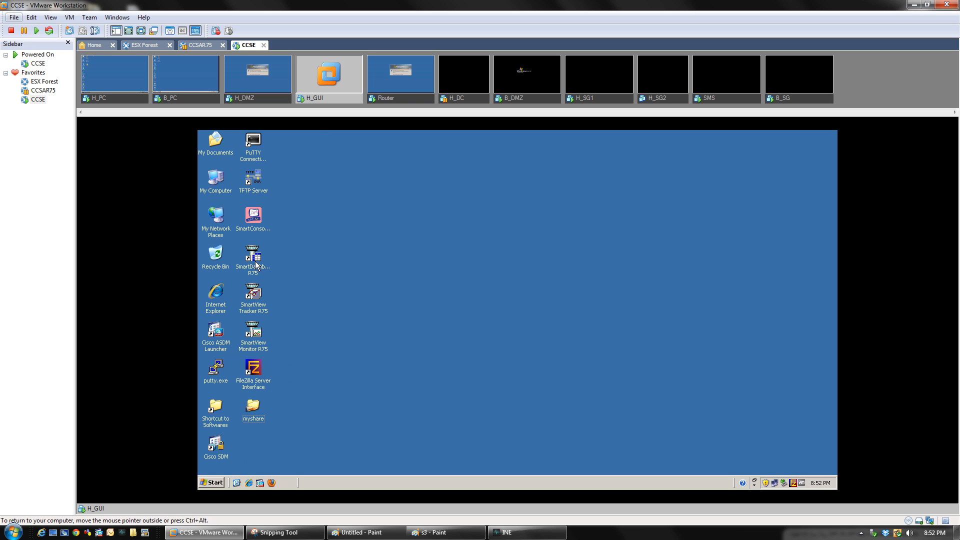
pyautogui.rightClick(251, 231)
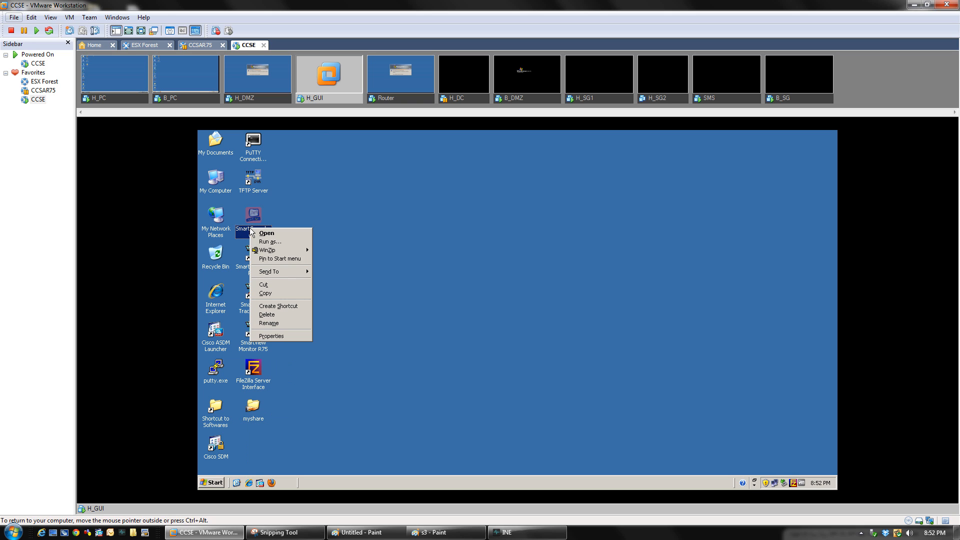
pyautogui.click(273, 283)
pyautogui.rightClick(253, 407)
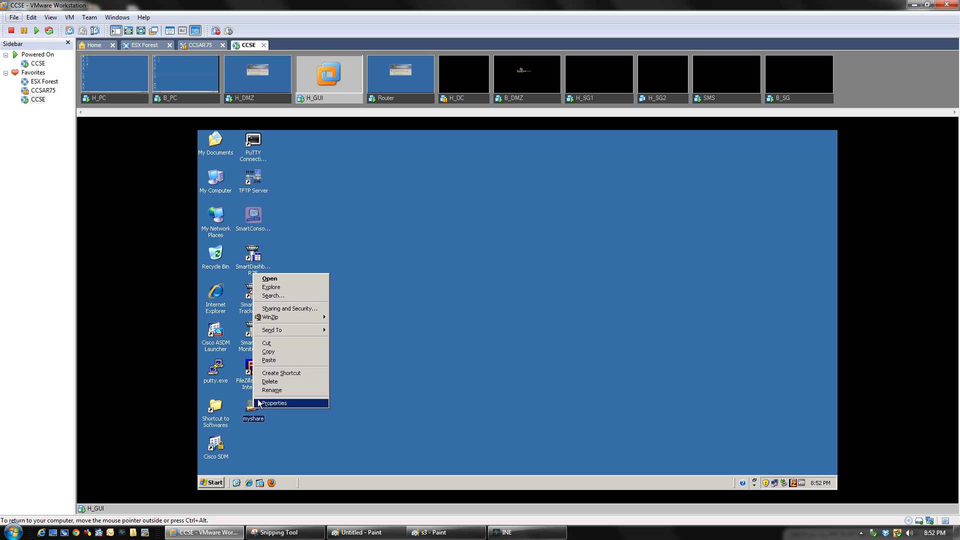
pyautogui.click(270, 360)
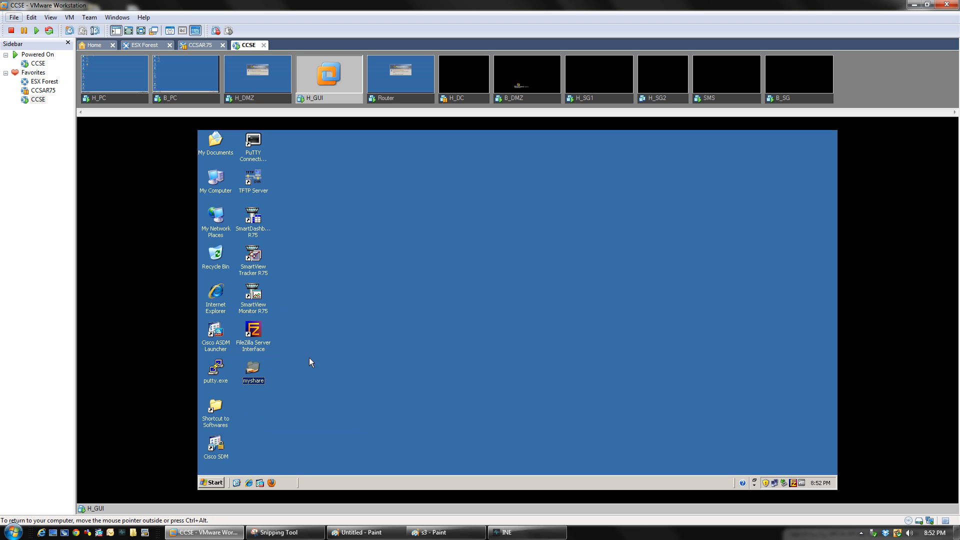
# On H_PC, open \\10.2.1.201\myshare to confirm both files appear, then return to H_GUI
pyautogui.click(132, 97)
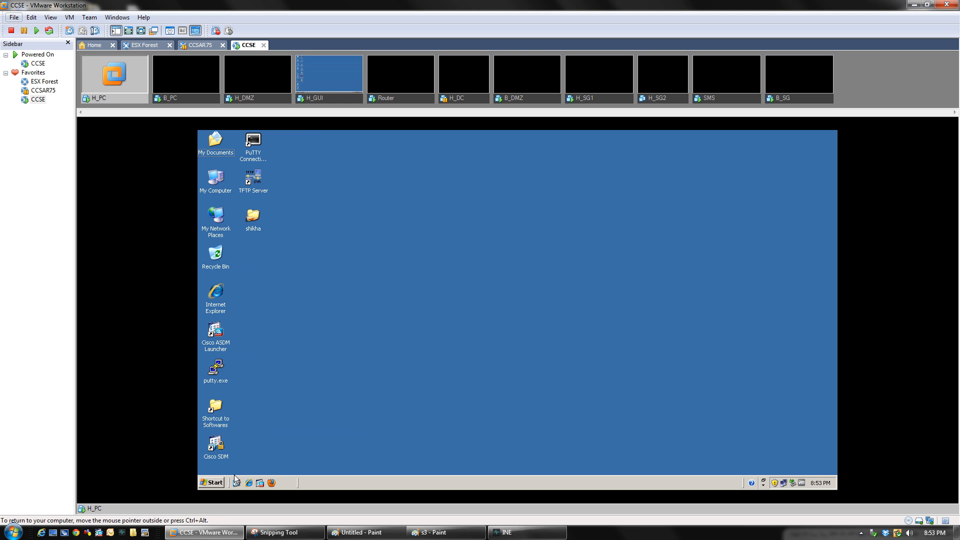
pyautogui.click(215, 483)
pyautogui.click(319, 363)
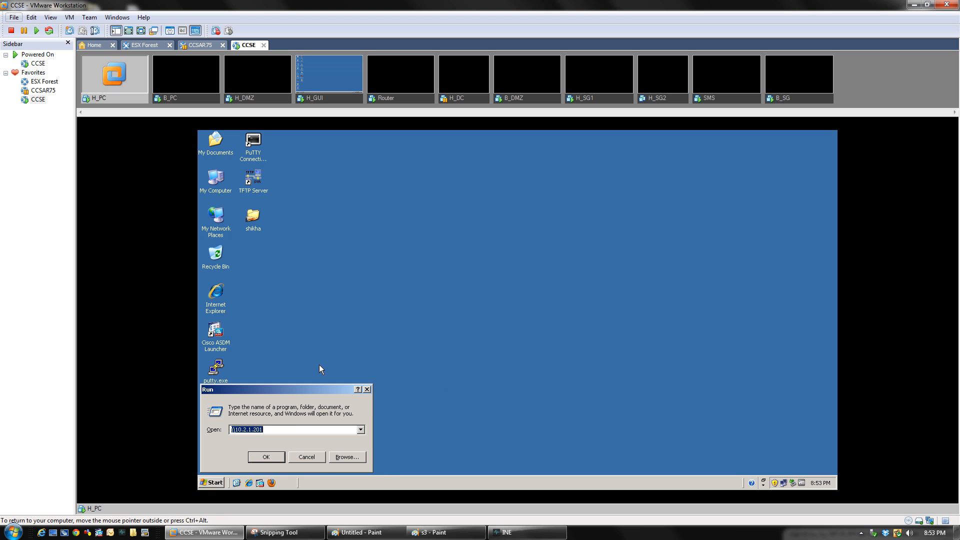
pyautogui.press('Return')
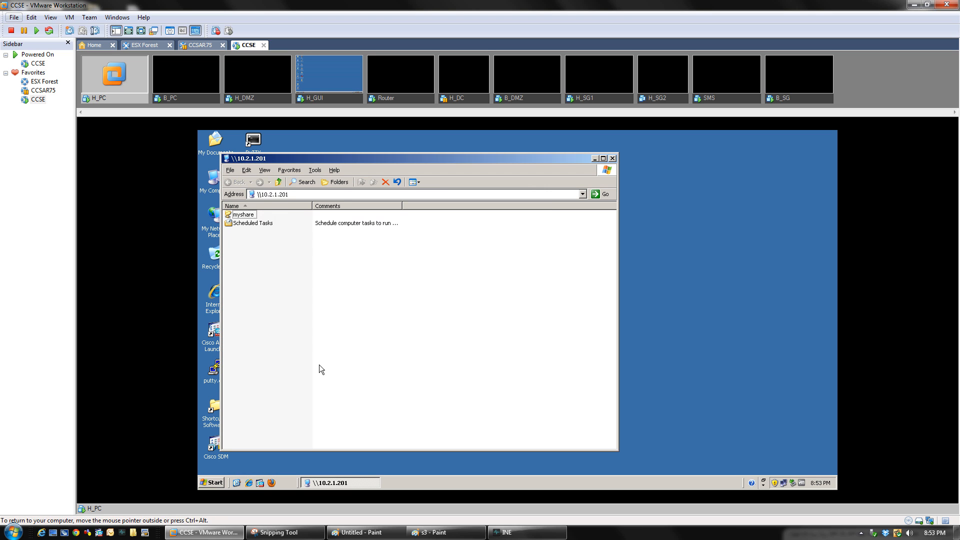
pyautogui.doubleClick(236, 215)
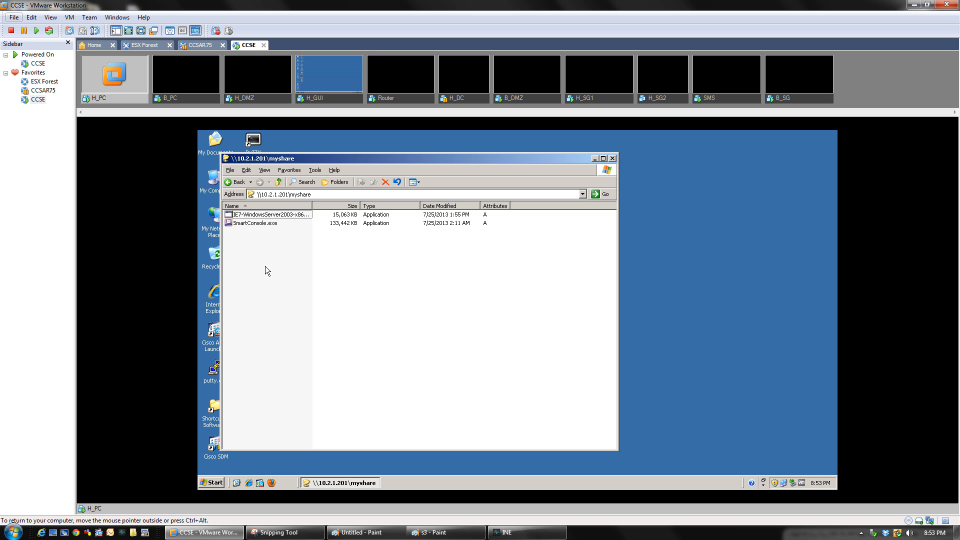
pyautogui.click(612, 158)
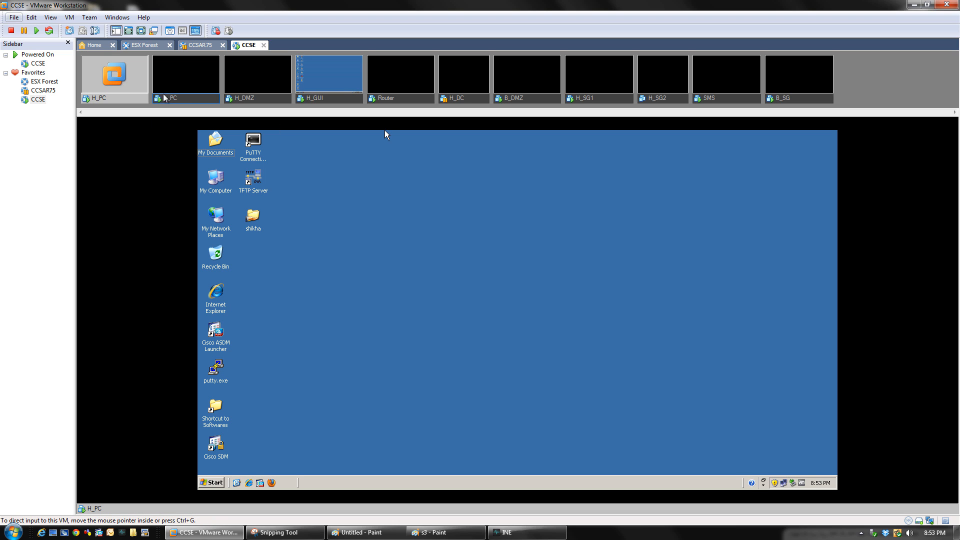
pyautogui.click(330, 100)
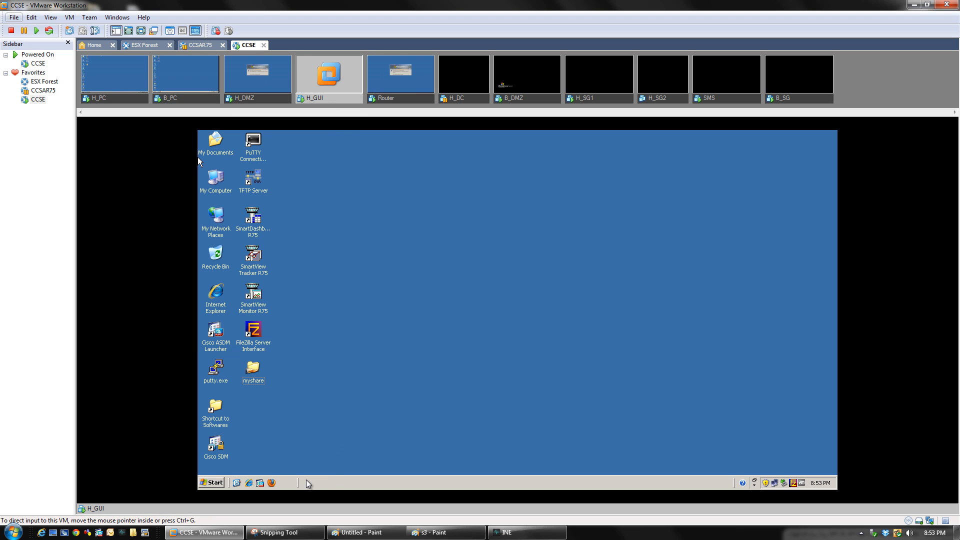
# Launch SmartDashboard R75 from the H_GUI desktop and log in to 10.2.1.101 with the password
pyautogui.click(265, 237)
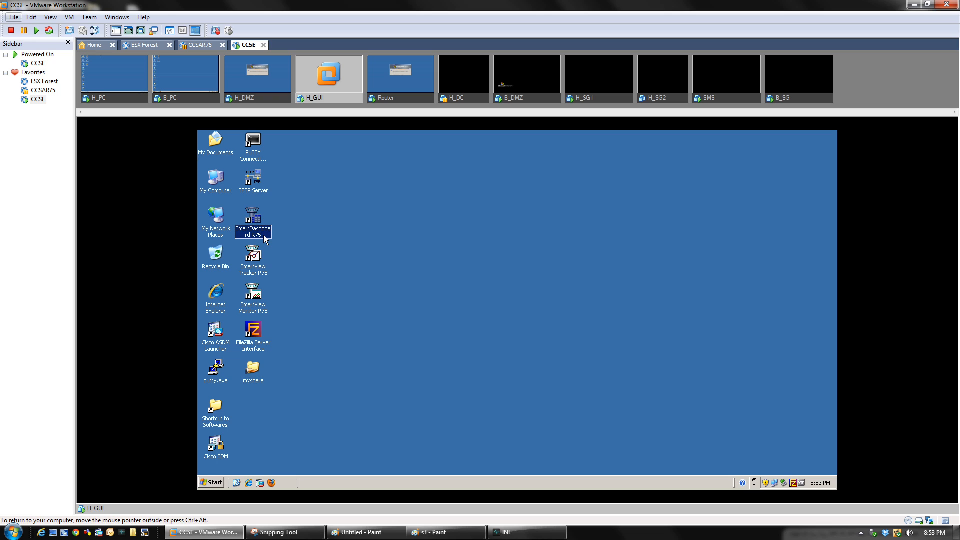
pyautogui.doubleClick(264, 236)
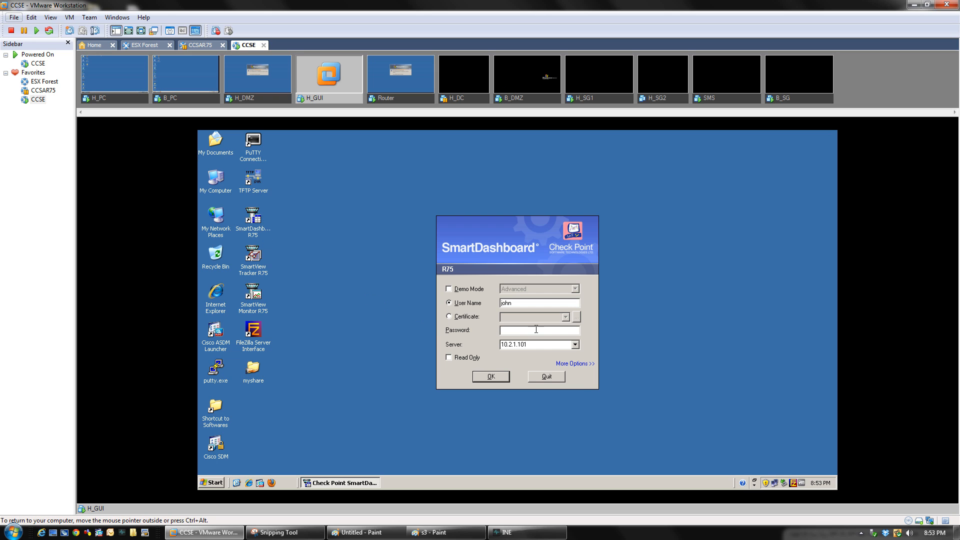
pyautogui.write('vpn123vpn')
pyautogui.press('Return')
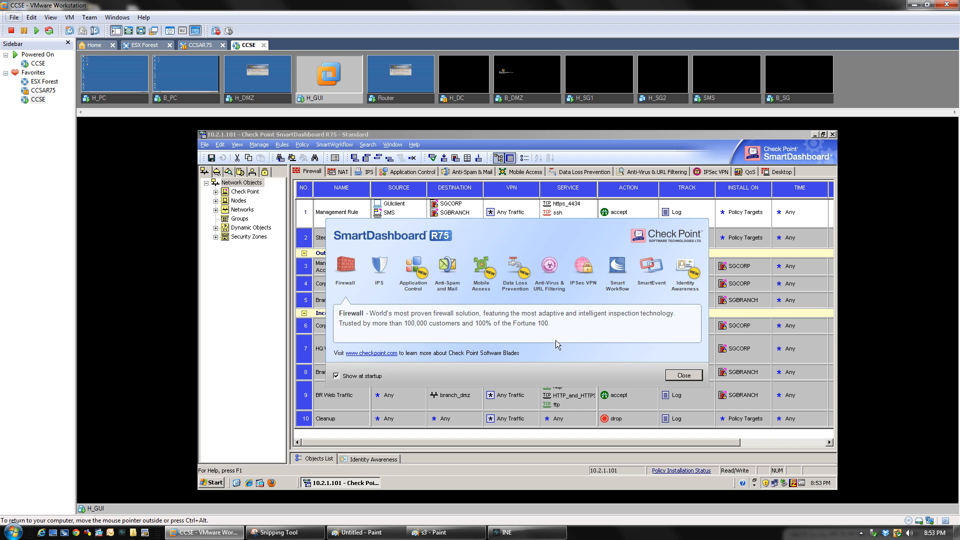
# Close the R75 welcome dialog and expand Check Point under Network Objects
pyautogui.click(683, 375)
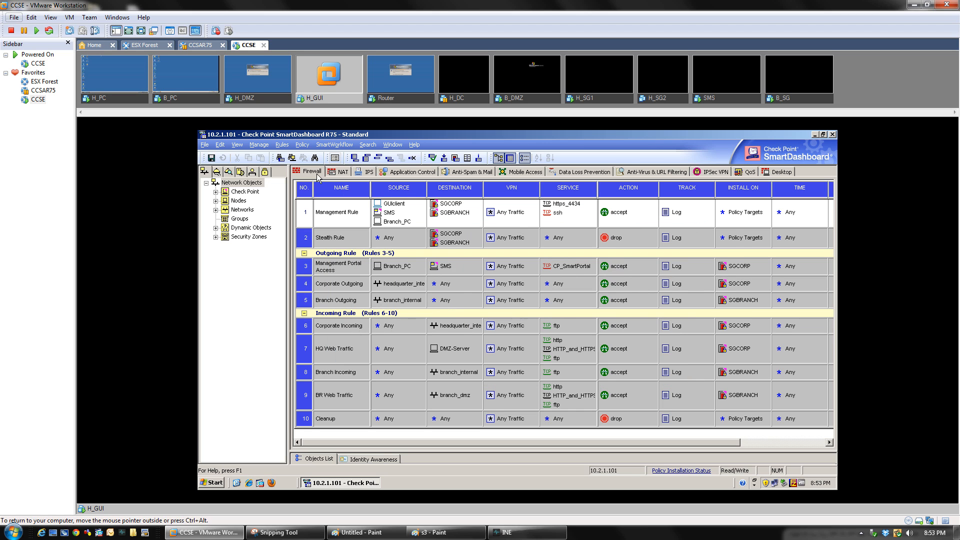
pyautogui.click(215, 191)
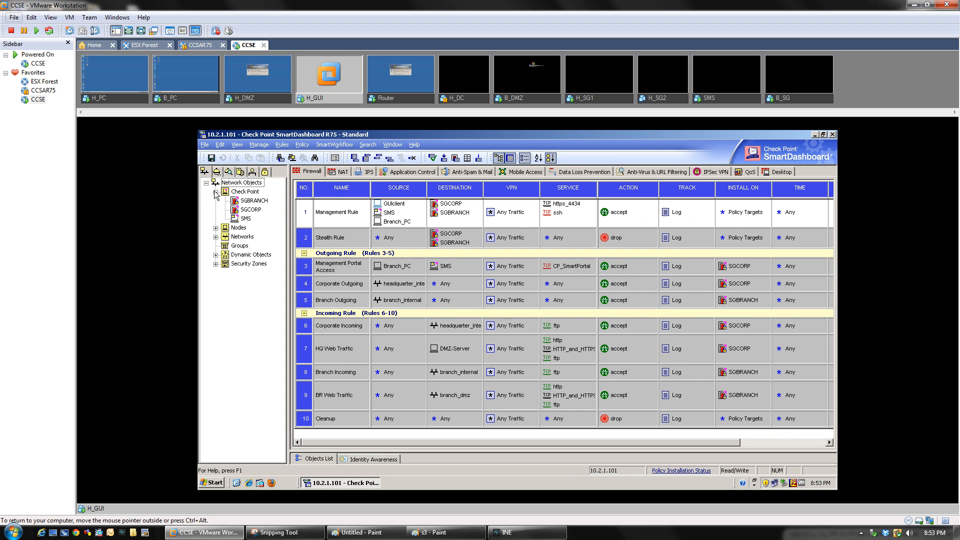
# Tick the Mobile Access blade in SGCORP's properties, cancel the setup wizard, and click OK
pyautogui.click(249, 213)
pyautogui.doubleClick(248, 212)
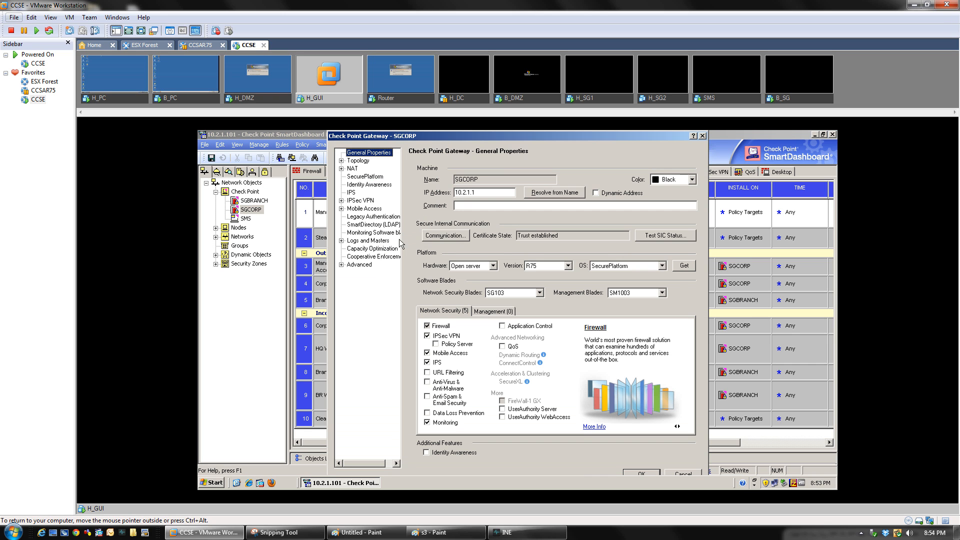
pyautogui.click(427, 353)
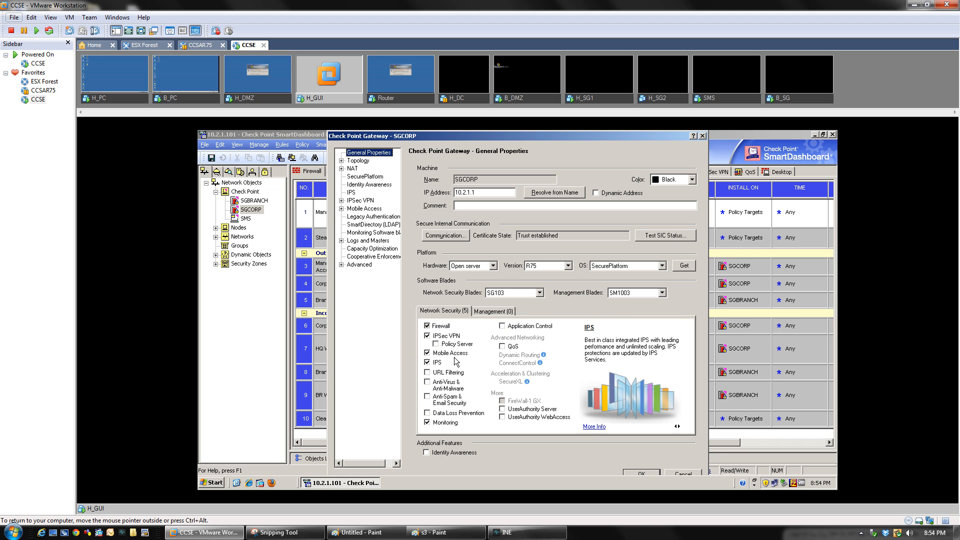
pyautogui.click(427, 353)
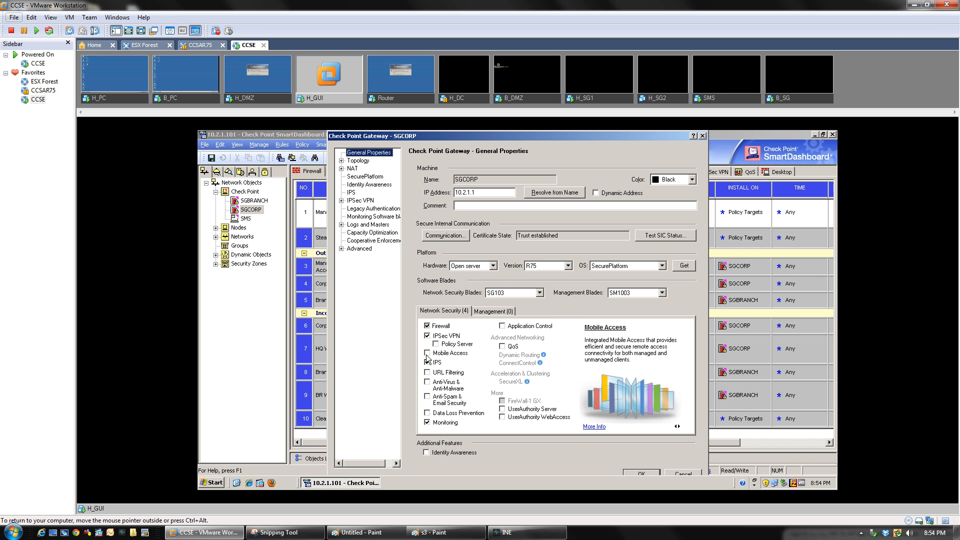
pyautogui.click(427, 354)
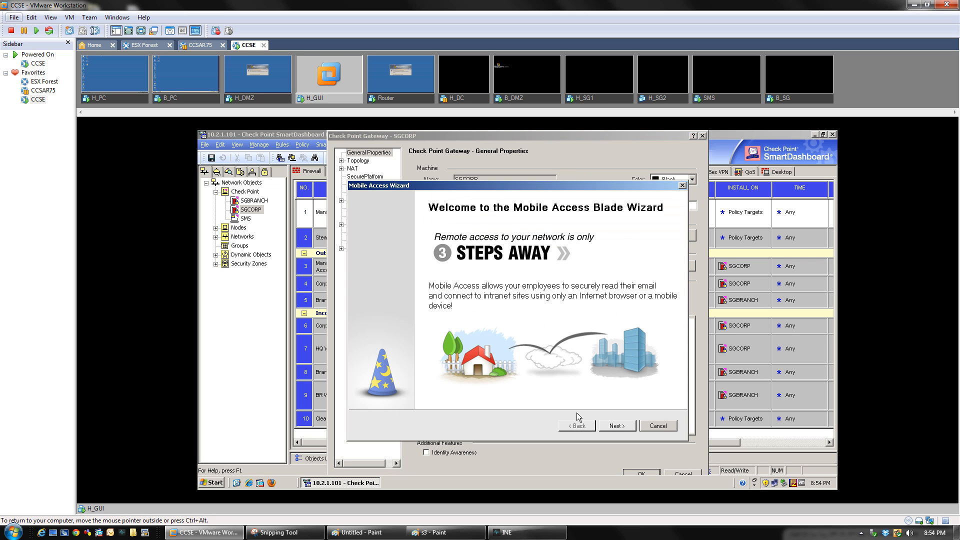
pyautogui.click(658, 426)
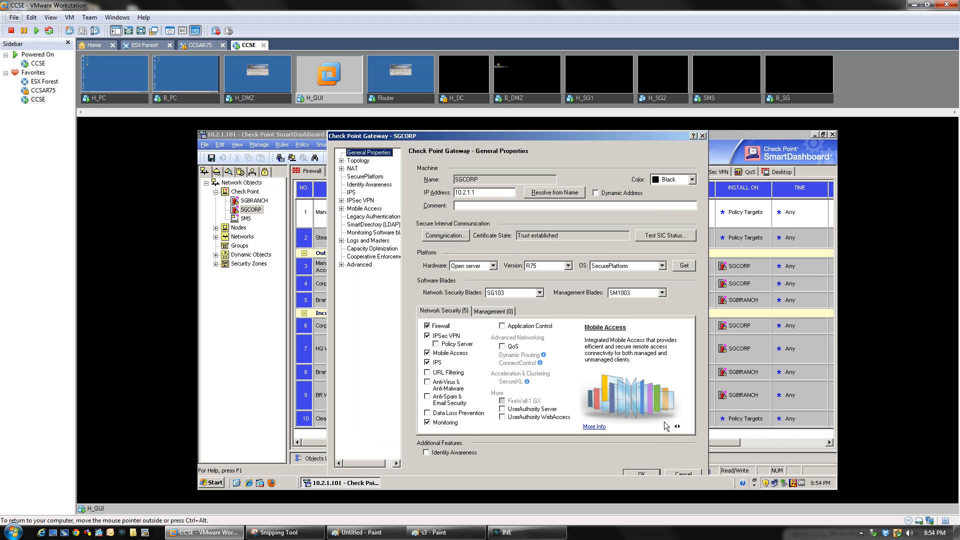
pyautogui.click(639, 475)
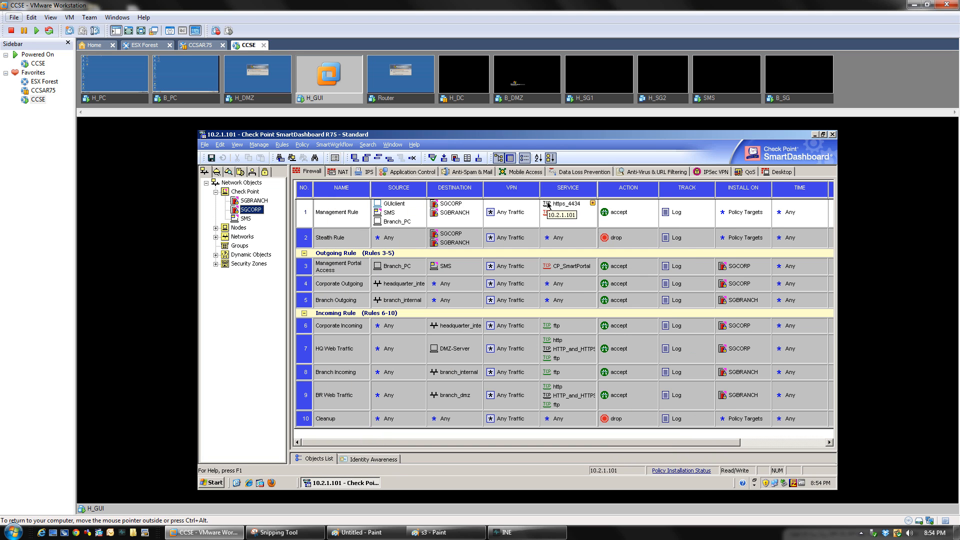
# Open the Mobile Access tab and expand its branches from Additional Settings up to Applications
pyautogui.click(507, 173)
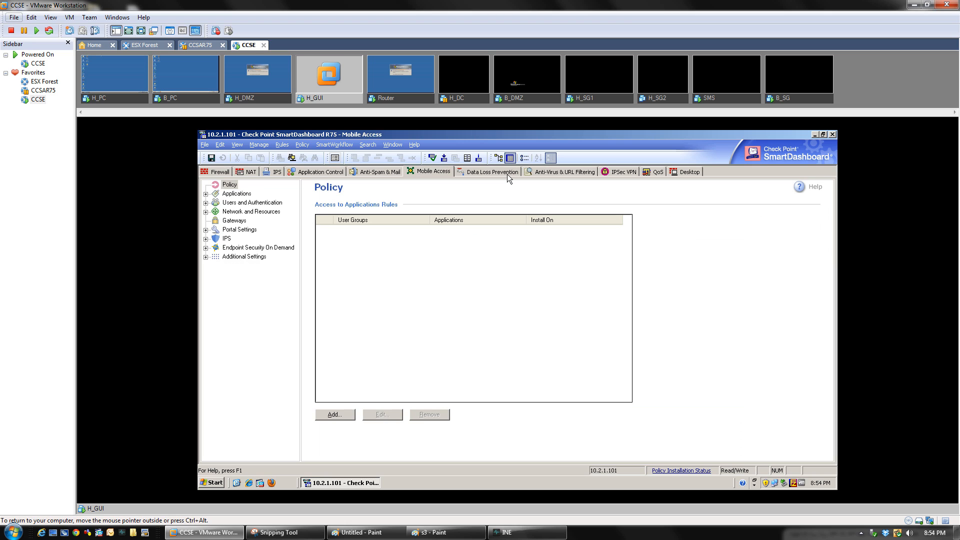
pyautogui.click(219, 173)
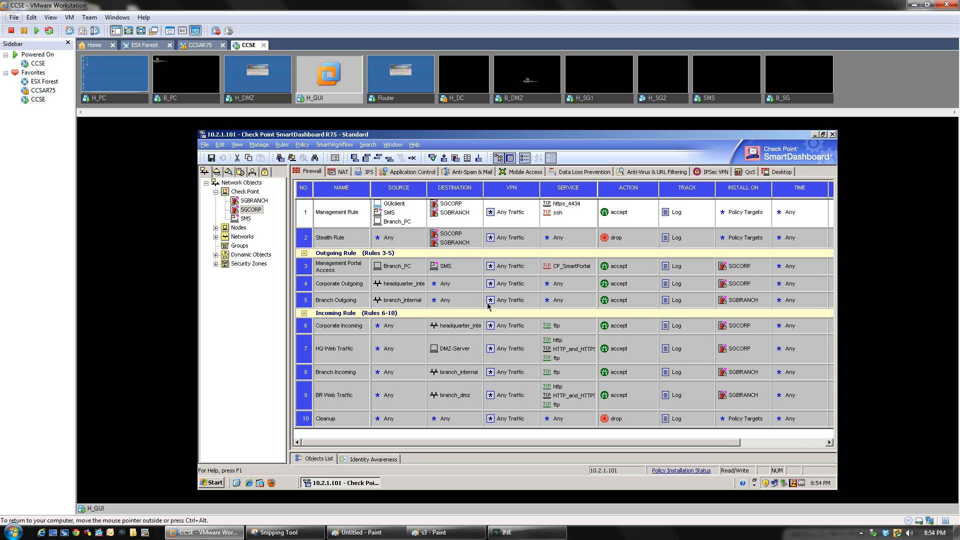
pyautogui.click(517, 173)
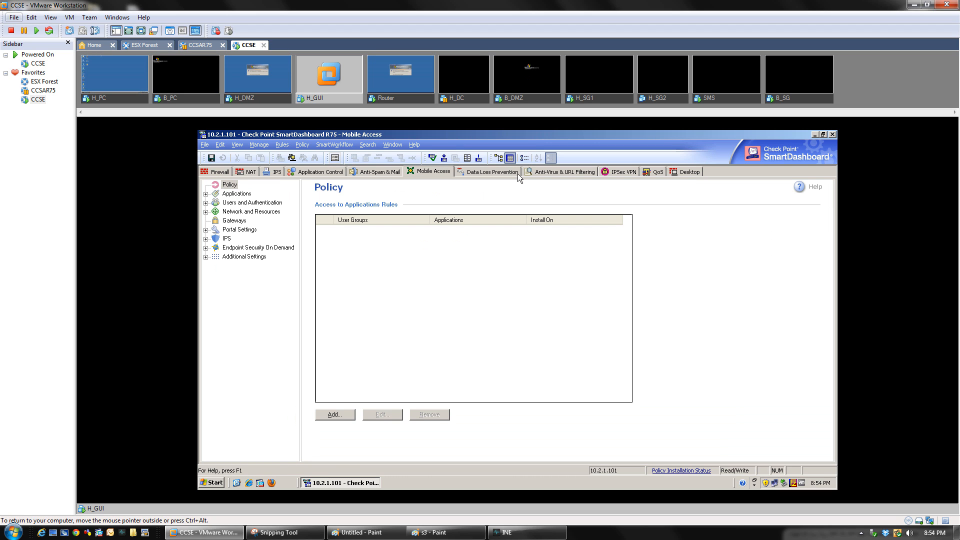
pyautogui.click(206, 257)
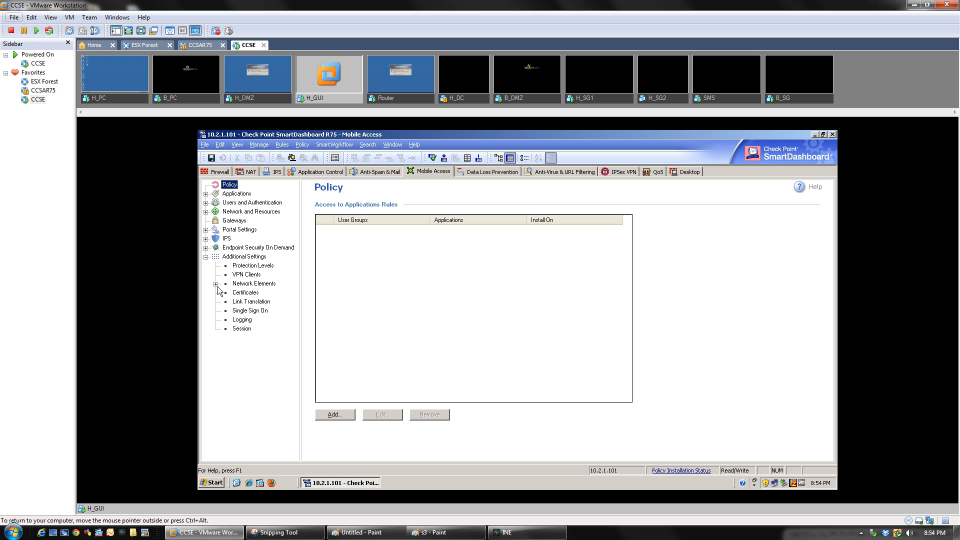
pyautogui.click(205, 247)
pyautogui.click(205, 239)
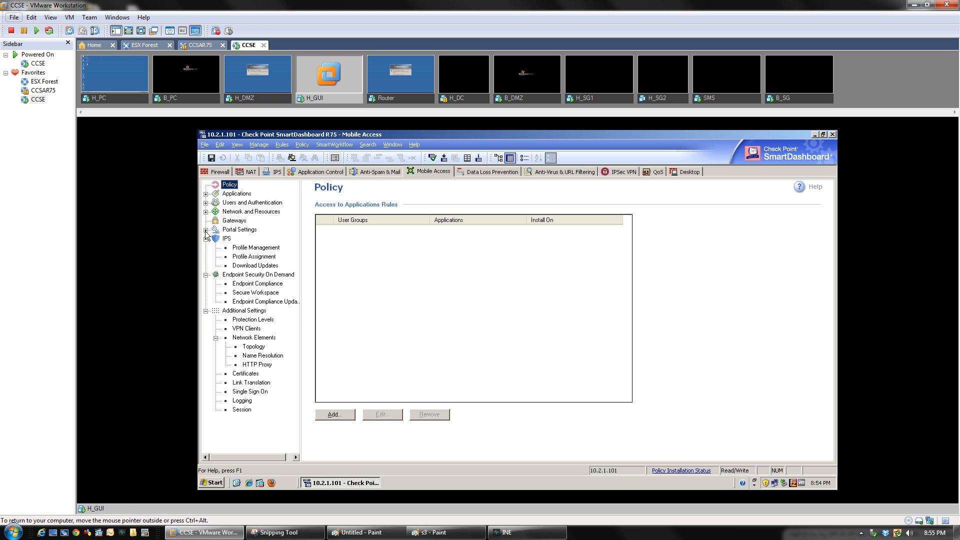
pyautogui.click(205, 229)
pyautogui.click(205, 211)
pyautogui.click(205, 203)
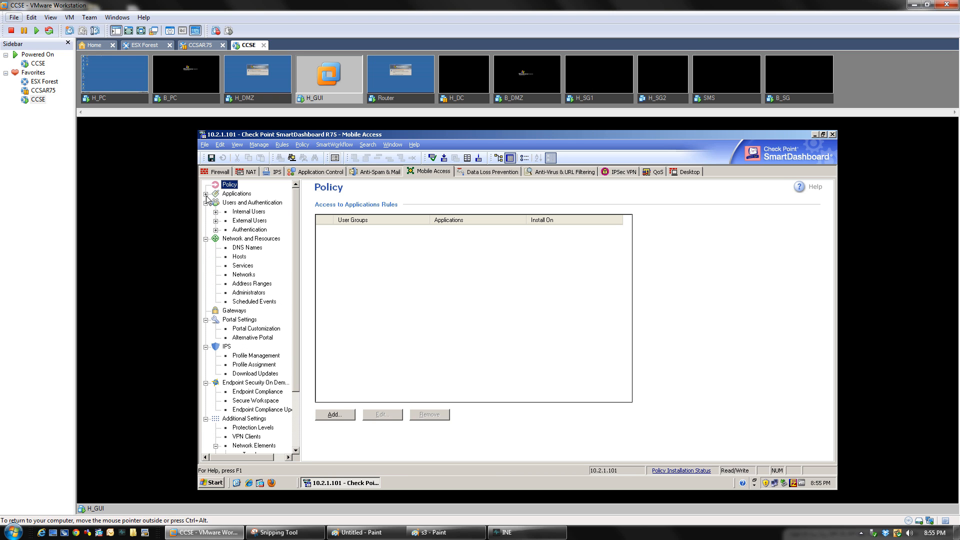
pyautogui.click(205, 194)
# Expand the Authentication, External Users and Internal Users branches and select Applications > File Shares
pyautogui.click(216, 275)
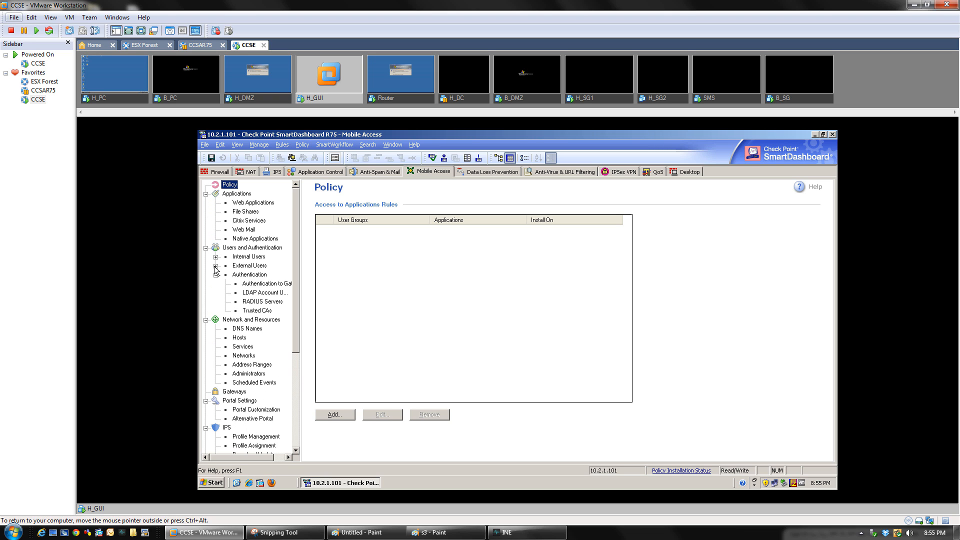
pyautogui.click(215, 266)
pyautogui.click(216, 256)
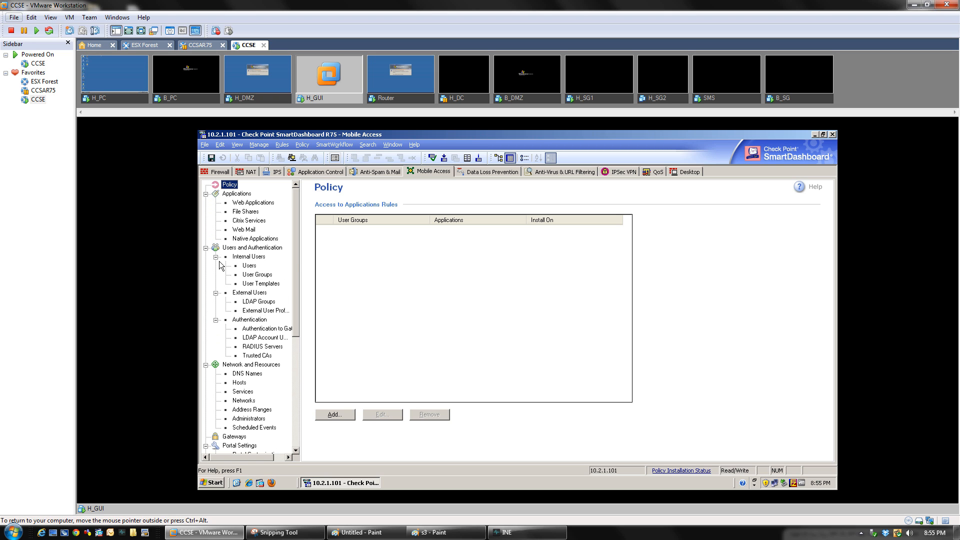
pyautogui.moveTo(299, 247); pyautogui.dragTo(301, 215)
pyautogui.click(251, 215)
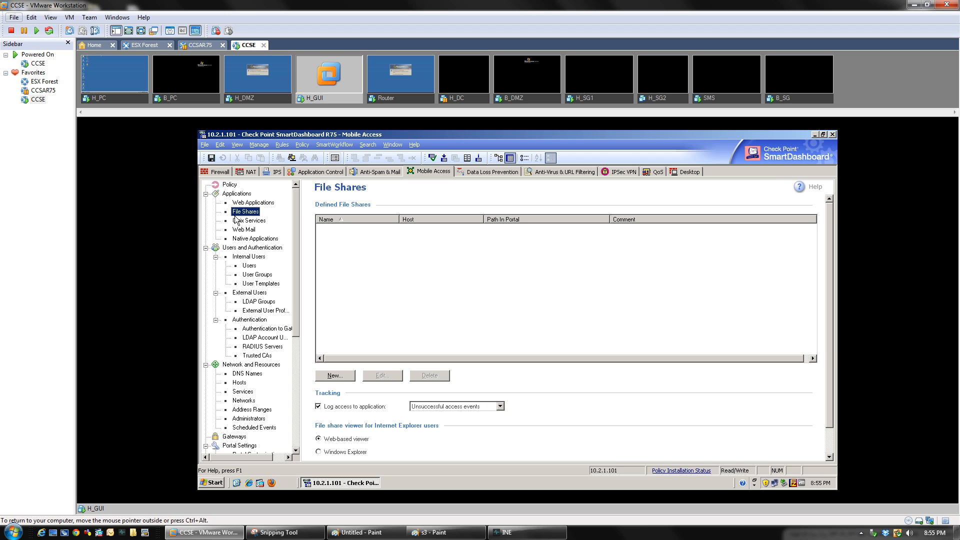
# Create a new file share application named FileShare
pyautogui.click(334, 375)
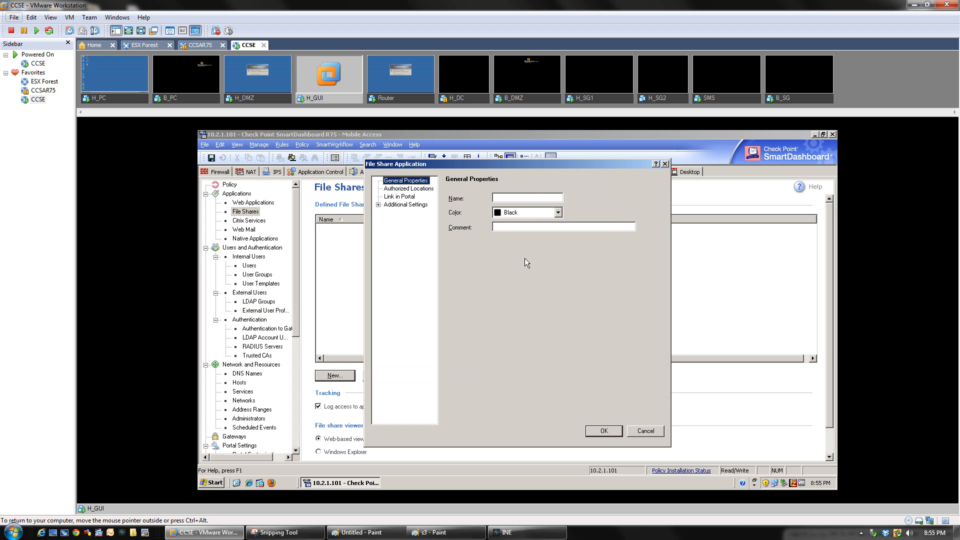
pyautogui.click(535, 199)
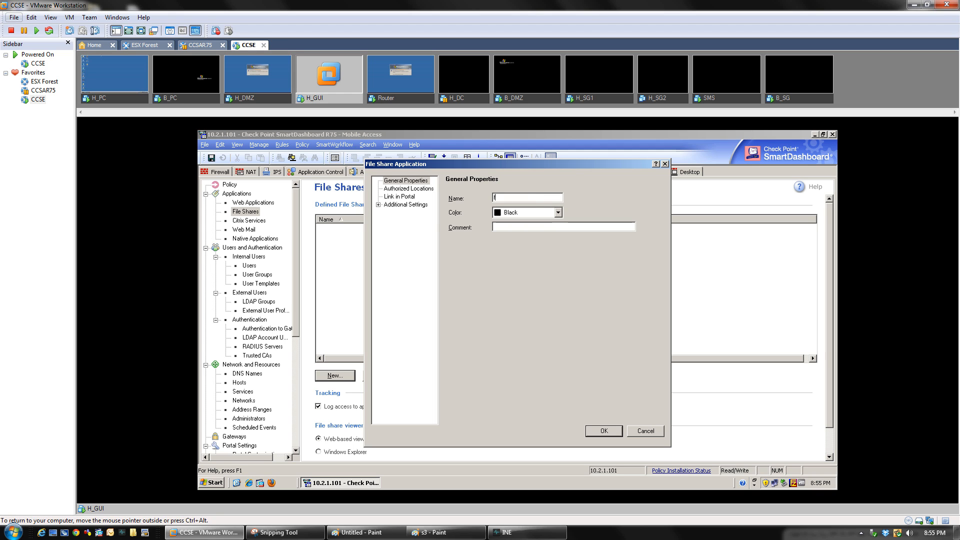
pyautogui.press('BackSpace')
pyautogui.write('FileShare')
# Under Authorized Locations, set the Host or DNS name to GUIclient
pyautogui.click(398, 189)
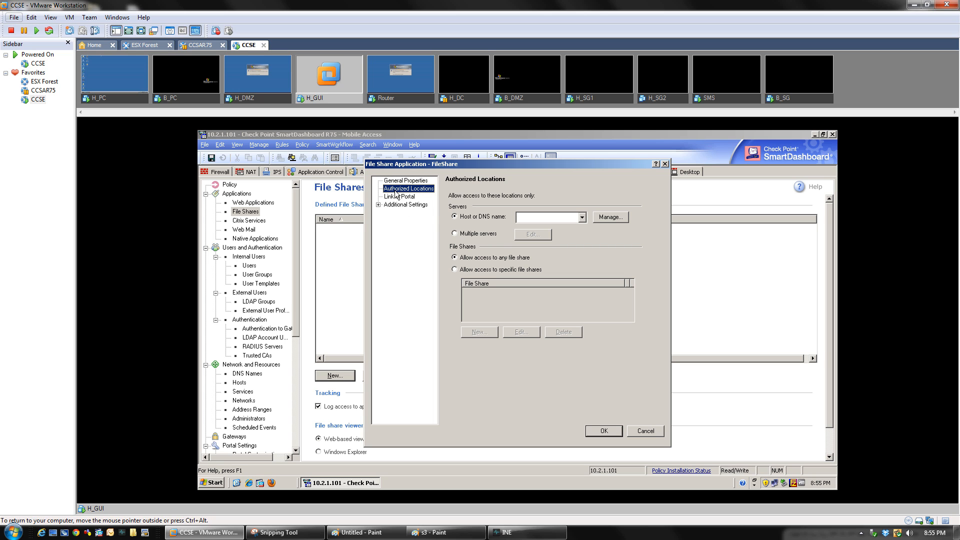
pyautogui.click(582, 218)
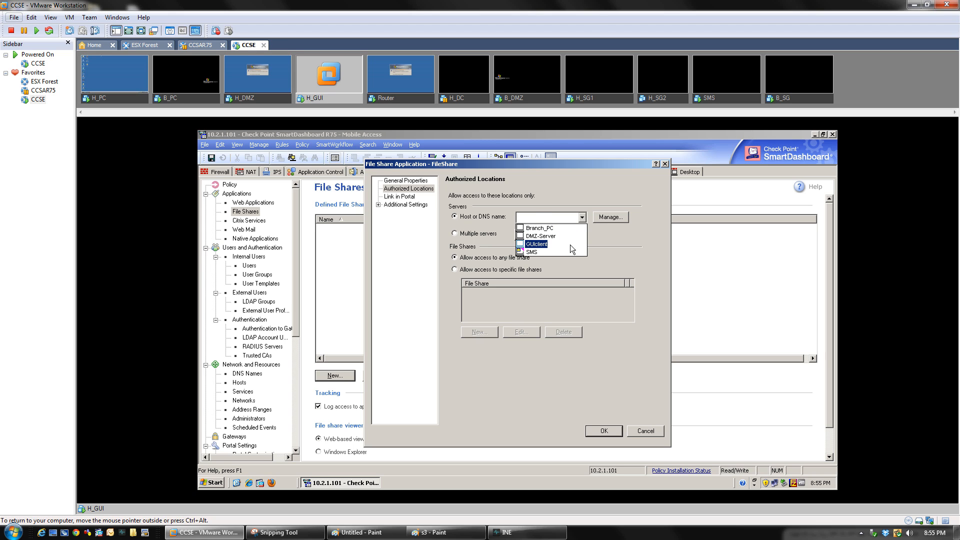
pyautogui.click(613, 235)
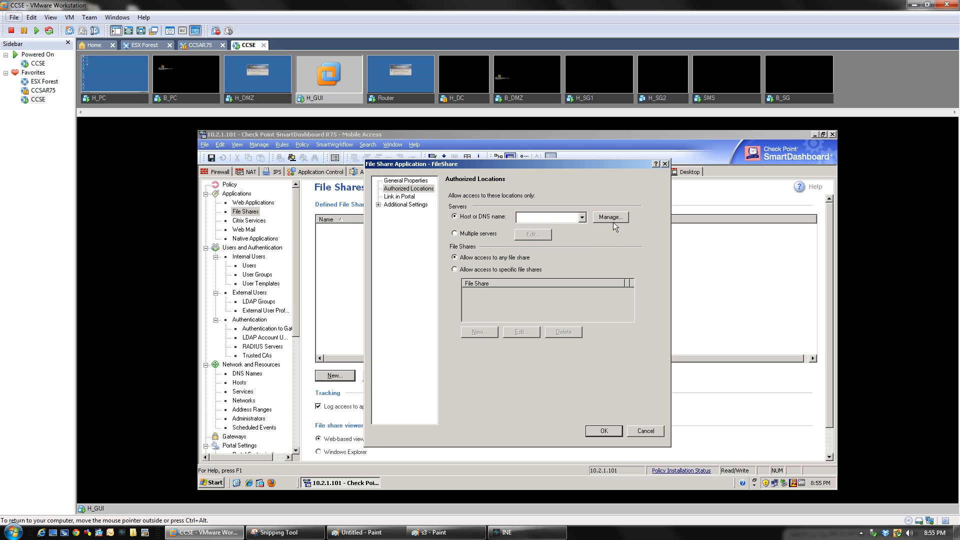
pyautogui.click(611, 217)
pyautogui.moveTo(624, 231)
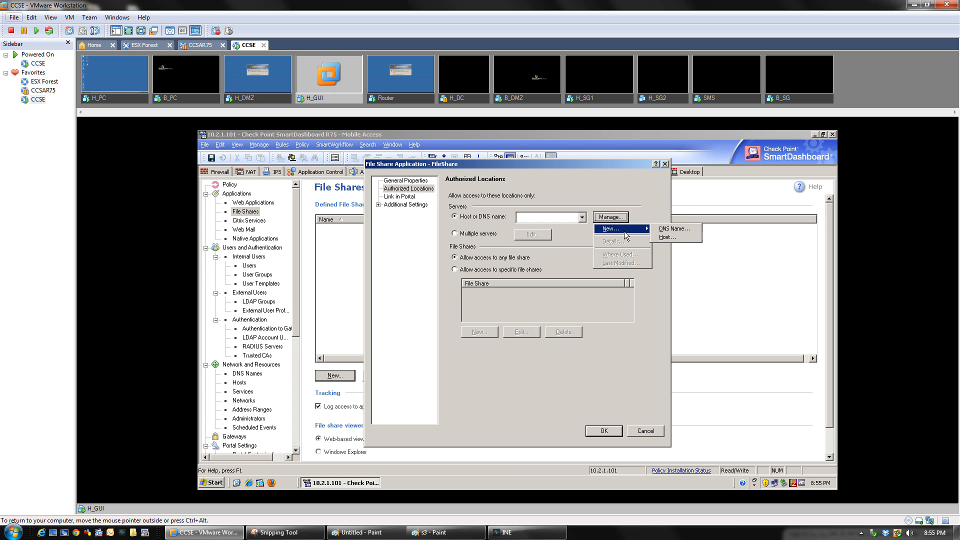
pyautogui.click(673, 238)
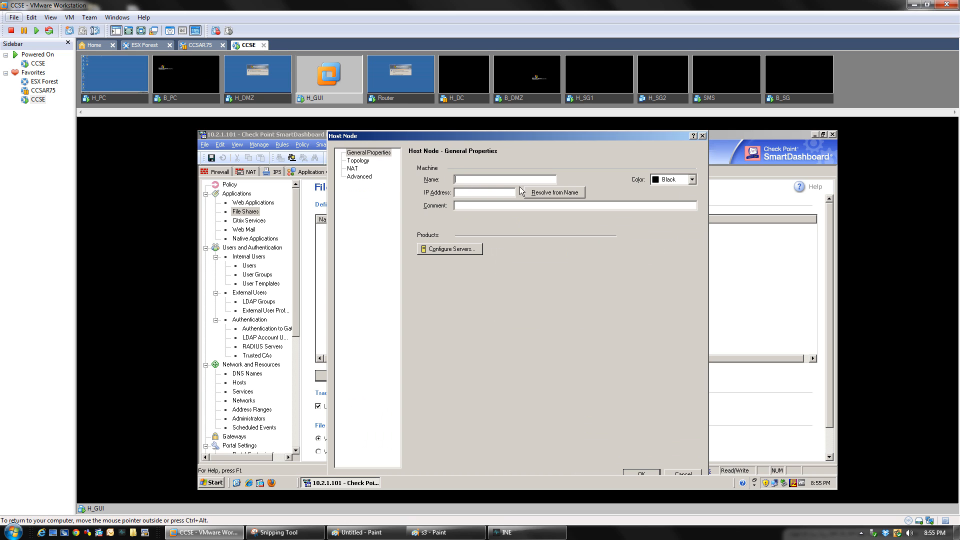
pyautogui.click(704, 136)
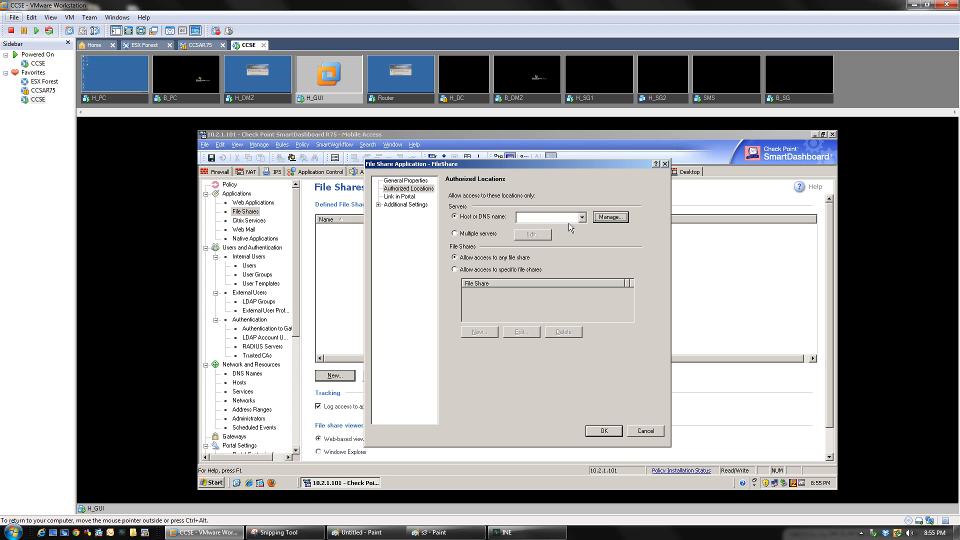
pyautogui.click(582, 217)
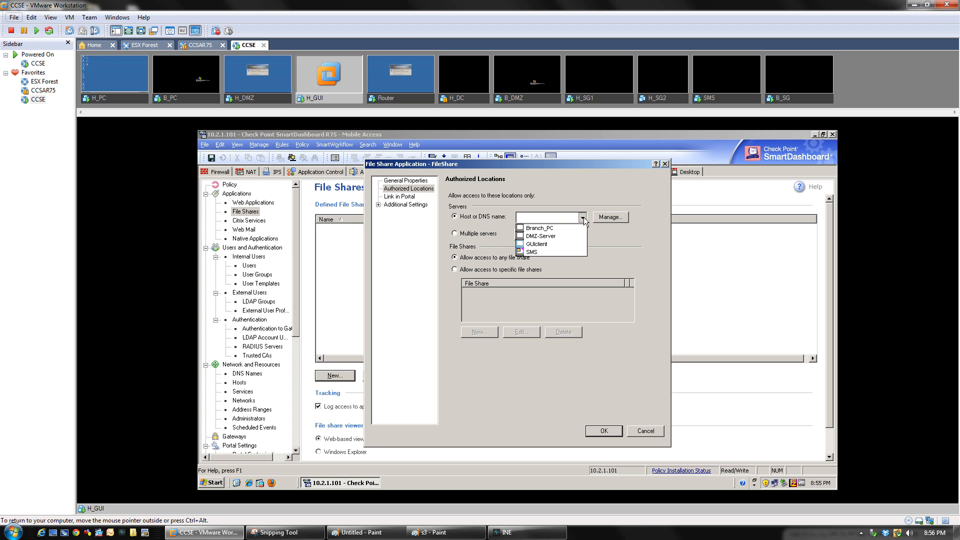
pyautogui.click(572, 244)
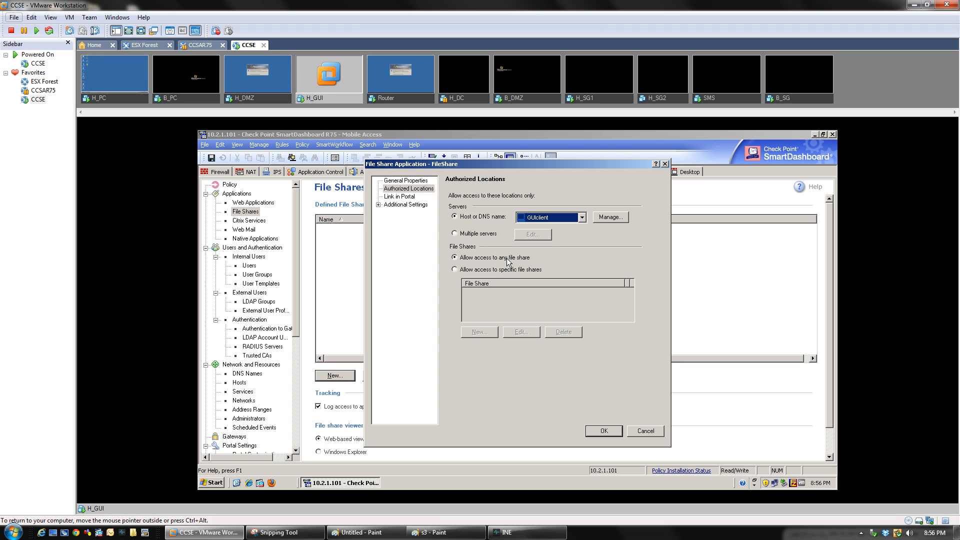
# Keep FileShare's authorized locations set to allow access to any file share
pyautogui.click(454, 268)
pyautogui.click(484, 332)
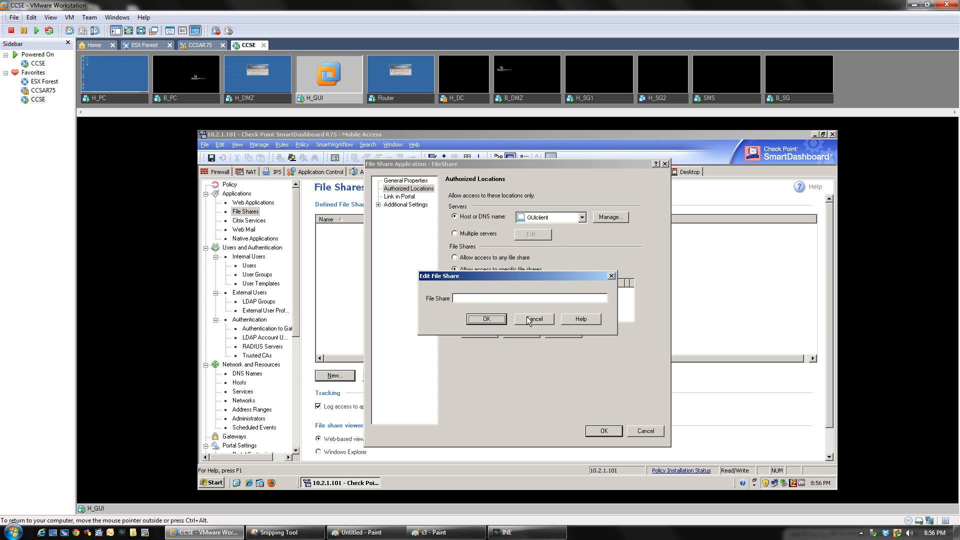
pyautogui.click(526, 316)
pyautogui.click(454, 257)
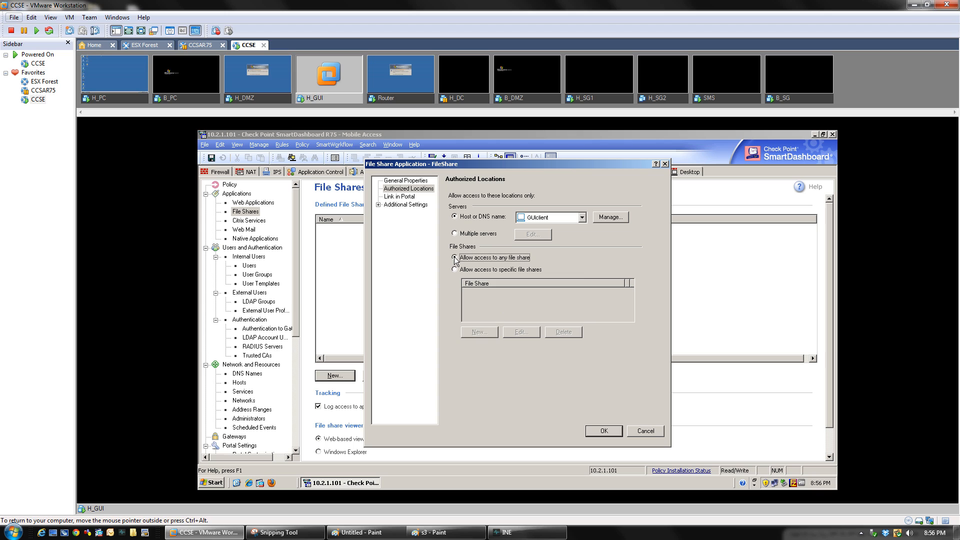
# Under Link in Portal, tick 'Add a link' to this file share in the portal
pyautogui.click(401, 198)
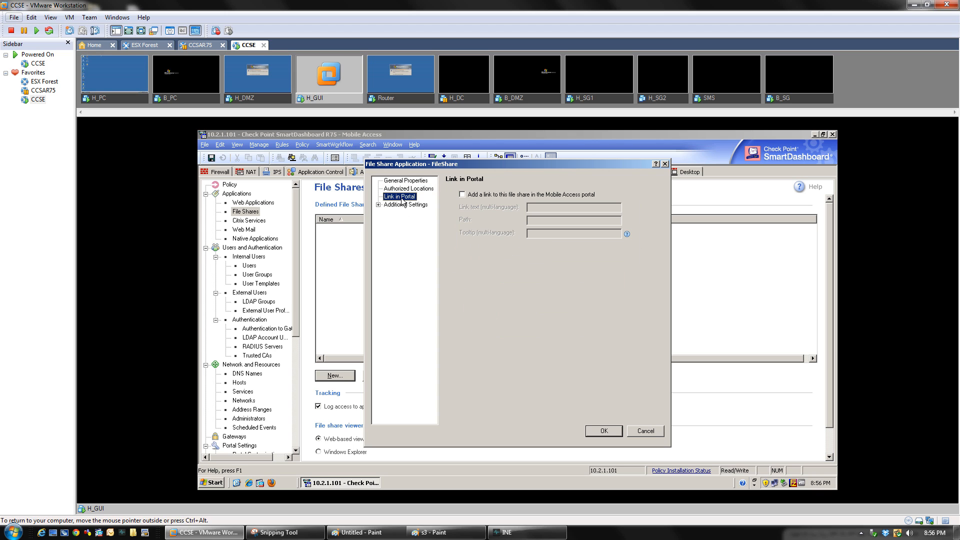
pyautogui.click(463, 195)
pyautogui.click(463, 195)
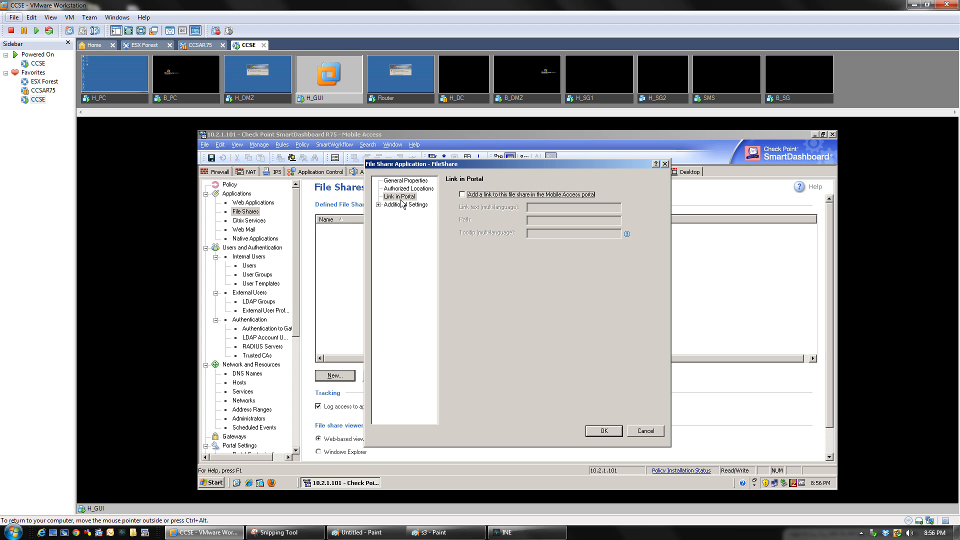
pyautogui.click(463, 194)
pyautogui.click(546, 233)
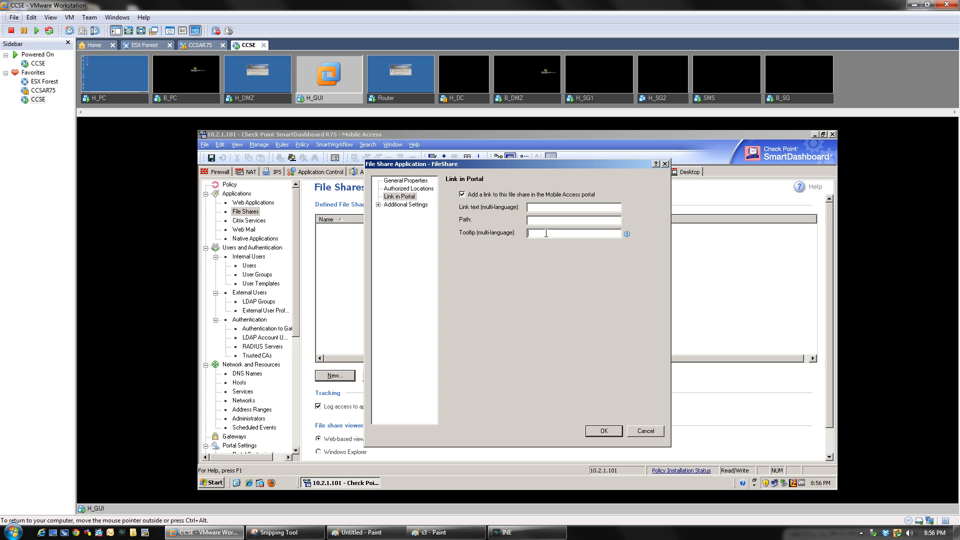
pyautogui.click(378, 205)
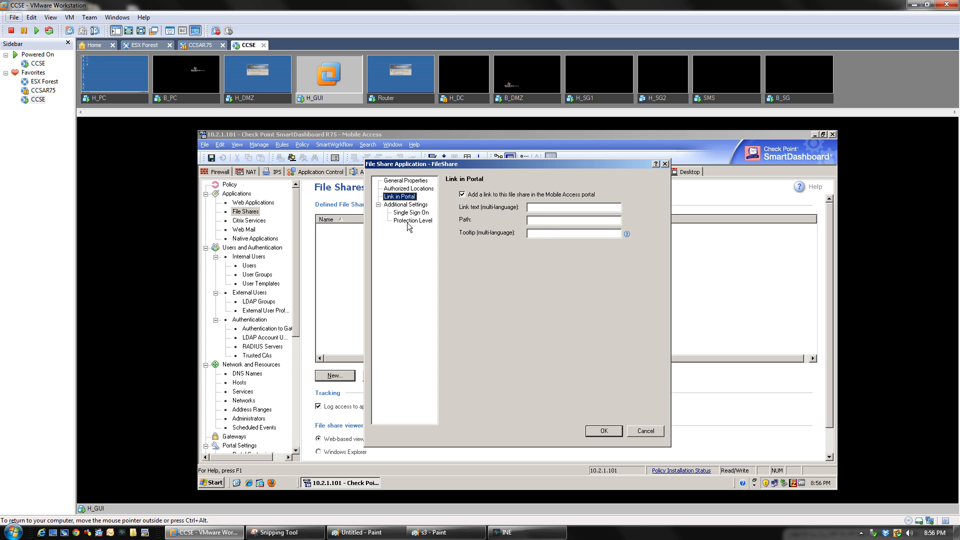
pyautogui.click(407, 221)
pyautogui.click(514, 319)
pyautogui.click(391, 198)
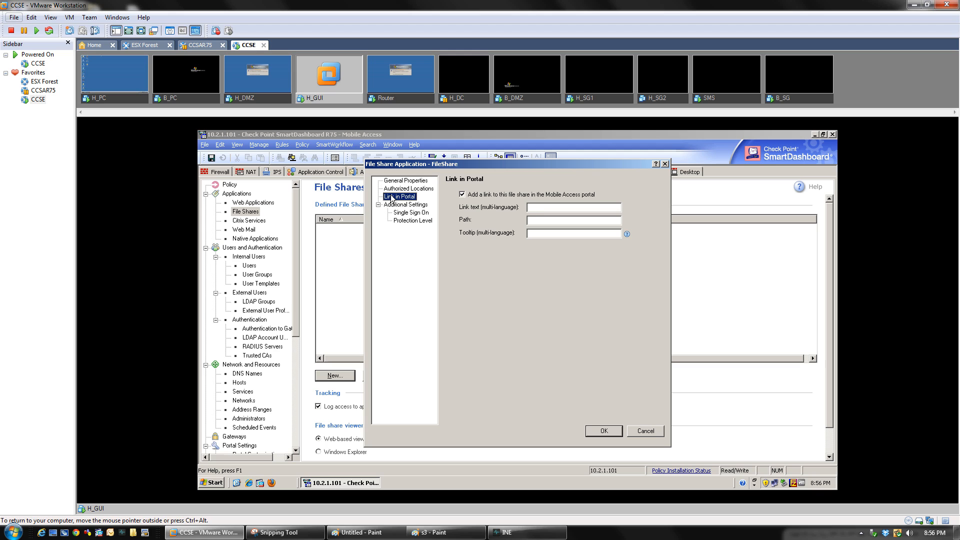
# Enter link text 'Headquarter Share' and begin the path as \\10
pyautogui.click(548, 209)
pyautogui.moveTo(627, 235)
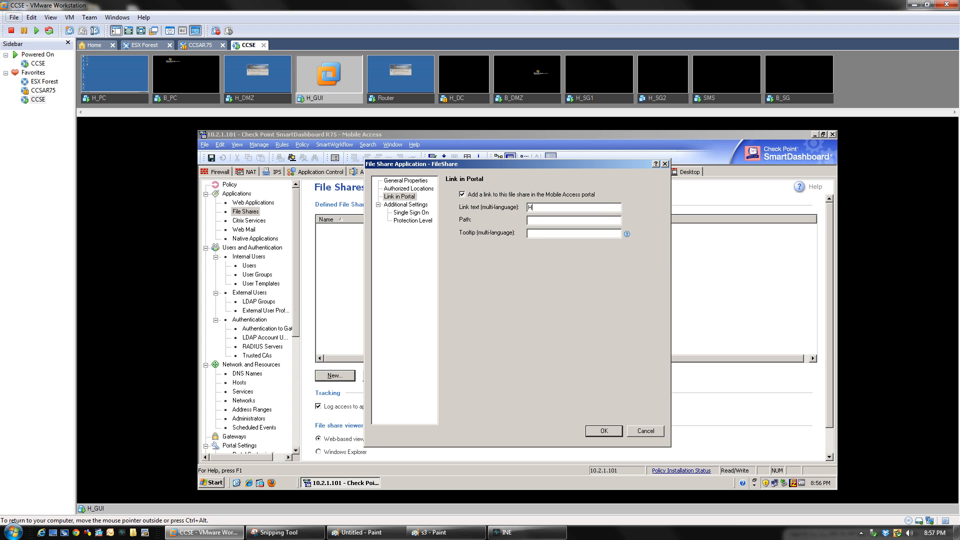
pyautogui.write('eadquarter Share')
pyautogui.press('Tab')
pyautogui.write('\\\\10.1')
pyautogui.press('BackSpace')
# Check the diagram for the HQ server address and complete the path as \\10.2.1.201\myshare
pyautogui.click(285, 532)
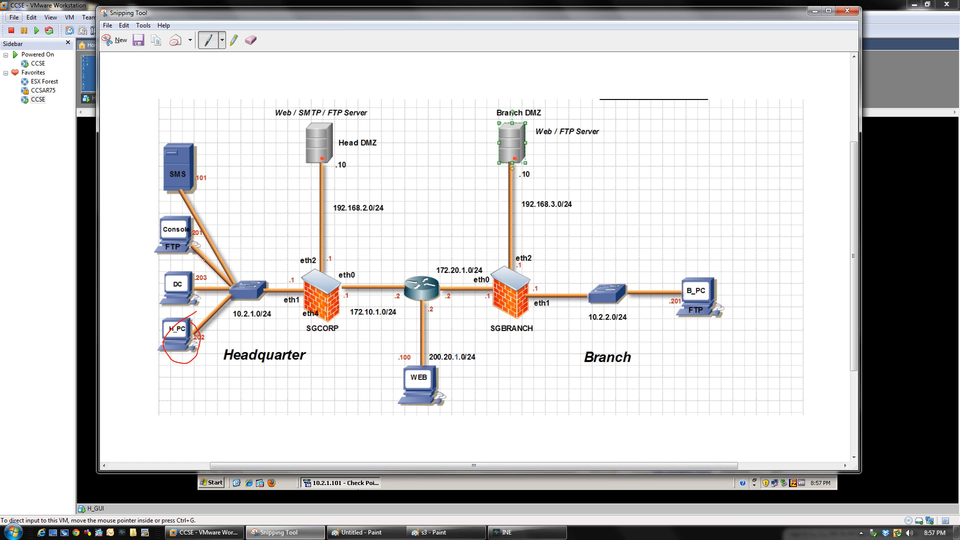
pyautogui.click(428, 488)
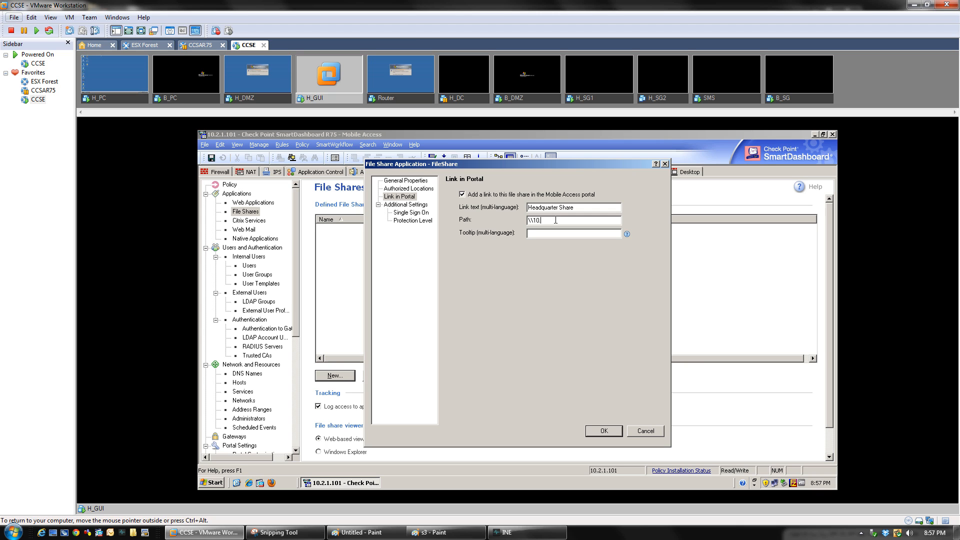
pyautogui.write('2.1.201')
pyautogui.write('\\myshare')
# On H_GUI, run \\10.2.1.201\myshare to view the share containing SmartConsole.exe
pyautogui.click(236, 483)
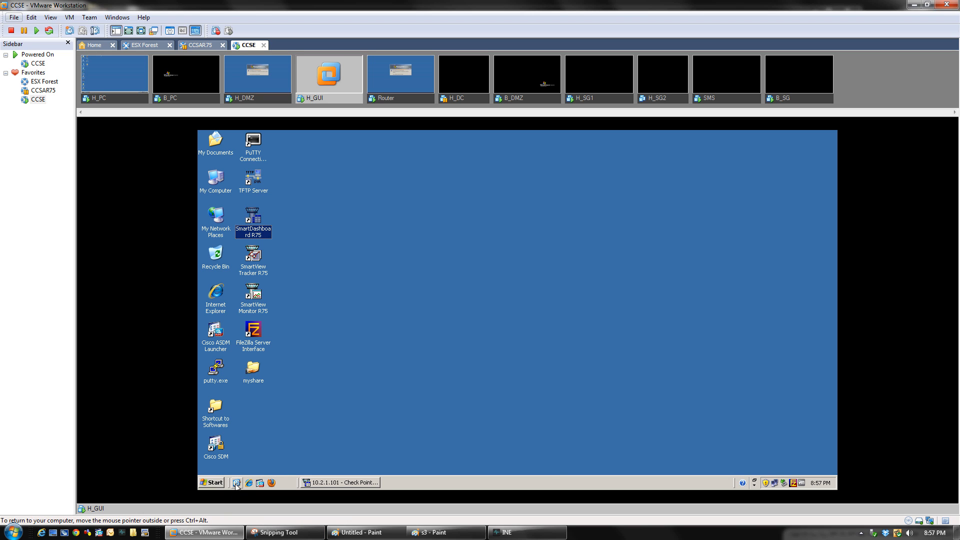
pyautogui.click(213, 482)
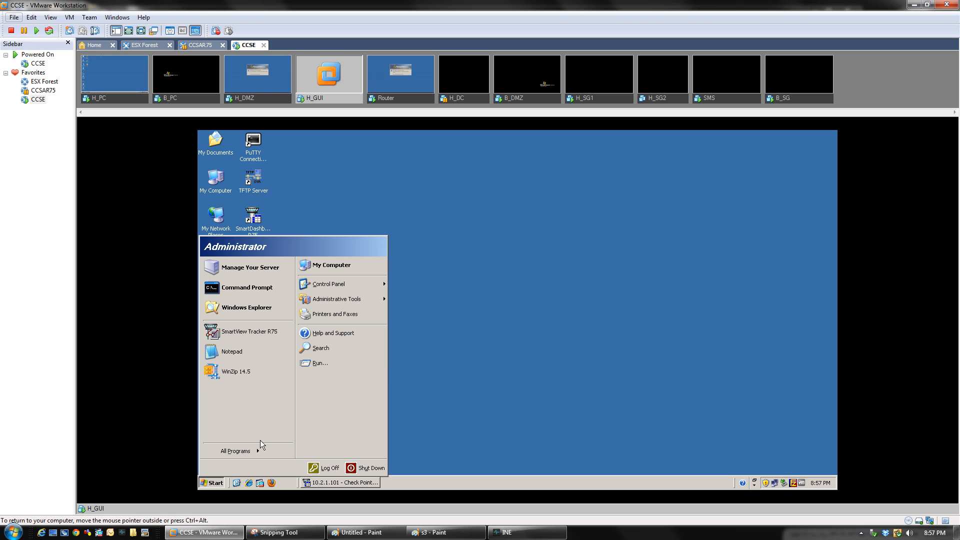
pyautogui.click(330, 363)
pyautogui.write('\\10.2.')
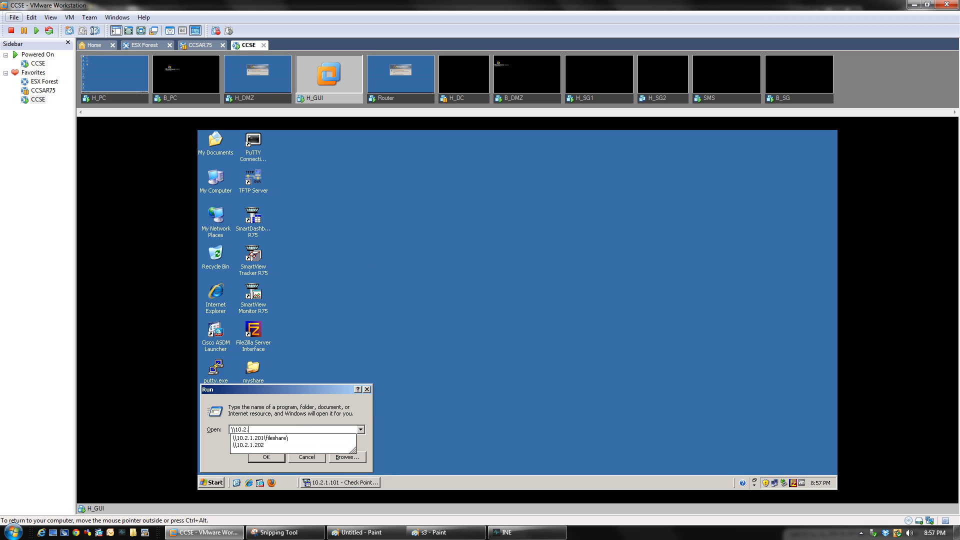
pyautogui.press('Down')
pyautogui.press('BackSpace')
pyautogui.press('BackSpace')
pyautogui.press('BackSpace')
pyautogui.press('BackSpace')
pyautogui.press('BackSpace')
pyautogui.press('BackSpace')
pyautogui.press('BackSpace')
pyautogui.press('BackSpace')
pyautogui.press('BackSpace')
pyautogui.press('BackSpace')
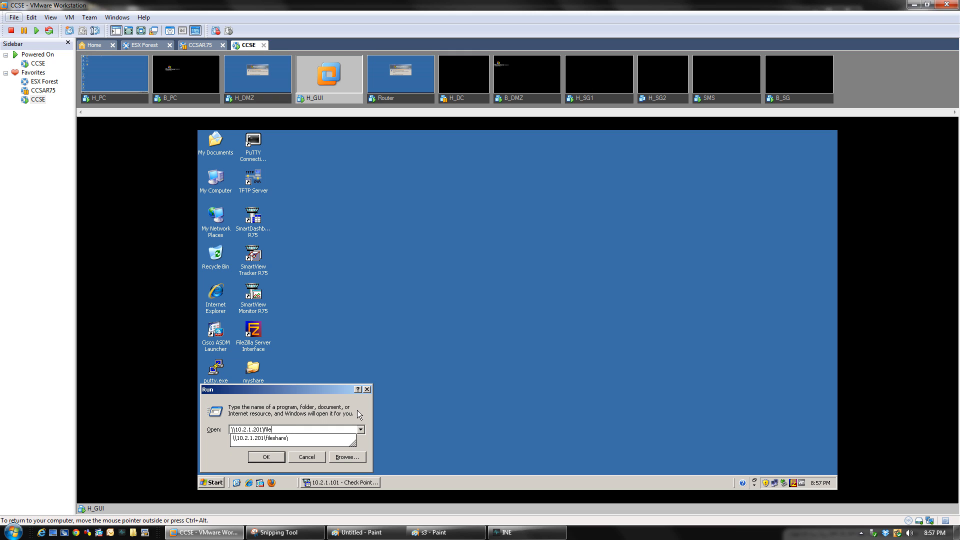
pyautogui.write('myshare')
pyautogui.press('Return')
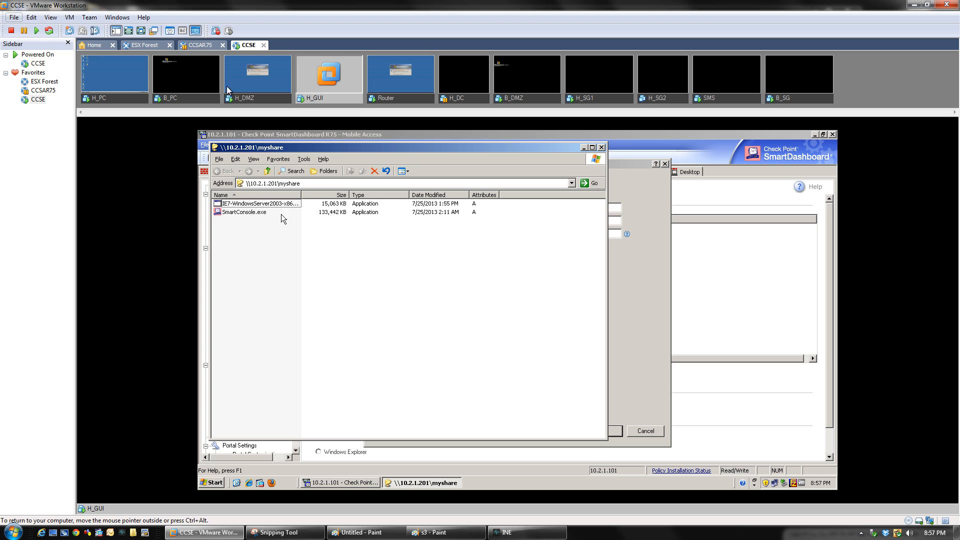
pyautogui.click(240, 183)
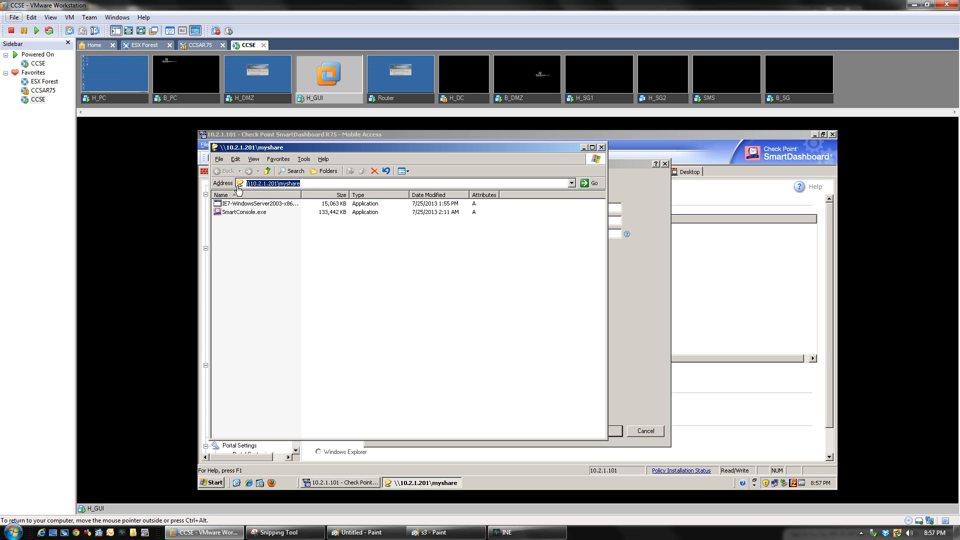
# Close the myshare window and review FileShare's portal path, single sign-on and protection level pages
pyautogui.click(601, 147)
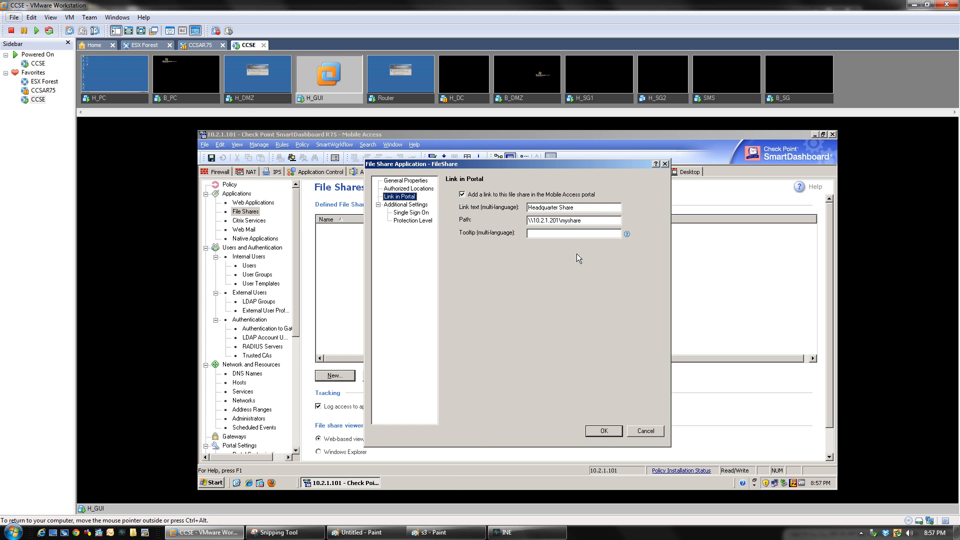
pyautogui.moveTo(586, 223); pyautogui.dragTo(530, 255)
pyautogui.click(411, 213)
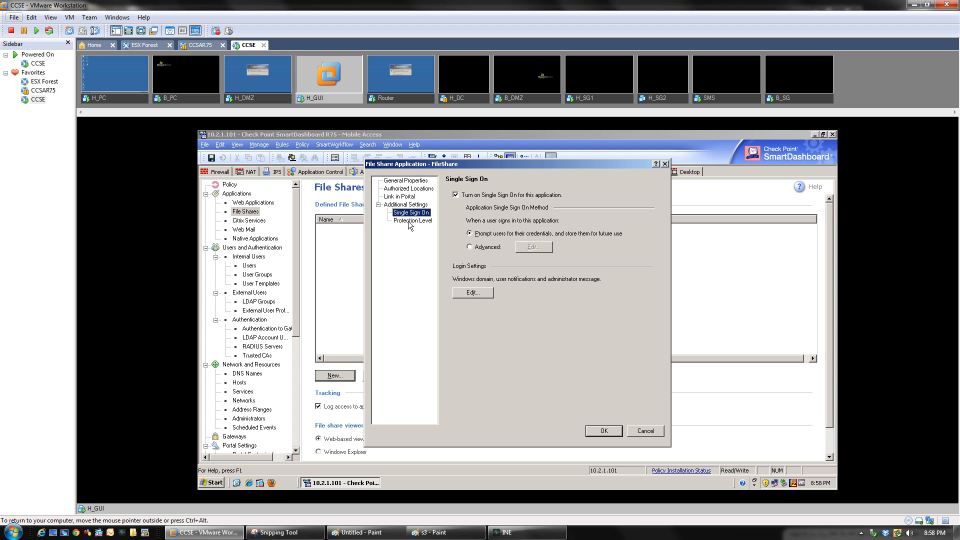
pyautogui.click(409, 222)
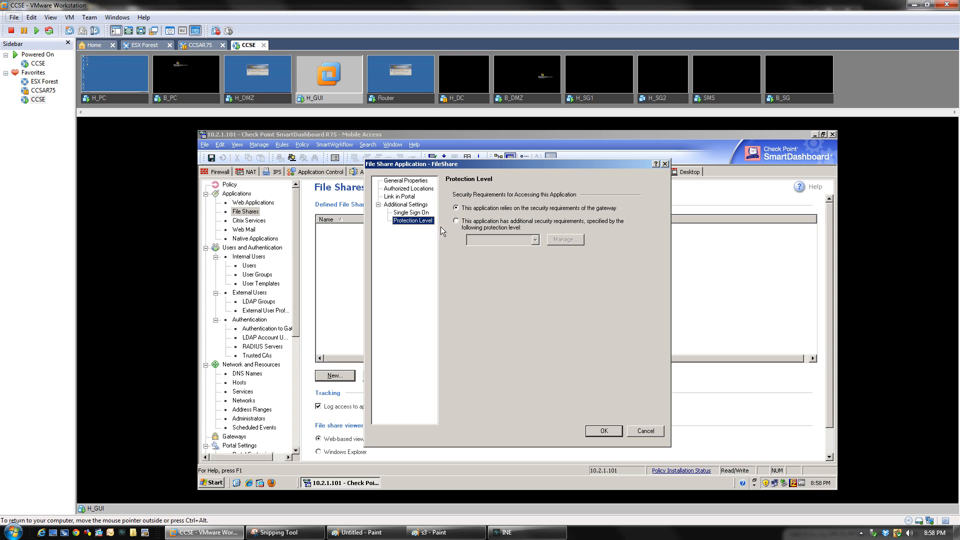
pyautogui.click(456, 208)
# Select additional security requirements, browse the protection levels, and abandon a new level without choosing one
pyautogui.click(456, 221)
pyautogui.click(534, 241)
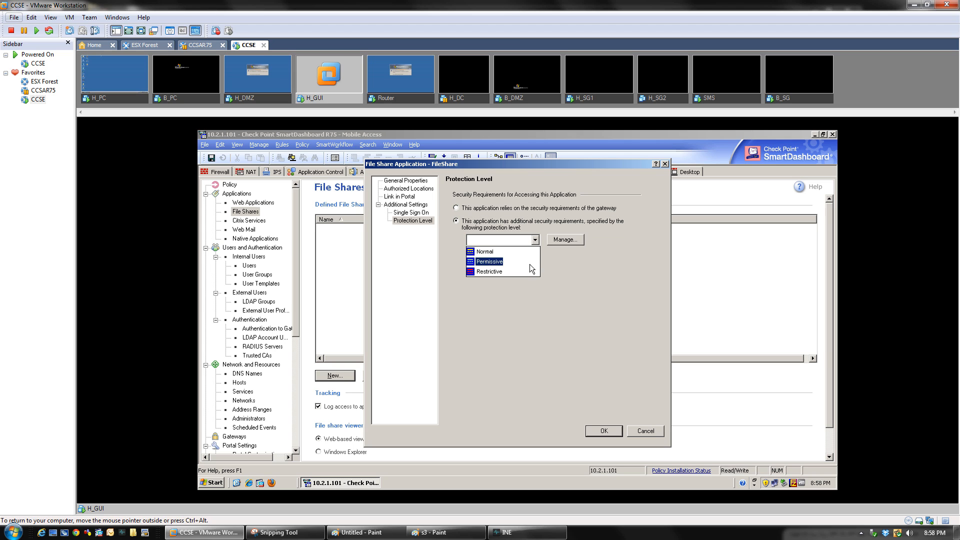
pyautogui.click(565, 264)
pyautogui.click(568, 241)
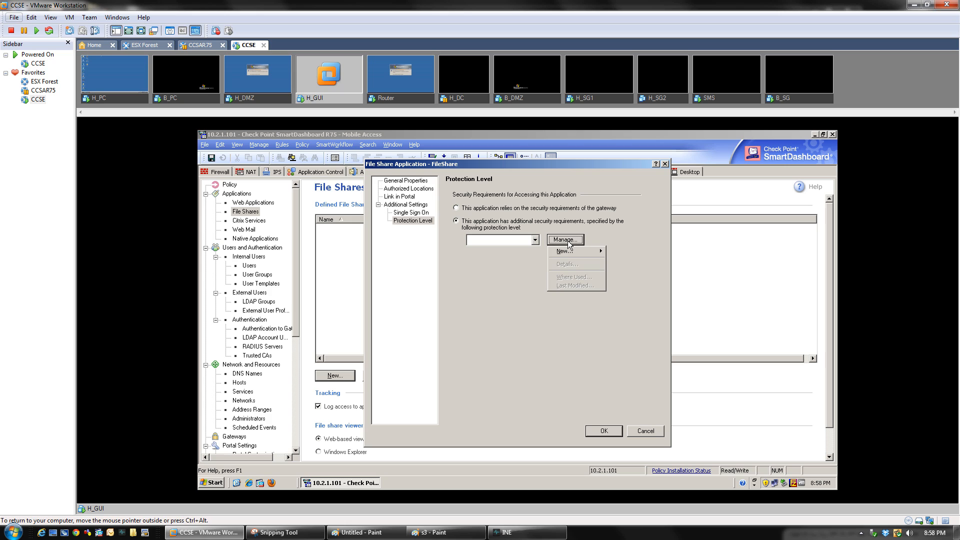
pyautogui.moveTo(568, 252)
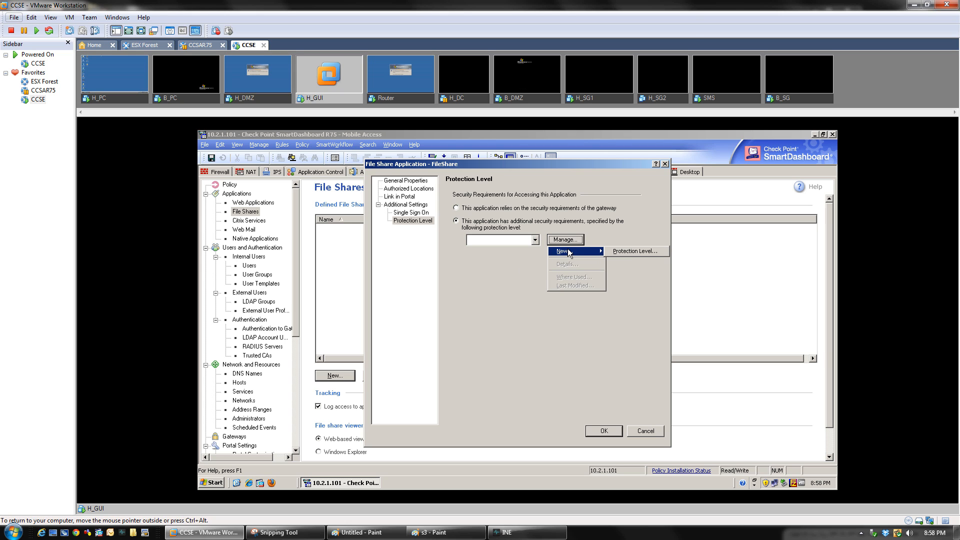
pyautogui.click(626, 251)
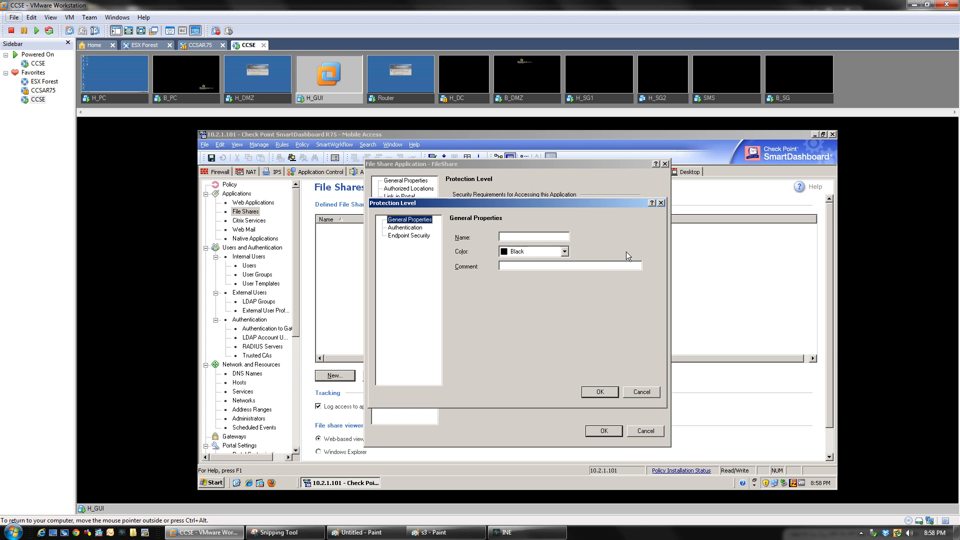
pyautogui.click(407, 228)
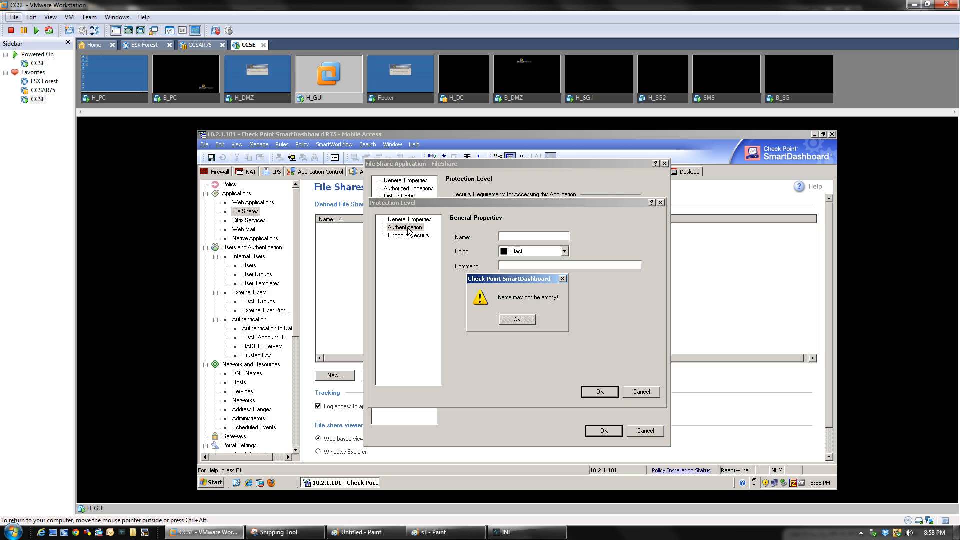
pyautogui.click(524, 323)
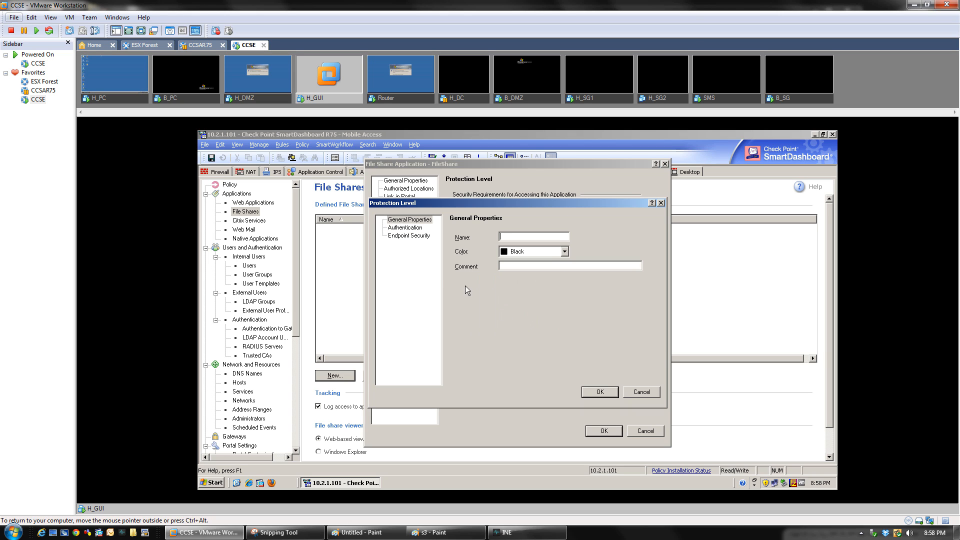
pyautogui.click(660, 203)
pyautogui.click(535, 240)
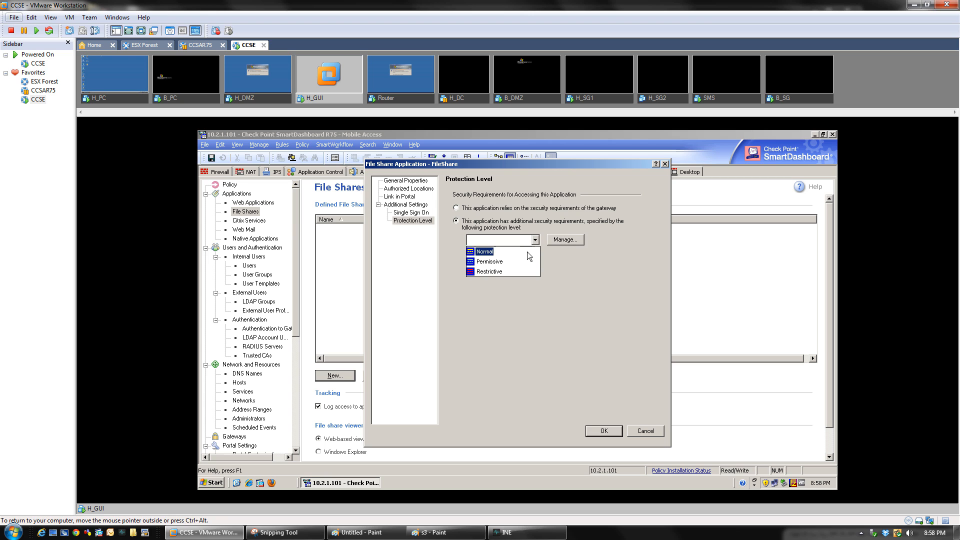
pyautogui.click(580, 266)
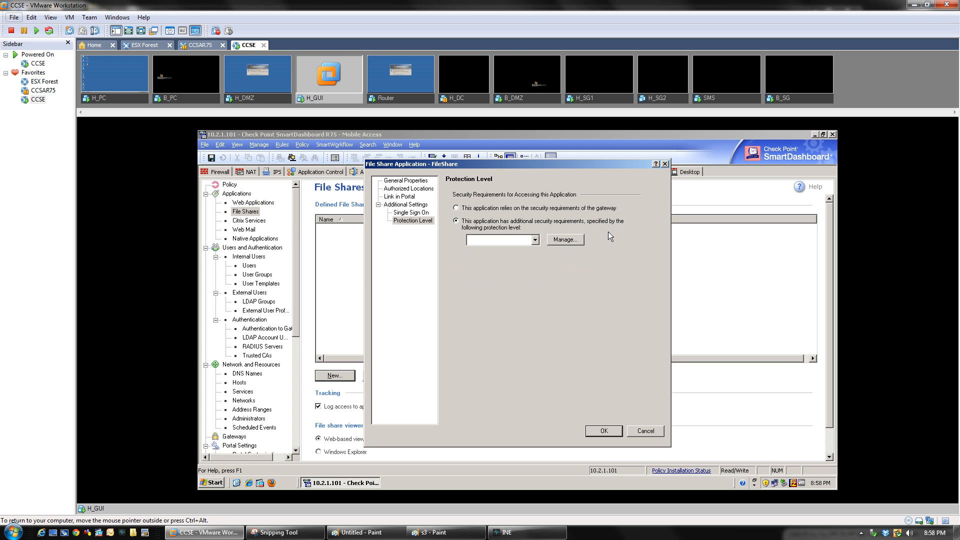
pyautogui.click(656, 163)
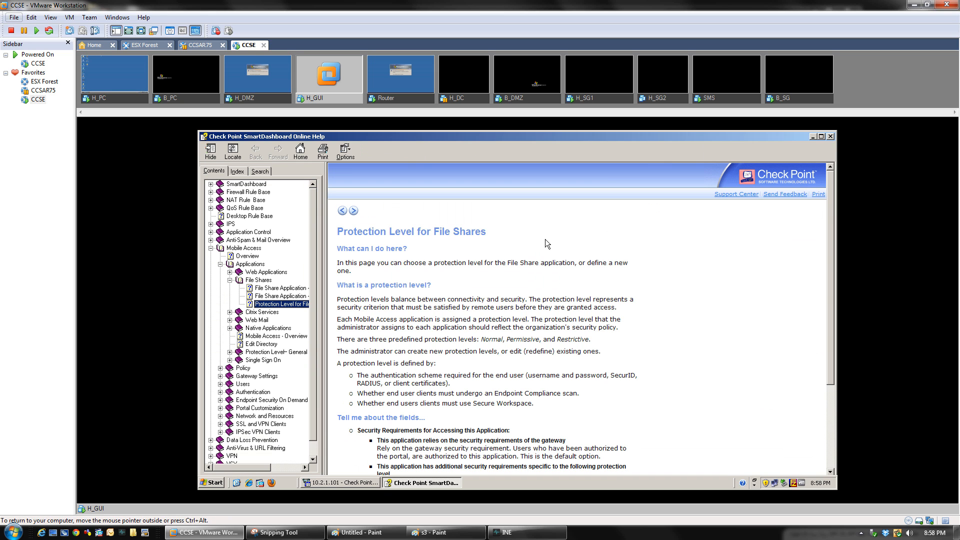
pyautogui.scroll(-1, 289, 312)
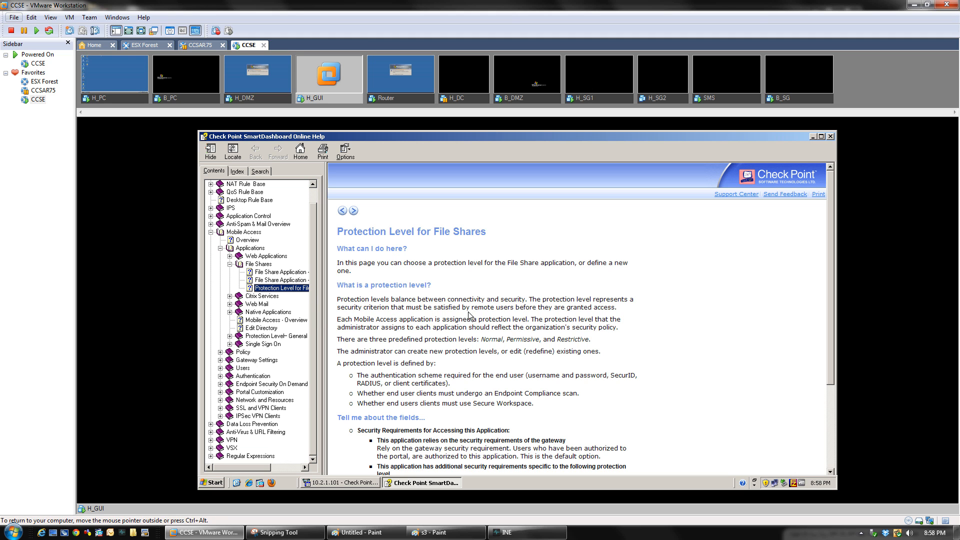
pyautogui.click(690, 333)
pyautogui.scroll(-4, 664, 324)
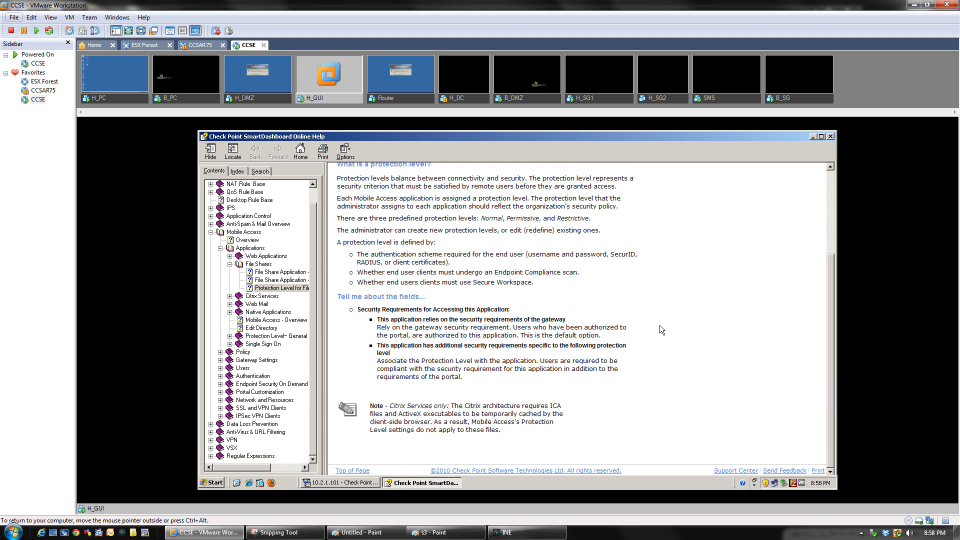
pyautogui.scroll(5, 659, 325)
pyautogui.click(829, 137)
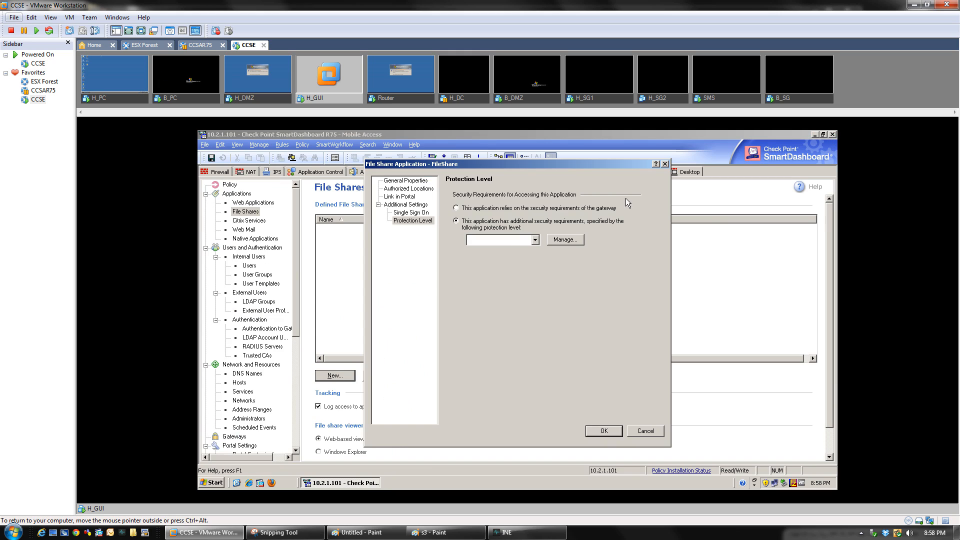
# Try the Restrictive protection level, then settle on the gateway's requirements and save FileShare
pyautogui.click(518, 240)
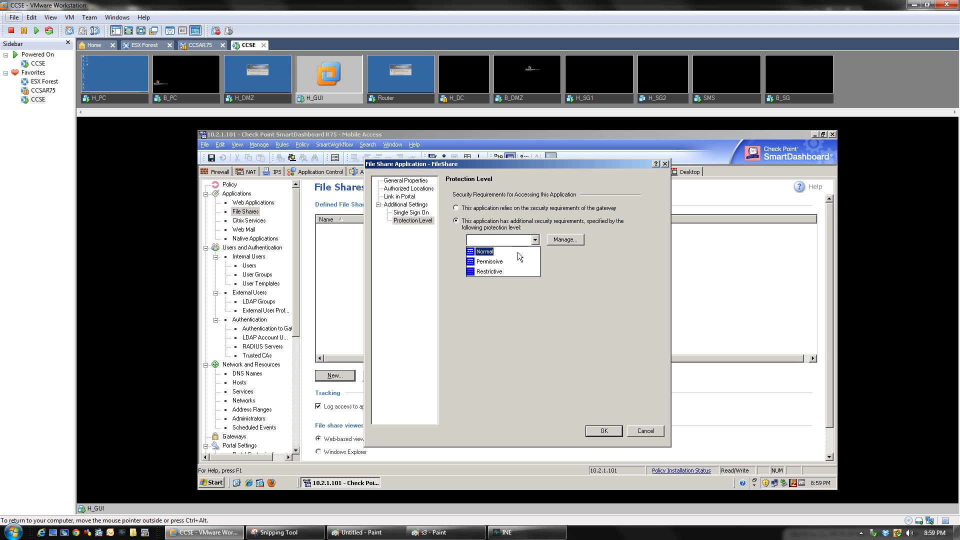
pyautogui.click(520, 212)
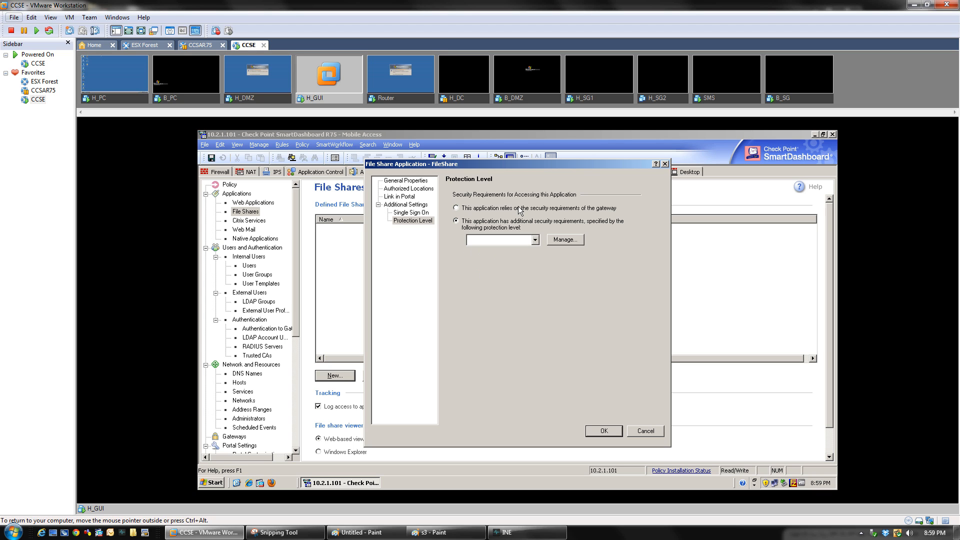
pyautogui.click(520, 211)
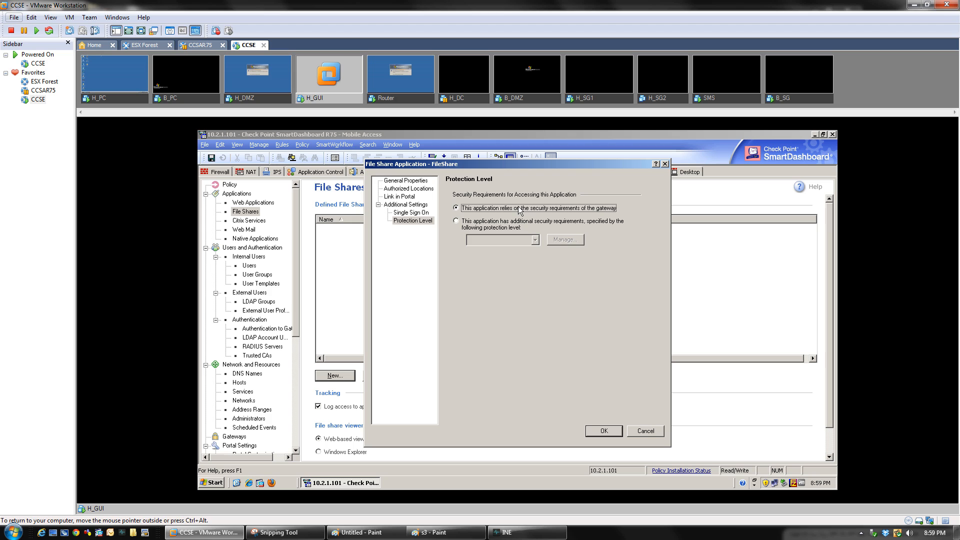
pyautogui.click(455, 221)
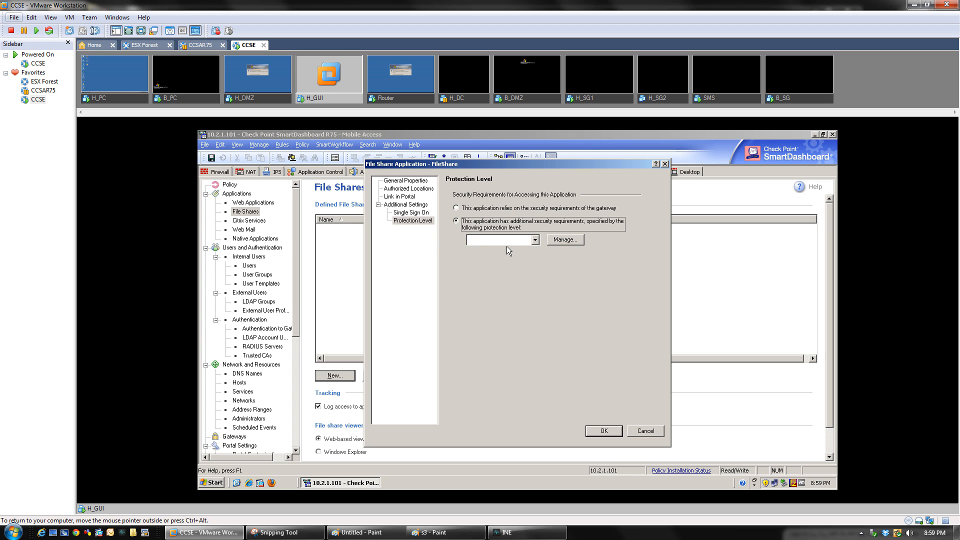
pyautogui.click(507, 240)
pyautogui.click(503, 272)
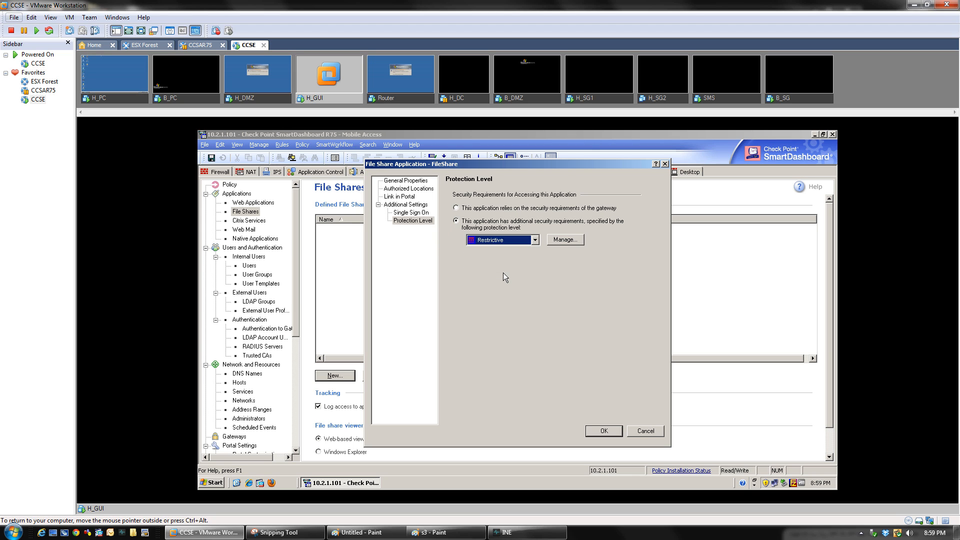
pyautogui.click(460, 210)
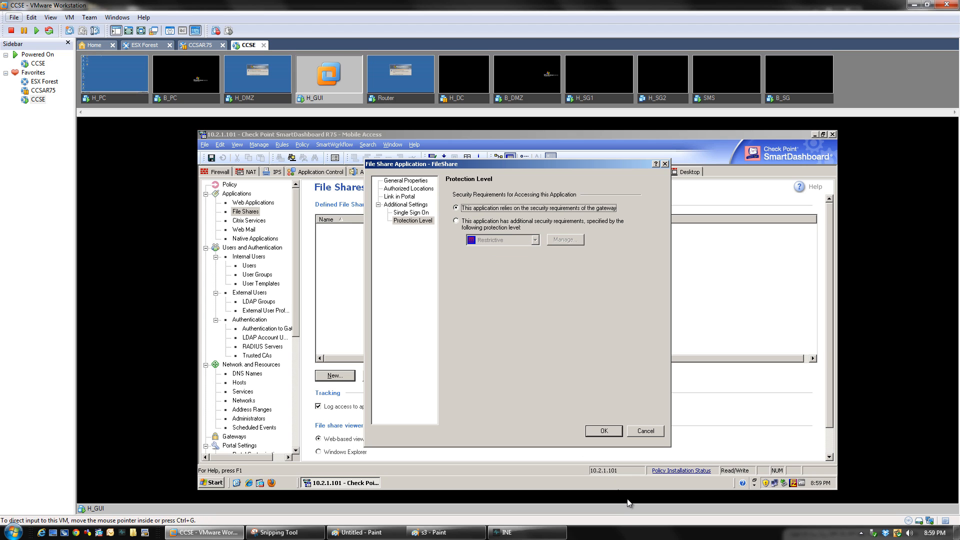
pyautogui.click(601, 433)
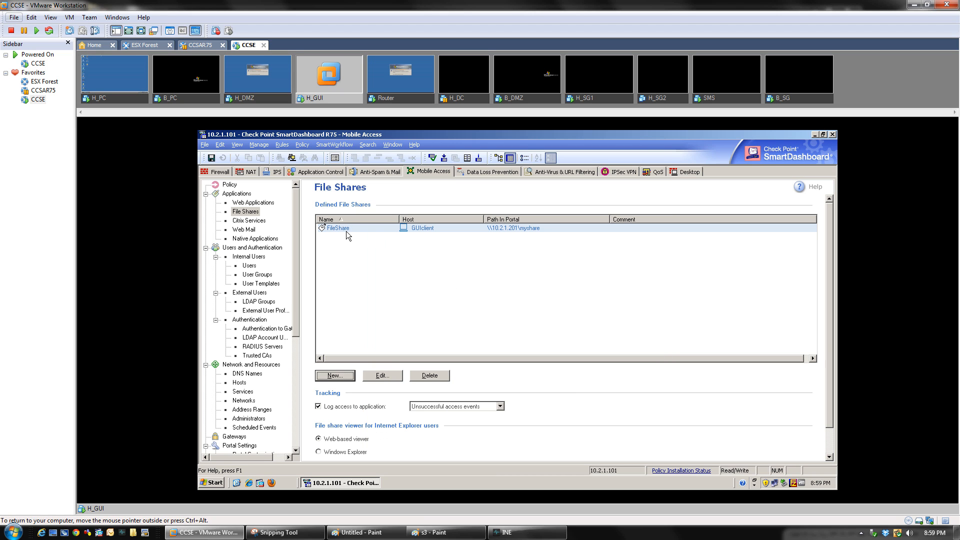
# Reopen FileShare, review its locations, \\10.2.1.201\myshare link, protection and SSO settings, then close it
pyautogui.doubleClick(352, 229)
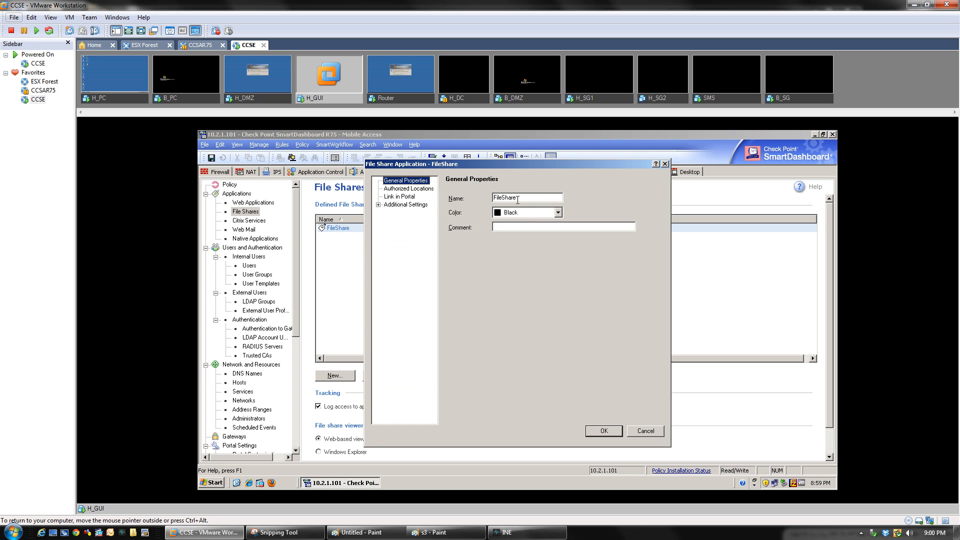
pyautogui.click(399, 189)
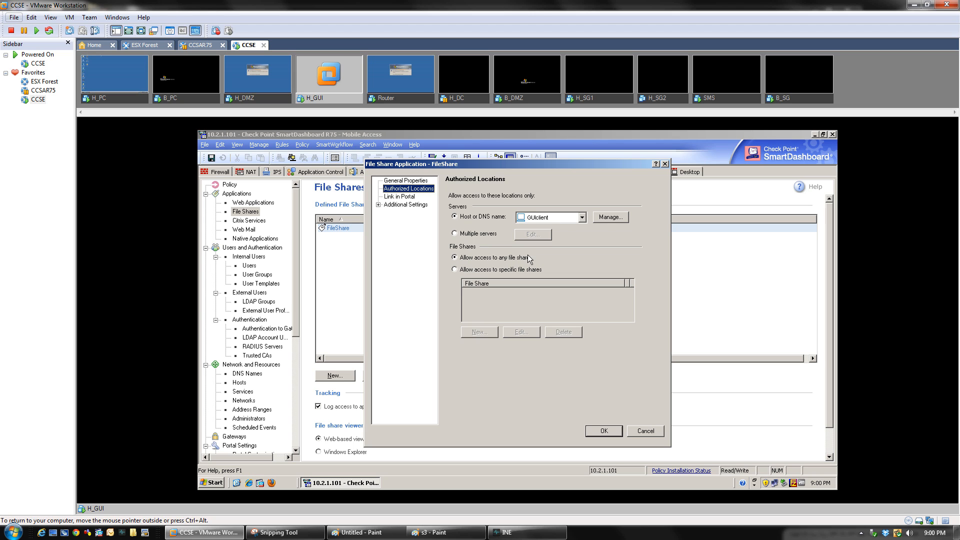
pyautogui.click(400, 197)
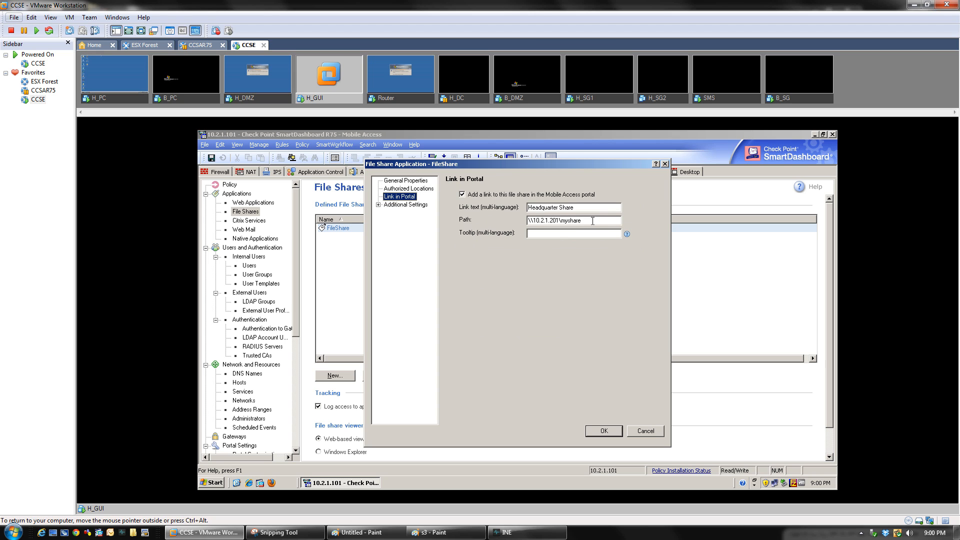
pyautogui.moveTo(593, 221); pyautogui.dragTo(511, 222)
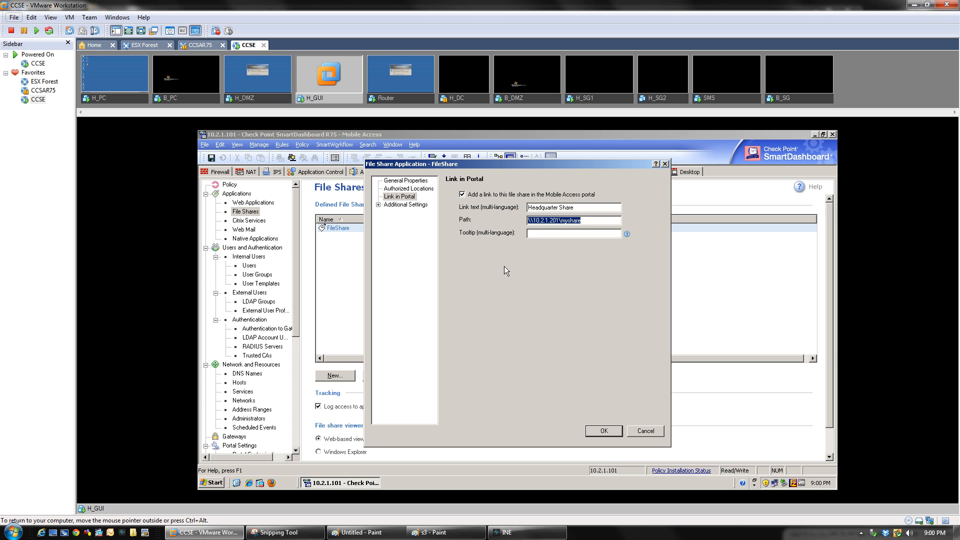
pyautogui.click(378, 205)
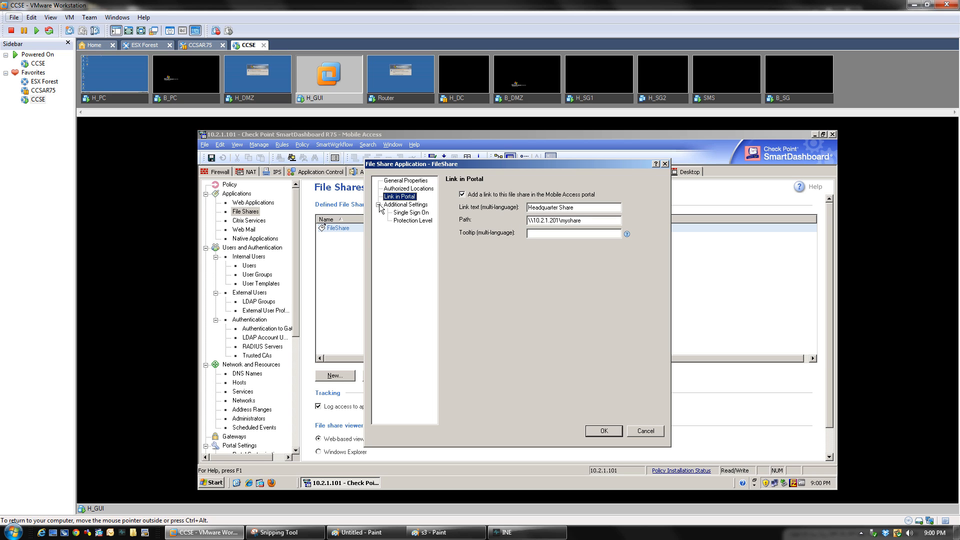
pyautogui.click(413, 220)
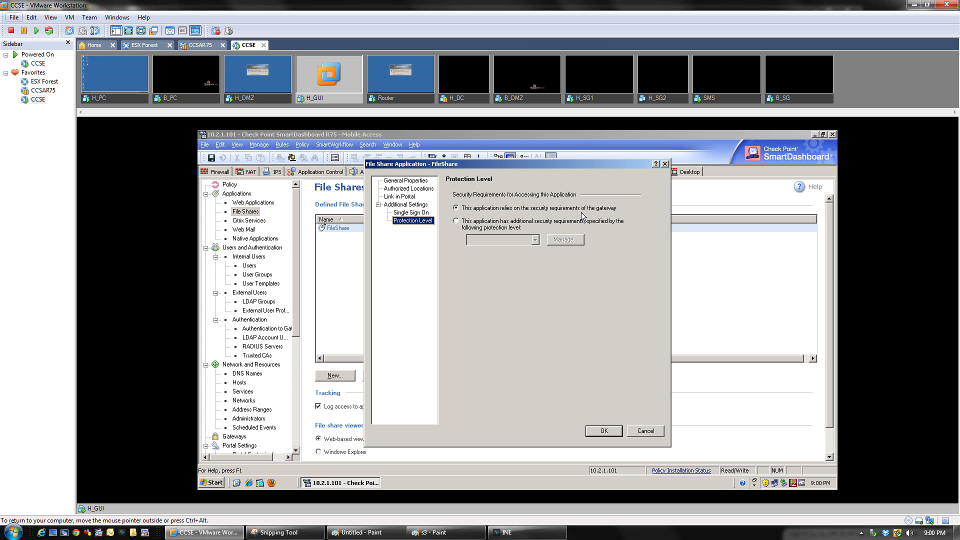
pyautogui.click(403, 215)
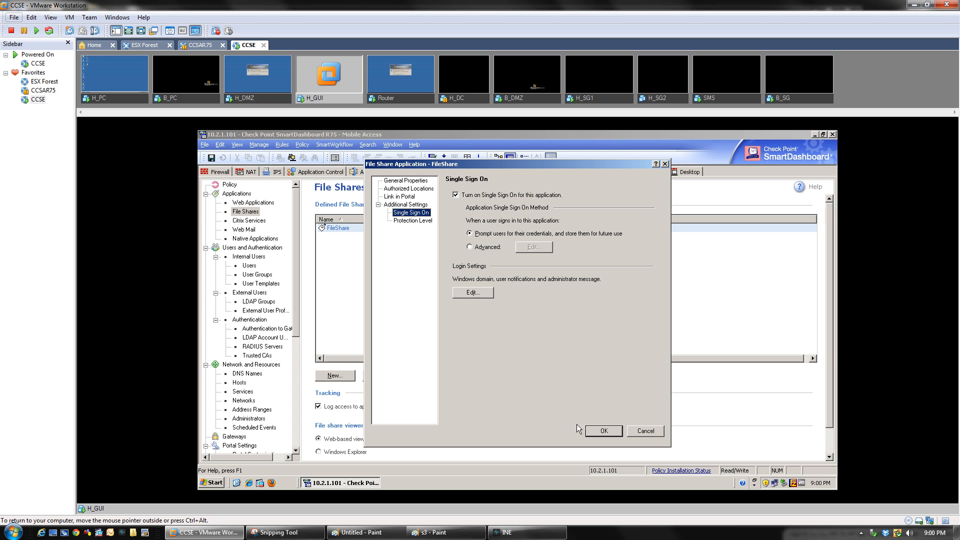
pyautogui.click(605, 432)
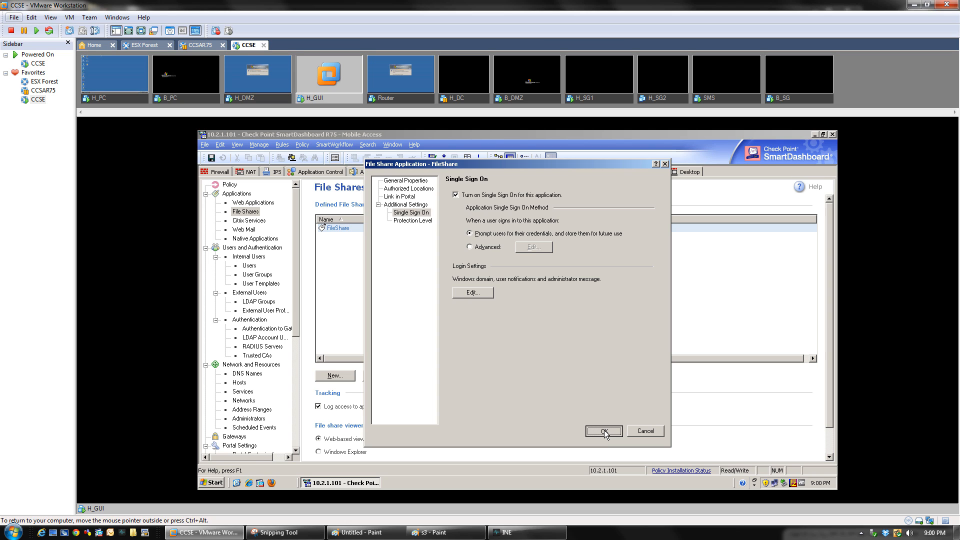
pyautogui.click(605, 432)
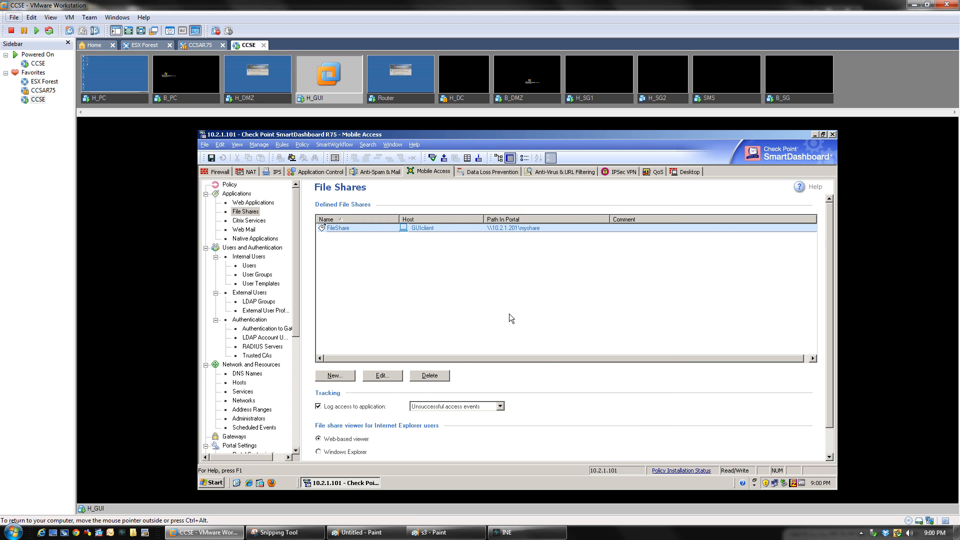
# Create a default-template internal user with a user name, Check Point Password authentication and a password
pyautogui.click(250, 266)
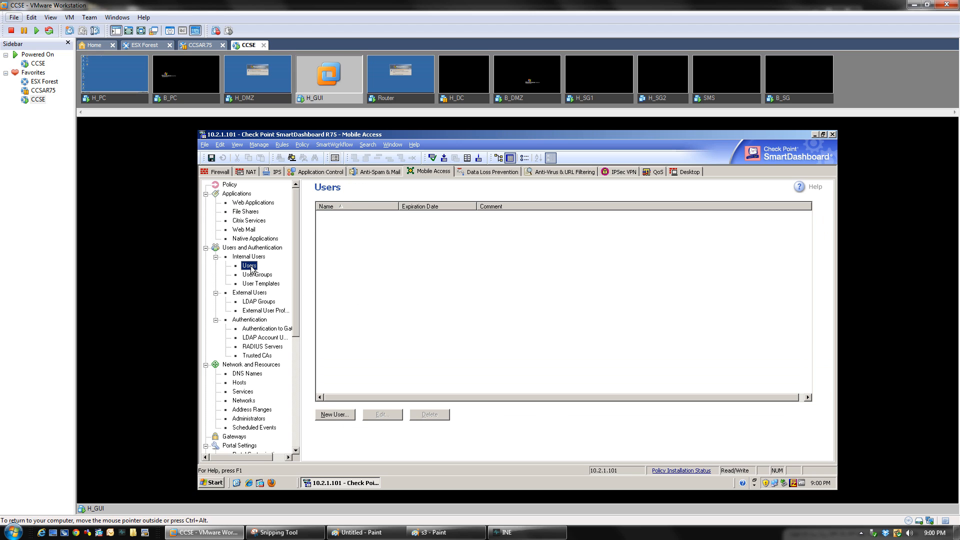
pyautogui.click(332, 414)
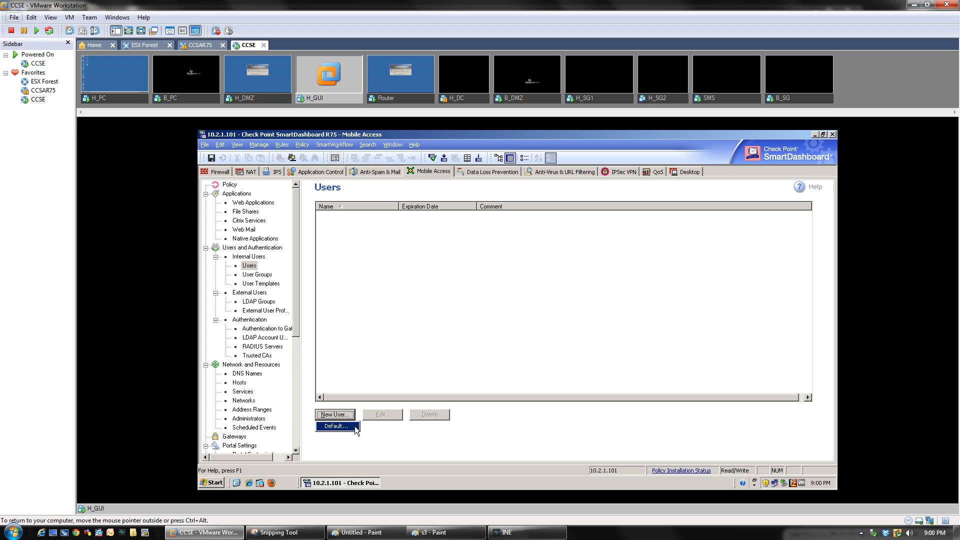
pyautogui.click(351, 428)
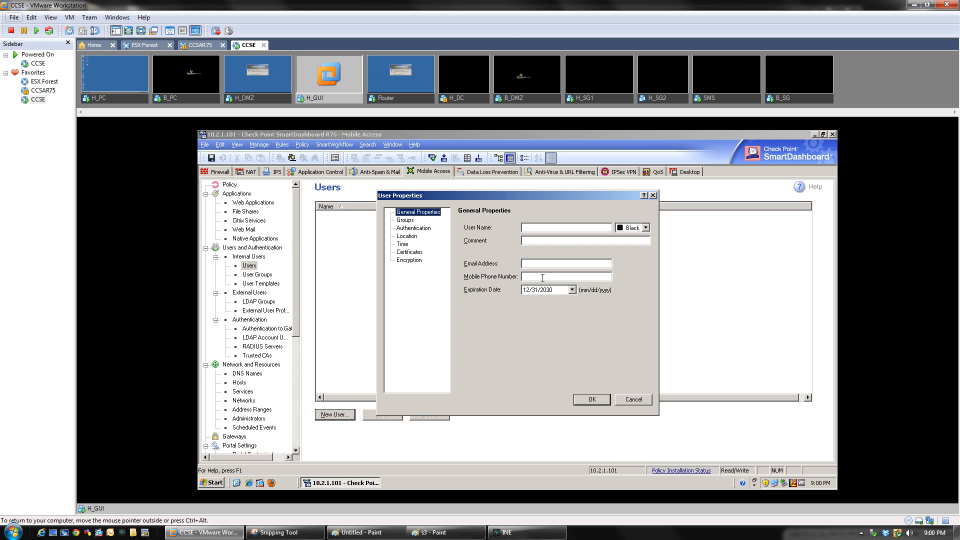
pyautogui.click(543, 227)
pyautogui.write('O')
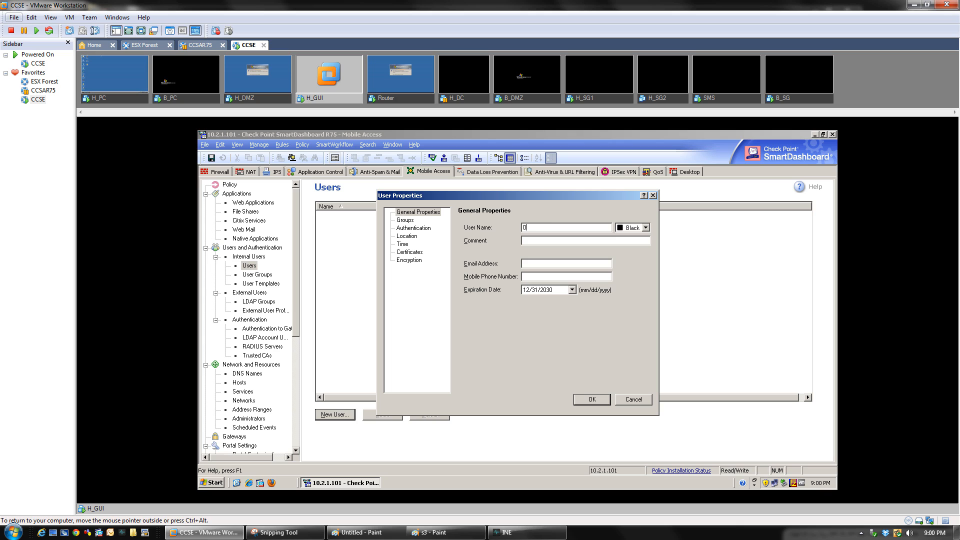
pyautogui.write('bama')
pyautogui.click(411, 228)
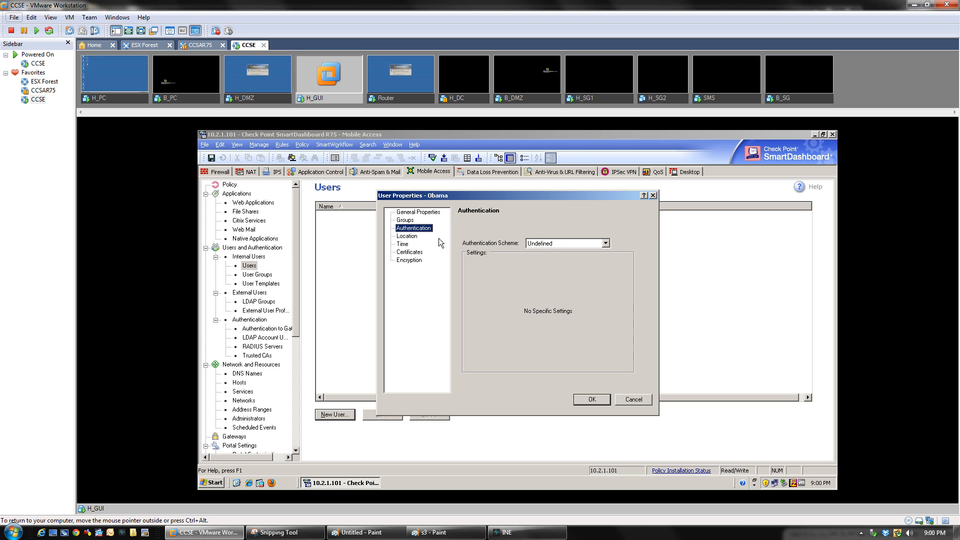
pyautogui.click(555, 243)
pyautogui.click(555, 266)
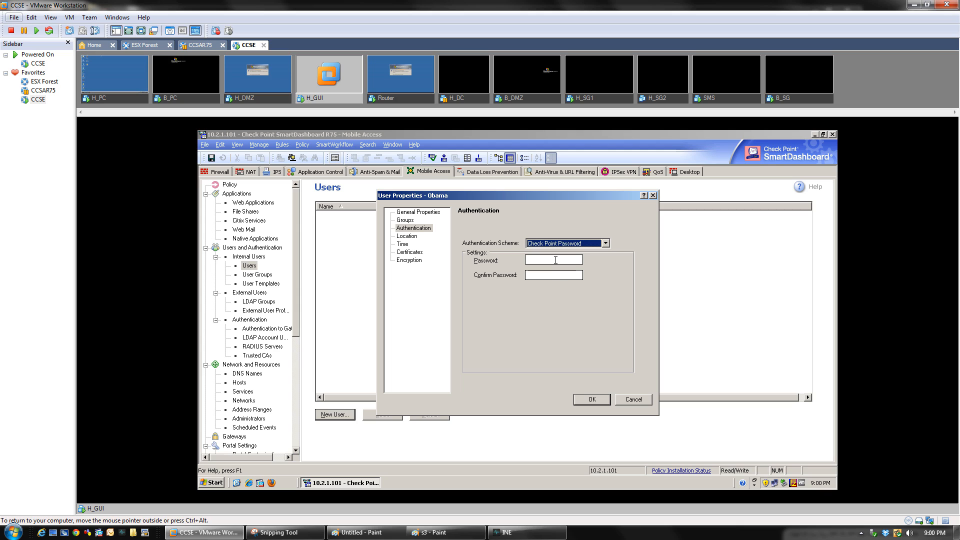
pyautogui.click(555, 260)
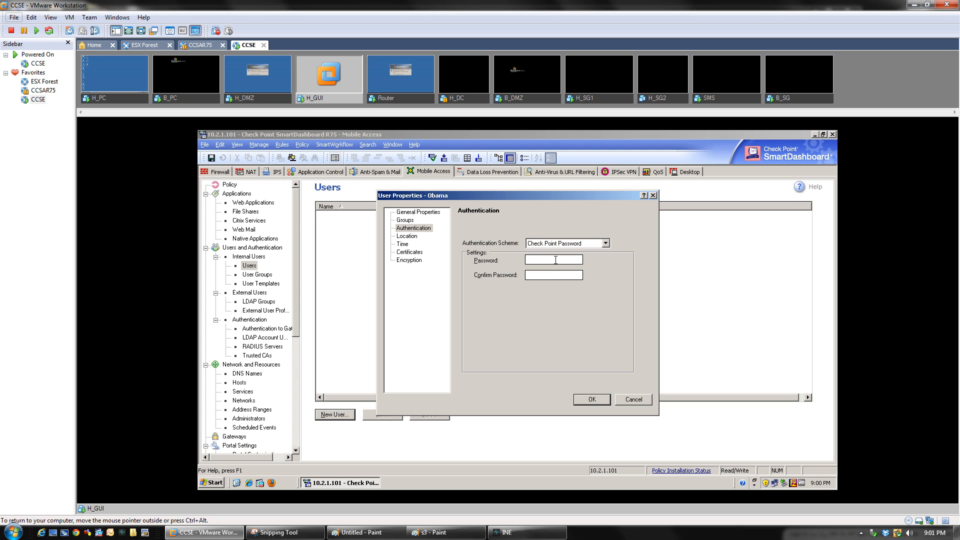
pyautogui.write('abc1234abc12345')
pyautogui.click(594, 402)
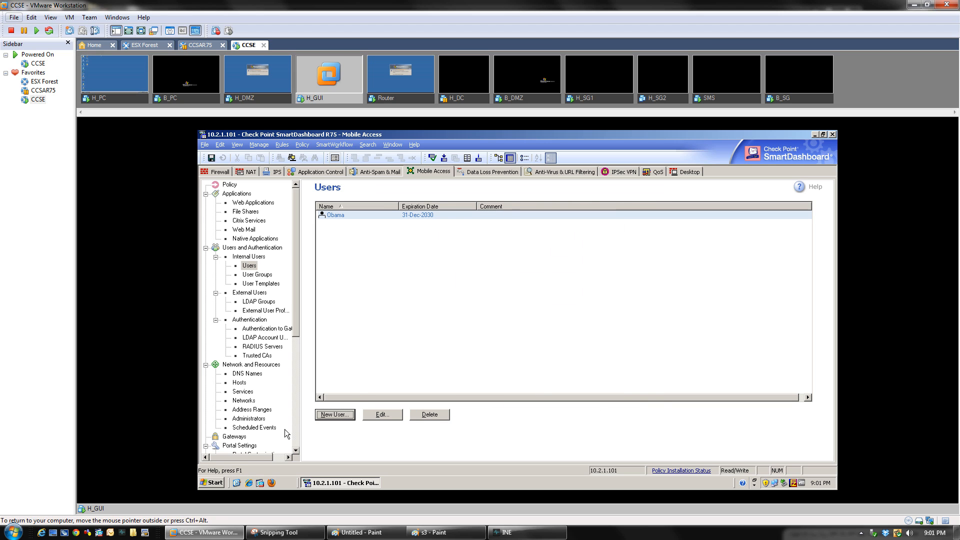
# Create the Mobile_Access user group with the new user as its member
pyautogui.click(253, 277)
pyautogui.click(334, 414)
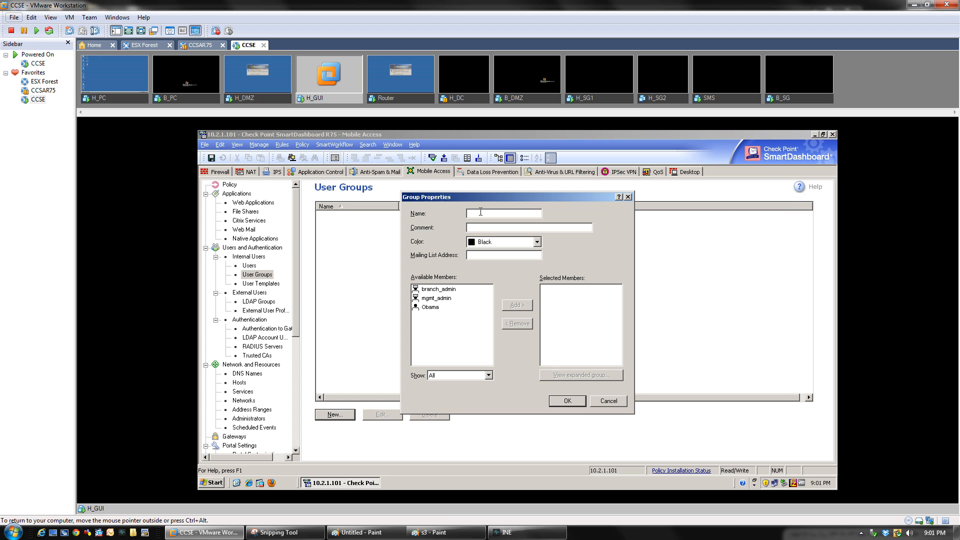
pyautogui.write('Mobile')
pyautogui.write(' Acce')
pyautogui.press('BackSpace')
pyautogui.press('BackSpace')
pyautogui.press('BackSpace')
pyautogui.press('BackSpace')
pyautogui.write('Access')
pyautogui.doubleClick(430, 307)
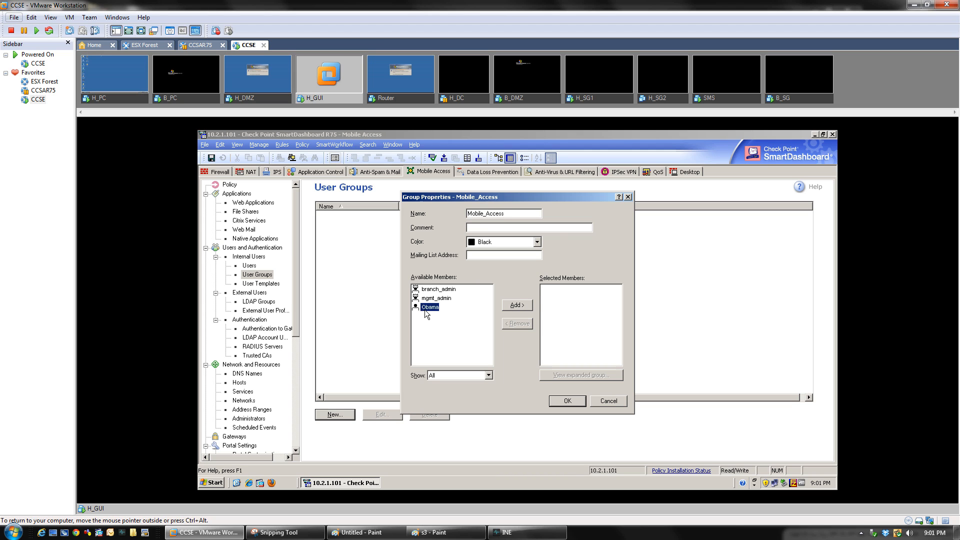
pyautogui.click(567, 402)
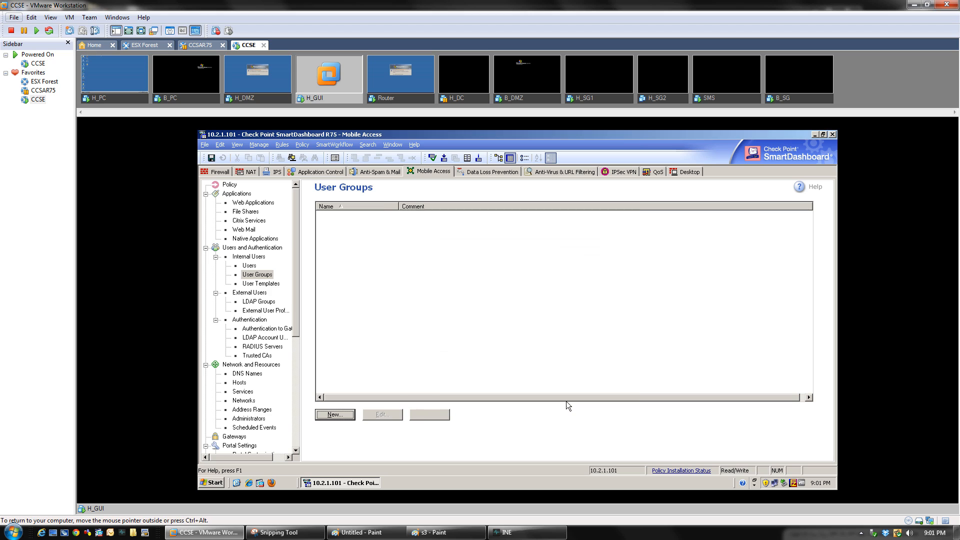
# Reopen Mobile_Access to verify its member, then return to the File Shares page
pyautogui.doubleClick(338, 218)
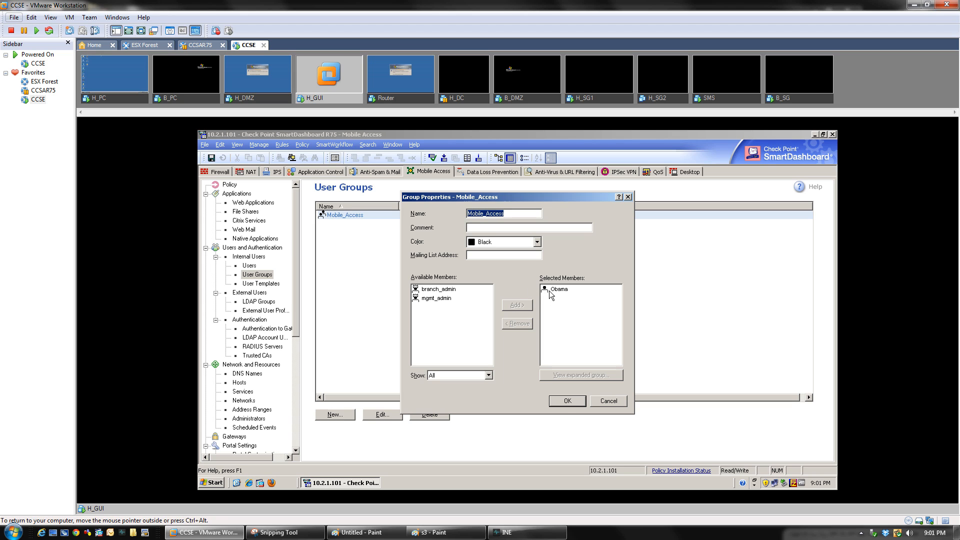
pyautogui.click(566, 401)
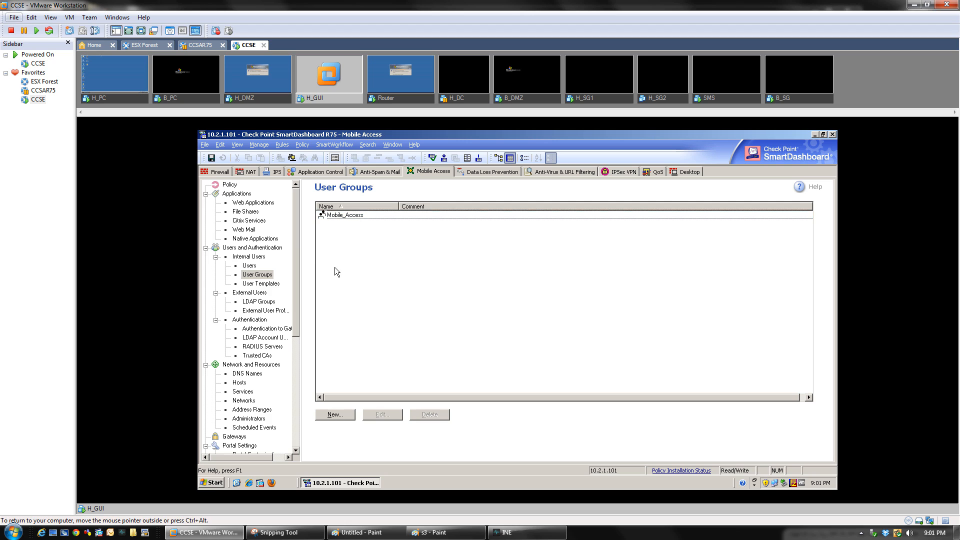
pyautogui.click(241, 212)
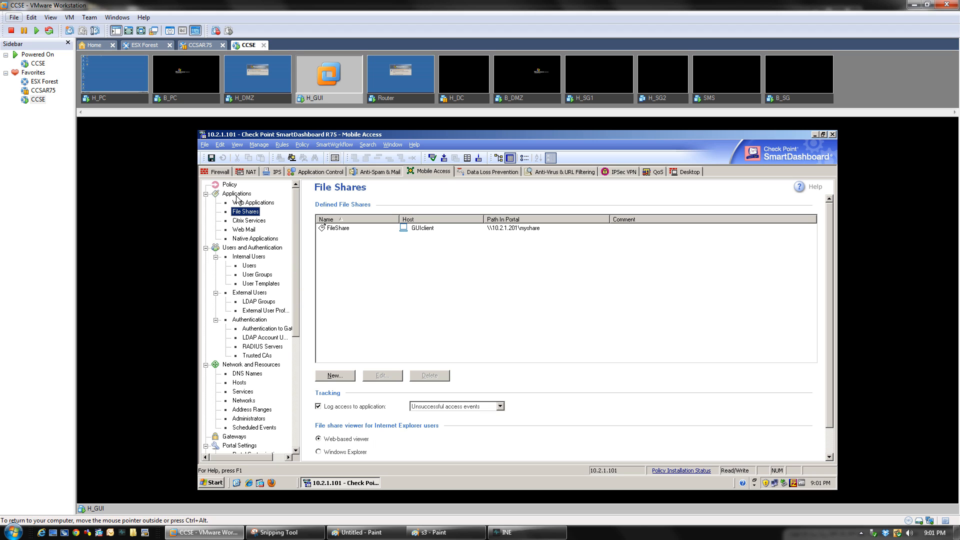
# Verify FileShare's link path \\10.2.1.201\myshare, then add a new rule on the Policy page
pyautogui.doubleClick(338, 230)
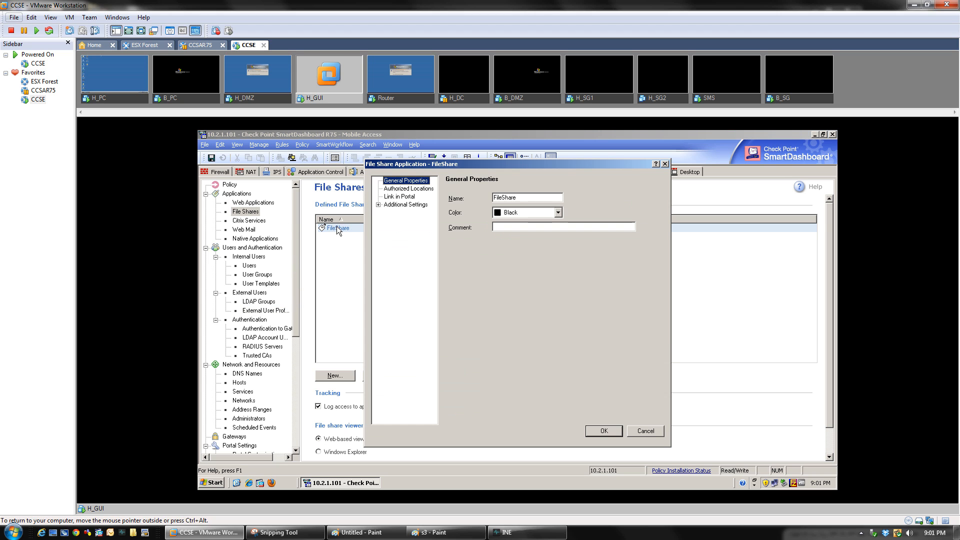
pyautogui.click(400, 189)
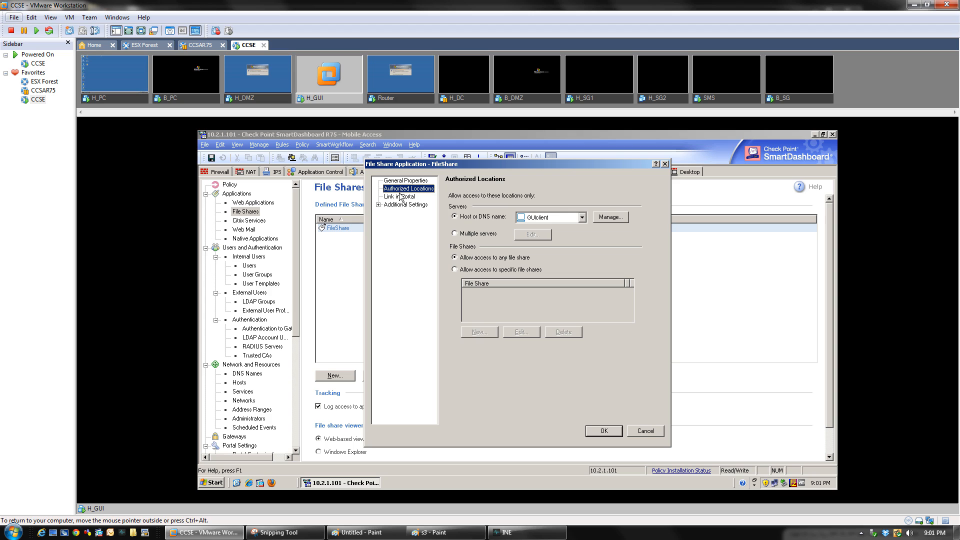
pyautogui.click(400, 197)
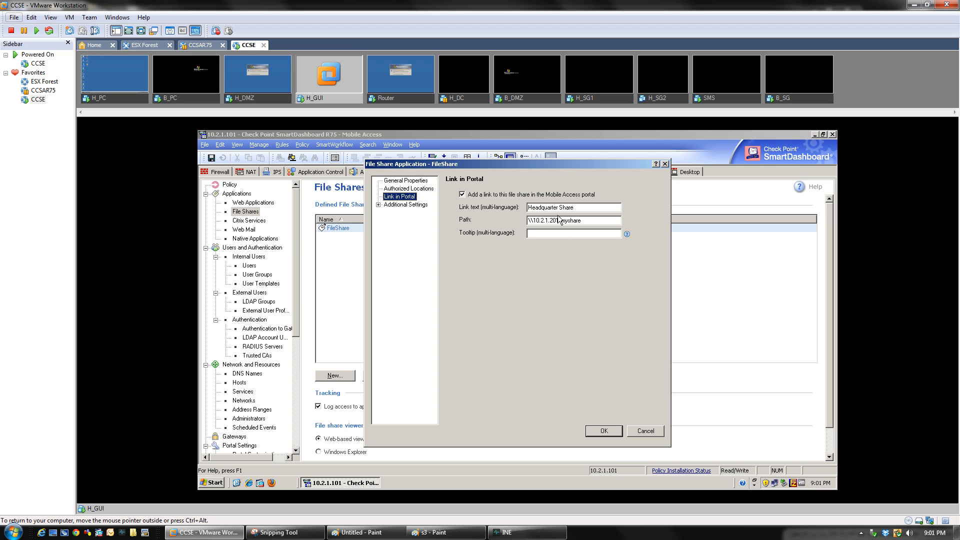
pyautogui.moveTo(558, 220); pyautogui.dragTo(532, 220)
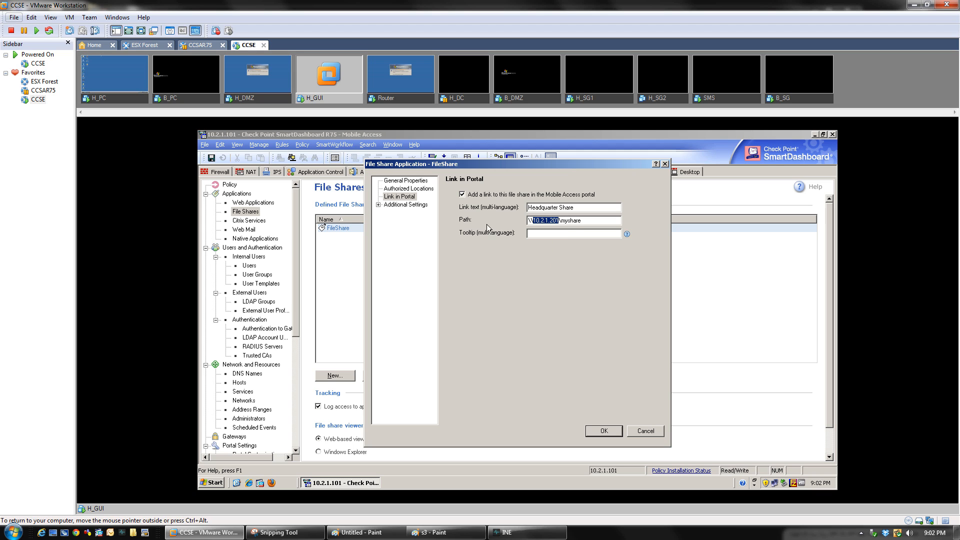
pyautogui.click(604, 432)
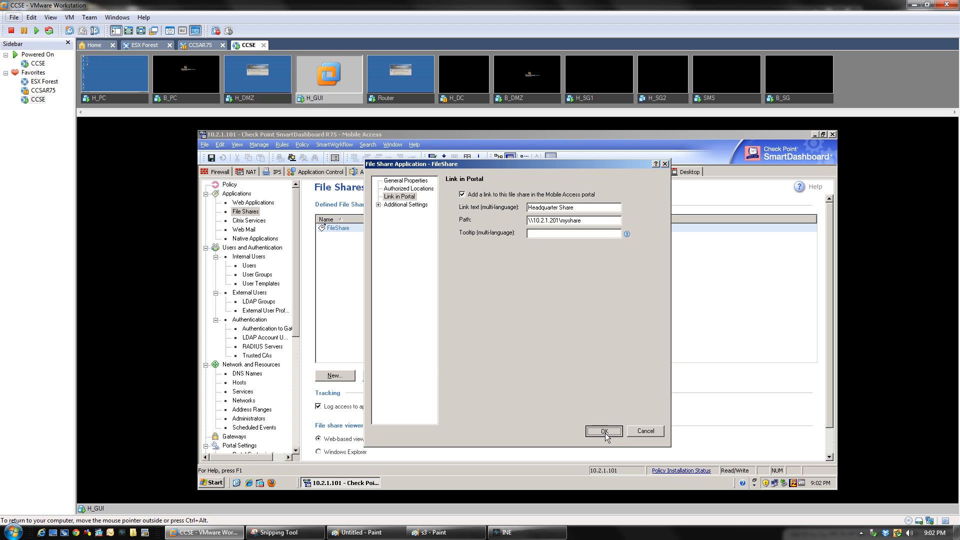
pyautogui.click(227, 188)
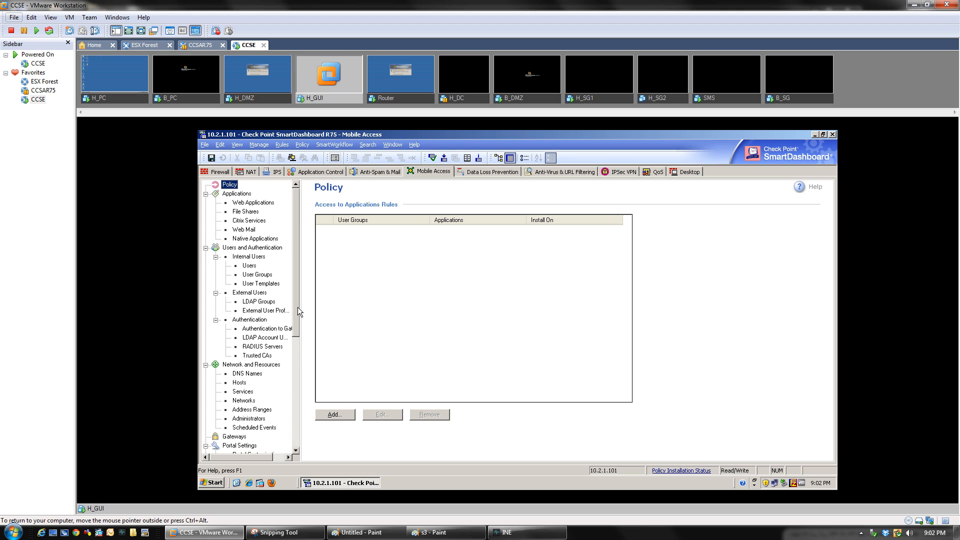
pyautogui.click(335, 414)
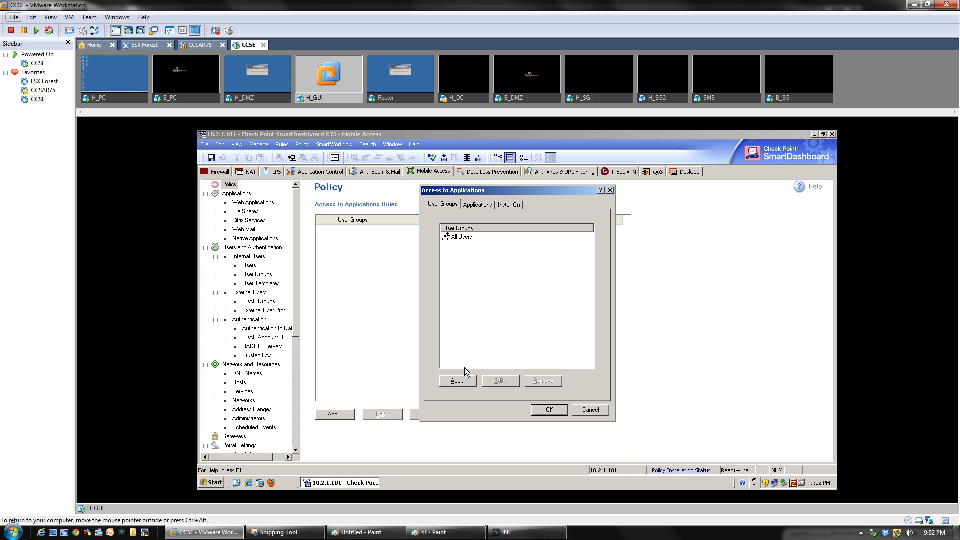
# Build a rule giving the Mobile_Access group FileShare, installed on SGCORP, and save it
pyautogui.moveTo(480, 187); pyautogui.dragTo(421, 212)
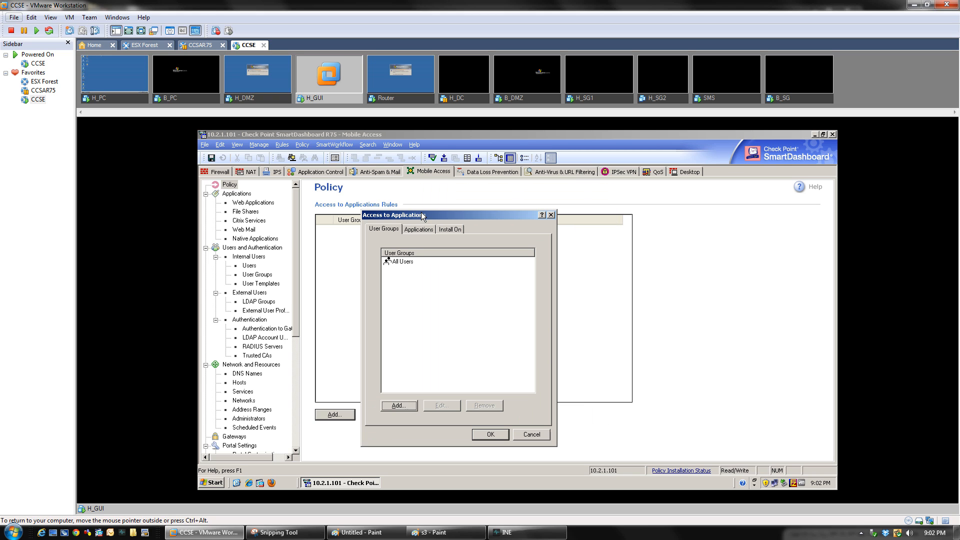
pyautogui.click(407, 407)
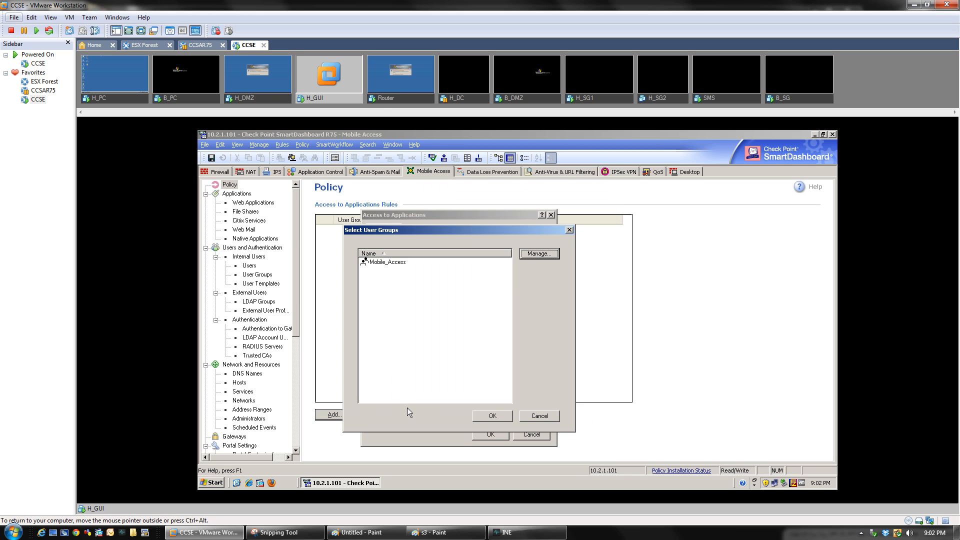
pyautogui.doubleClick(378, 262)
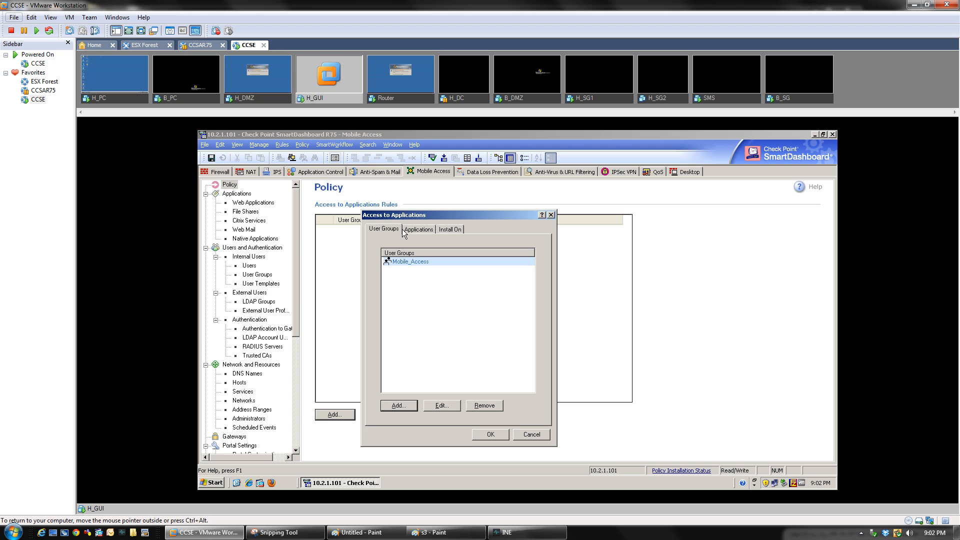
pyautogui.click(419, 230)
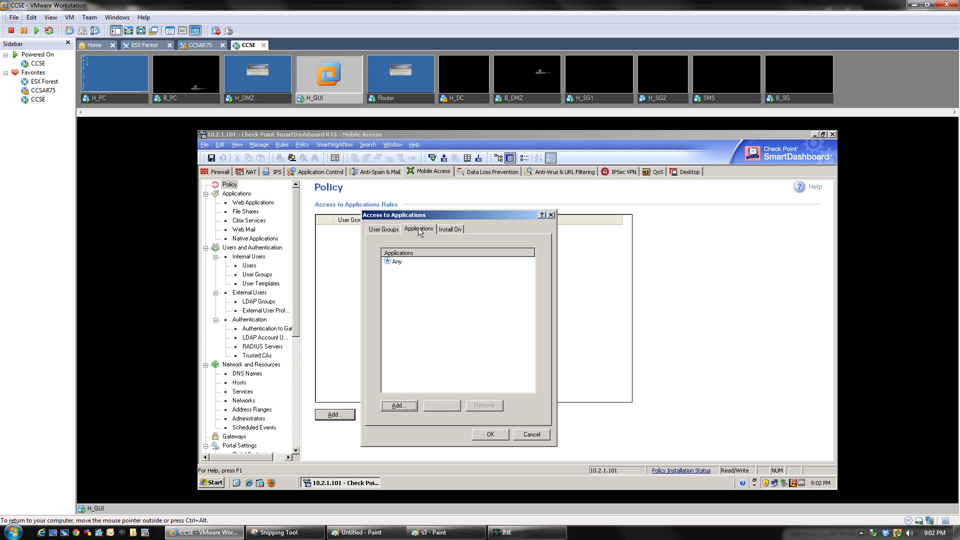
pyautogui.click(398, 404)
pyautogui.doubleClick(374, 265)
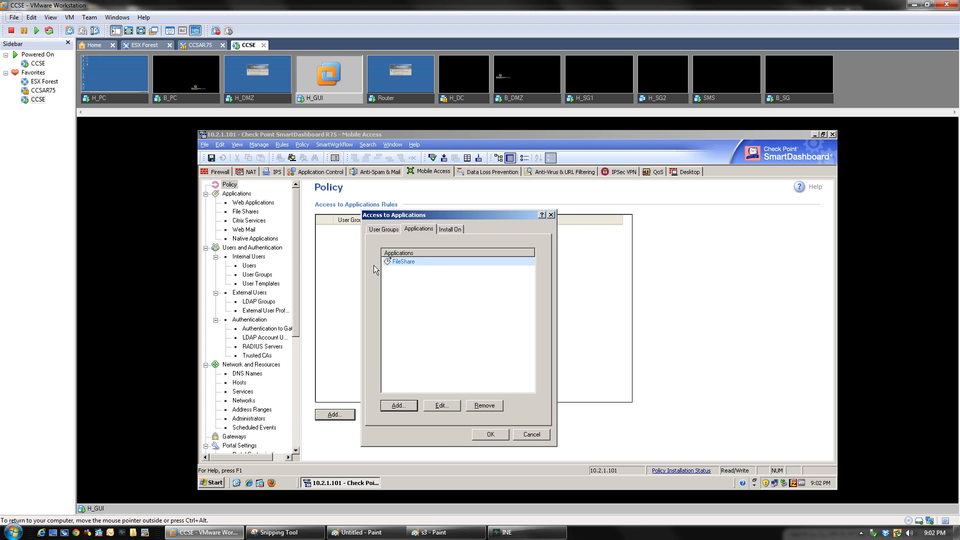
pyautogui.click(445, 229)
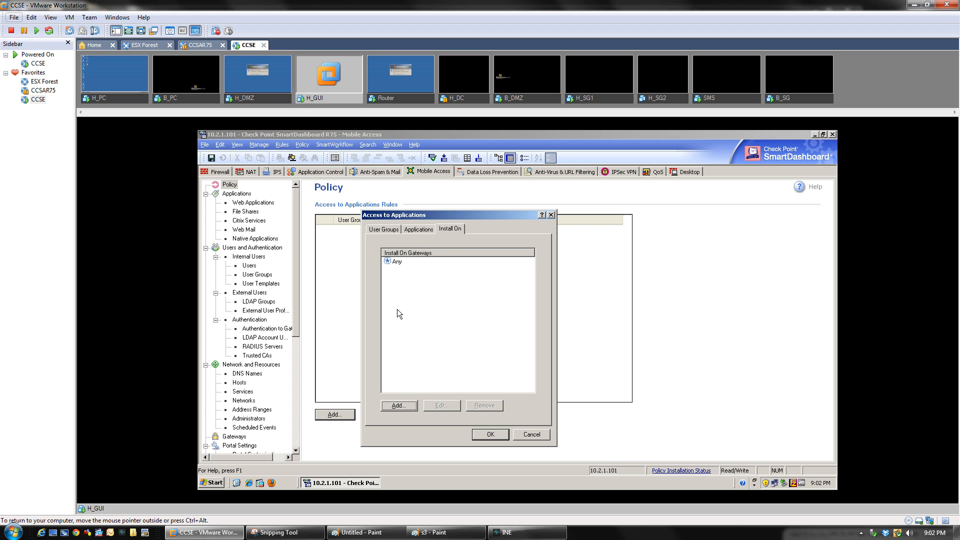
pyautogui.click(409, 403)
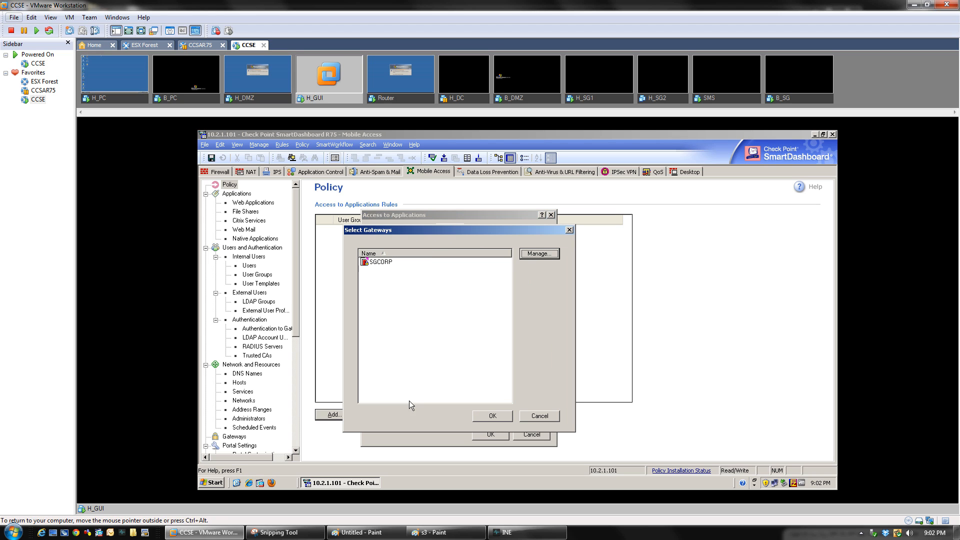
pyautogui.doubleClick(380, 262)
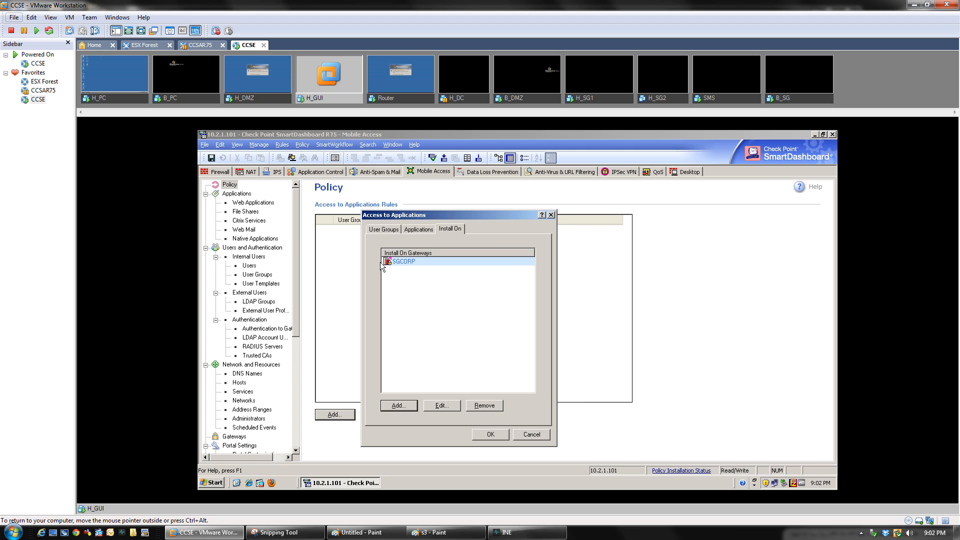
pyautogui.click(486, 434)
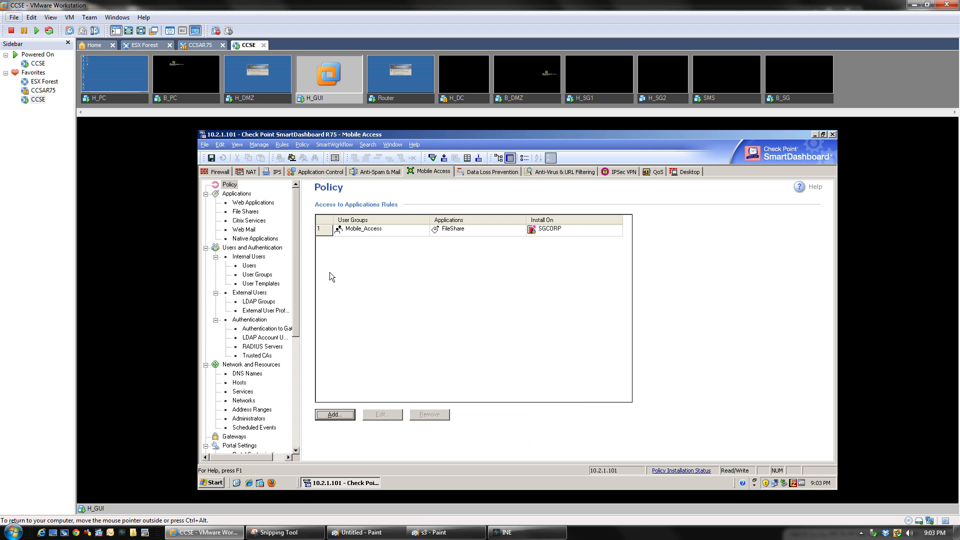
pyautogui.doubleClick(353, 231)
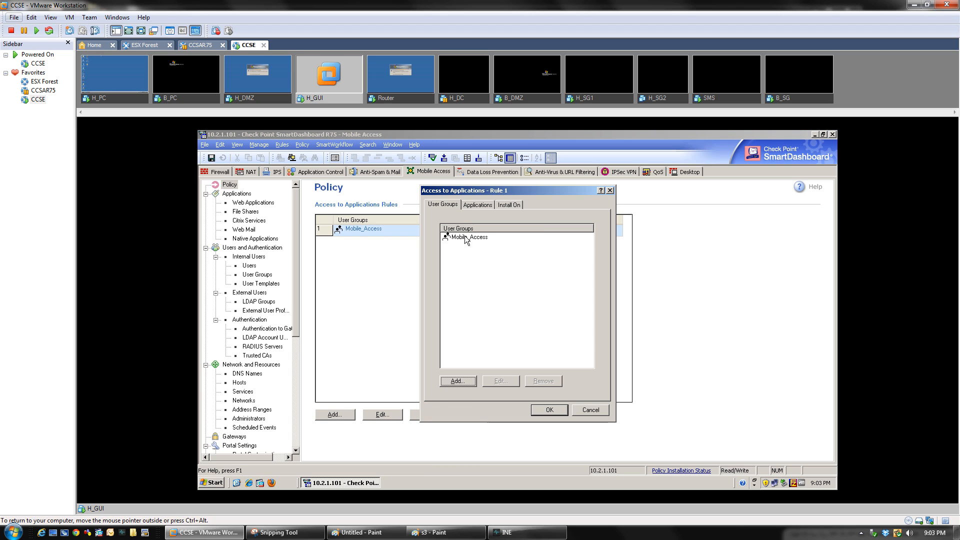
pyautogui.doubleClick(463, 239)
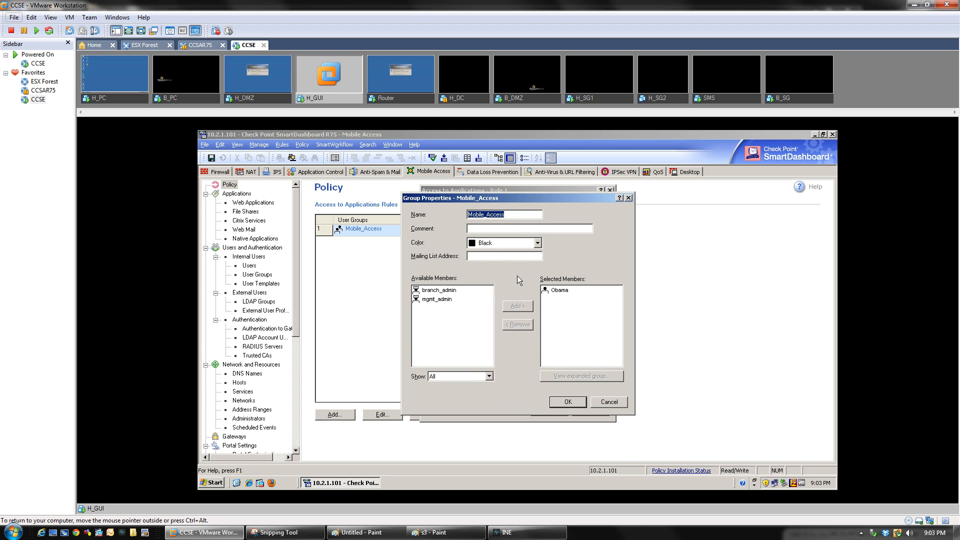
pyautogui.click(565, 401)
pyautogui.click(476, 205)
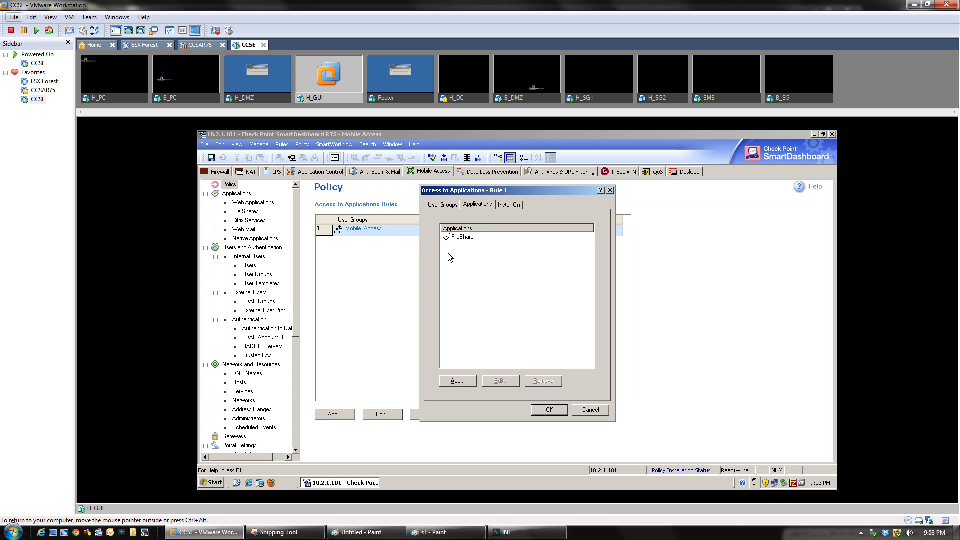
pyautogui.doubleClick(458, 238)
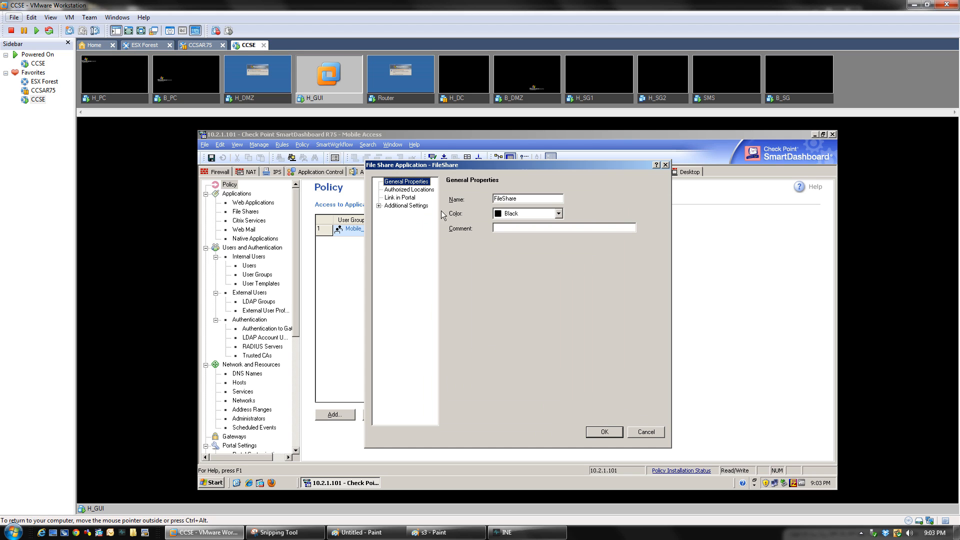
pyautogui.click(409, 190)
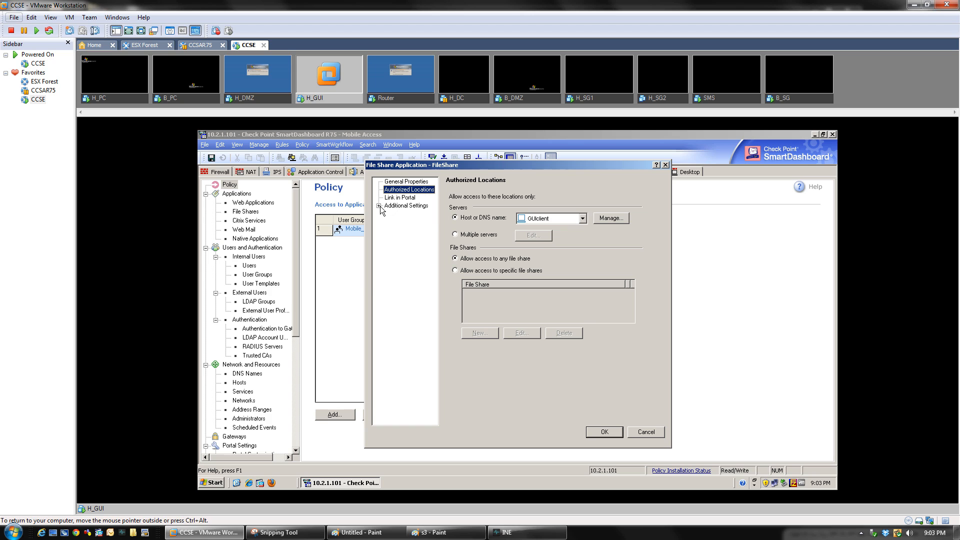
pyautogui.click(379, 205)
pyautogui.click(408, 215)
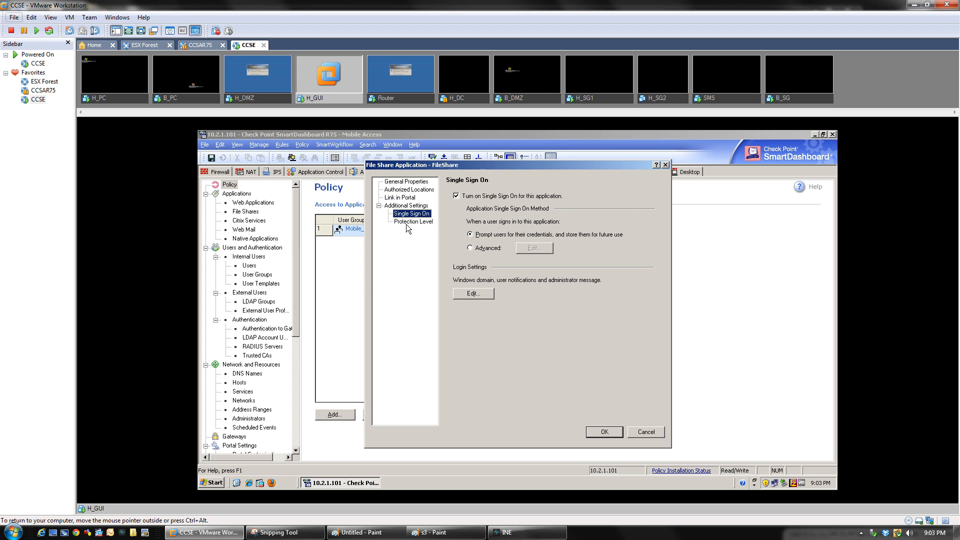
pyautogui.click(408, 222)
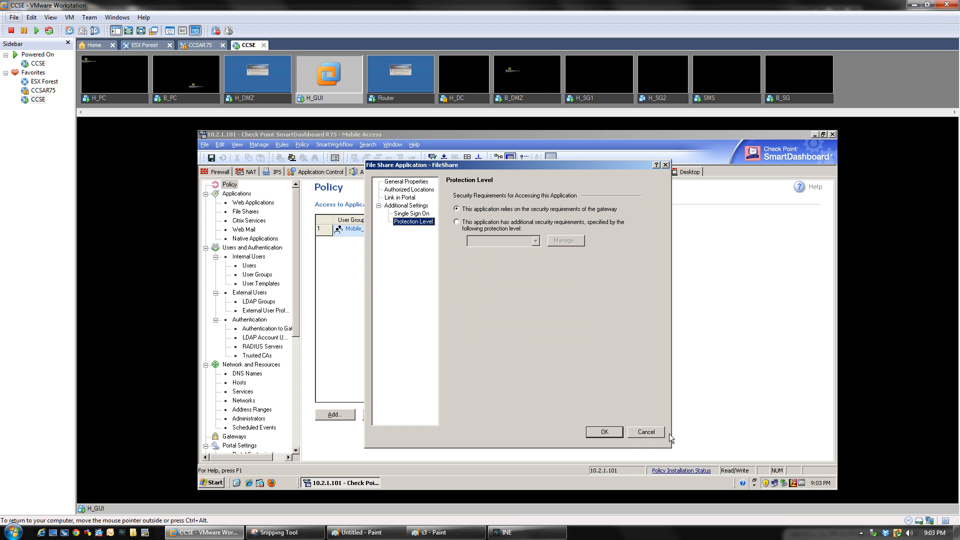
pyautogui.click(612, 433)
pyautogui.click(504, 205)
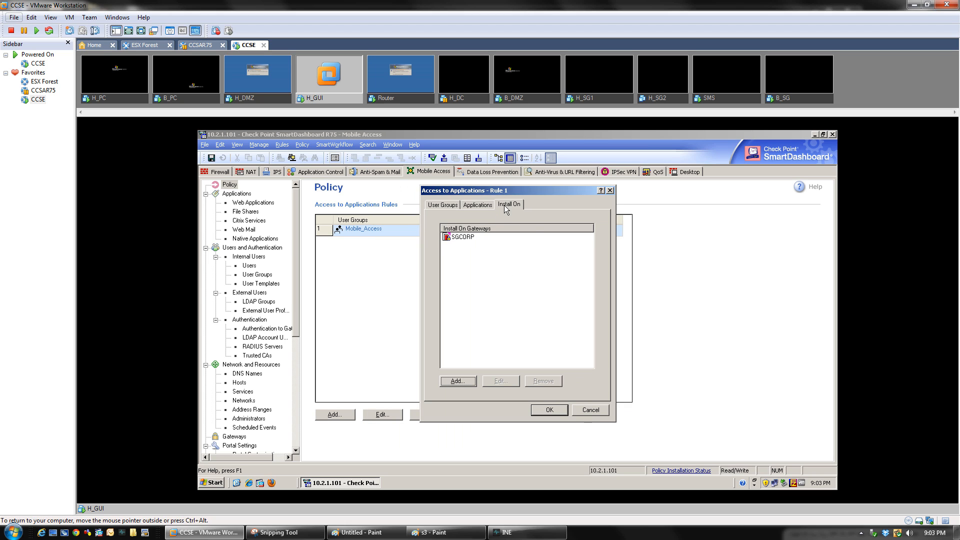
pyautogui.click(549, 409)
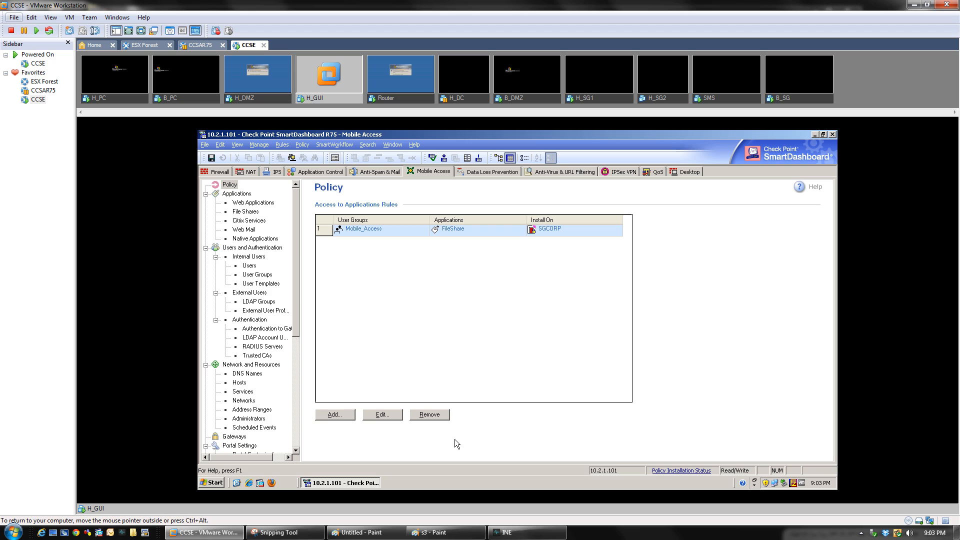
# Save the Mobile Access policy changes and inspect the https_4434 service in the Firewall rule base
pyautogui.click(212, 158)
pyautogui.click(212, 158)
pyautogui.click(215, 172)
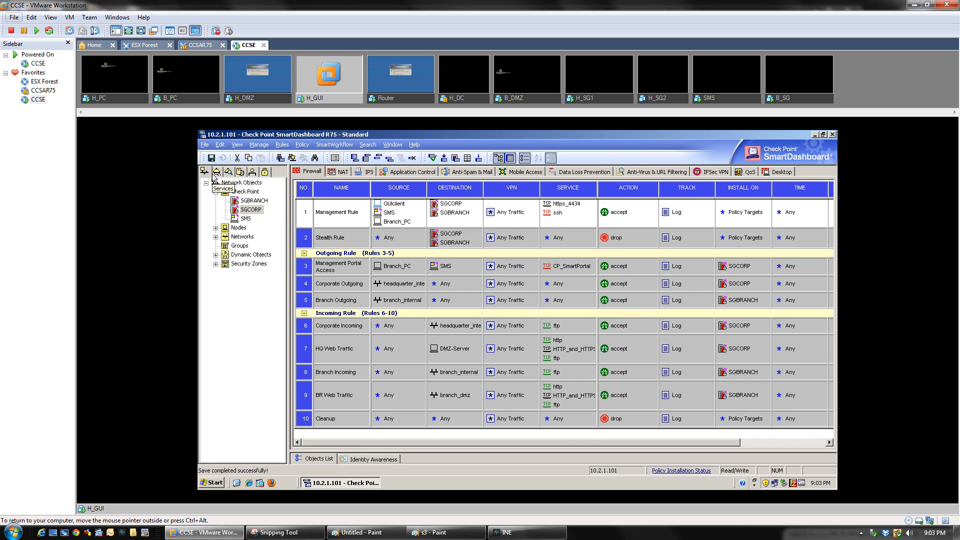
pyautogui.doubleClick(566, 205)
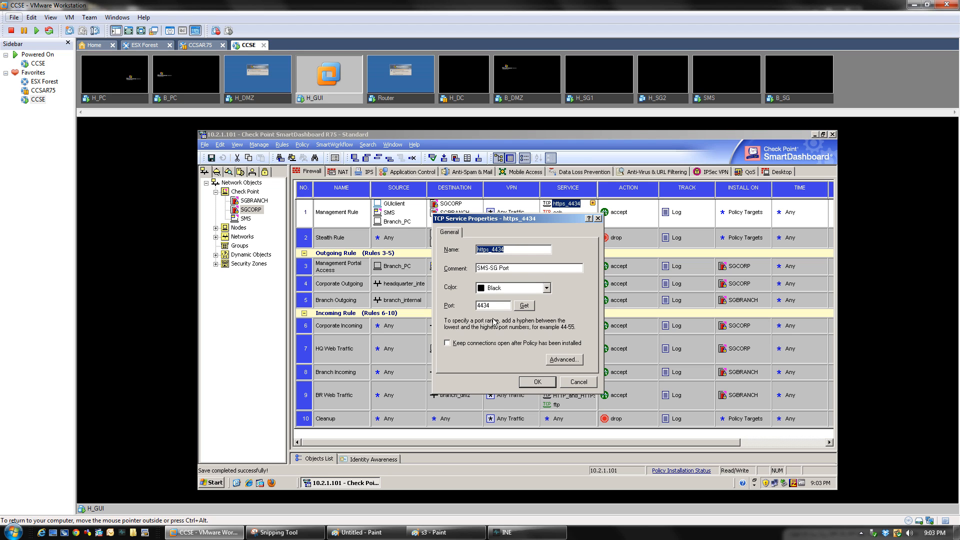
pyautogui.click(574, 384)
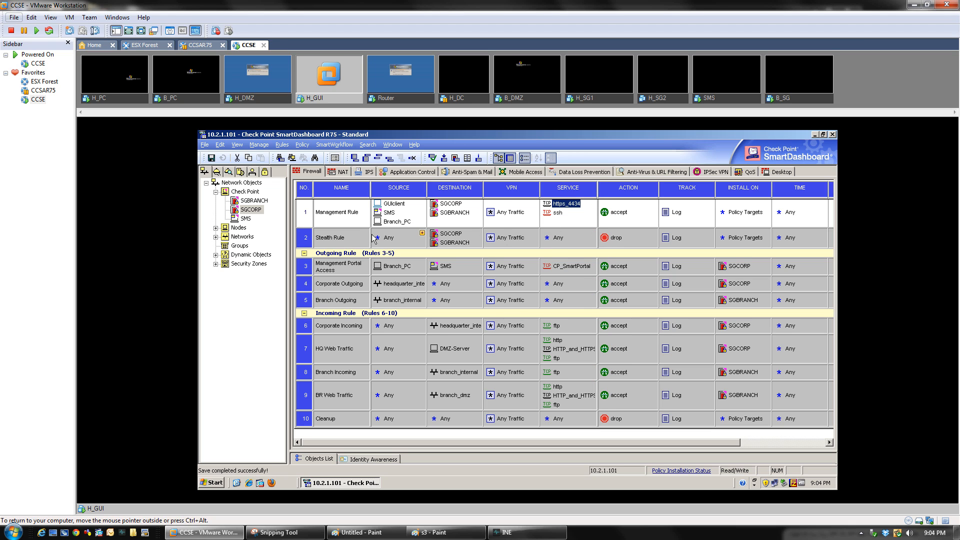
# Add the https service to the Firewall Management Rule's services
pyautogui.rightClick(559, 225)
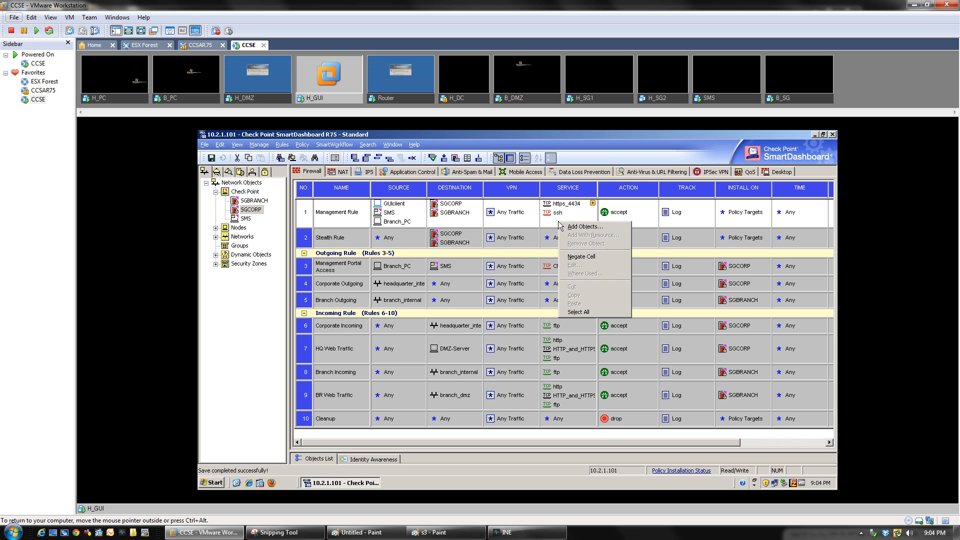
pyautogui.click(593, 203)
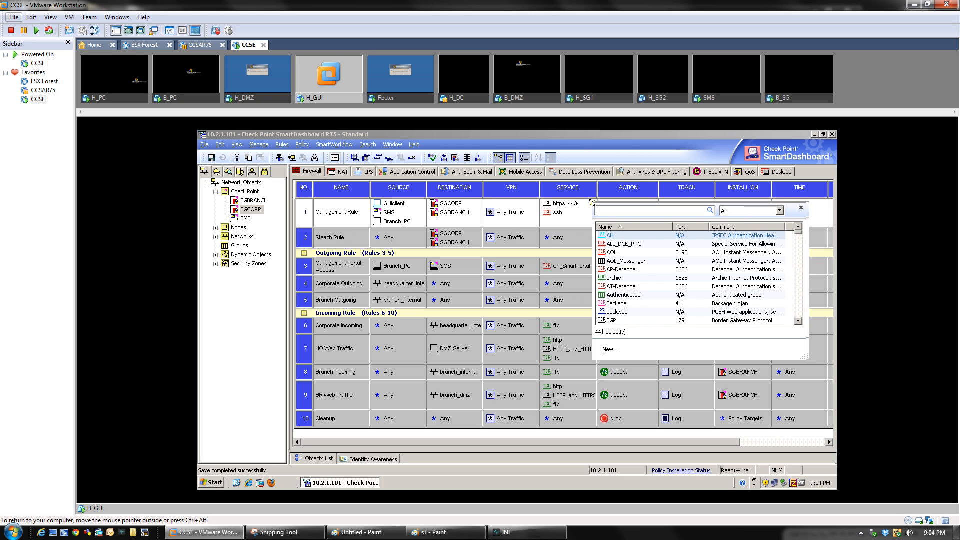
pyautogui.write('h')
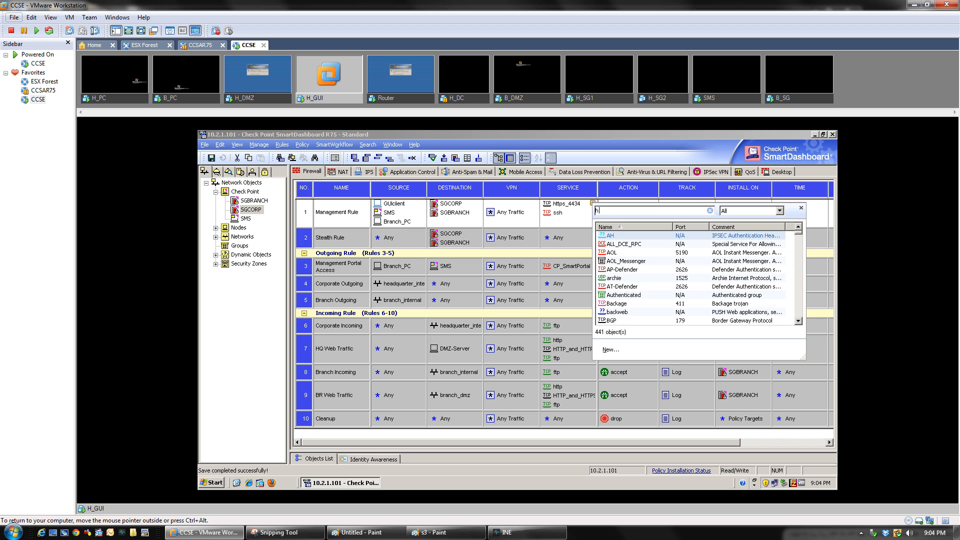
pyautogui.write('ttps')
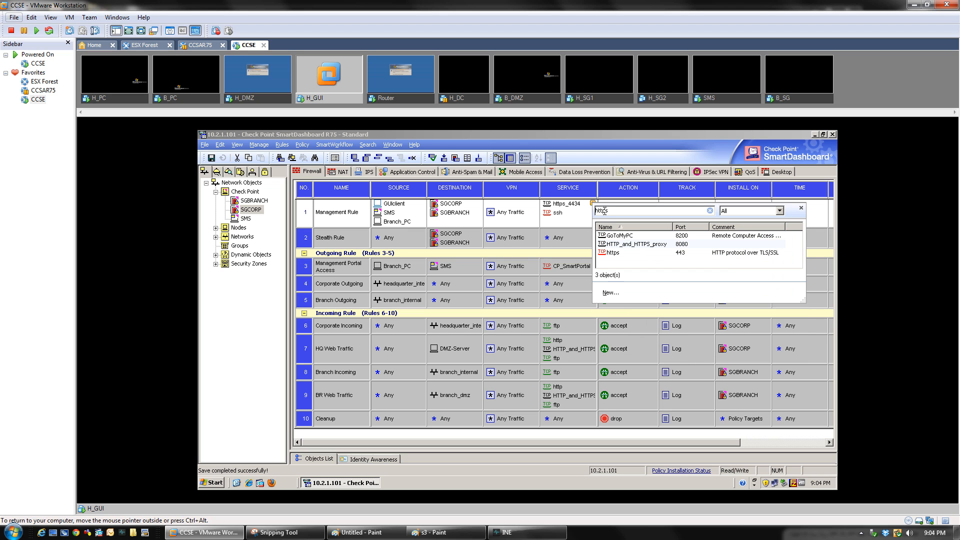
pyautogui.click(616, 253)
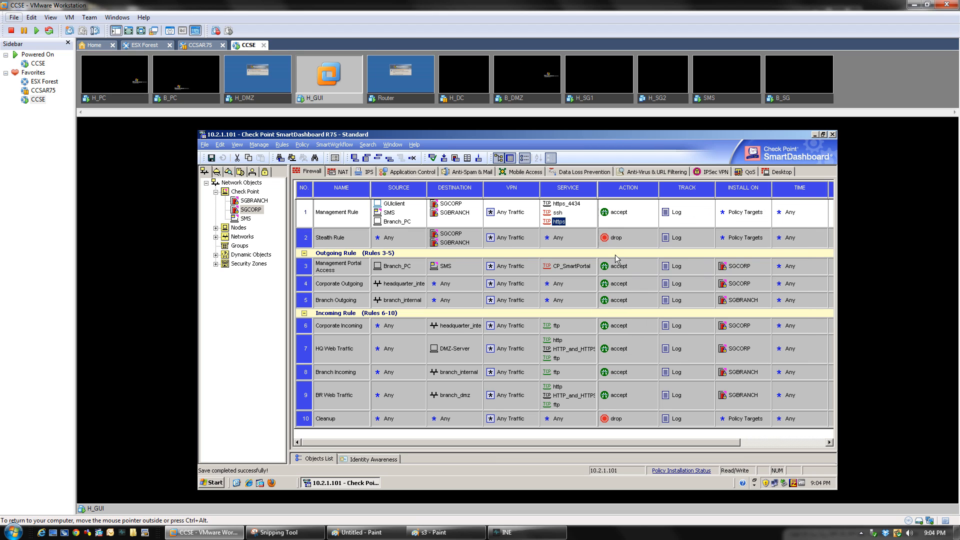
pyautogui.click(581, 220)
# Install the policy on SGBRANCH and SGCORP and close the completed installation report
pyautogui.click(444, 160)
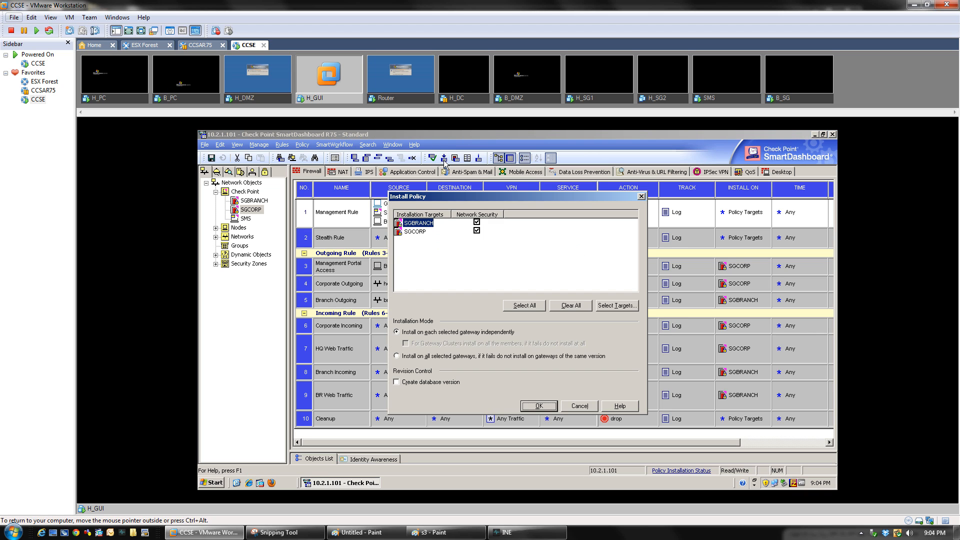
pyautogui.click(539, 406)
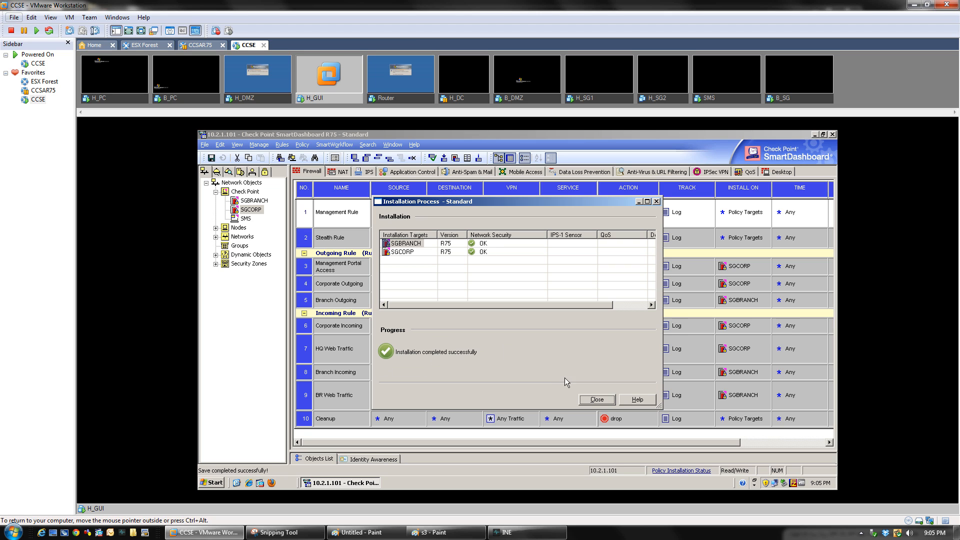
pyautogui.click(589, 400)
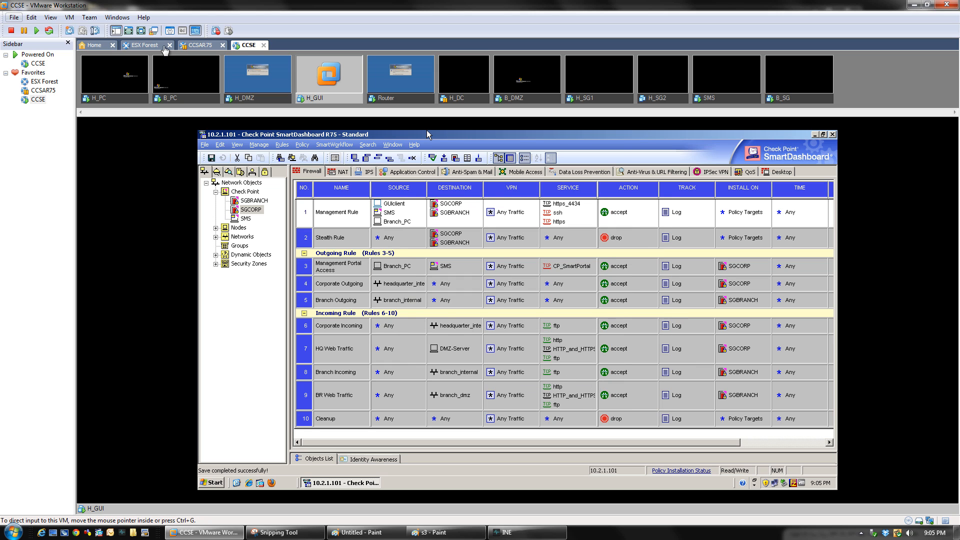
# Unlock the B_PC virtual machine with the Administrator password
pyautogui.click(181, 101)
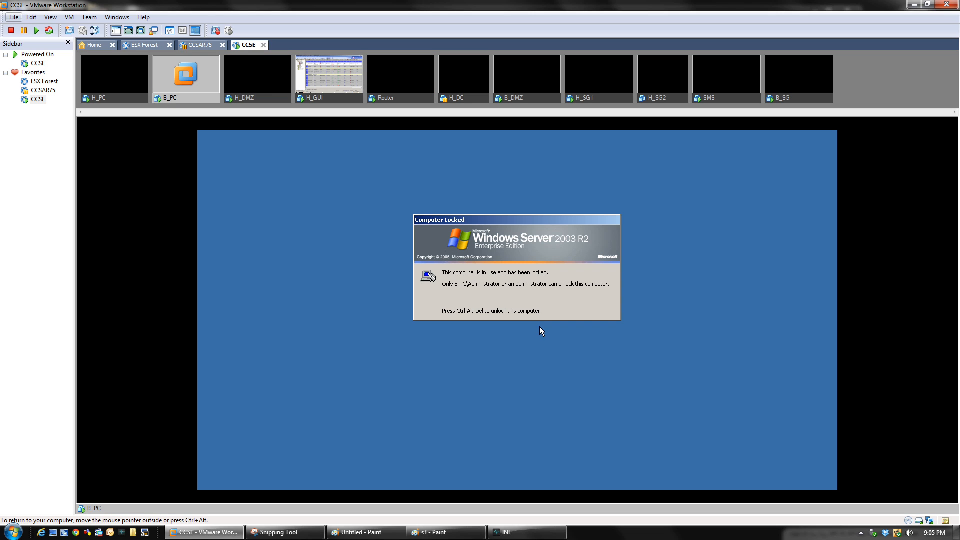
pyautogui.press('ctrl+alt+Insert')
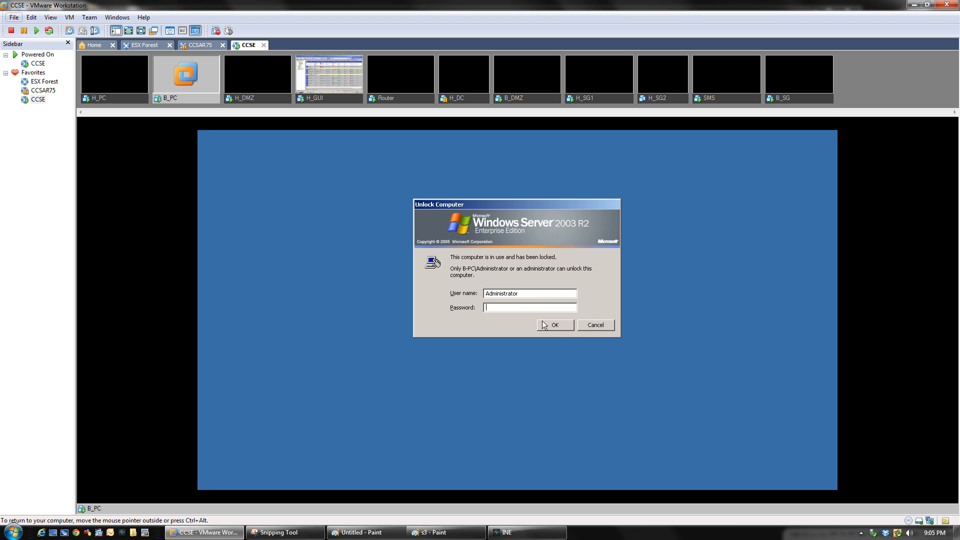
pyautogui.write('**********')
pyautogui.press('Return')
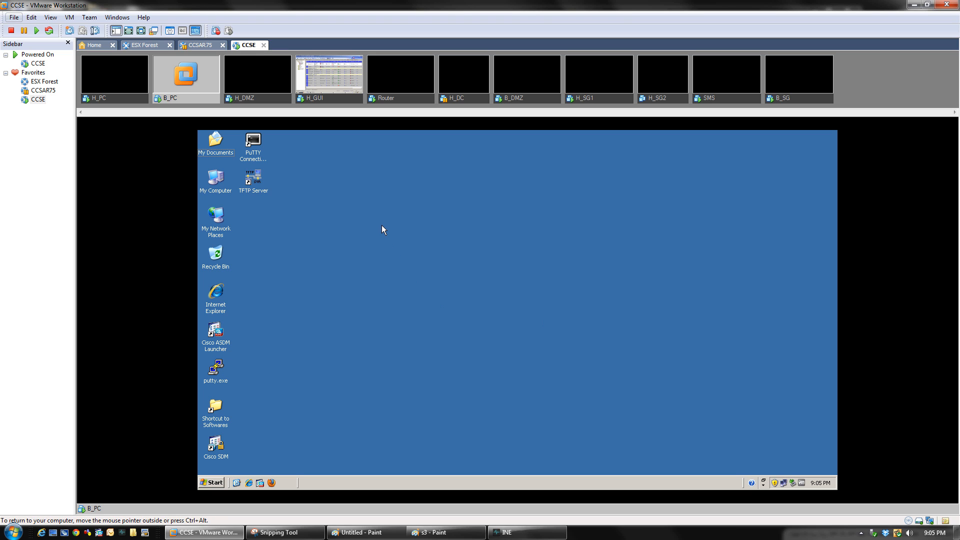
# Refresh the B_PC desktop and launch Internet Explorer
pyautogui.rightClick(382, 226)
pyautogui.click(390, 239)
pyautogui.click(249, 482)
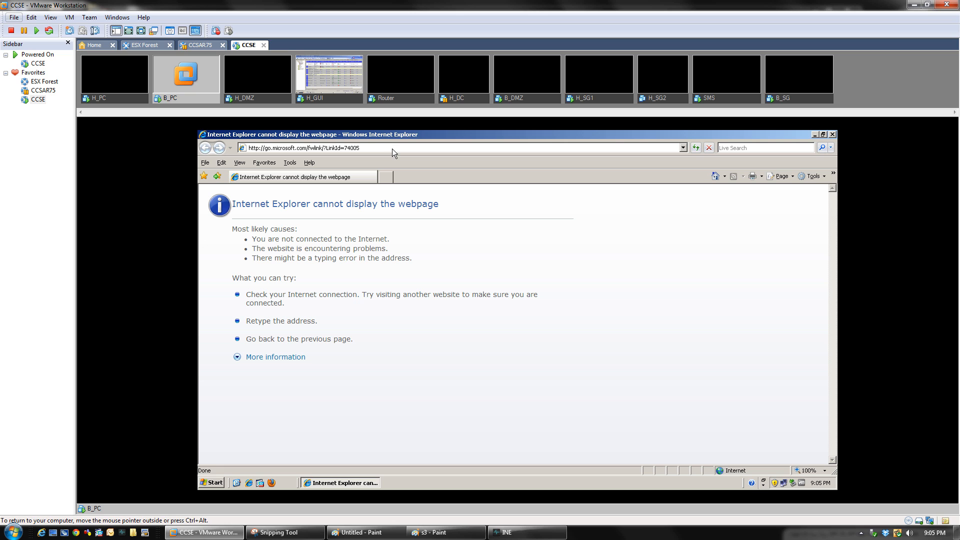
pyautogui.click(280, 533)
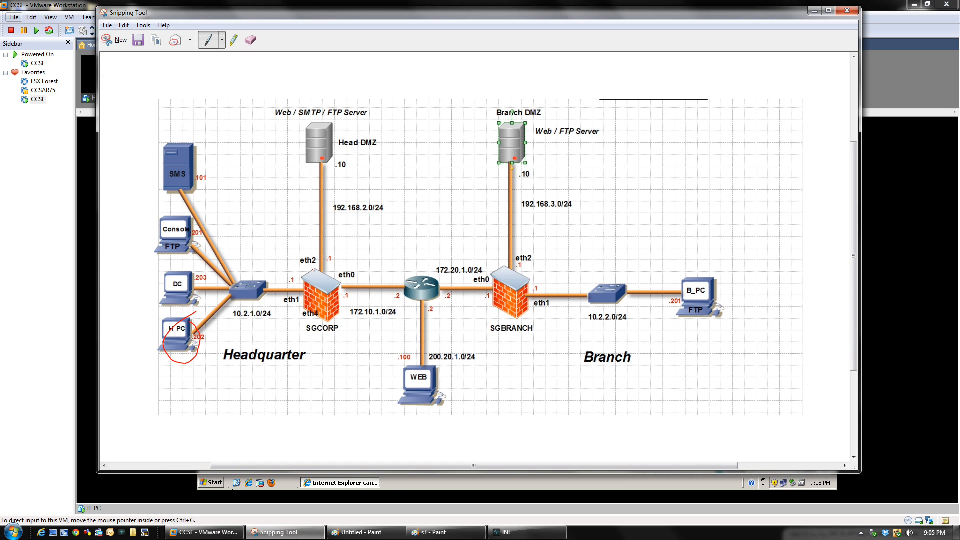
pyautogui.click(205, 533)
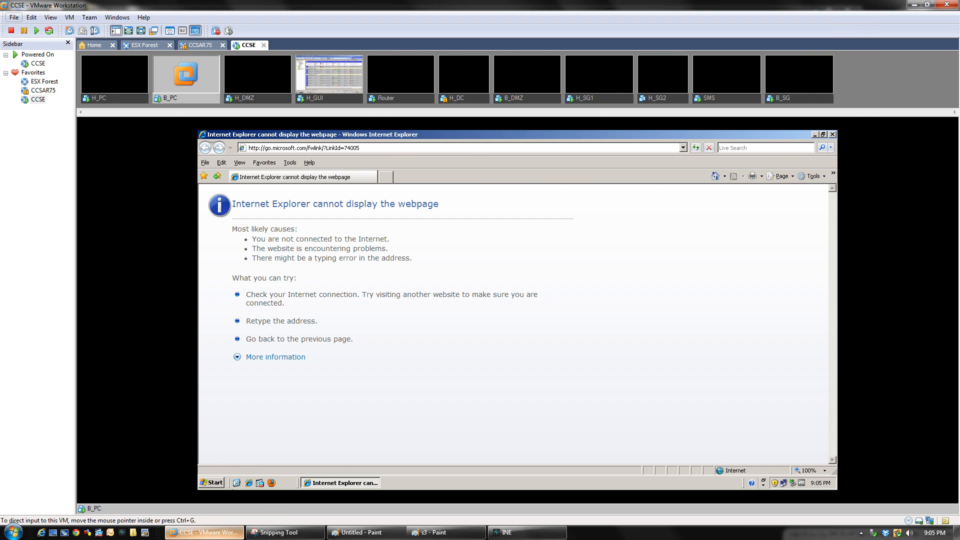
pyautogui.click(329, 98)
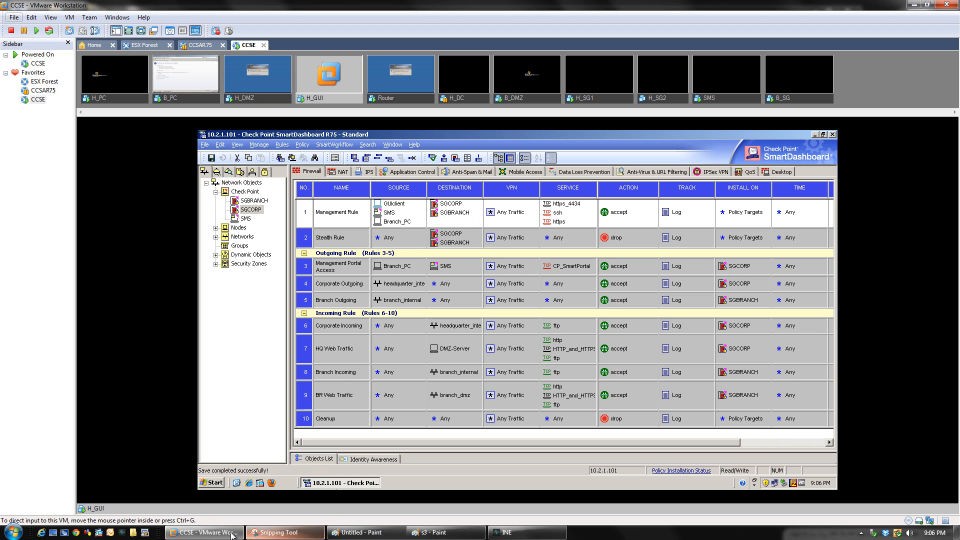
pyautogui.click(200, 87)
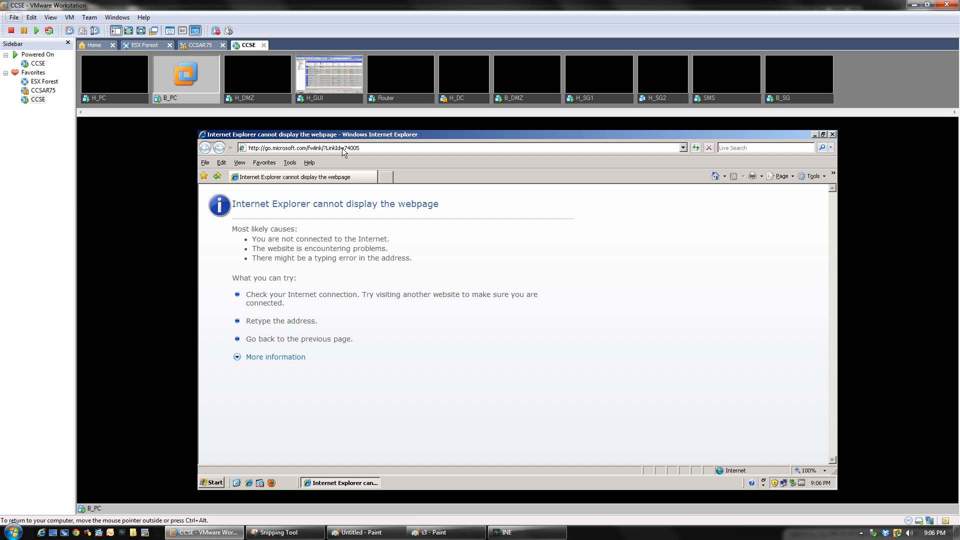
pyautogui.click(342, 148)
pyautogui.write('http')
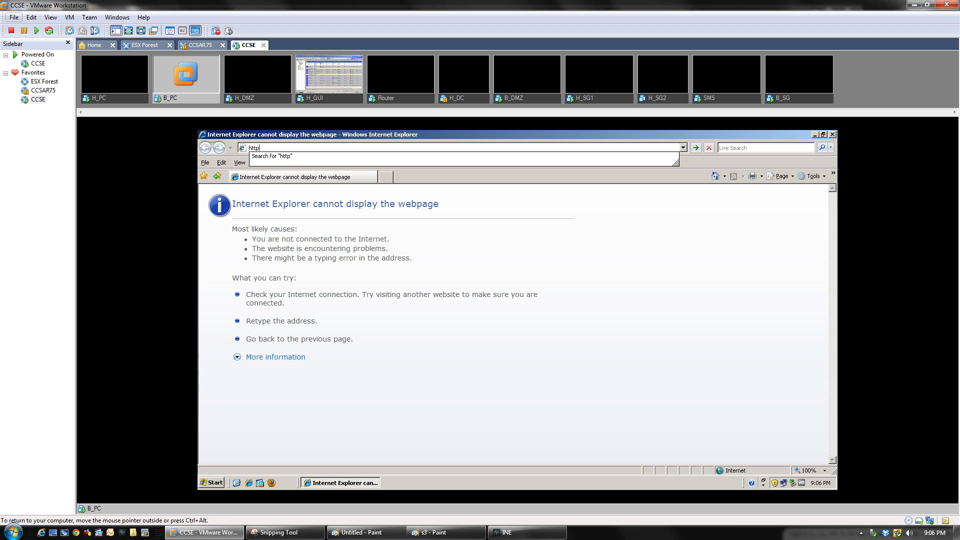
pyautogui.write('s:')
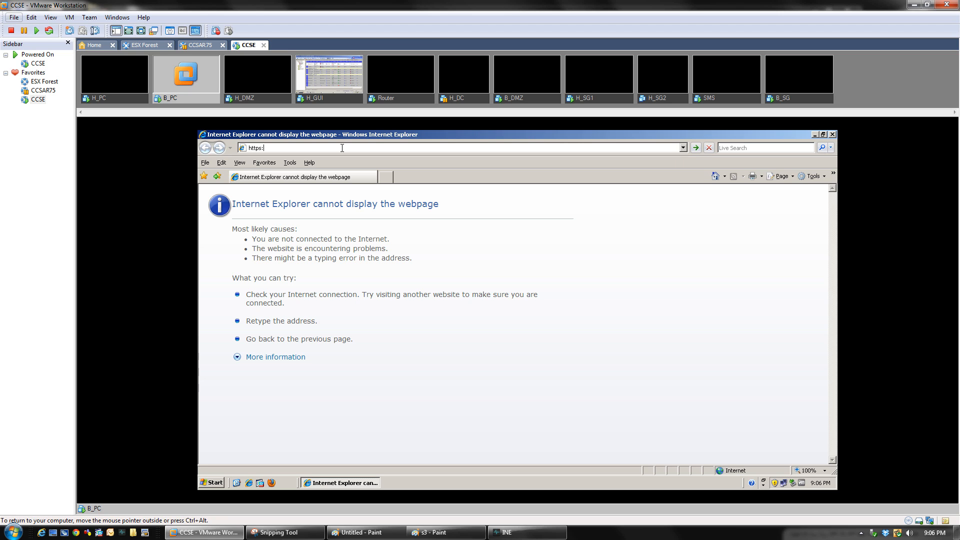
pyautogui.write('//10.2.2.1')
pyautogui.press('Return')
pyautogui.click(342, 148)
pyautogui.click(264, 533)
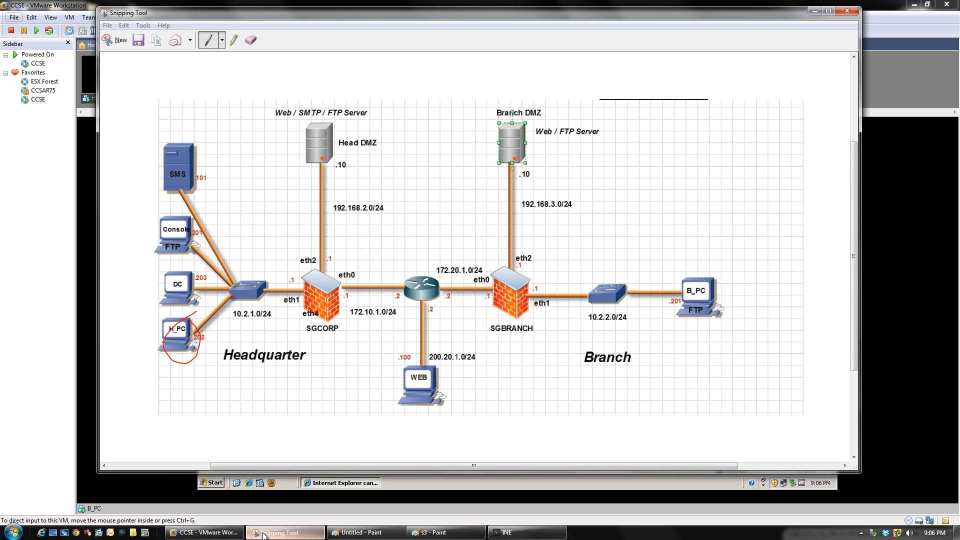
pyautogui.click(263, 533)
pyautogui.click(287, 149)
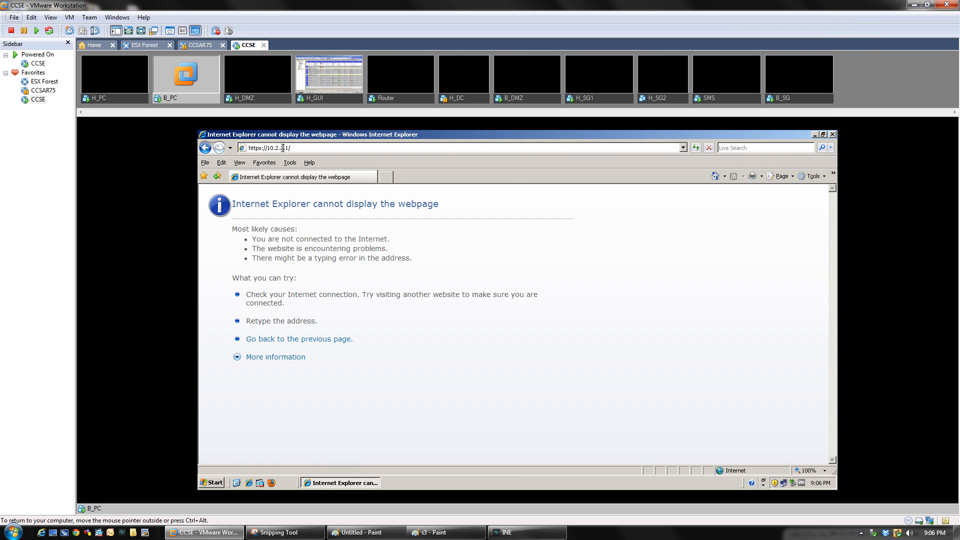
pyautogui.press('BackSpace')
pyautogui.write('1')
pyautogui.press('Return')
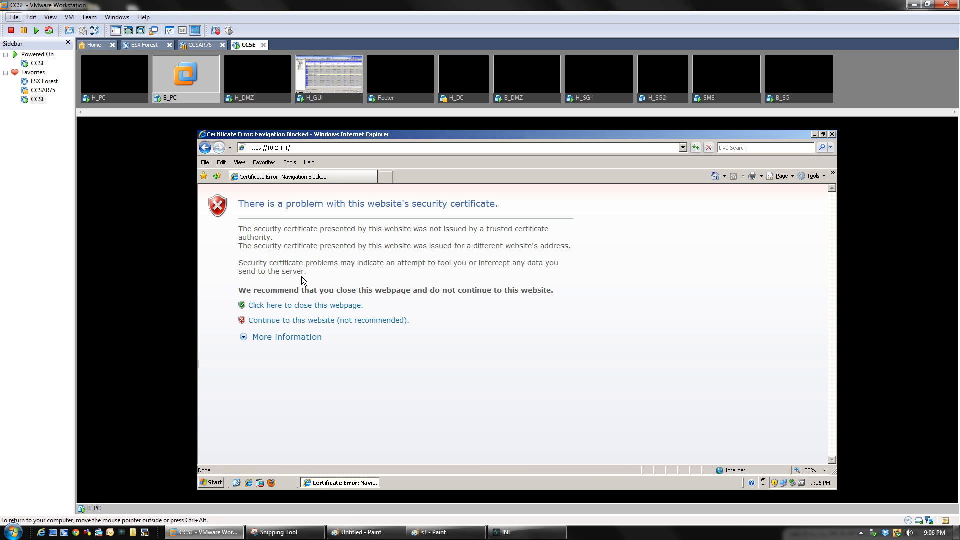
pyautogui.click(318, 320)
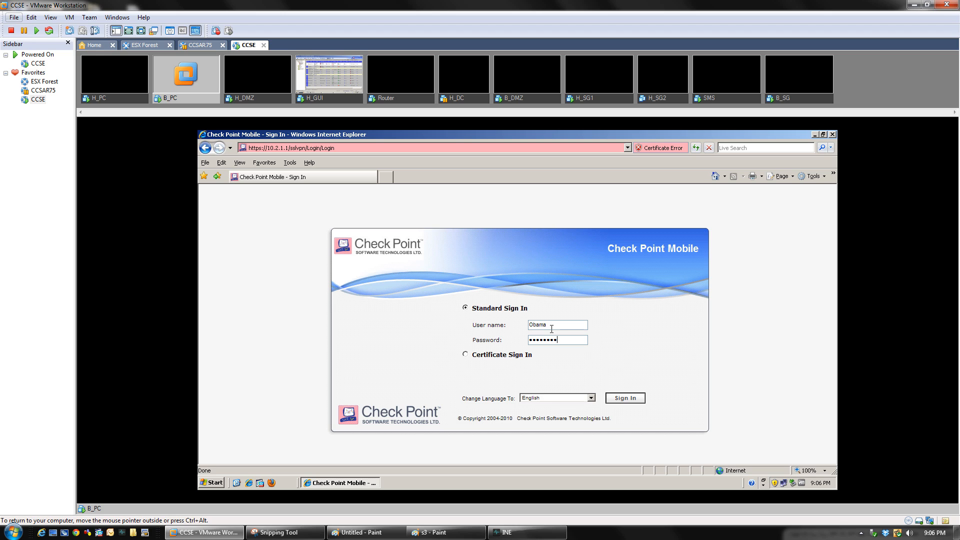
# Sign in, open Headquarter Share, and set \\10.2.1.201\myshare to reuse the portal login
pyautogui.press('Return')
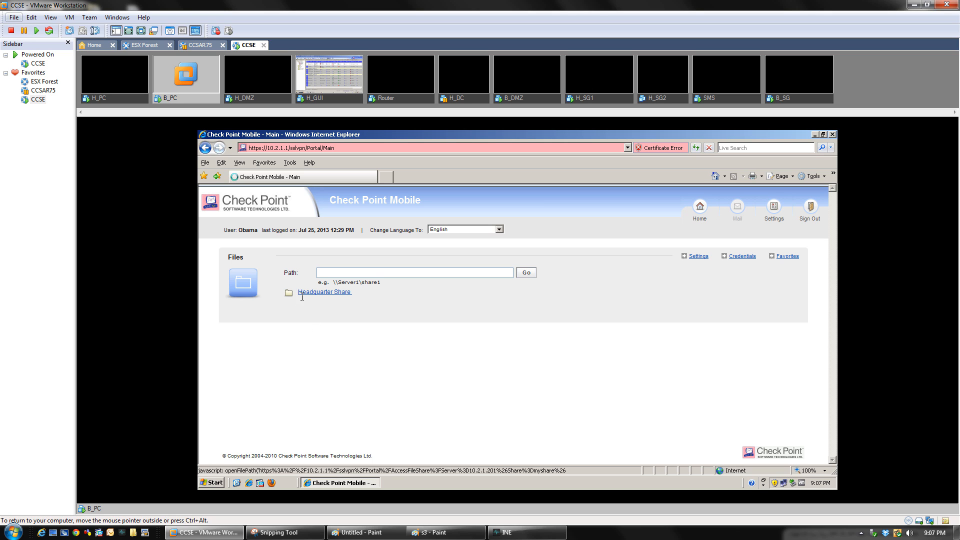
pyautogui.click(332, 292)
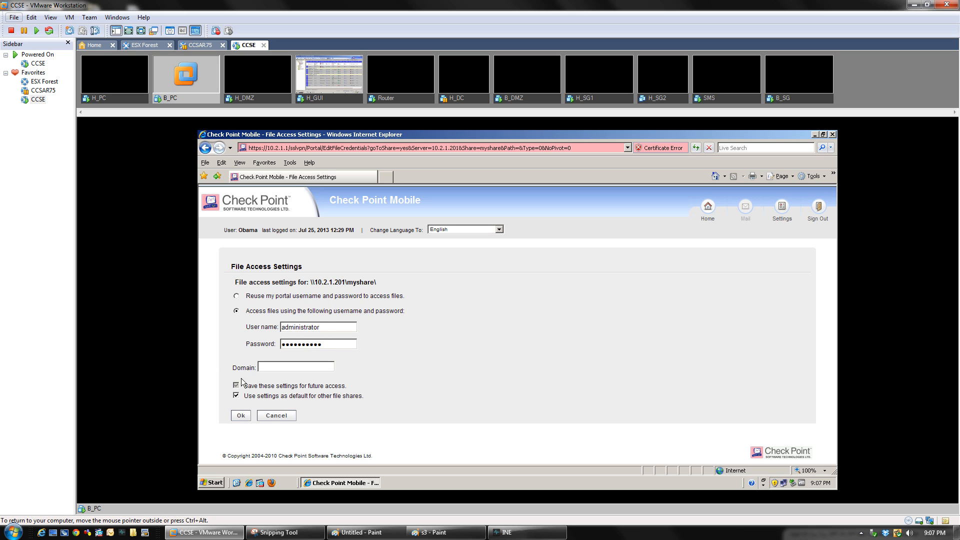
pyautogui.click(236, 296)
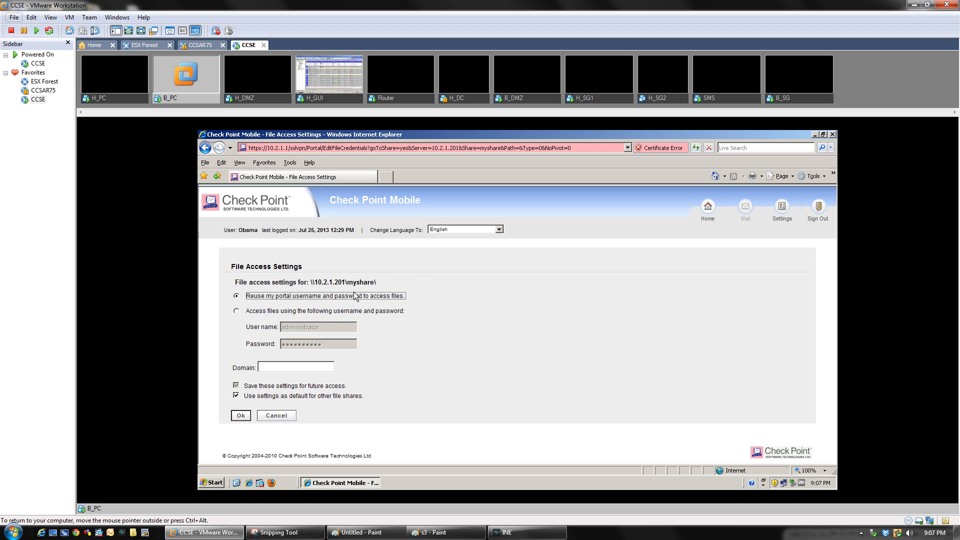
pyautogui.moveTo(311, 282); pyautogui.dragTo(375, 282)
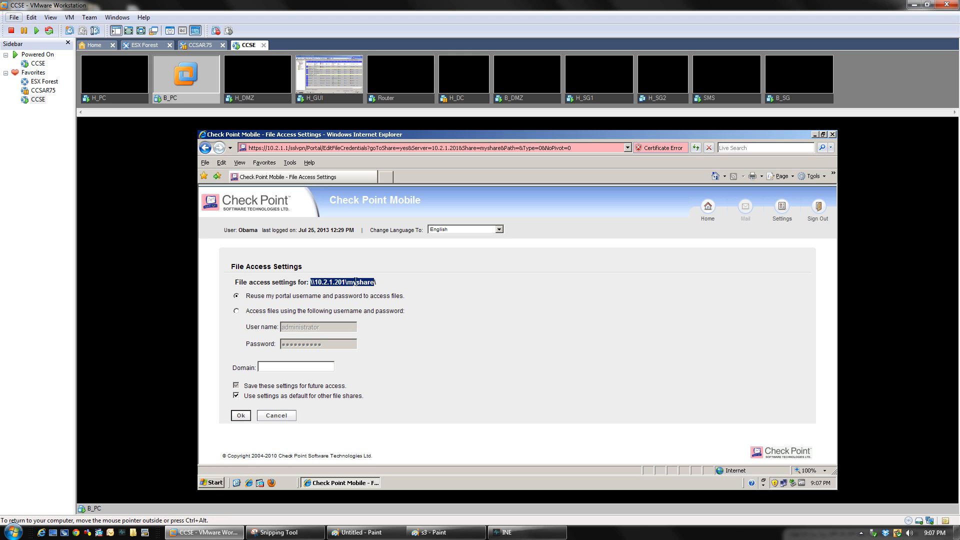
pyautogui.click(325, 99)
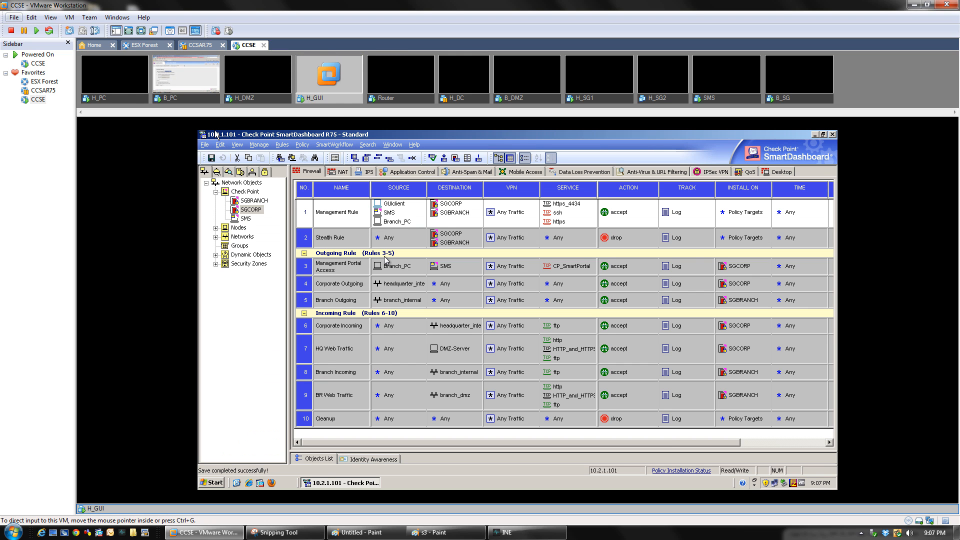
# Run control userpasswords2 on H_GUI to review the portal user's account, then return to B_PC
pyautogui.click(214, 483)
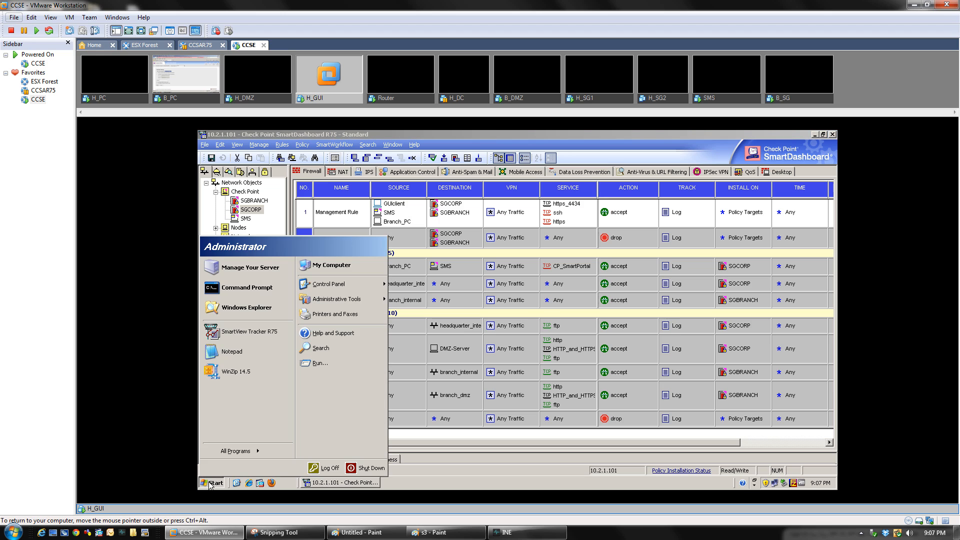
pyautogui.click(338, 363)
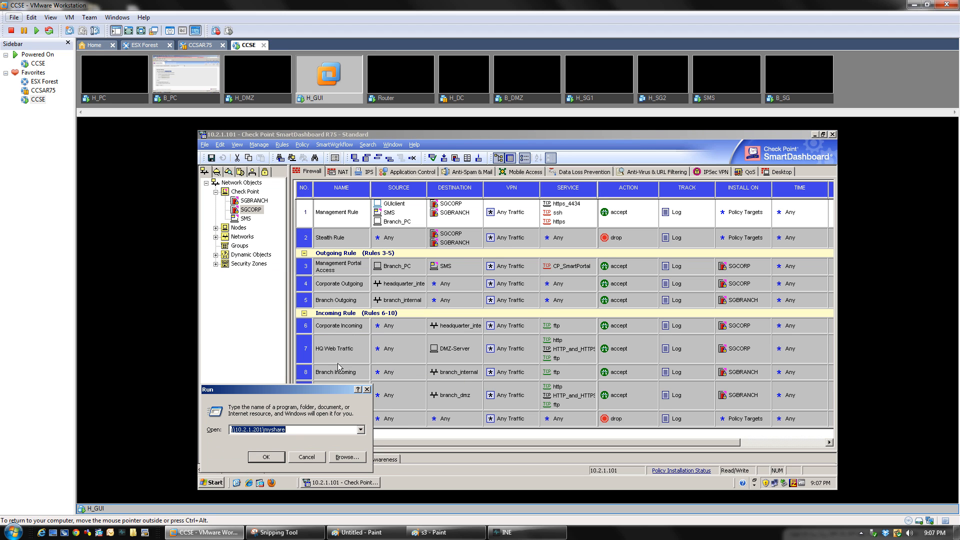
pyautogui.click(362, 435)
pyautogui.click(306, 449)
pyautogui.click(268, 458)
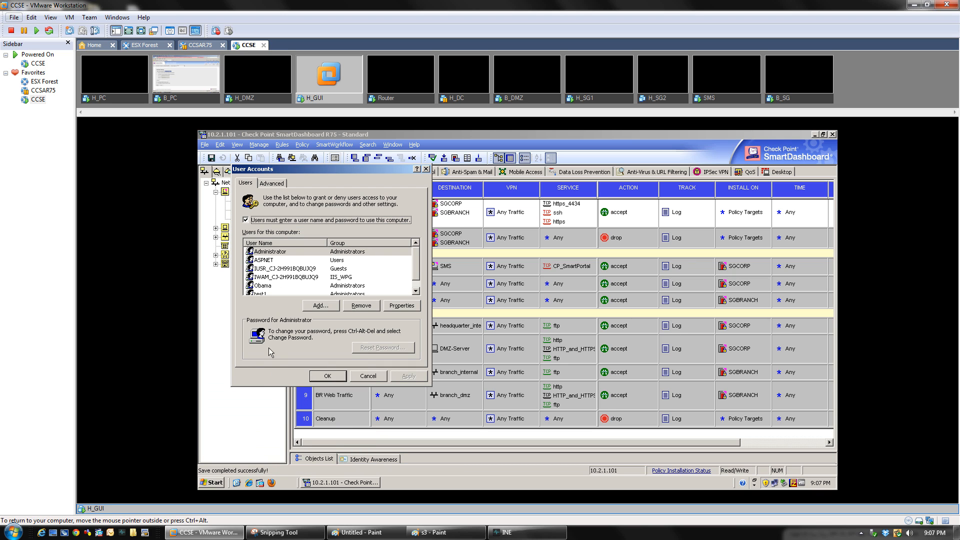
pyautogui.click(264, 286)
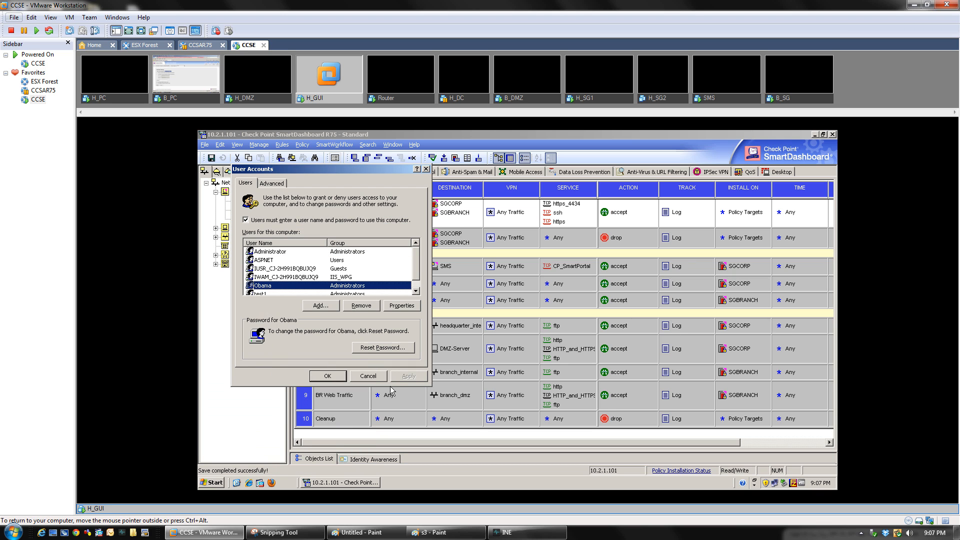
pyautogui.click(372, 378)
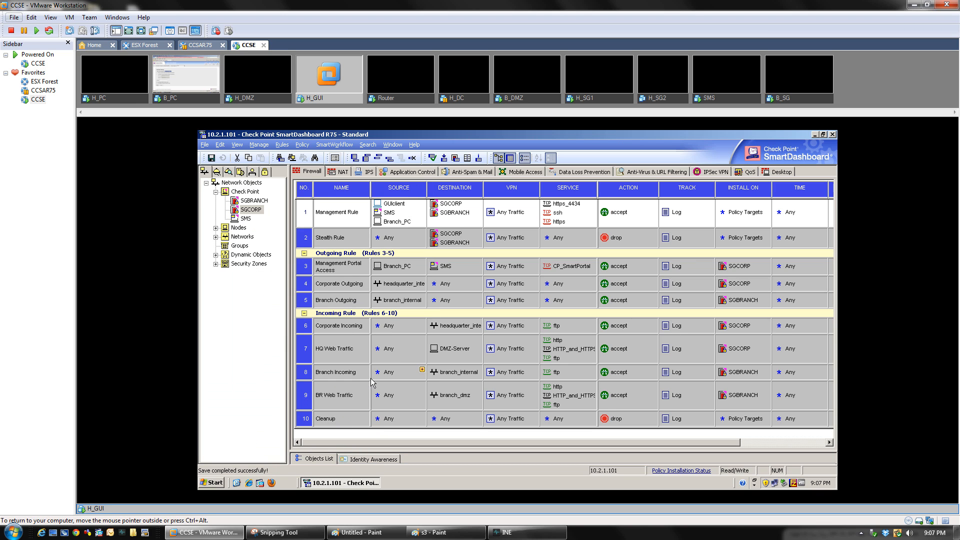
pyautogui.click(334, 483)
pyautogui.click(333, 483)
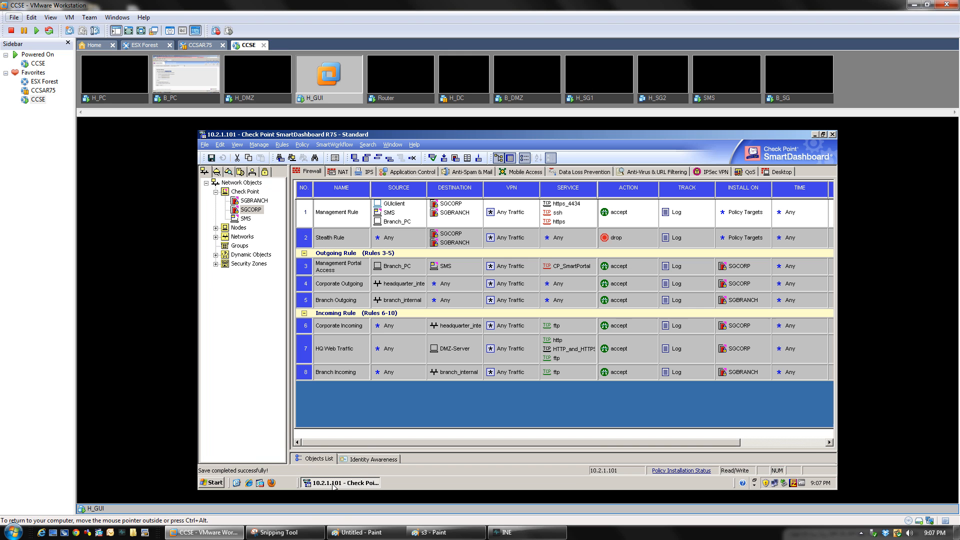
pyautogui.click(181, 98)
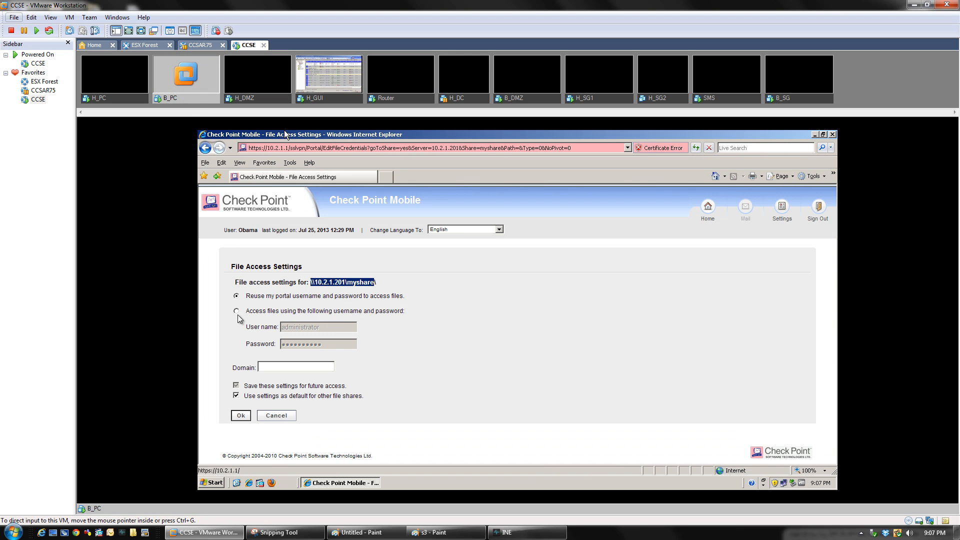
# Save the myshare file access settings, marking them as default for other shares
pyautogui.click(240, 417)
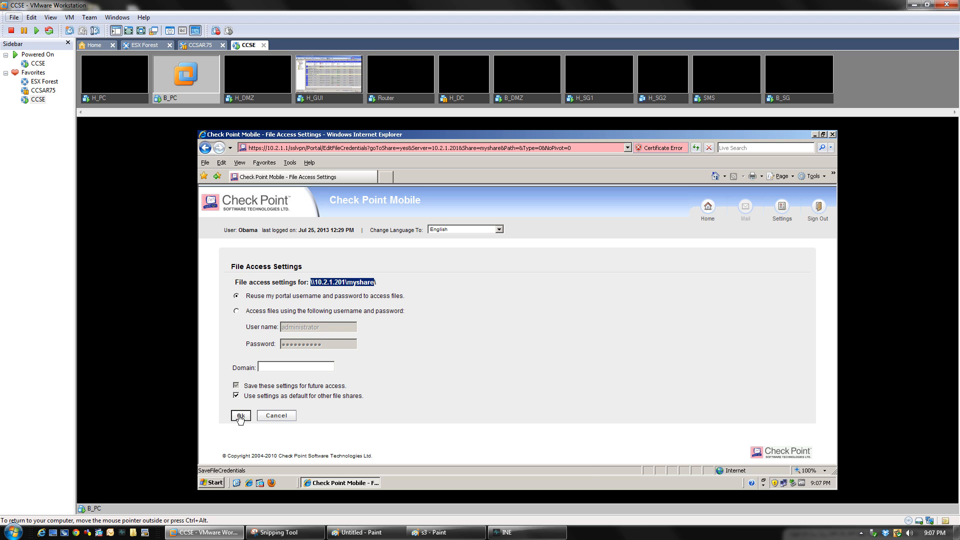
pyautogui.click(240, 417)
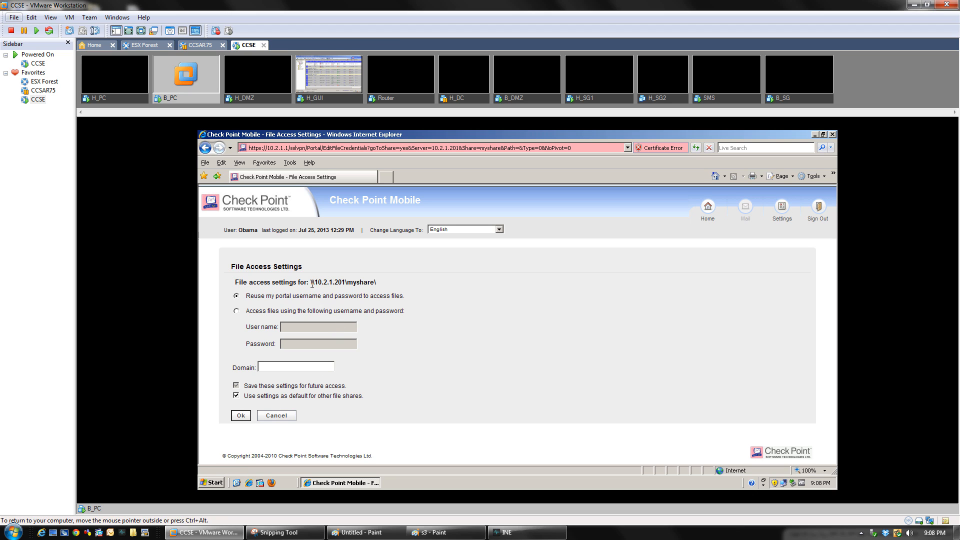
pyautogui.moveTo(312, 284); pyautogui.dragTo(376, 283)
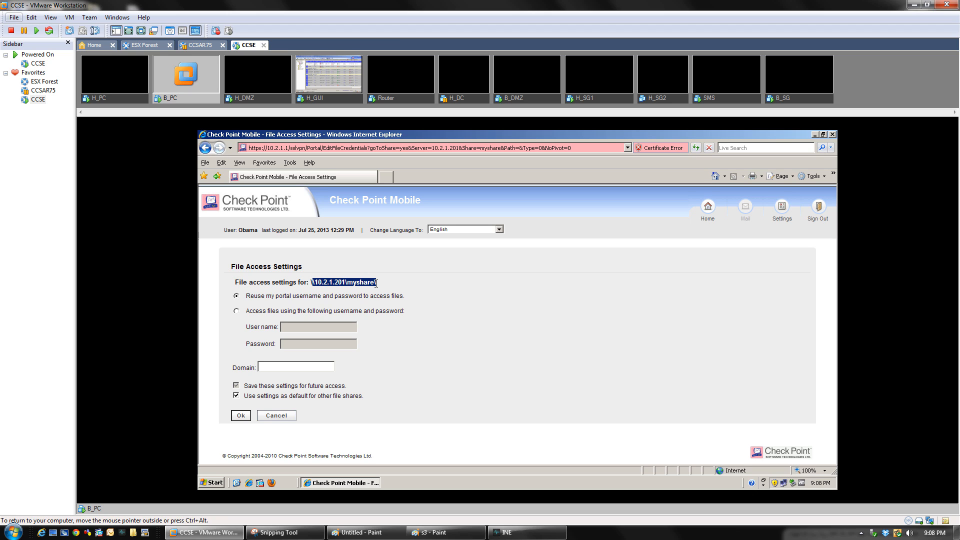
pyautogui.click(312, 284)
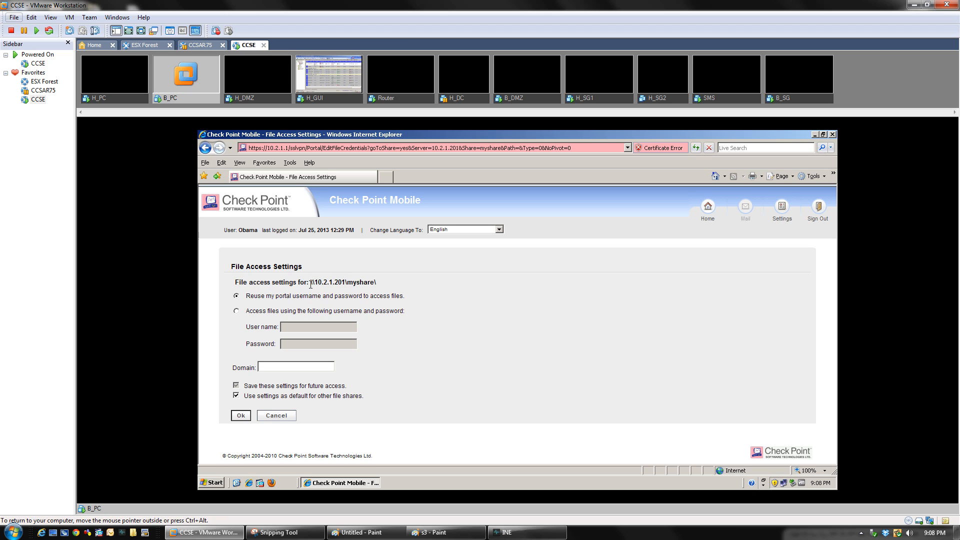
pyautogui.moveTo(311, 283); pyautogui.dragTo(392, 283)
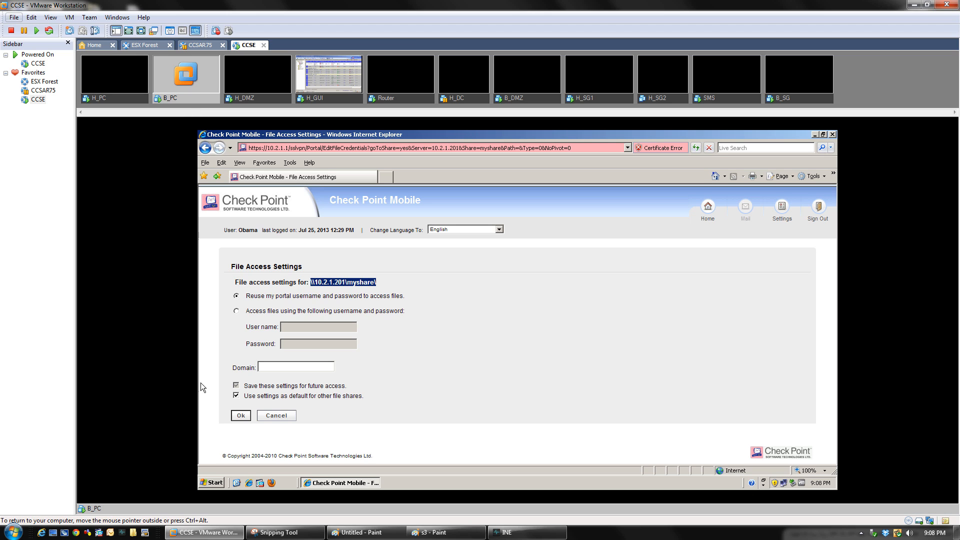
pyautogui.click(238, 396)
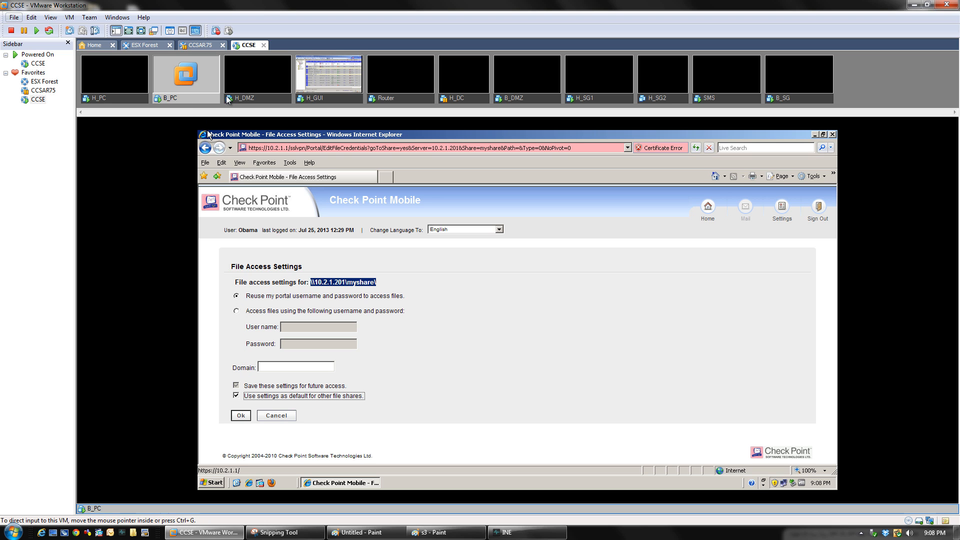
pyautogui.click(319, 98)
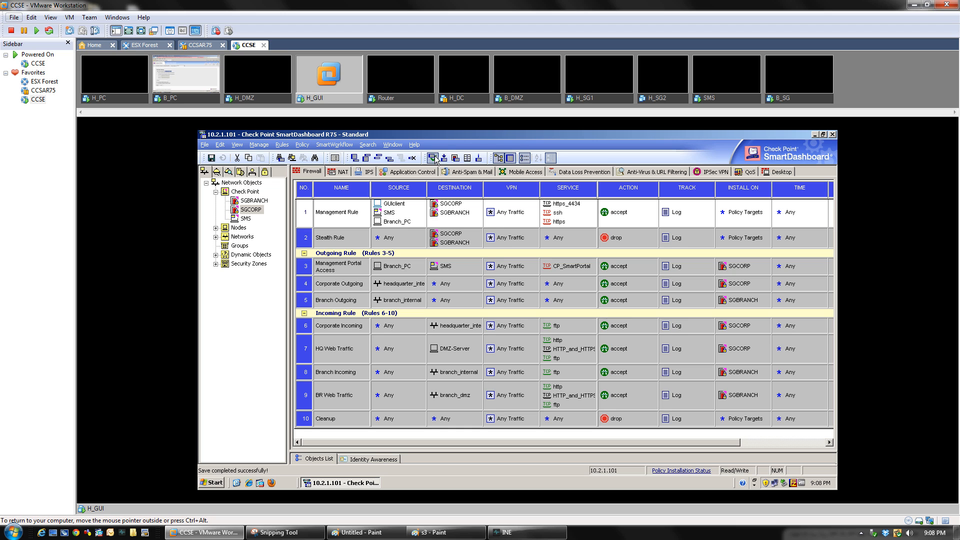
# Launch SmartView Tracker, then review Everyone's share permissions on H_GUI's myshare folder
pyautogui.click(398, 147)
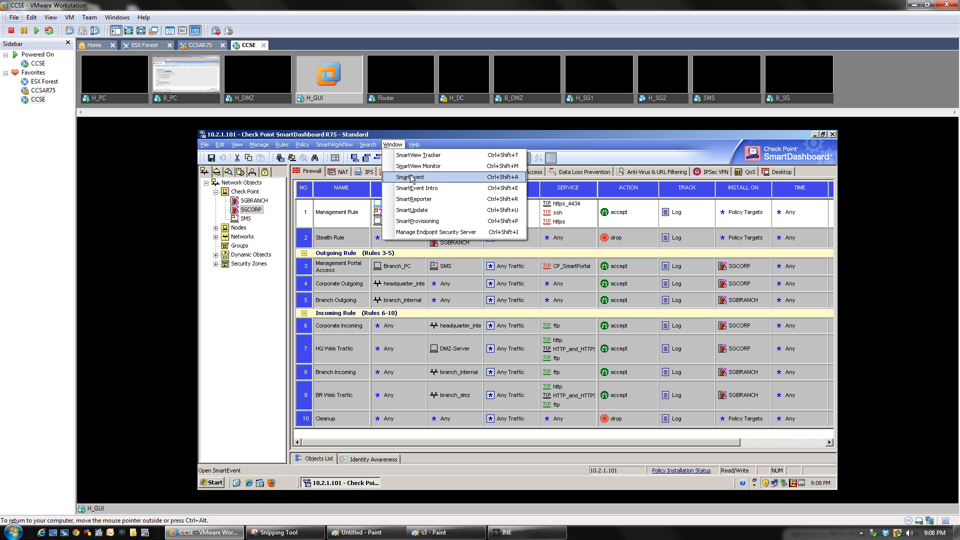
pyautogui.click(417, 156)
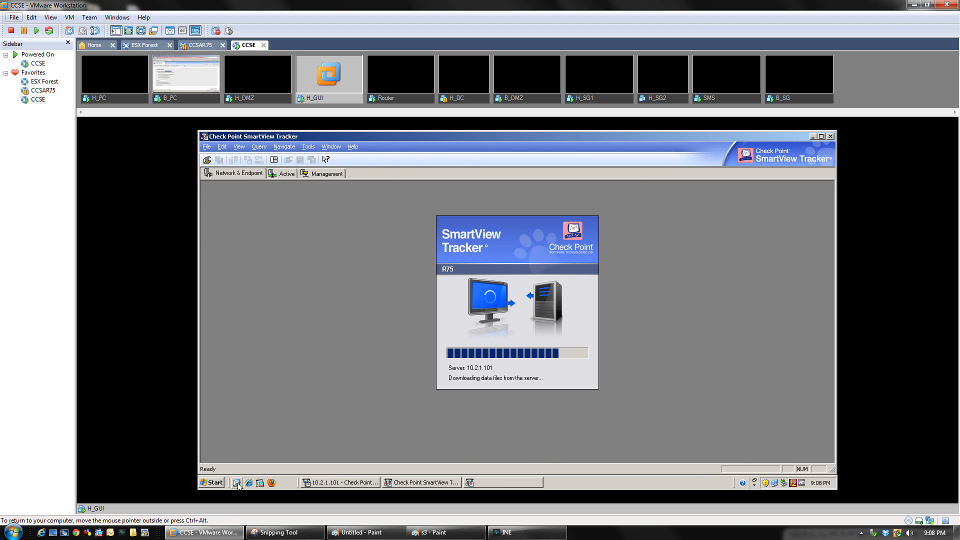
pyautogui.click(237, 483)
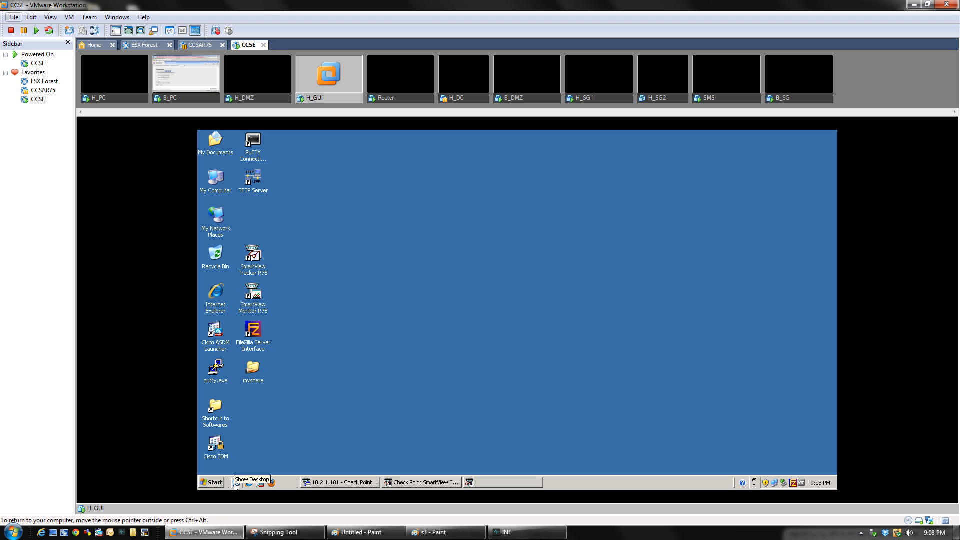
pyautogui.rightClick(256, 374)
pyautogui.click(276, 368)
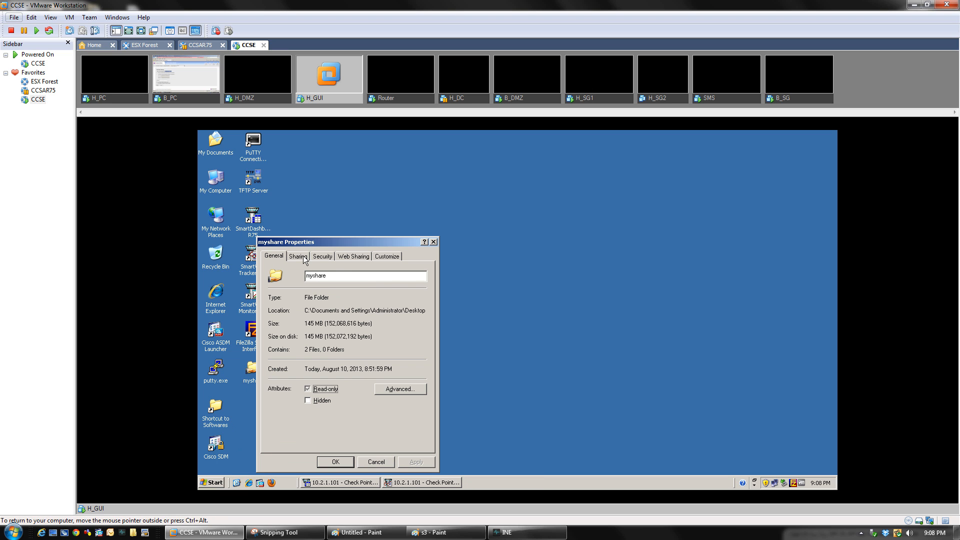
pyautogui.click(305, 257)
pyautogui.click(404, 374)
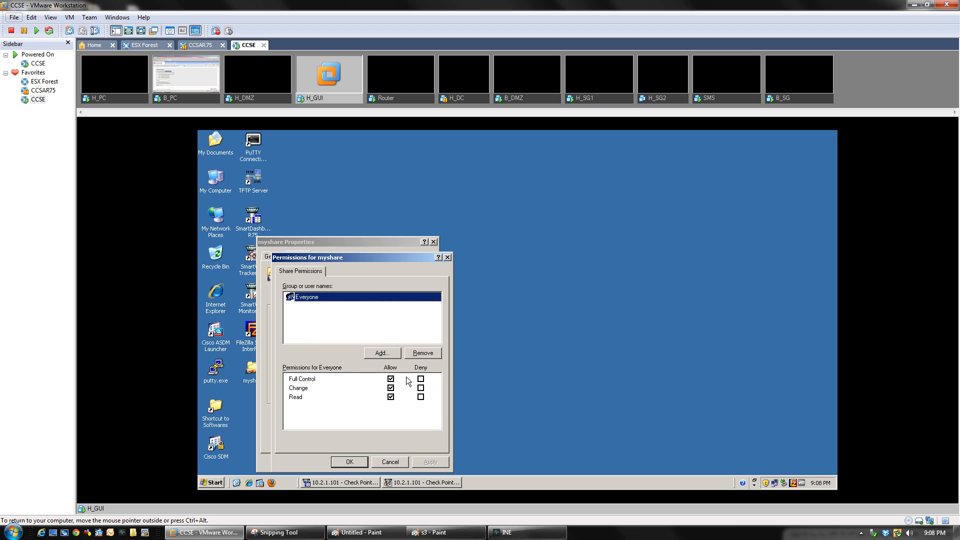
pyautogui.click(391, 379)
pyautogui.click(390, 462)
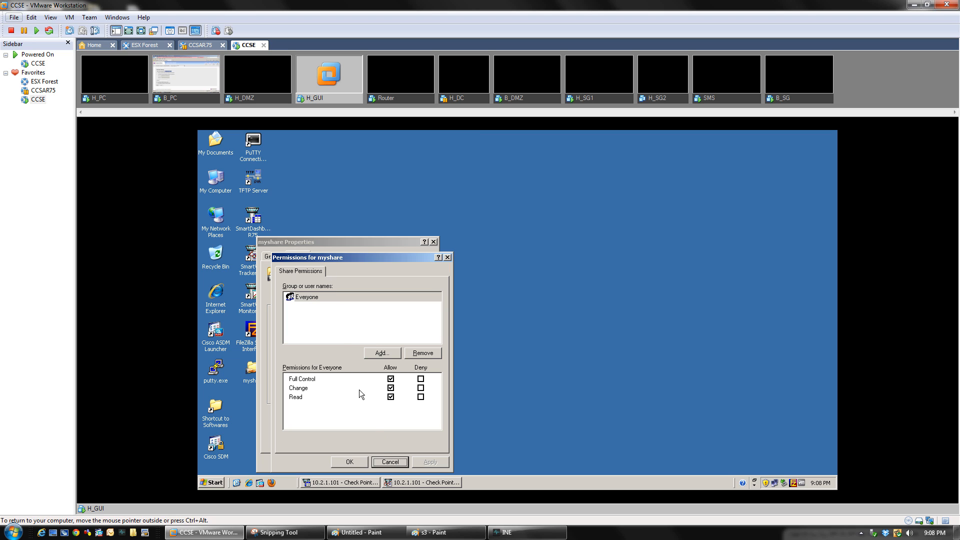
# Check myshare's security permissions, close its properties, and return to B_PC
pyautogui.click(392, 463)
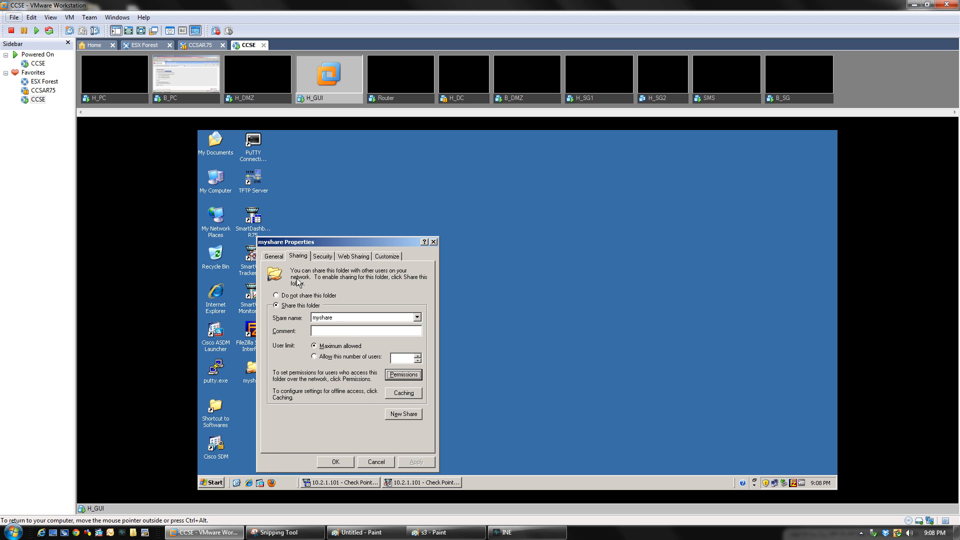
pyautogui.click(322, 257)
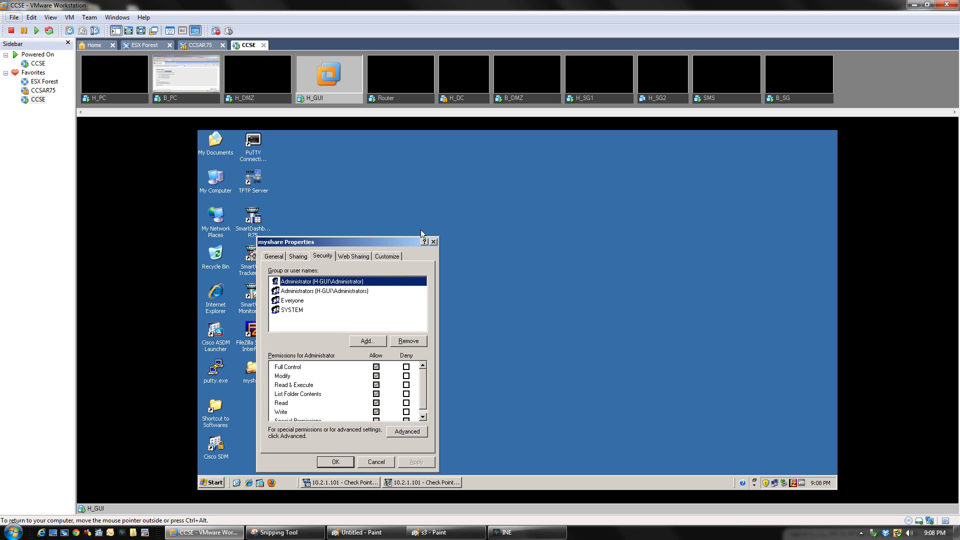
pyautogui.click(433, 242)
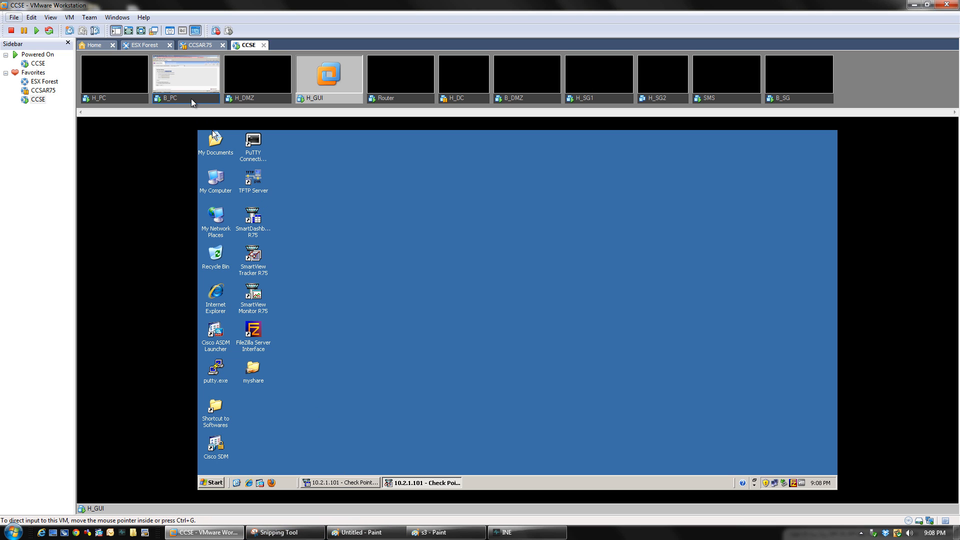
pyautogui.rightClick(256, 378)
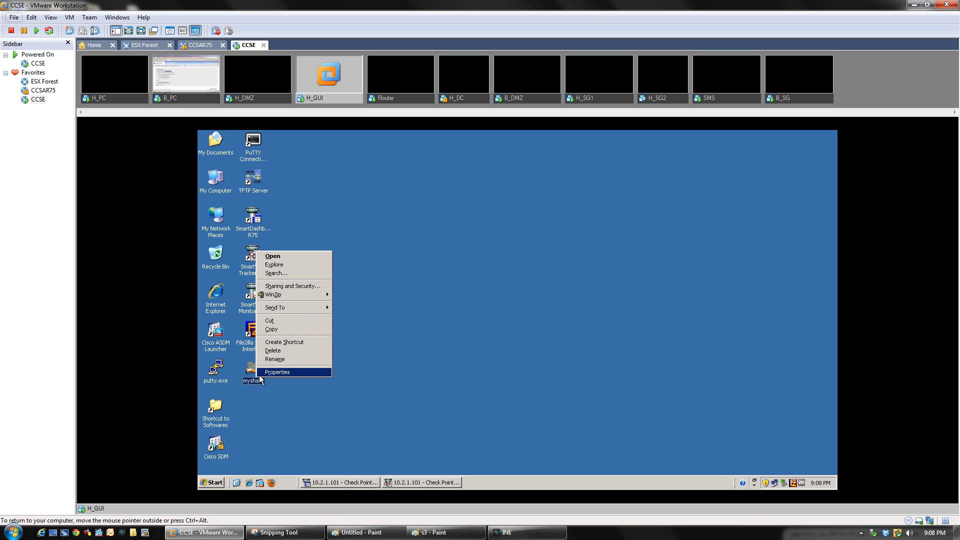
pyautogui.click(260, 374)
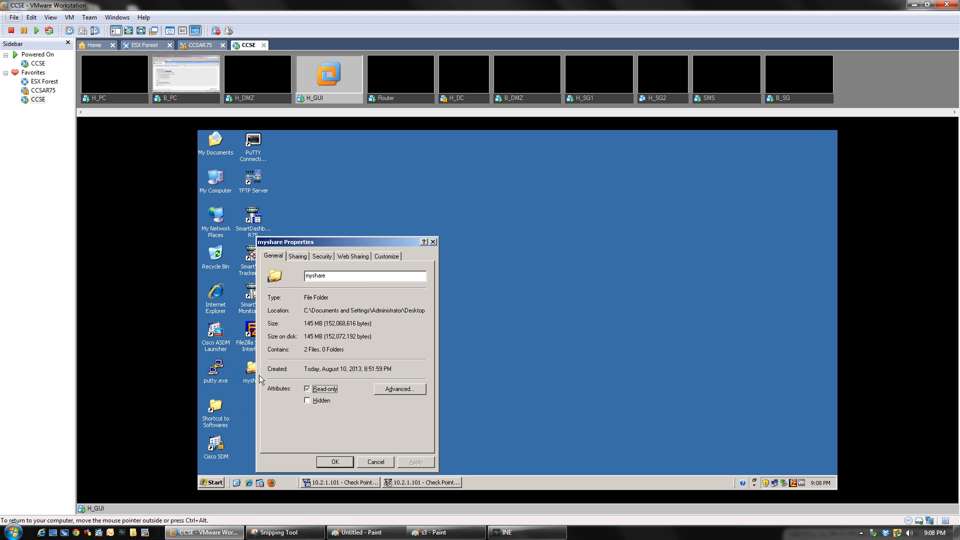
pyautogui.click(432, 241)
pyautogui.click(190, 101)
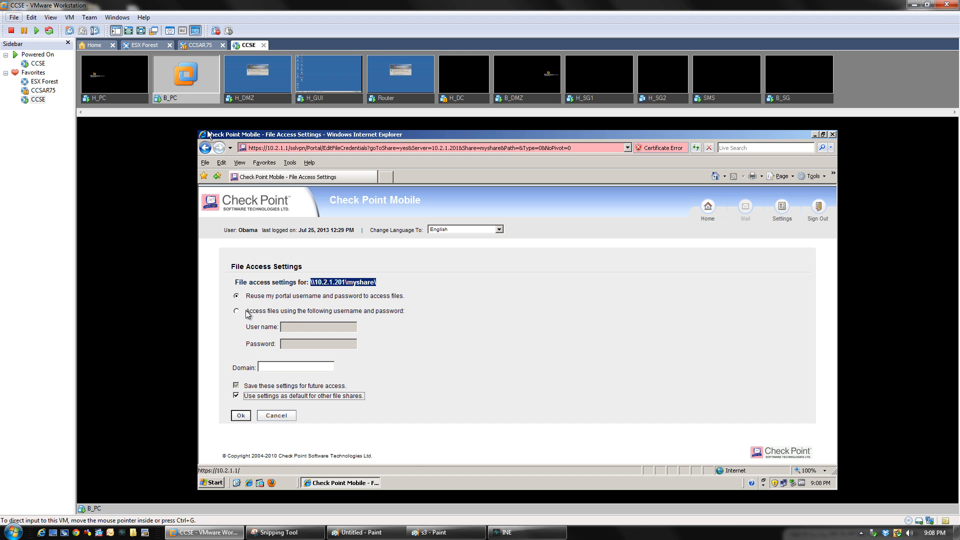
# Switch myshare access to separate Administrator credentials with its password and save
pyautogui.click(237, 311)
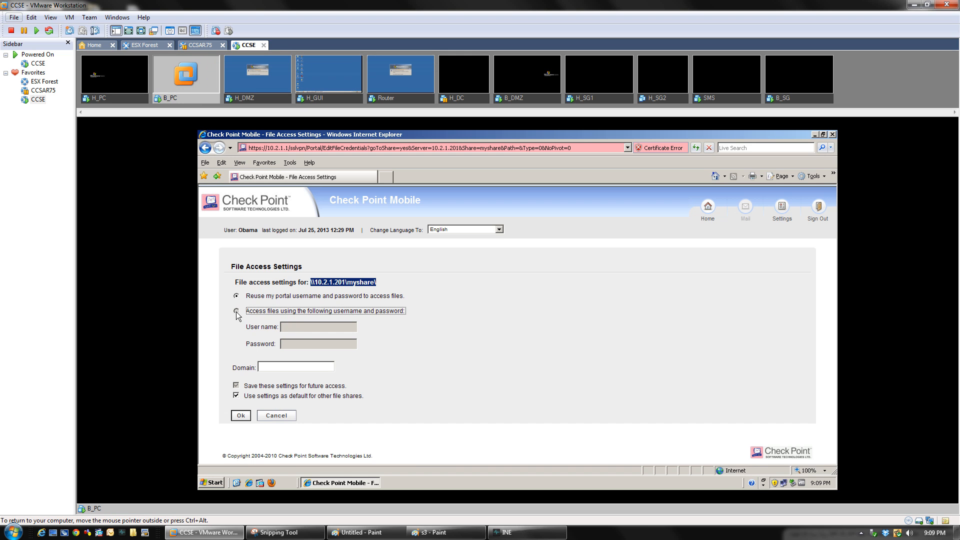
pyautogui.click(283, 328)
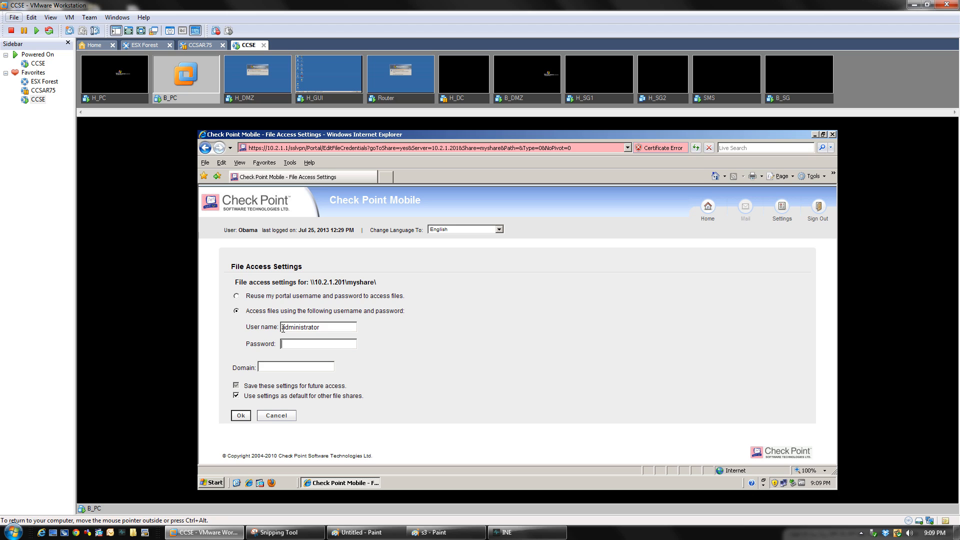
pyautogui.write('123')
pyautogui.click(239, 416)
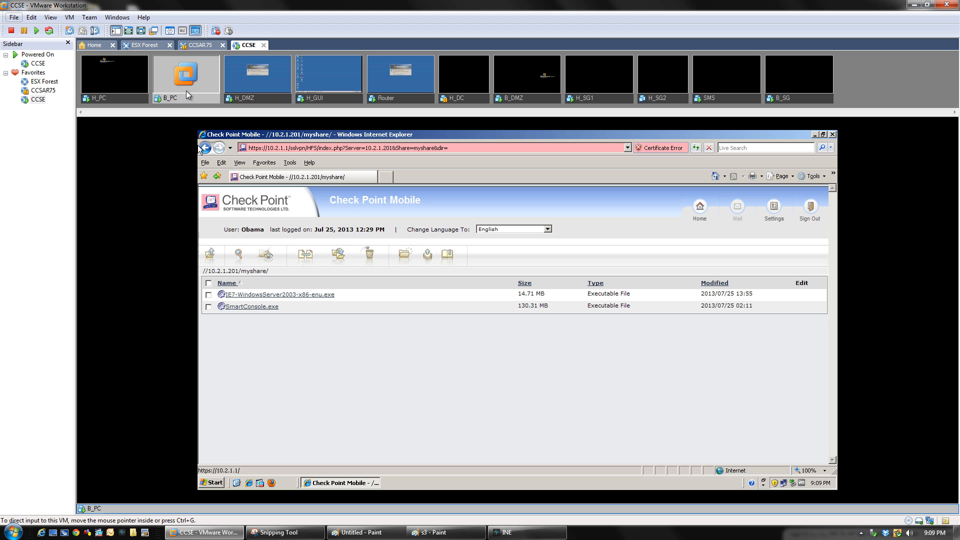
# Open H_GUI's myshare folder and check SmartConsole.exe's details
pyautogui.click(329, 78)
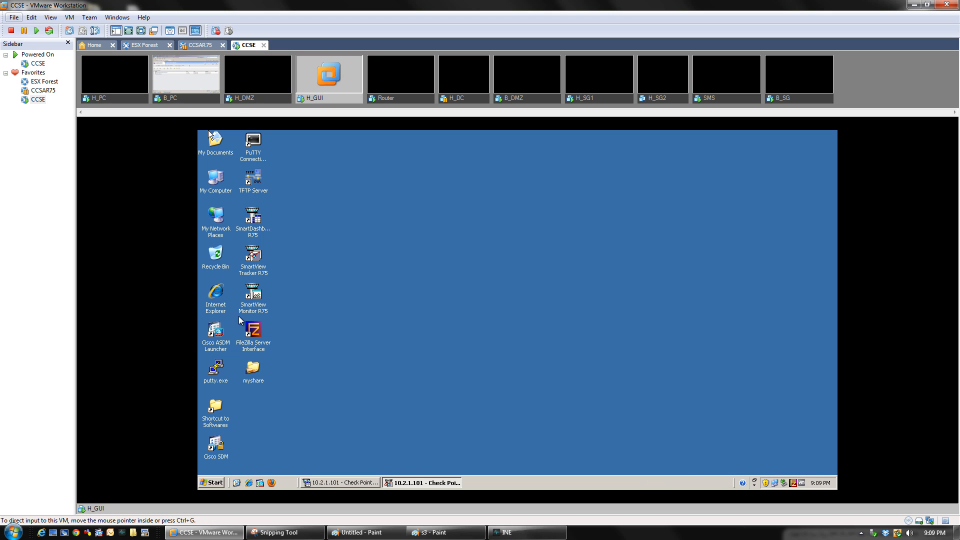
pyautogui.doubleClick(253, 383)
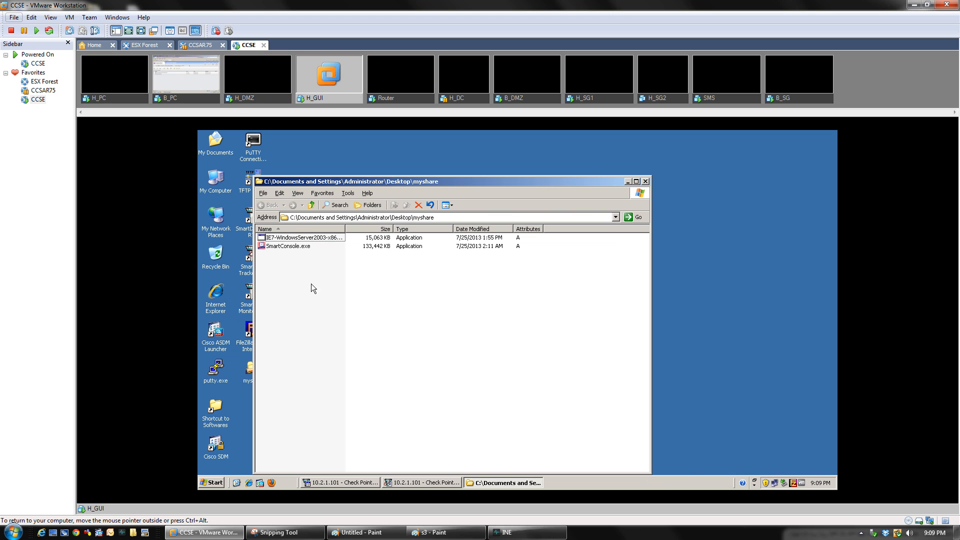
pyautogui.click(280, 247)
# On B_PC, download SmartConsole.exe from the myshare listing and save it
pyautogui.click(202, 98)
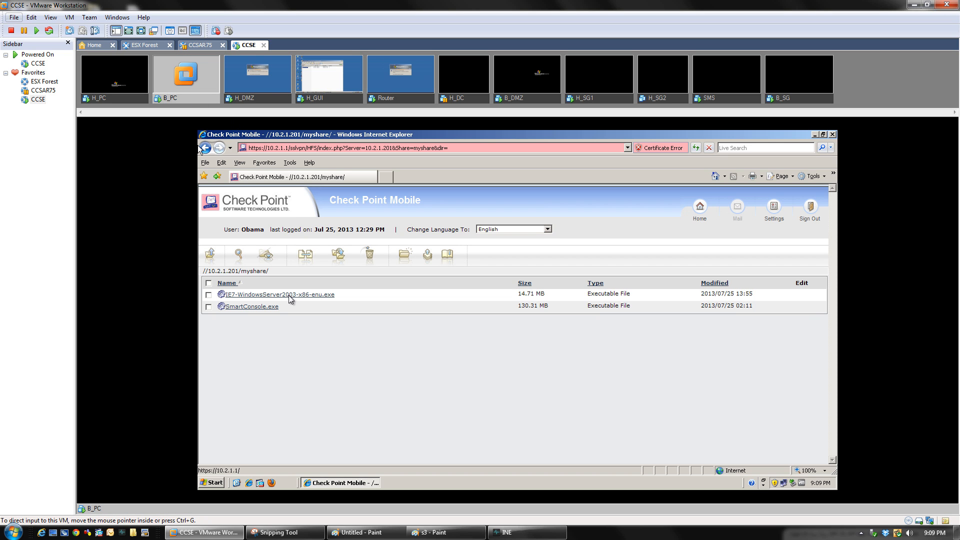
pyautogui.click(255, 307)
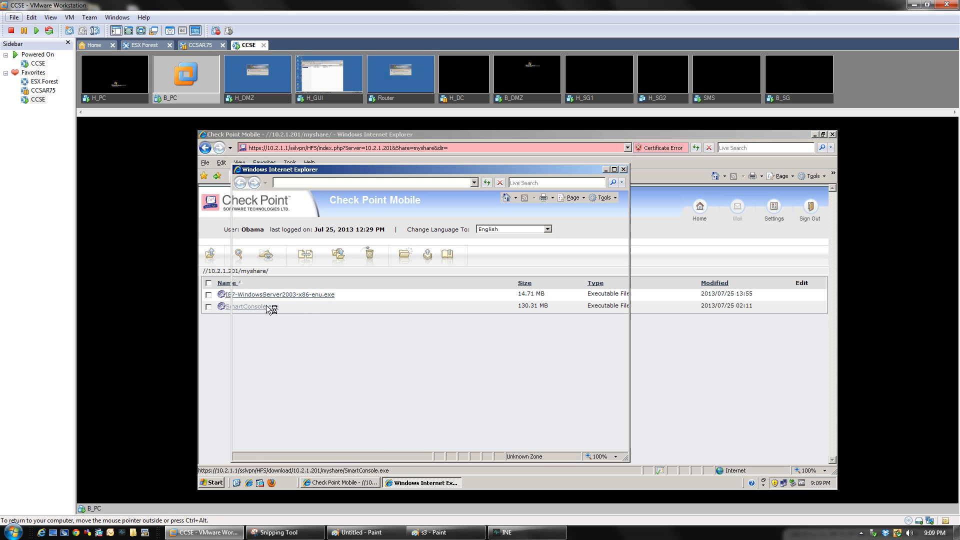
pyautogui.click(545, 313)
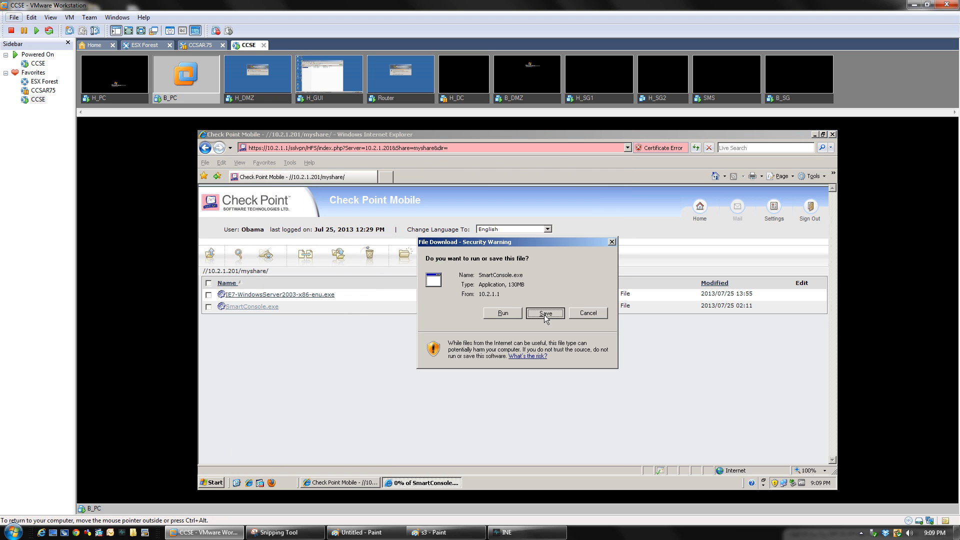
pyautogui.click(682, 430)
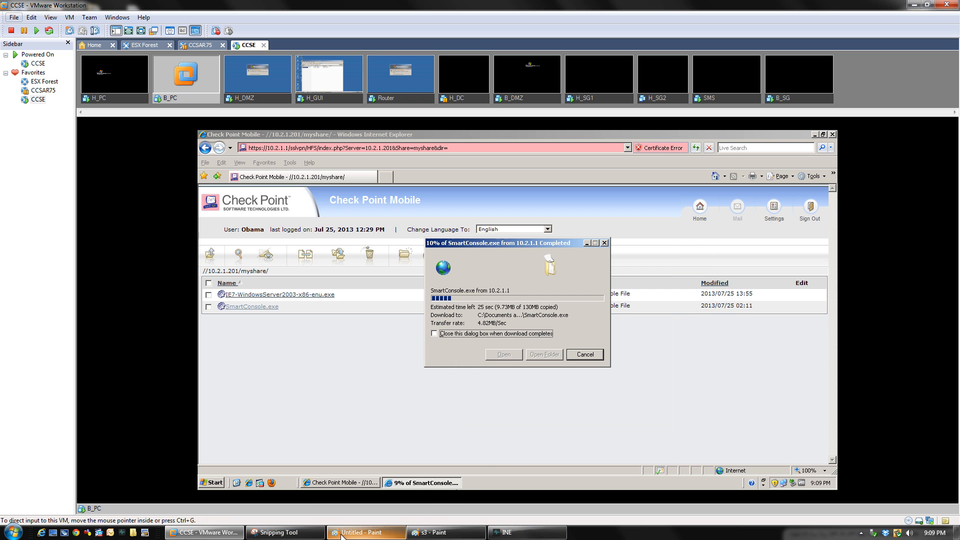
pyautogui.click(285, 532)
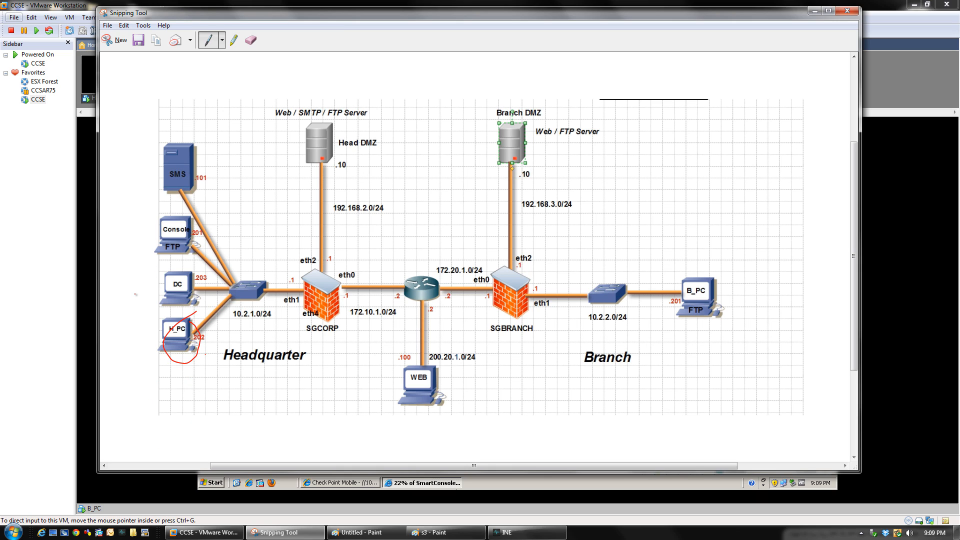
# Trace the Console-to-SGBRANCH route in red and check the SmartConsole.exe download progress
pyautogui.moveTo(156, 227)
pyautogui.mouseDown()
pyautogui.moveTo(255, 298)
pyautogui.moveTo(390, 290)
pyautogui.moveTo(715, 303)
pyautogui.moveTo(720, 258)
pyautogui.moveTo(698, 336)
pyautogui.moveTo(710, 287)
pyautogui.mouseUp()
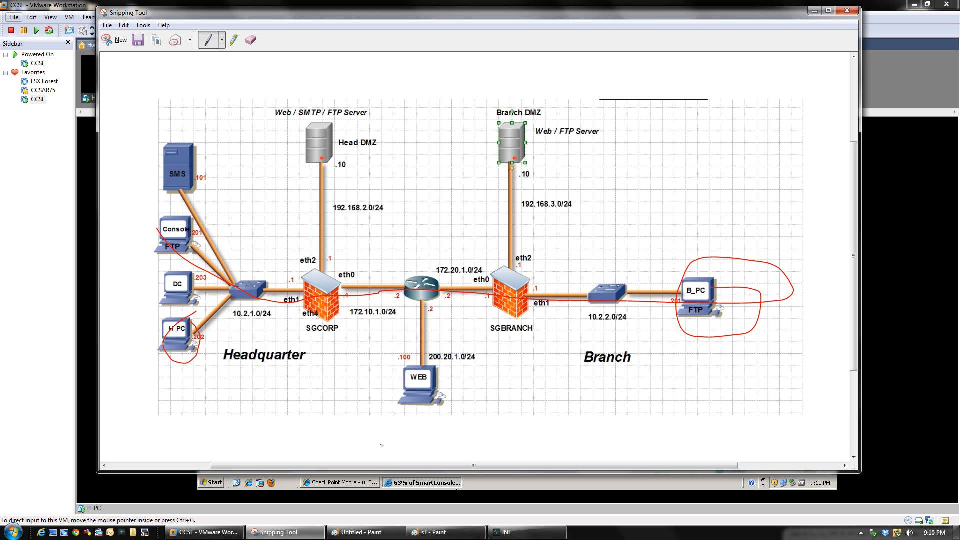
pyautogui.click(478, 481)
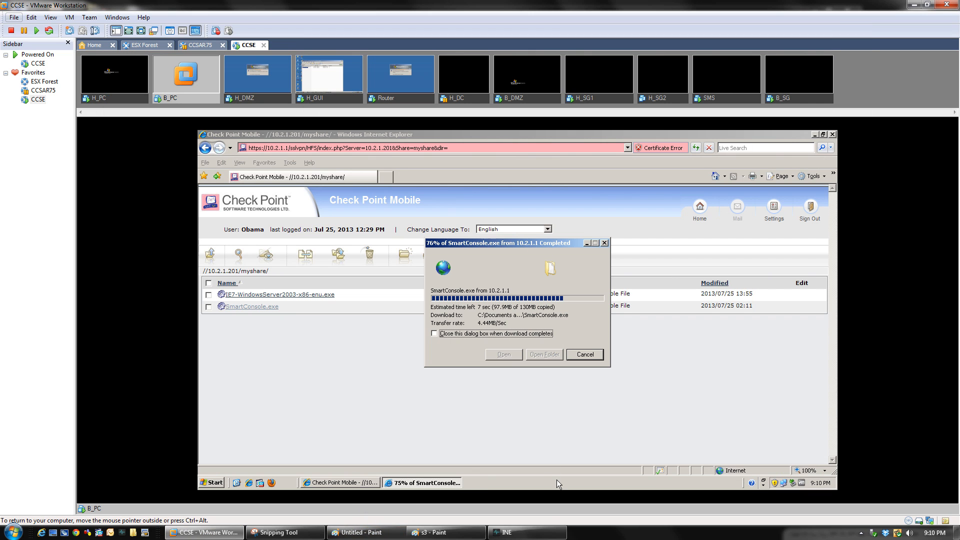
pyautogui.click(309, 532)
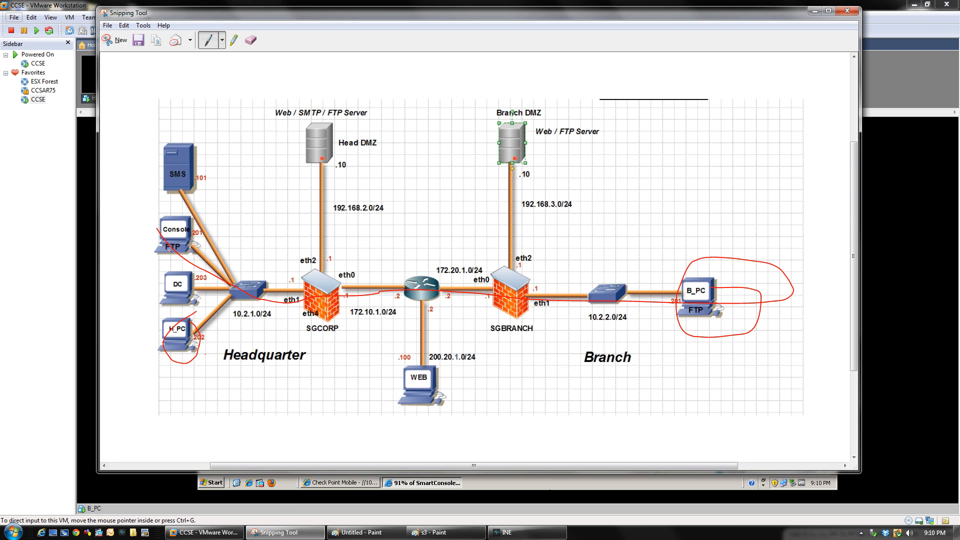
# Circle Console/FTP and B_PC in red, then minimize Snipping Tool to reveal the download
pyautogui.moveTo(172, 203)
pyautogui.mouseDown()
pyautogui.moveTo(186, 261)
pyautogui.moveTo(145, 225)
pyautogui.moveTo(592, 320)
pyautogui.moveTo(699, 273)
pyautogui.mouseUp()
pyautogui.moveTo(696, 317); pyautogui.dragTo(645, 265)
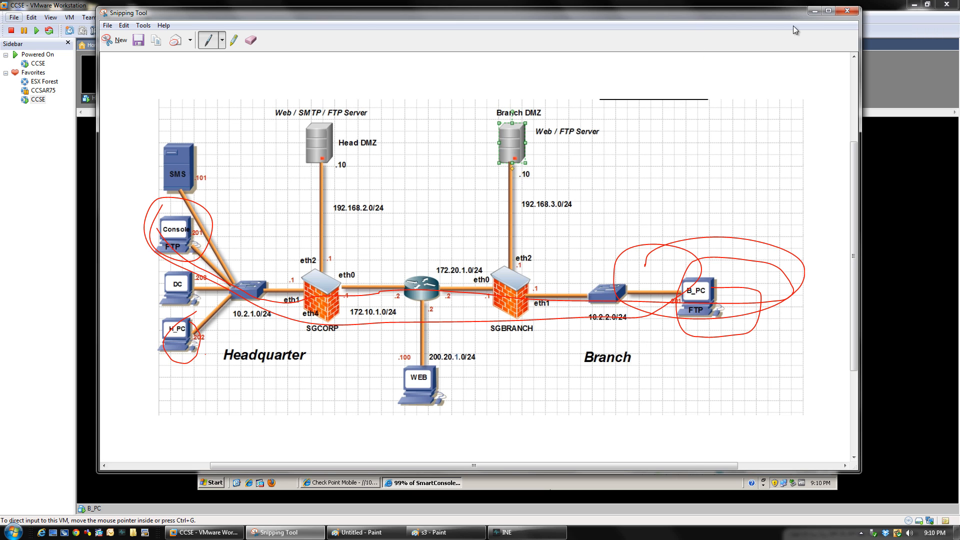
pyautogui.click(814, 11)
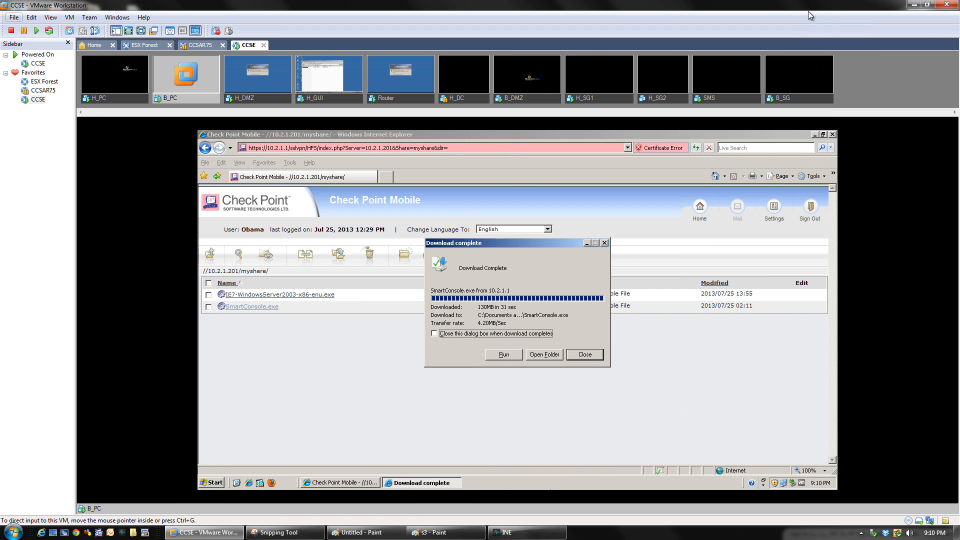
# Dismiss the SmartConsole.exe Download complete notice, sign out of Check Point Mobile, and close Internet Explorer
pyautogui.click(589, 356)
pyautogui.click(811, 205)
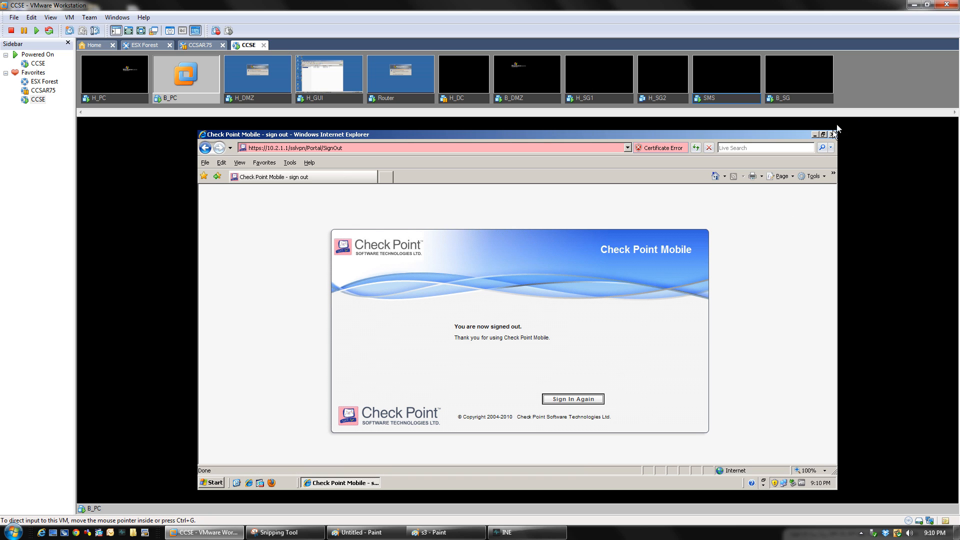
pyautogui.click(832, 134)
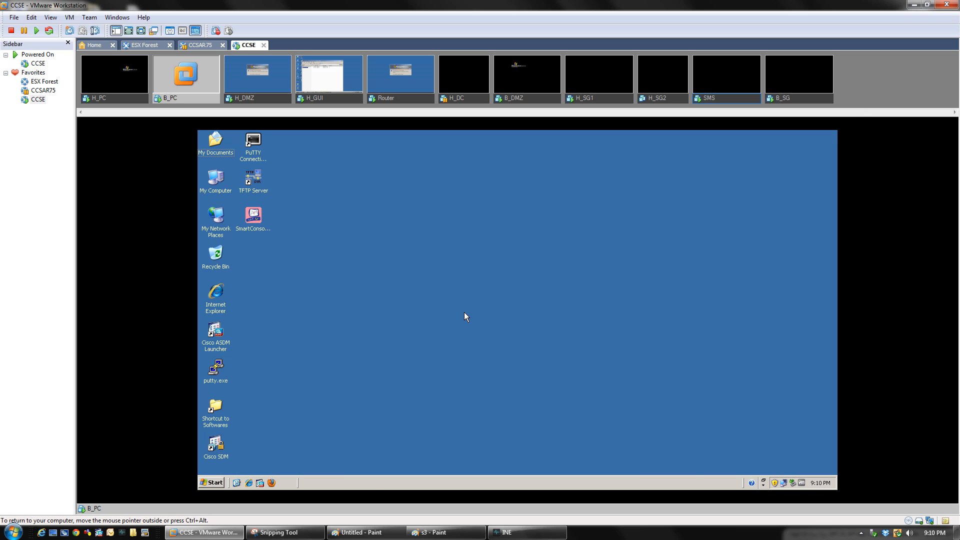
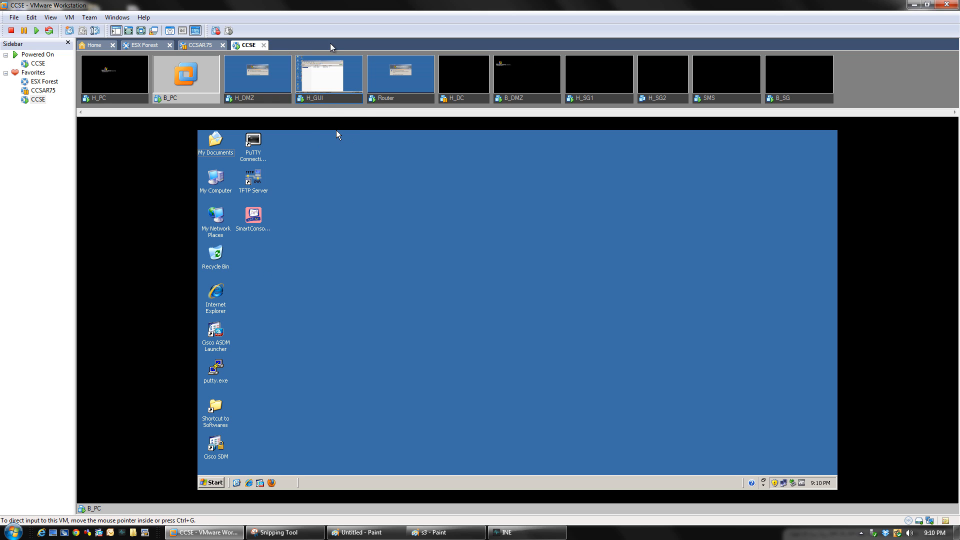
# On H_GUI, enable Remote Desktop and disable Remote Assistance in My Computer's System Properties
pyautogui.click(318, 101)
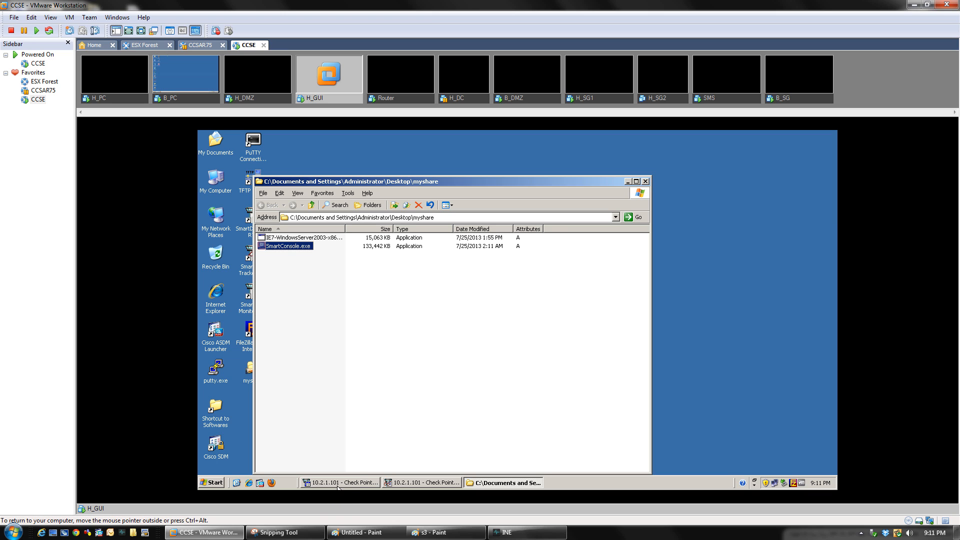
pyautogui.click(645, 181)
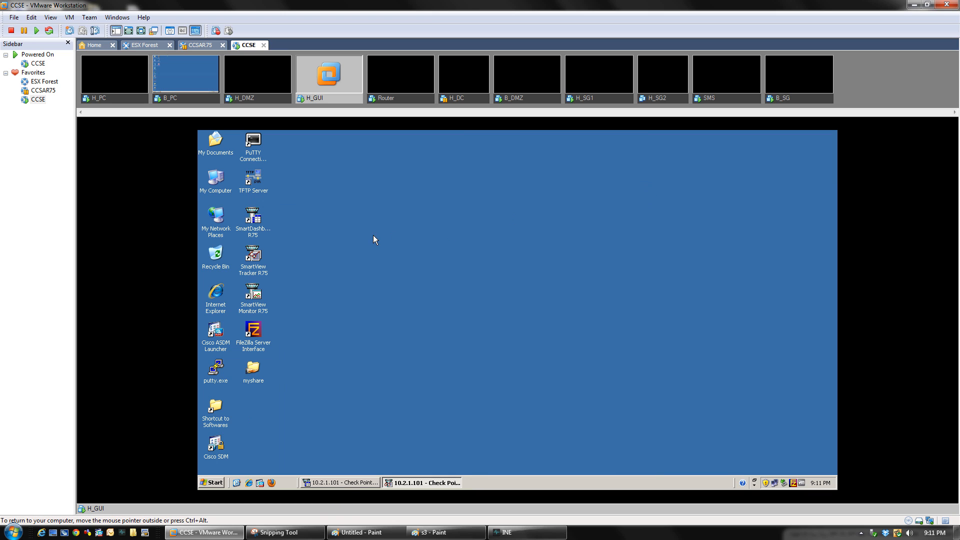
pyautogui.rightClick(215, 188)
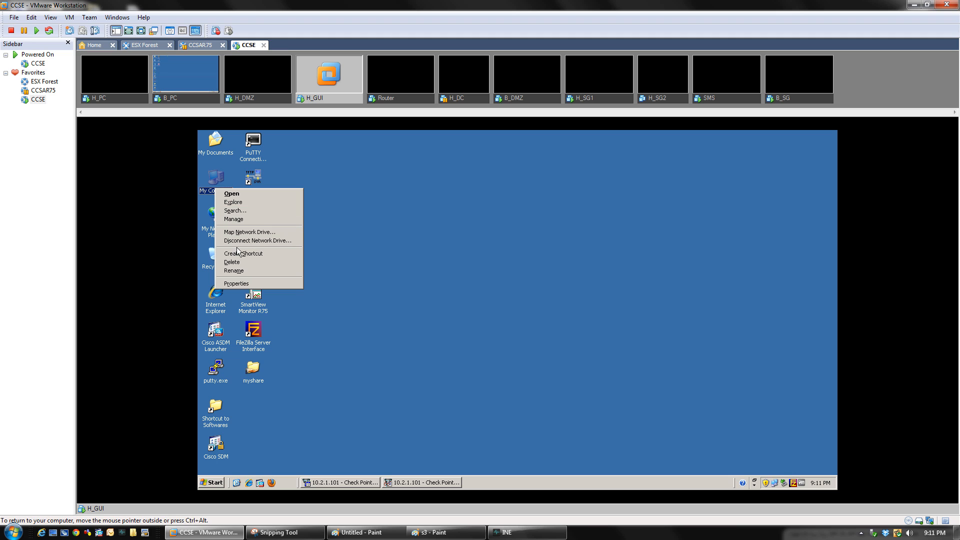
pyautogui.click(248, 283)
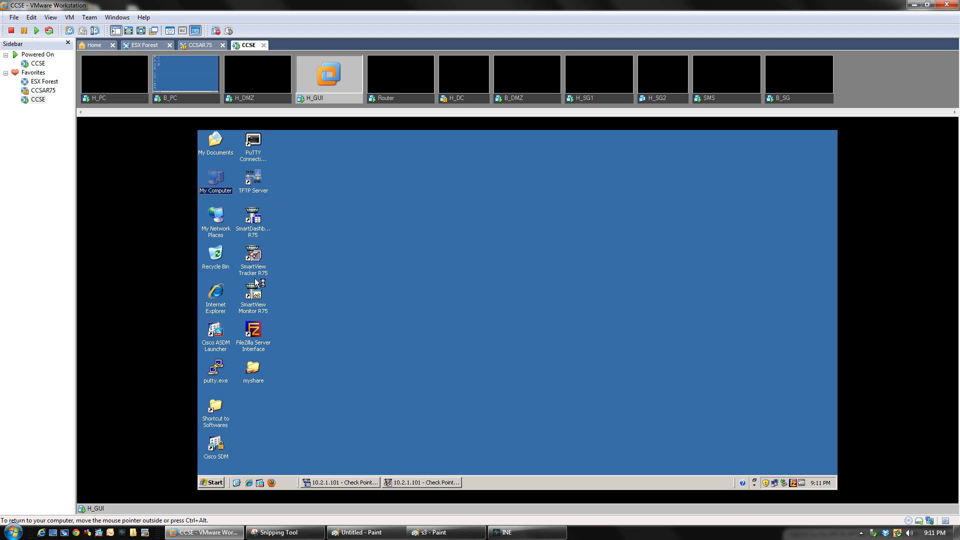
pyautogui.click(379, 236)
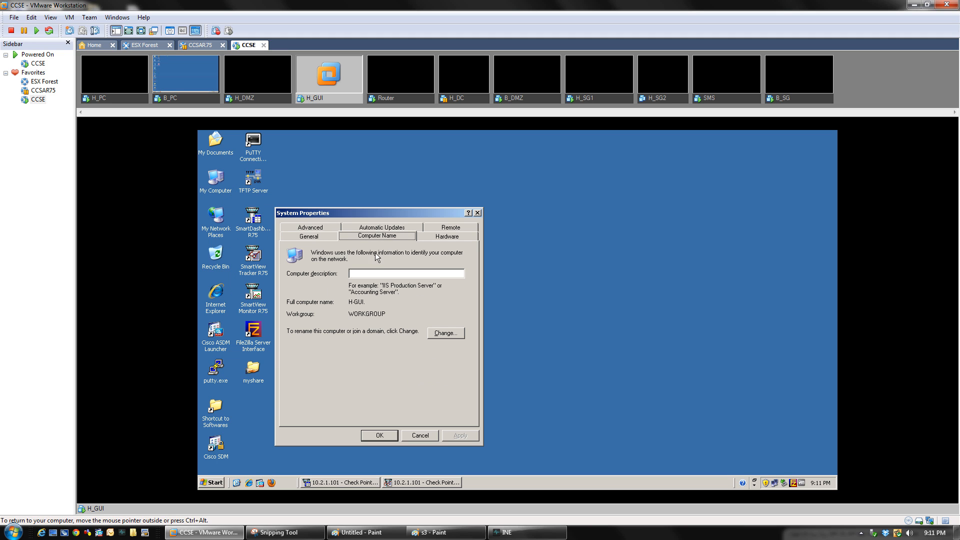
pyautogui.click(444, 229)
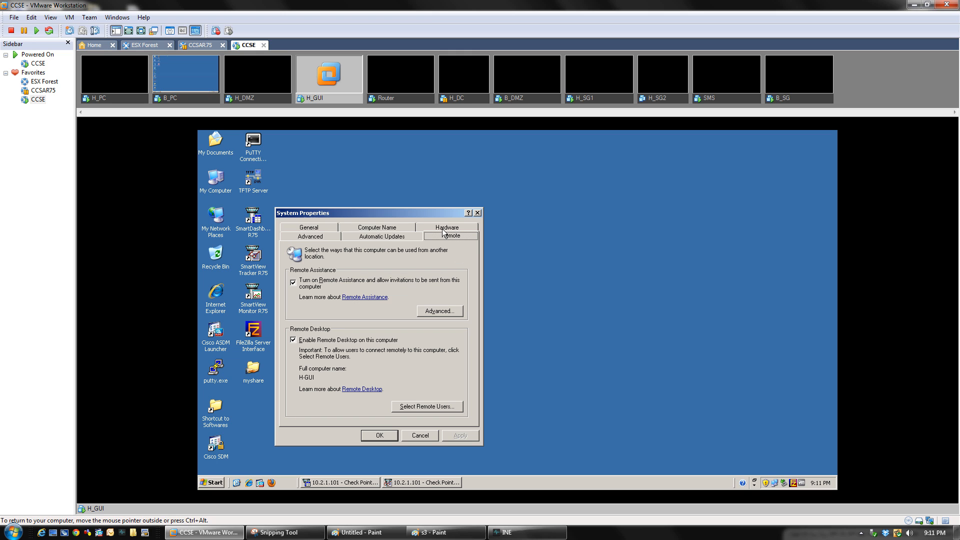
pyautogui.click(293, 340)
pyautogui.click(293, 284)
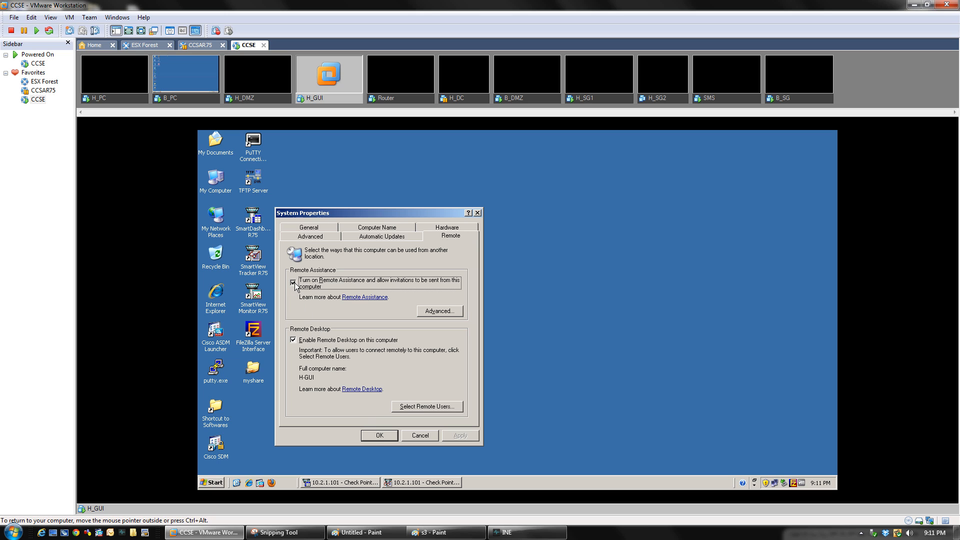
pyautogui.click(382, 435)
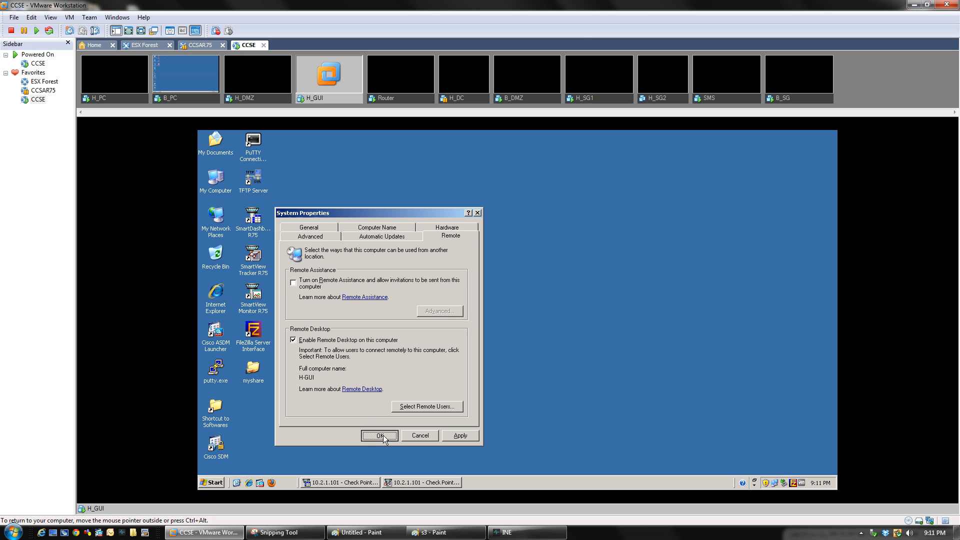
pyautogui.click(359, 187)
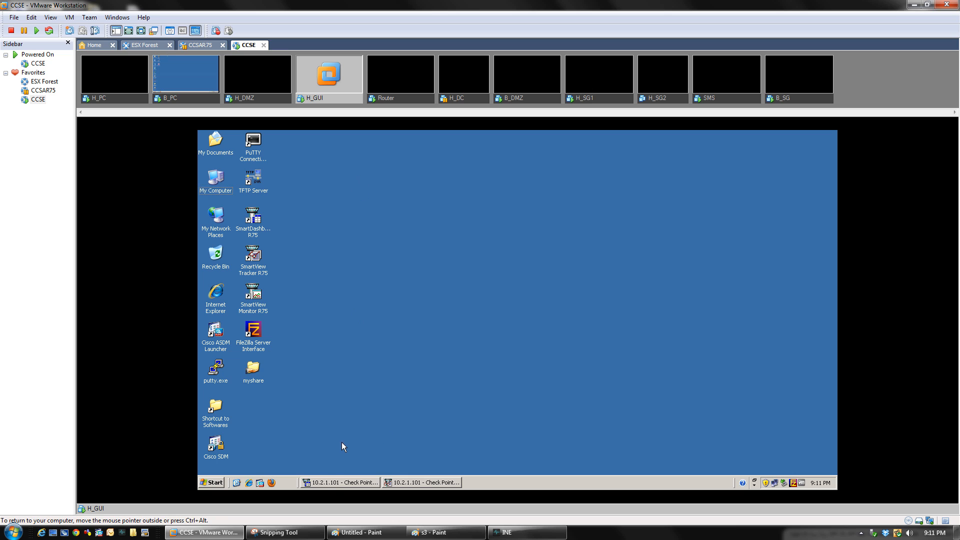
# Under SmartDashboard's Mobile Access Native Applications, create a new application named Branch_RDP
pyautogui.click(332, 483)
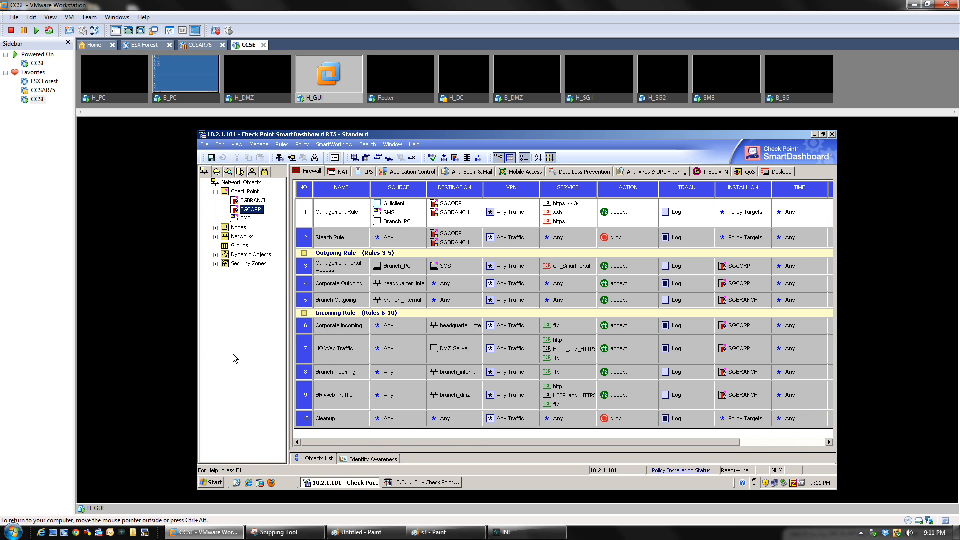
pyautogui.click(515, 172)
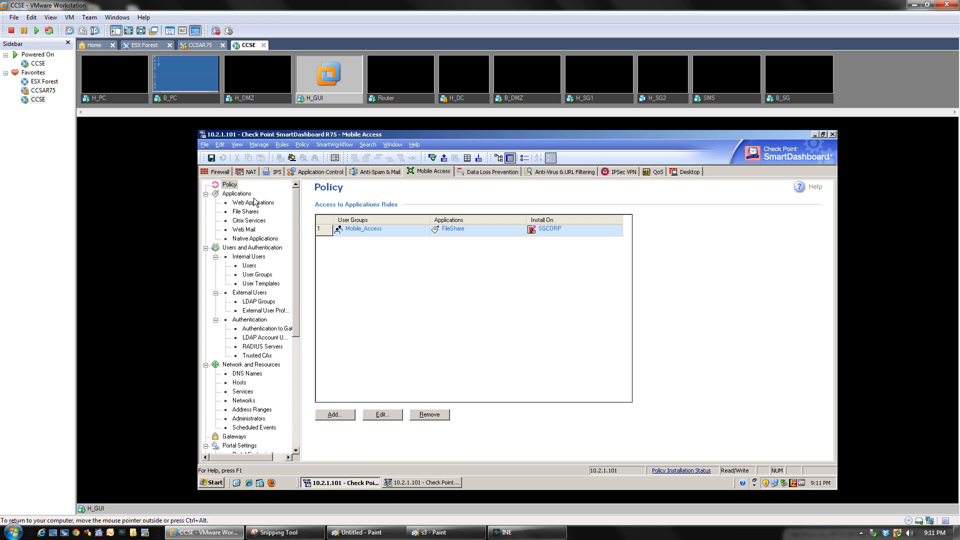
pyautogui.click(254, 240)
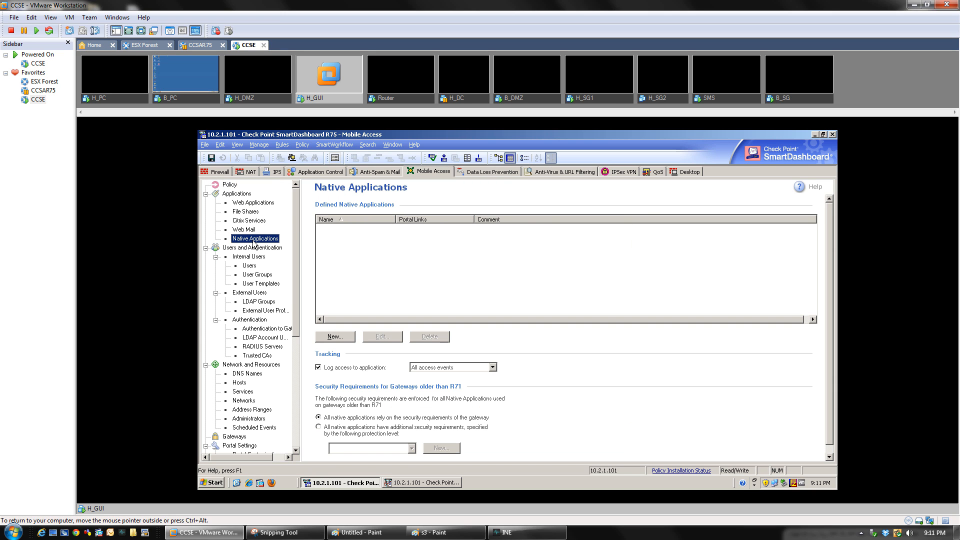
pyautogui.click(335, 337)
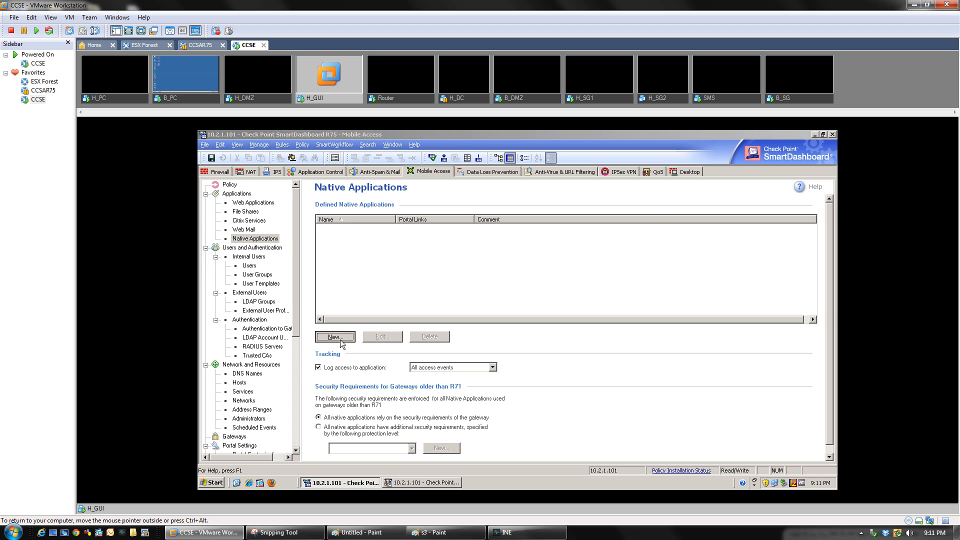
pyautogui.click(545, 236)
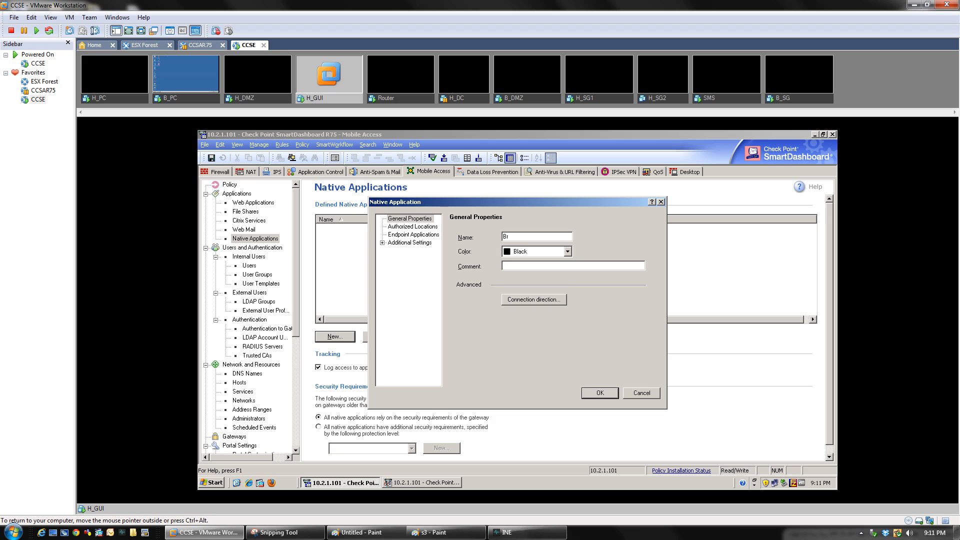
pyautogui.write('ch_RDP')
# In Branch_RDP's Authorized Locations, choose GUIclient as the allowed host
pyautogui.click(408, 227)
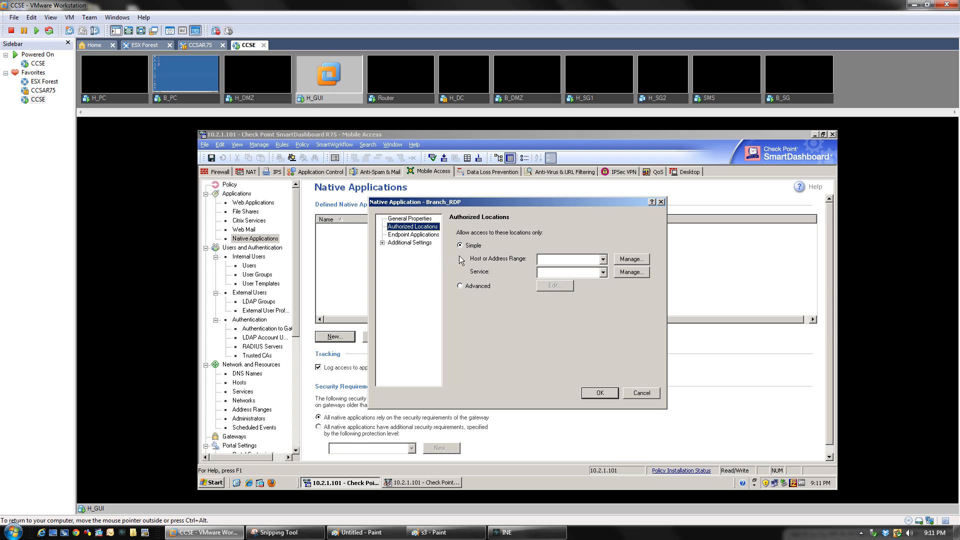
pyautogui.click(603, 259)
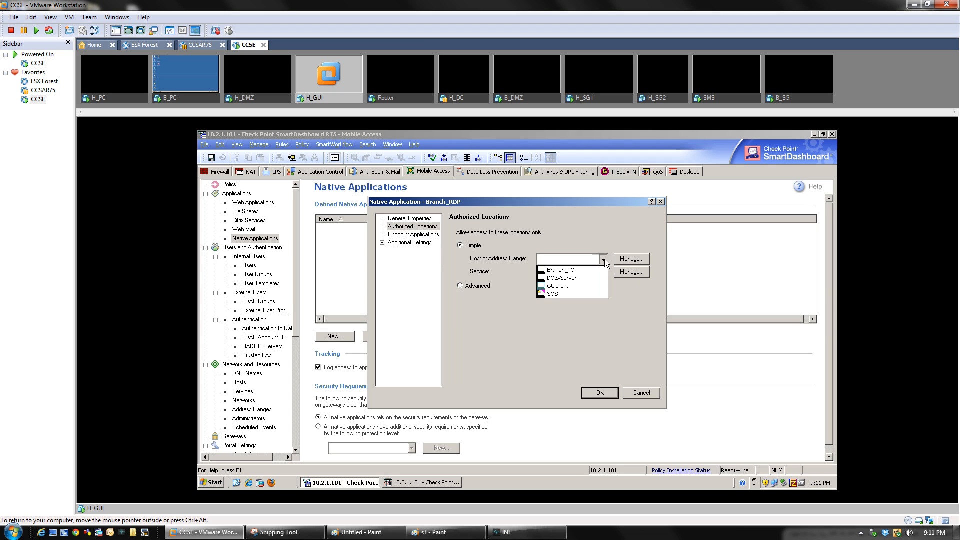
pyautogui.click(592, 284)
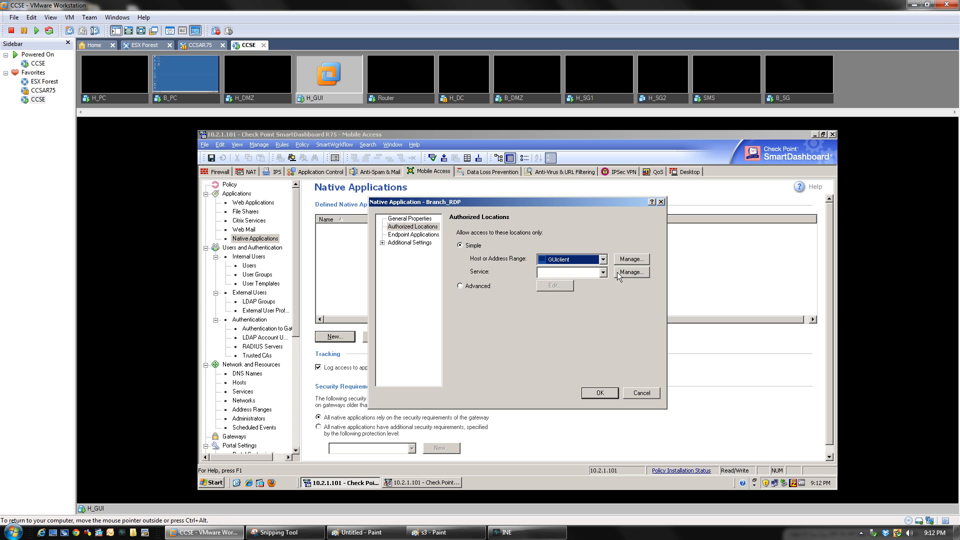
pyautogui.click(604, 272)
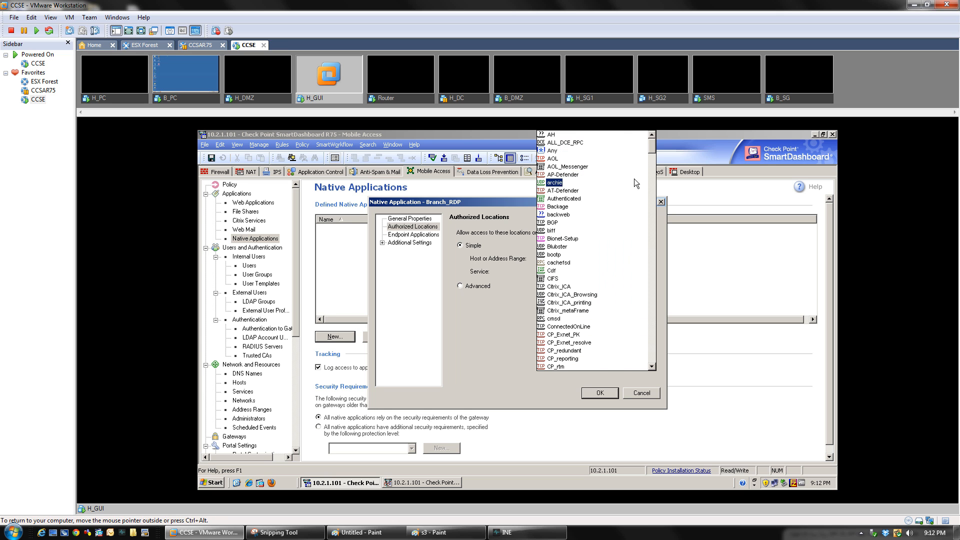
# Set the allowed service to Remote_Desktop_Protocol, moving past ntp-tcp in the list
pyautogui.click(651, 180)
pyautogui.moveTo(652, 180); pyautogui.dragTo(653, 284)
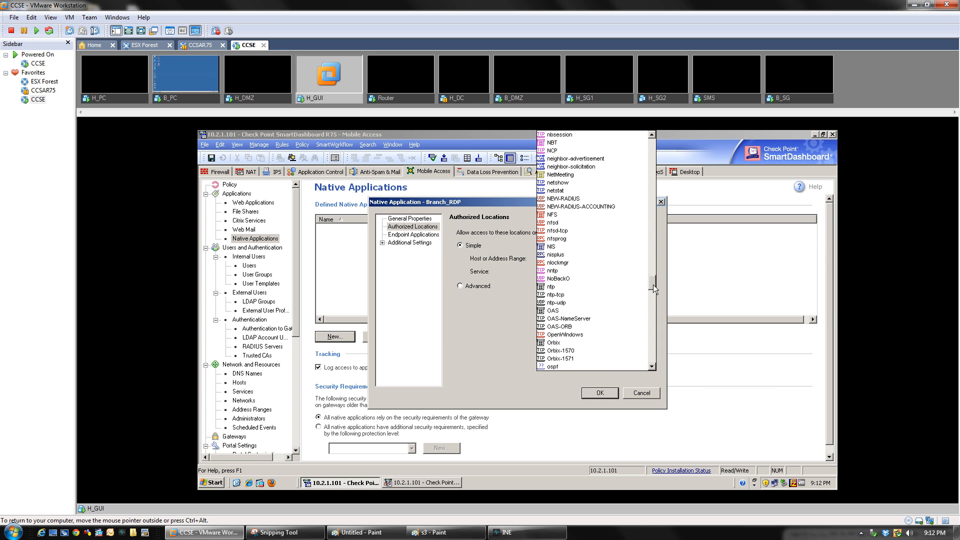
pyautogui.click(556, 295)
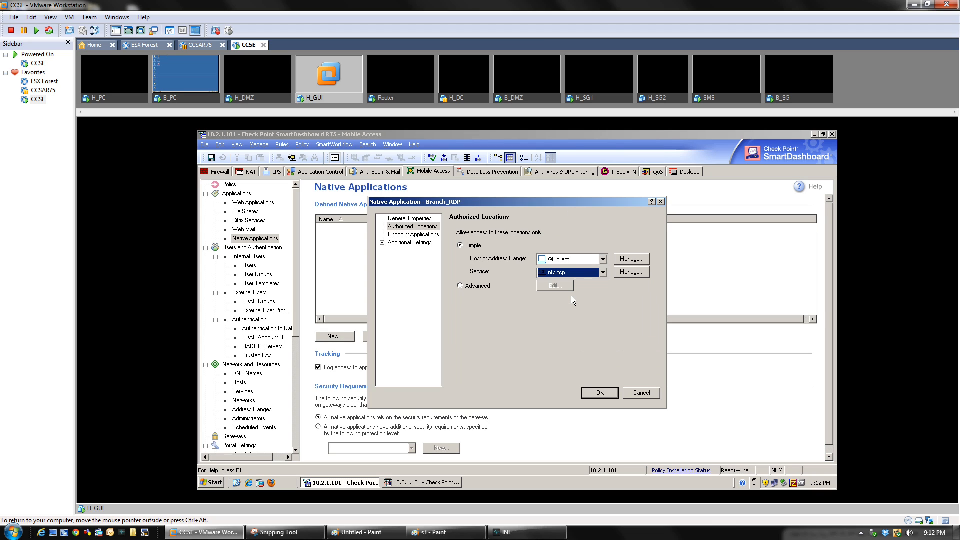
pyautogui.press('Down')
pyautogui.press('Down')
pyautogui.click(602, 274)
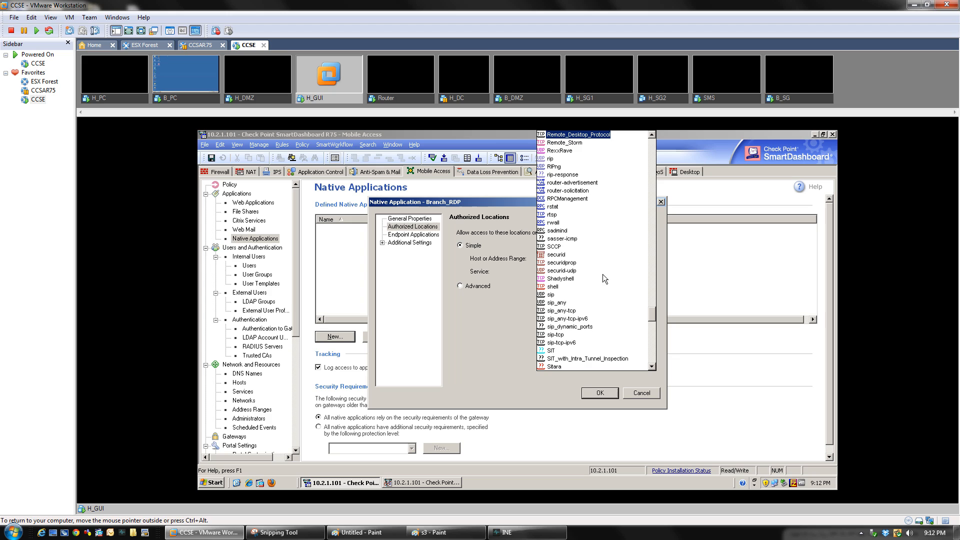
pyautogui.click(589, 136)
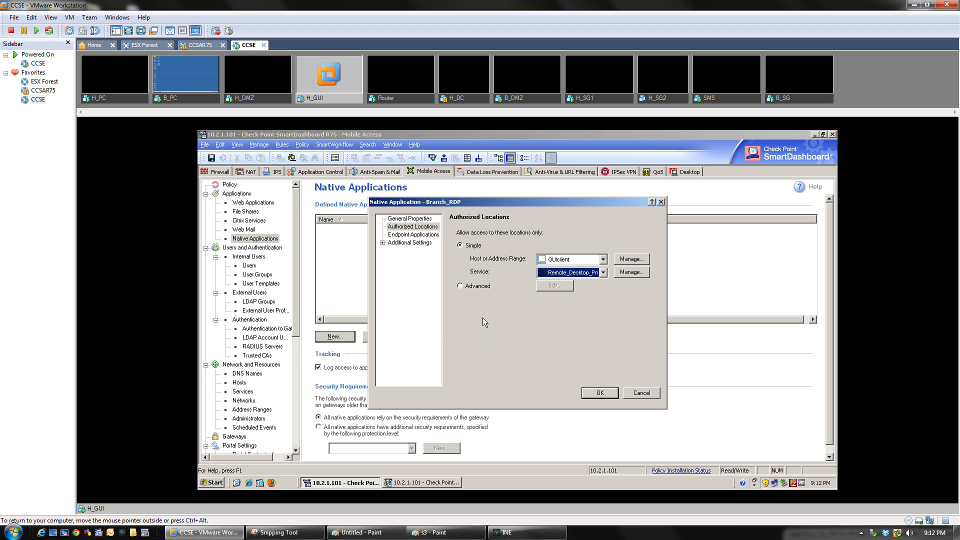
# Switch Authorized Locations to Advanced and add GUIclient to the allowed hosts
pyautogui.click(460, 286)
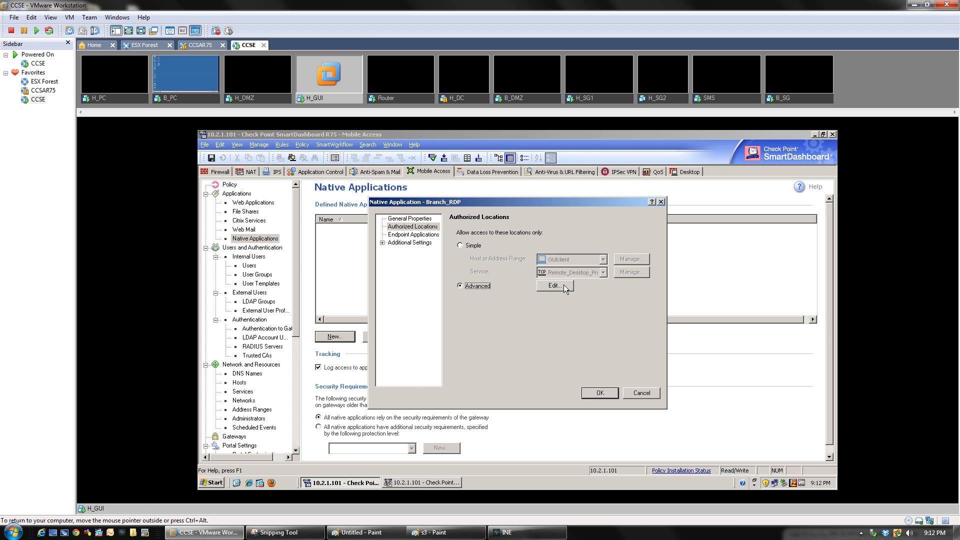
pyautogui.click(562, 284)
pyautogui.click(445, 359)
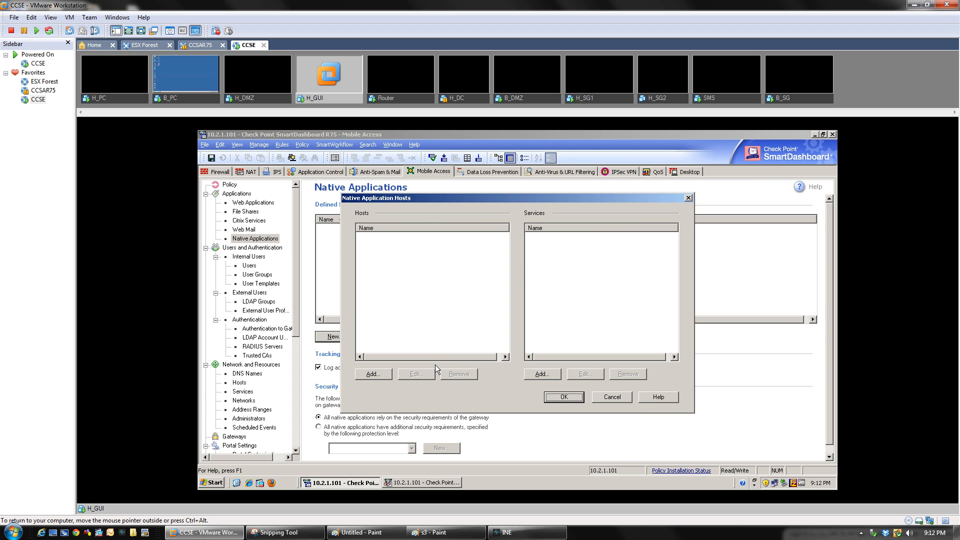
pyautogui.click(368, 378)
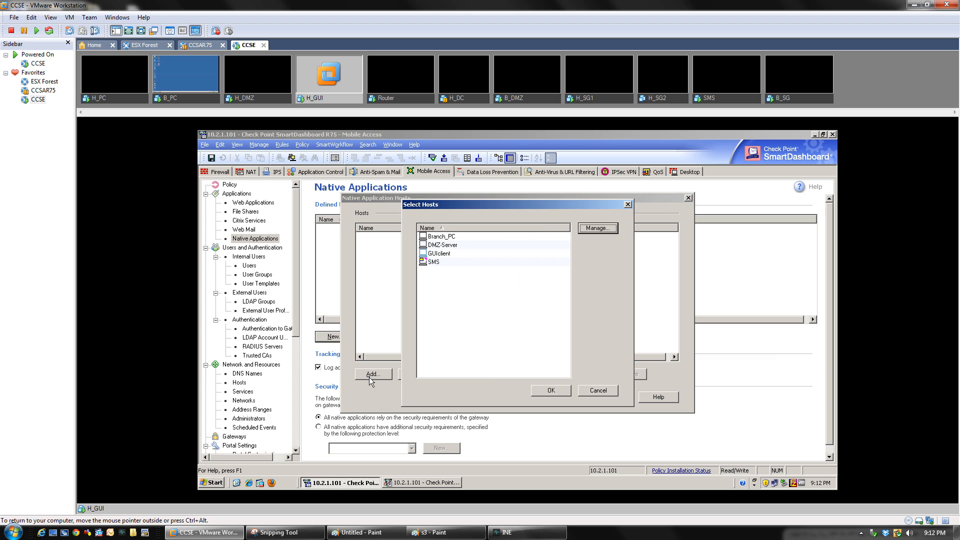
pyautogui.doubleClick(439, 253)
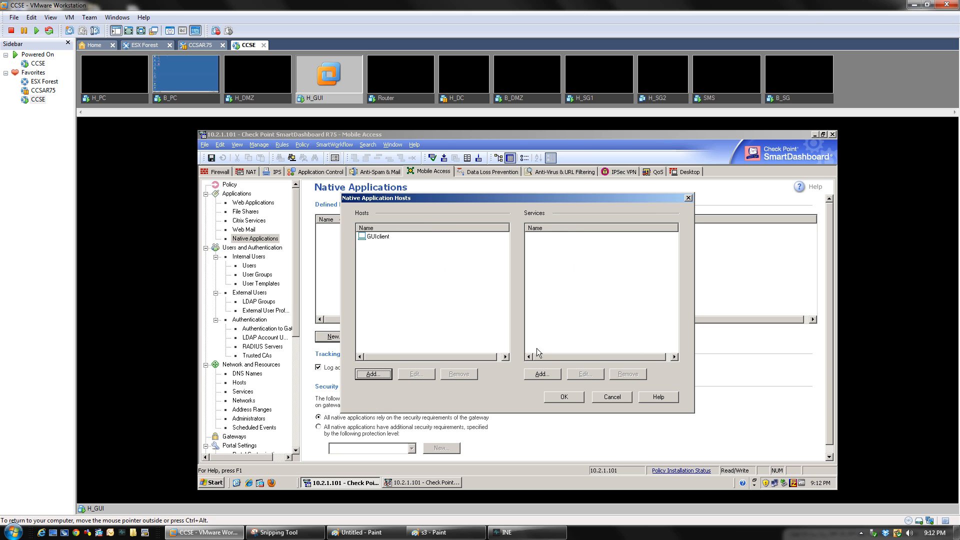
# Add the Backage, AT-Defender and Authenticated services through the service picker
pyautogui.click(543, 374)
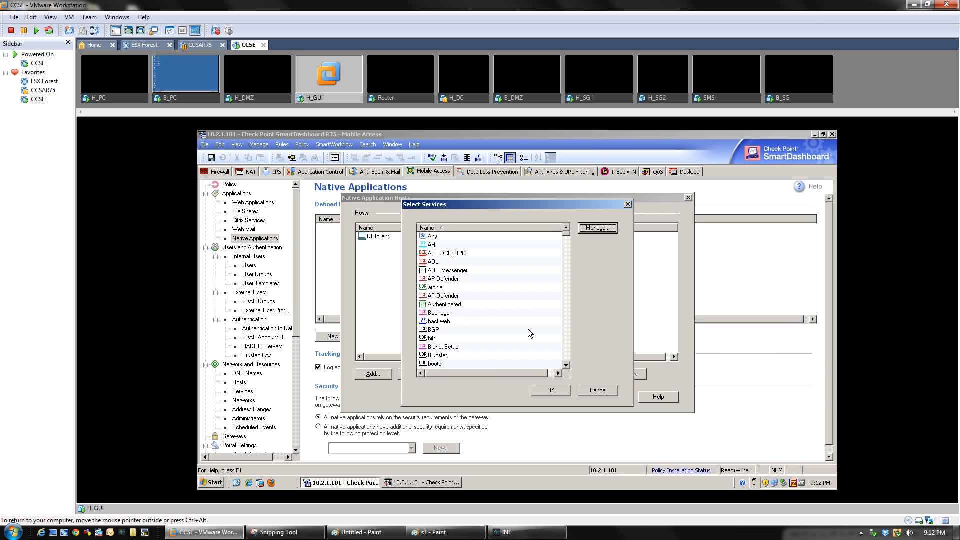
pyautogui.click(440, 330)
pyautogui.click(598, 391)
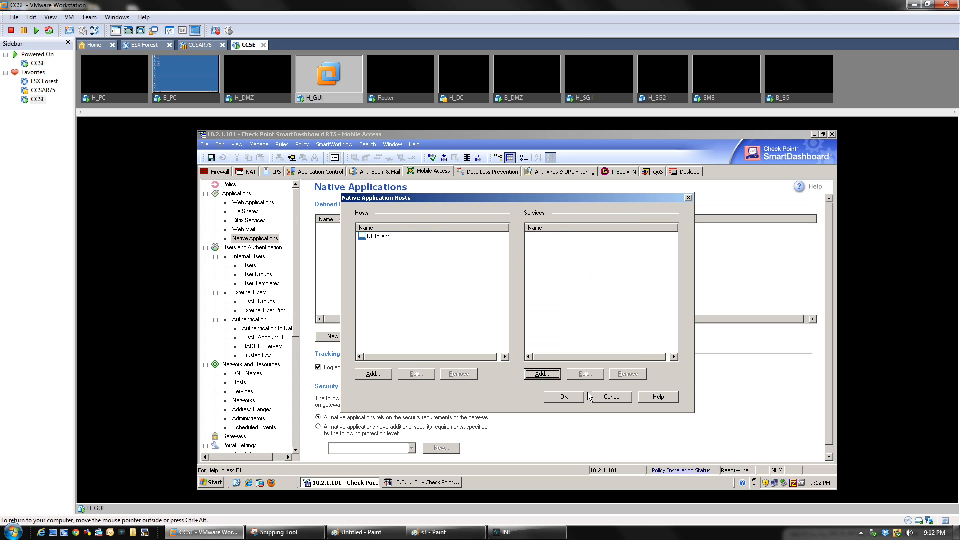
pyautogui.press('Return')
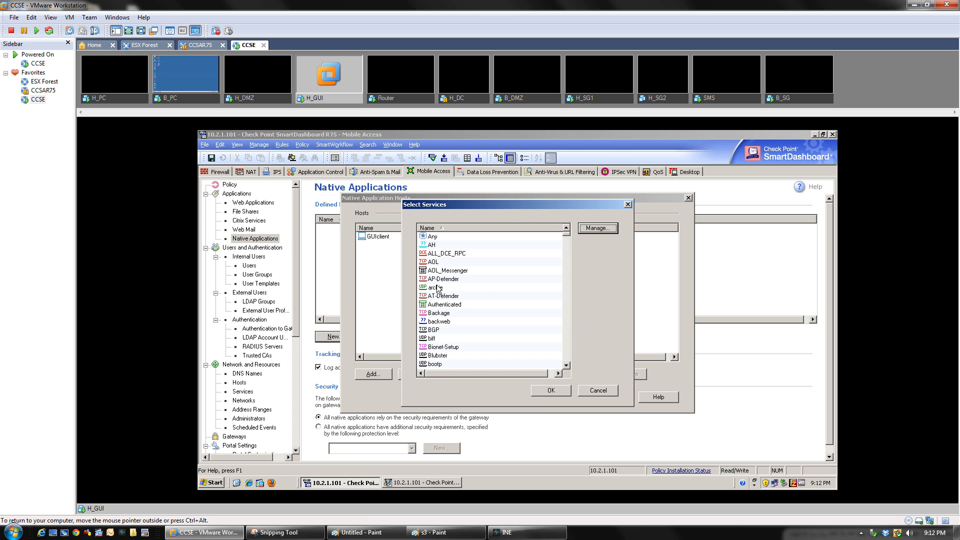
pyautogui.click(435, 281)
pyautogui.press('Escape')
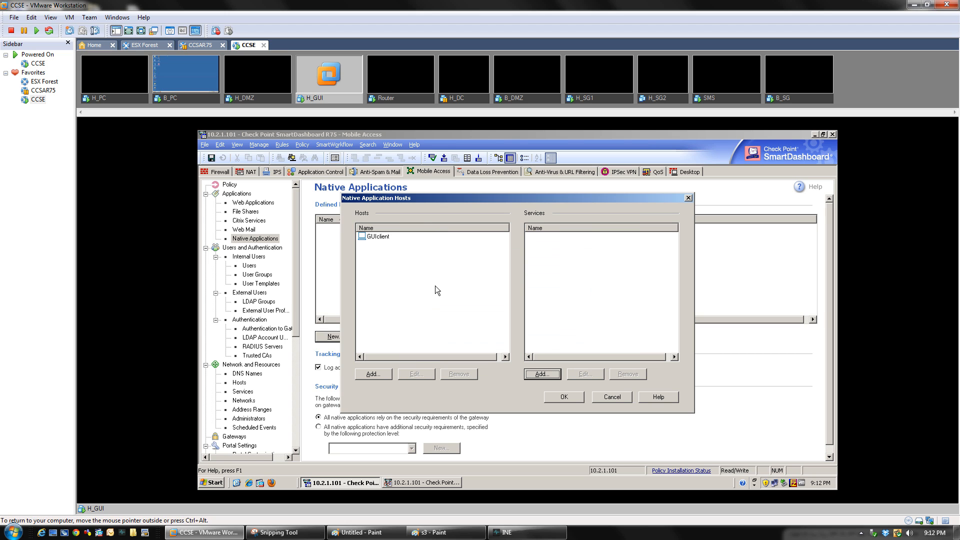
pyautogui.press('Return')
pyautogui.moveTo(433, 296); pyautogui.dragTo(439, 319)
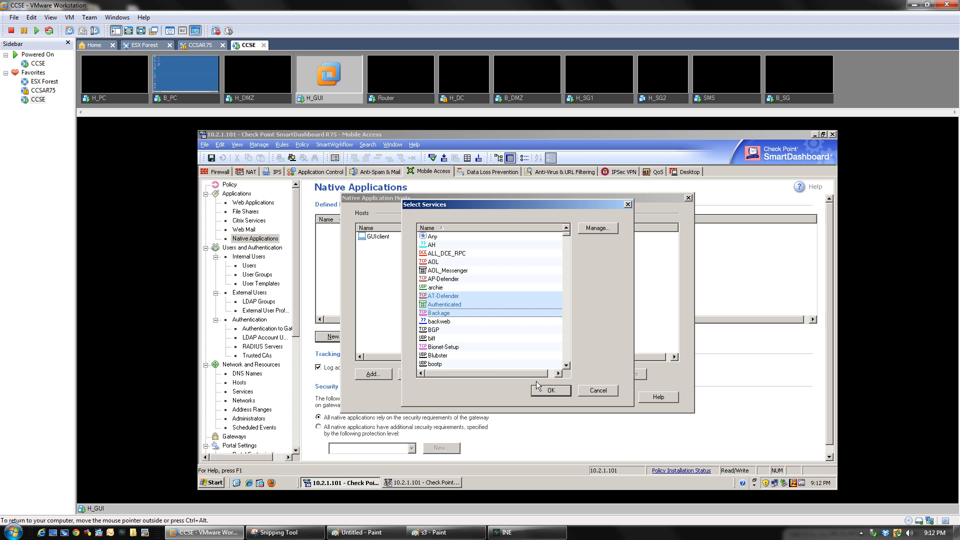
pyautogui.click(550, 389)
pyautogui.moveTo(567, 278); pyautogui.dragTo(529, 232)
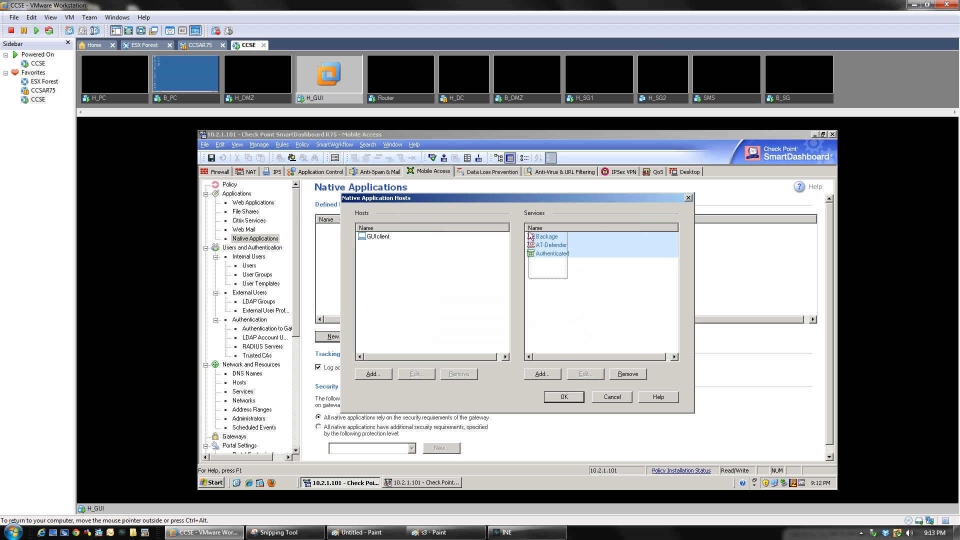
# Discard the advanced host and service changes and return to Simple mode
pyautogui.click(613, 397)
pyautogui.click(559, 377)
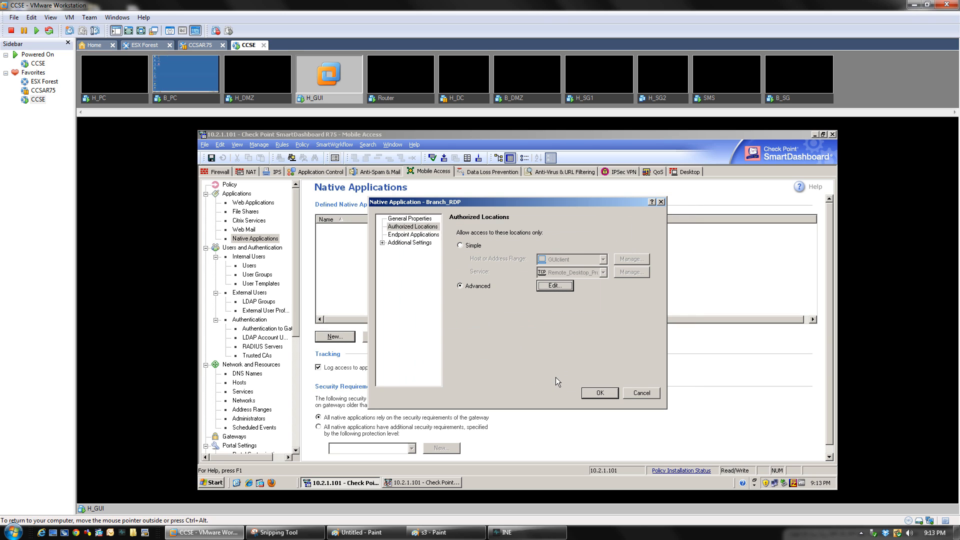
pyautogui.click(470, 246)
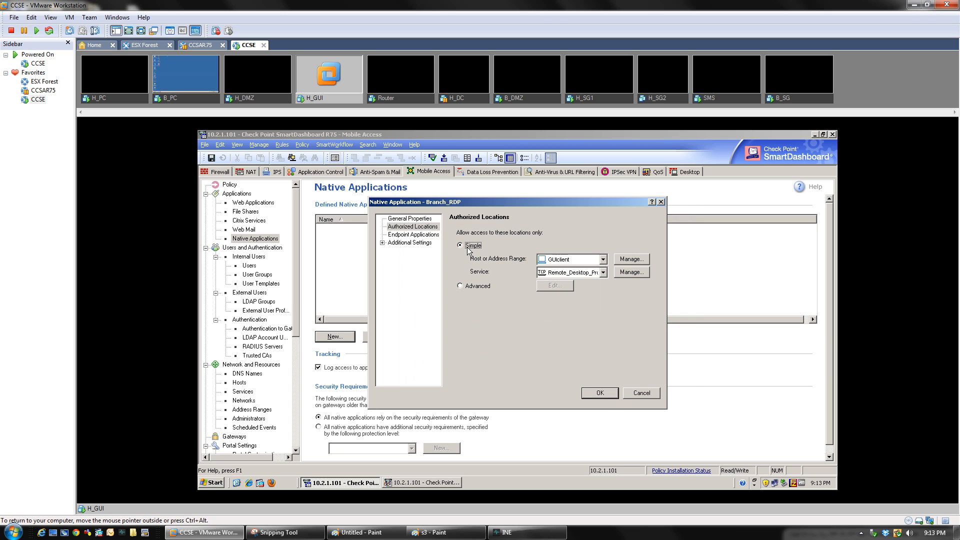
# Add a portal link for Branch_RDP with text 'Remote Desktop Connection' and tooltip 'RD'
pyautogui.click(414, 235)
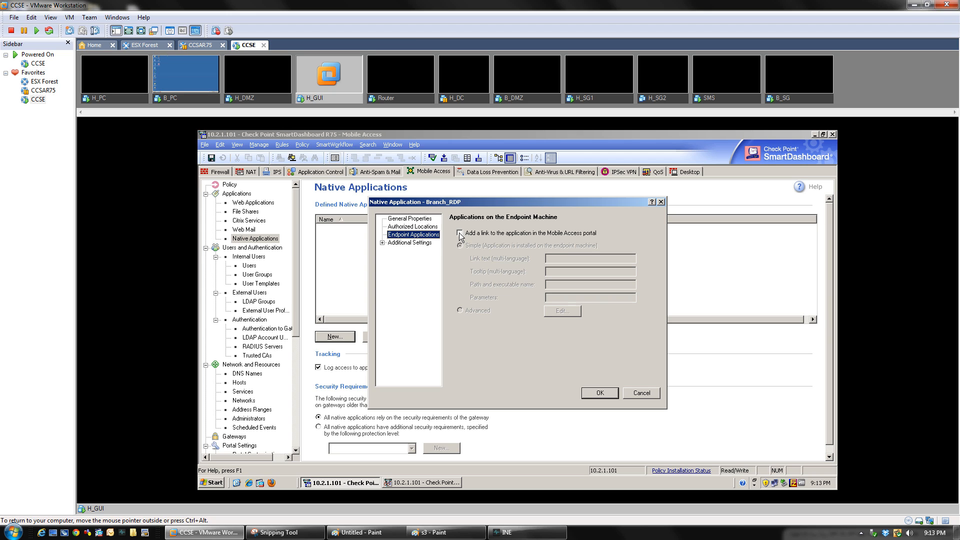
pyautogui.click(459, 232)
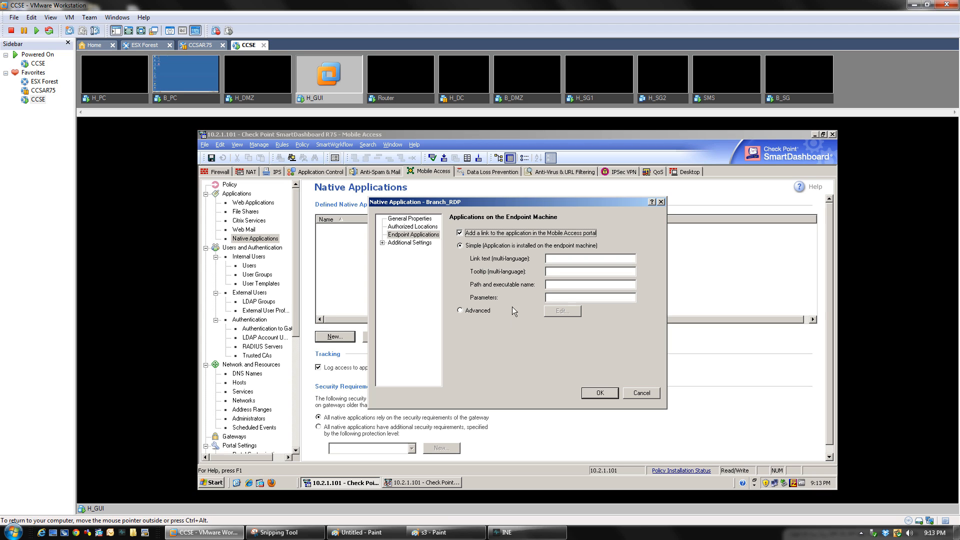
pyautogui.click(557, 257)
pyautogui.write('Remot')
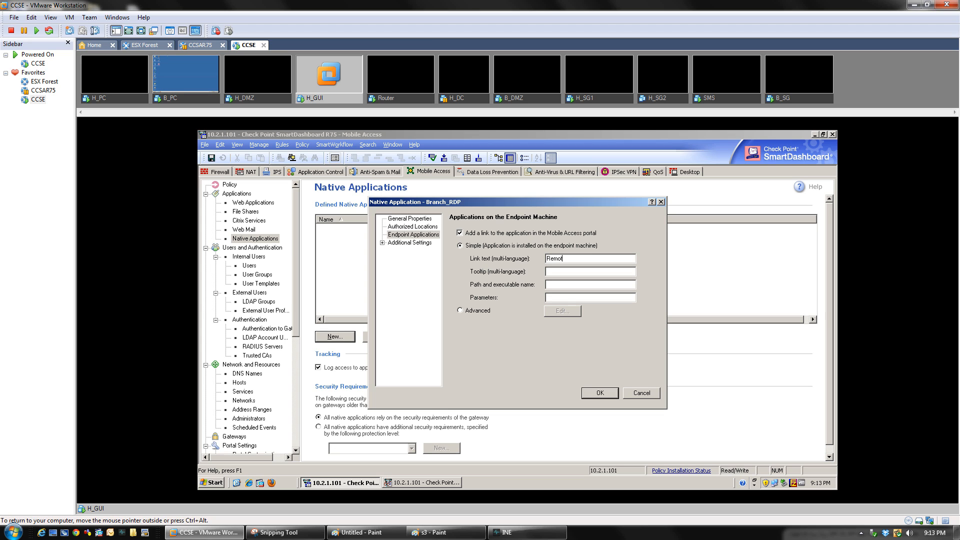
pyautogui.write('e Desktop Connection')
pyautogui.press('Tab')
pyautogui.write('RD')
# Open My Computer from the guest Start menu and select its address bar
pyautogui.click(212, 483)
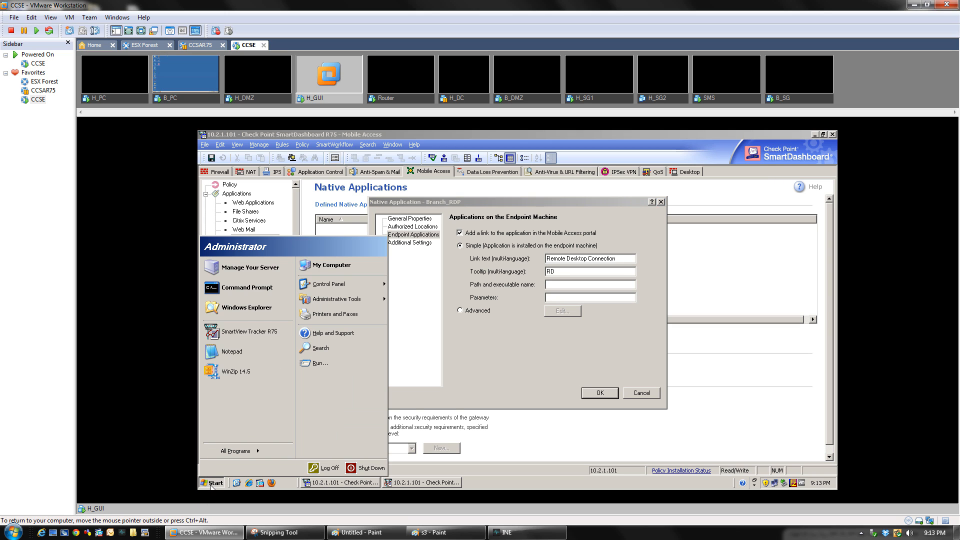
pyautogui.click(324, 269)
pyautogui.click(347, 217)
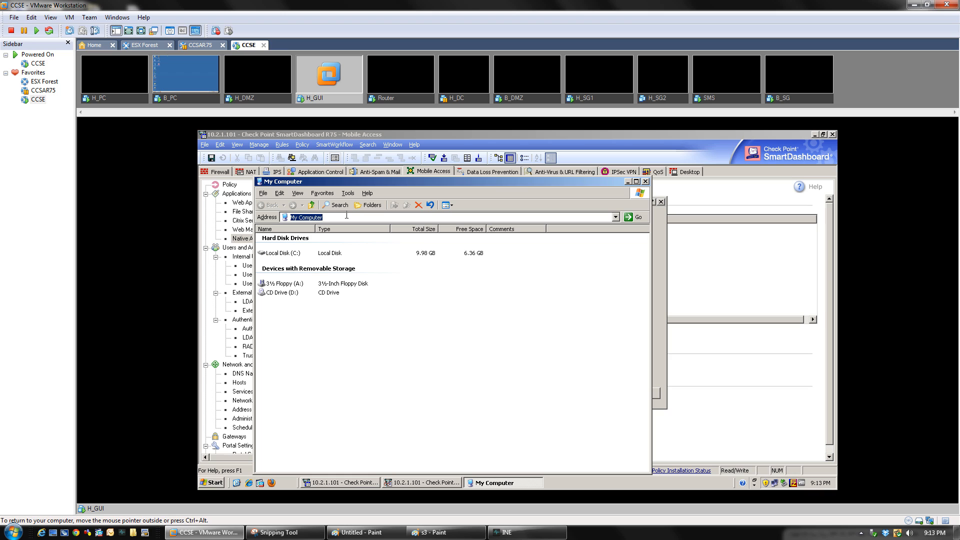
# Autocomplete c:\WINDOWS\system32\mstsc.exe in the My Computer address bar and select the full path
pyautogui.write('c:\\wi')
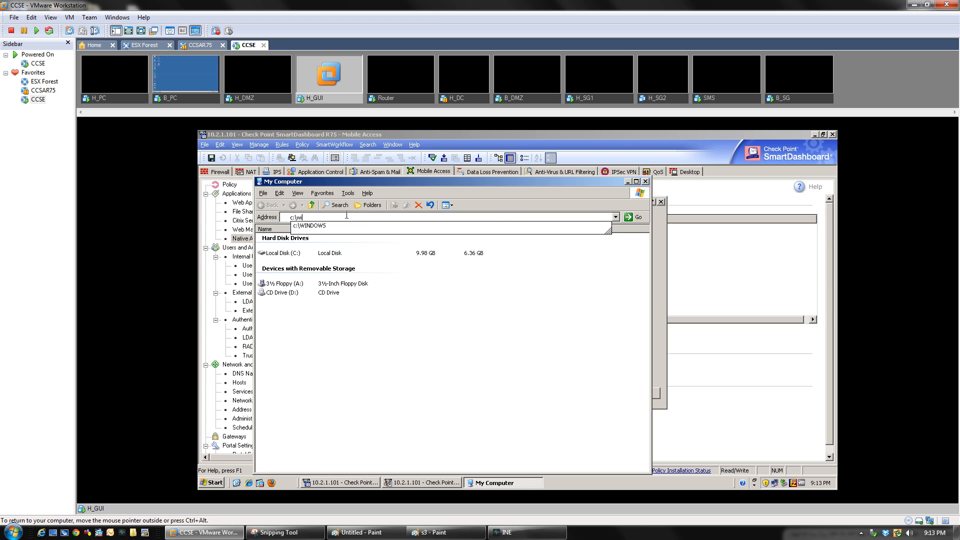
pyautogui.press('Down')
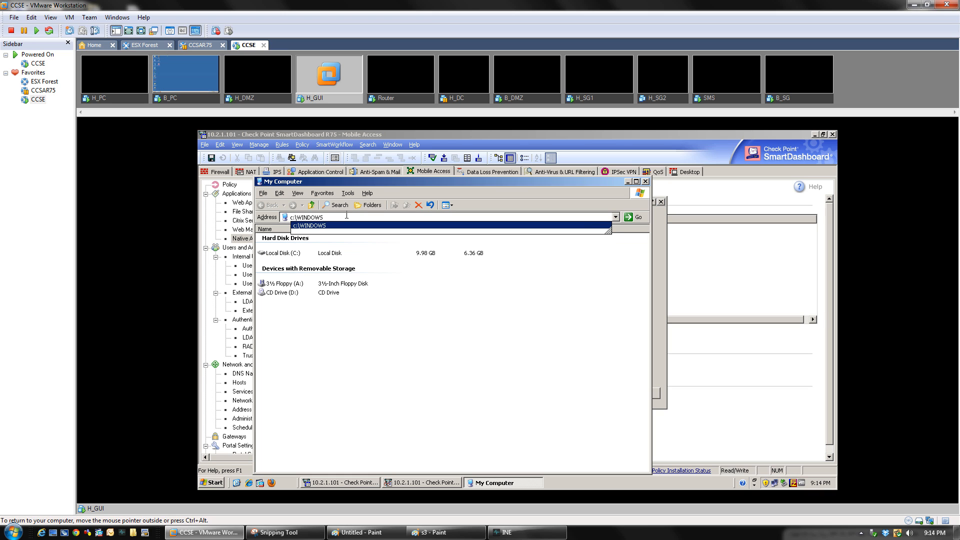
pyautogui.write('\\sy')
pyautogui.press('Down')
pyautogui.press('Down')
pyautogui.press('Down')
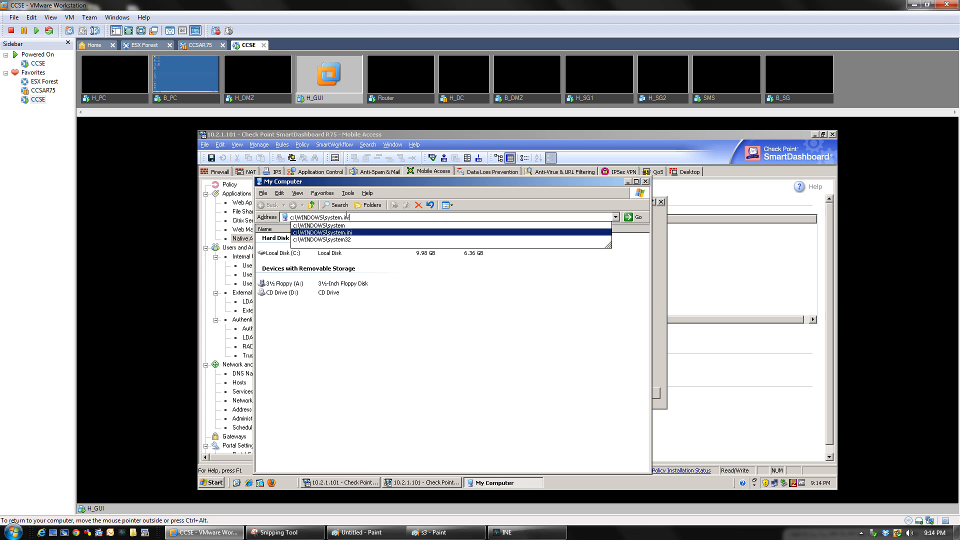
pyautogui.write('\\')
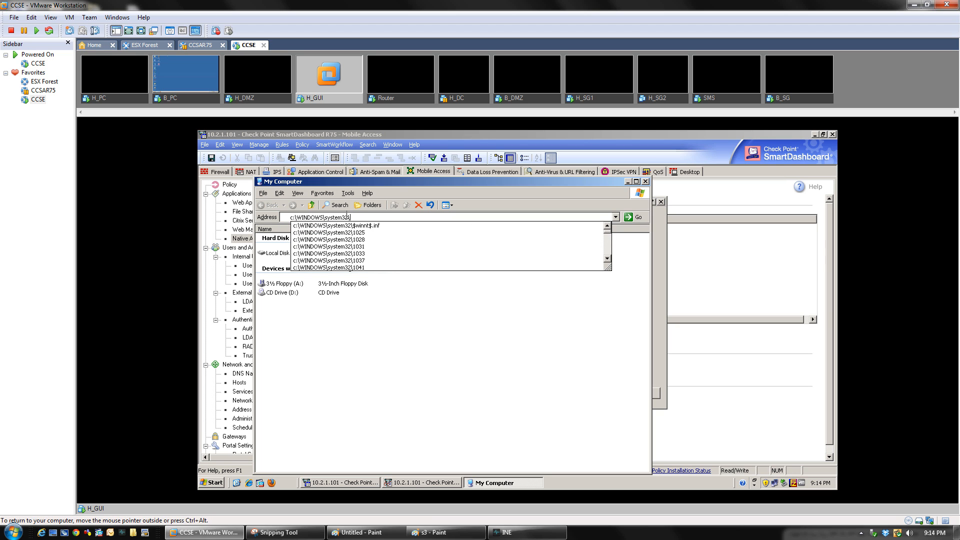
pyautogui.write('ms')
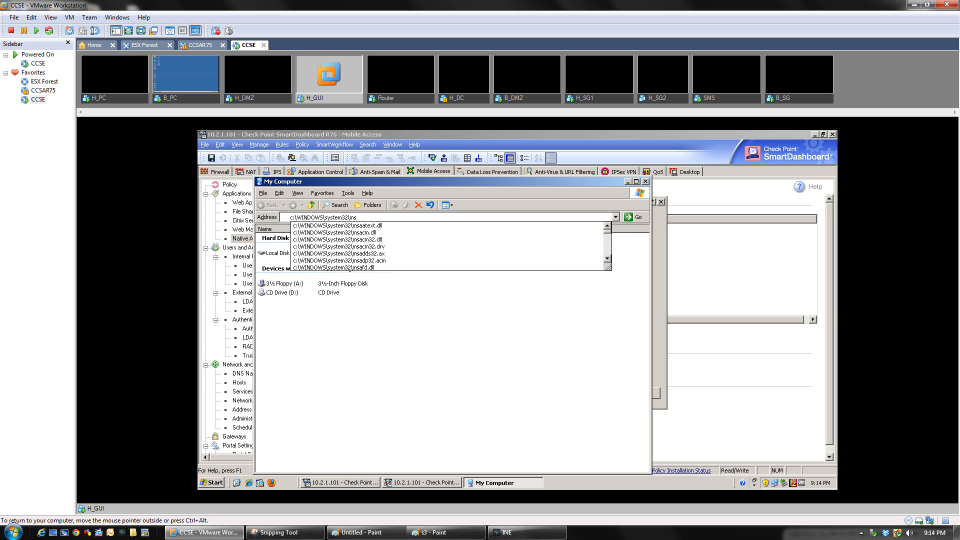
pyautogui.write('tsc')
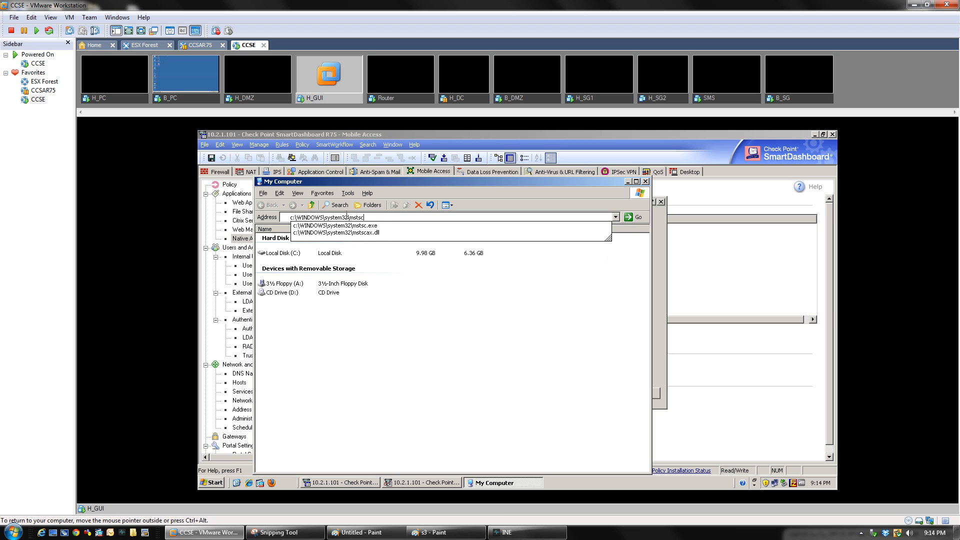
pyautogui.press('Down')
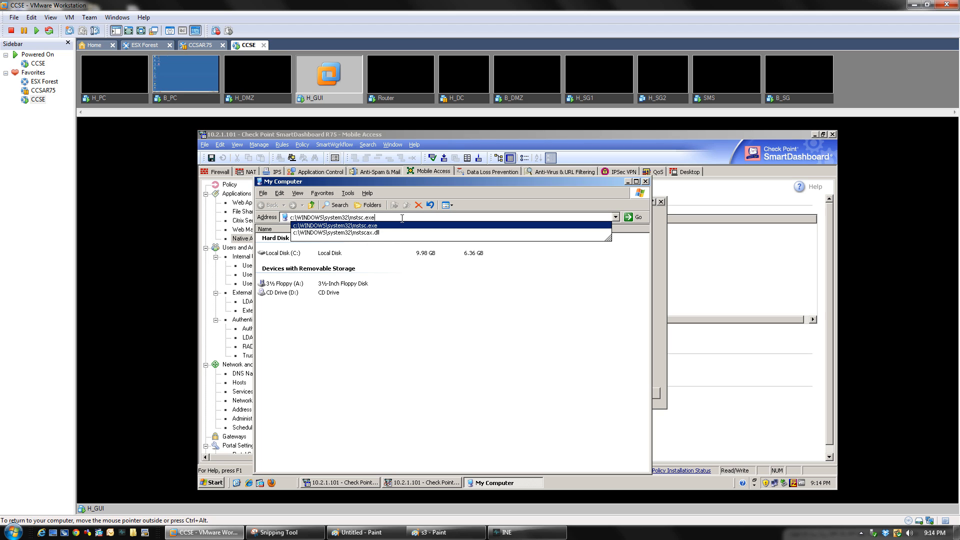
pyautogui.moveTo(390, 218); pyautogui.dragTo(265, 219)
pyautogui.hotkey('ctrl', 'c')
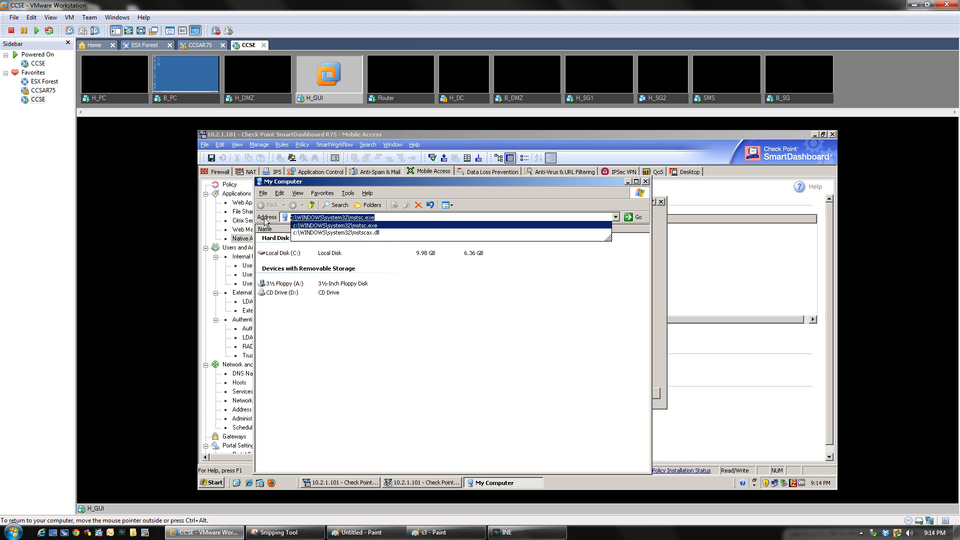
# Paste c:\WINDOWS\system32\mstsc.exe into Branch_RDP's Path and executable name field
pyautogui.click(660, 299)
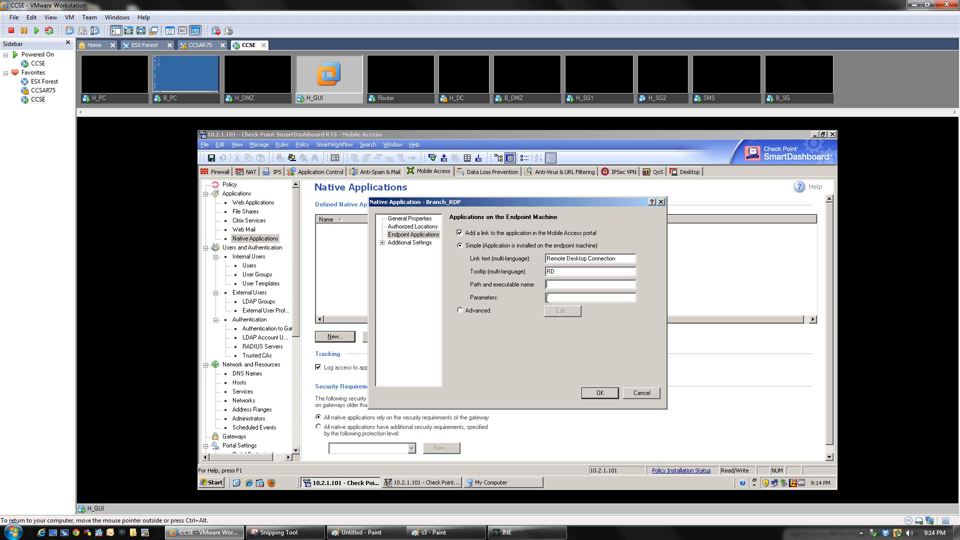
pyautogui.click(553, 283)
pyautogui.hotkey('ctrl', 'v')
# Try 'mstsc -v IP' in the Run box, then begin the Parameters with /v
pyautogui.click(214, 481)
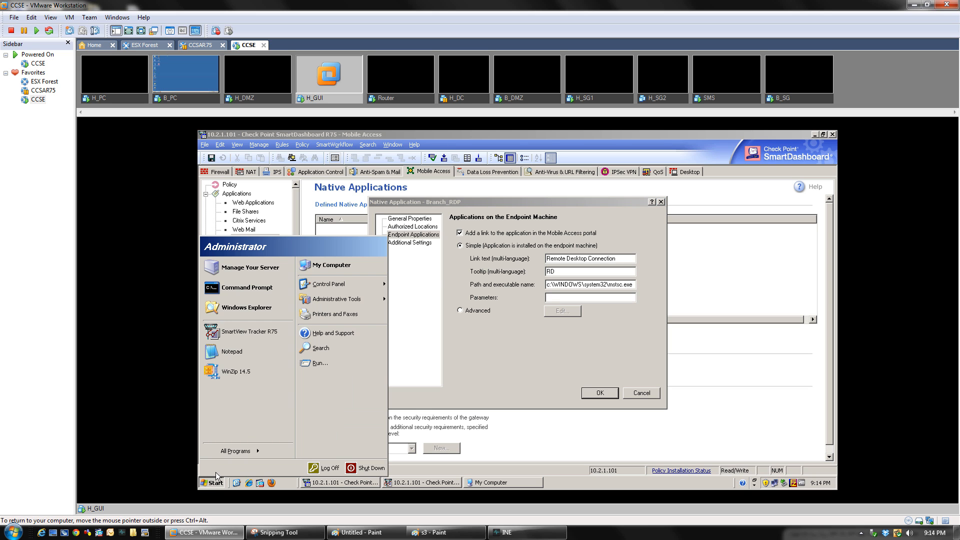
pyautogui.click(314, 363)
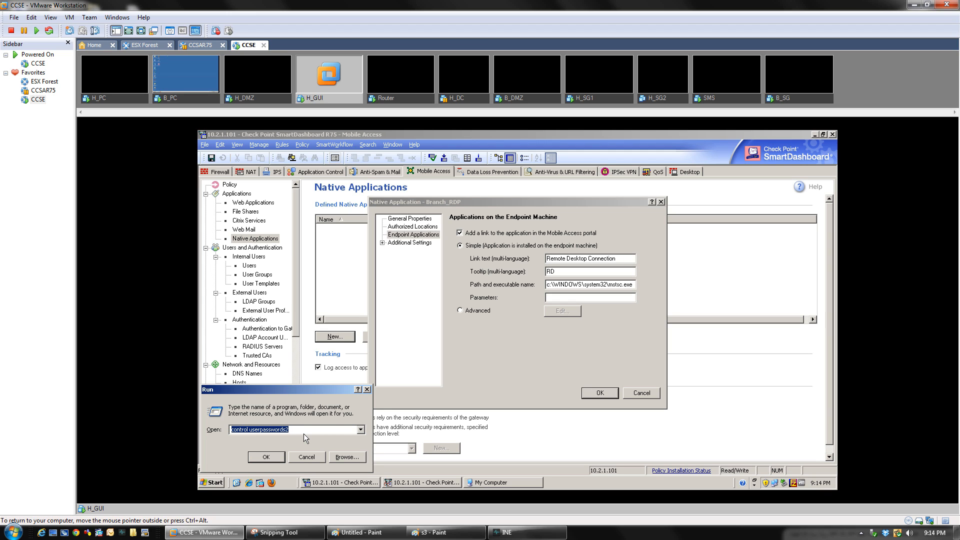
pyautogui.write('mstsc -v IP')
pyautogui.press('BackSpace')
pyautogui.press('BackSpace')
pyautogui.press('BackSpace')
pyautogui.press('BackSpace')
pyautogui.press('BackSpace')
pyautogui.press('BackSpace')
pyautogui.press('BackSpace')
pyautogui.press('BackSpace')
pyautogui.click(555, 298)
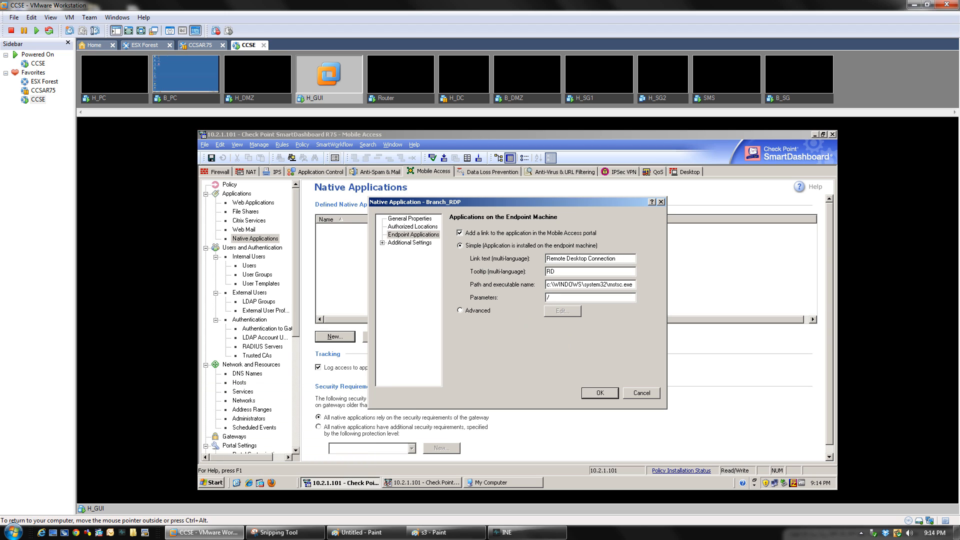
pyautogui.write('v:')
# Run ipconfig in a guest Command Prompt to confirm the host's IP address
pyautogui.click(212, 483)
pyautogui.click(249, 292)
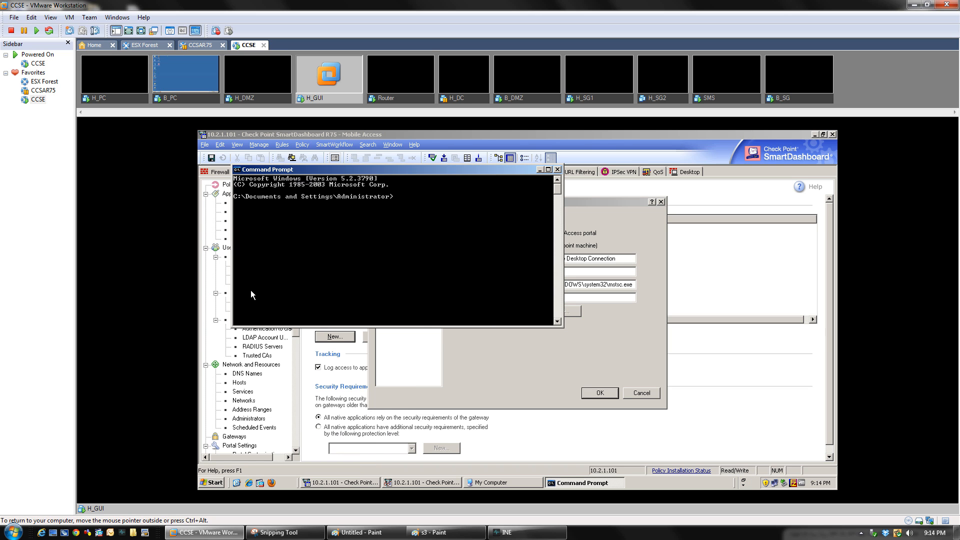
pyautogui.write('ipconfig')
pyautogui.press('Return')
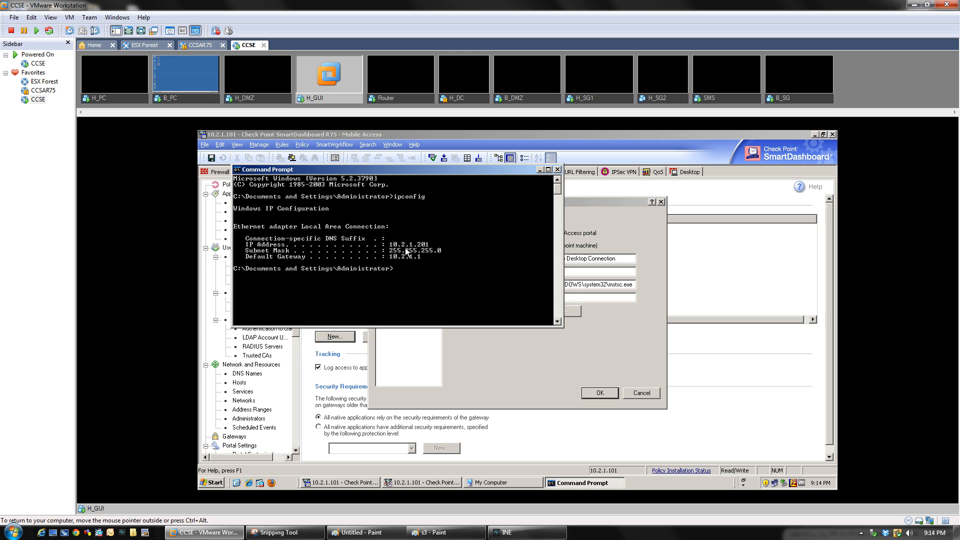
# Complete Branch_RDP's Parameters as /v:10.2.1.201 /w:1024 /h:768
pyautogui.click(594, 297)
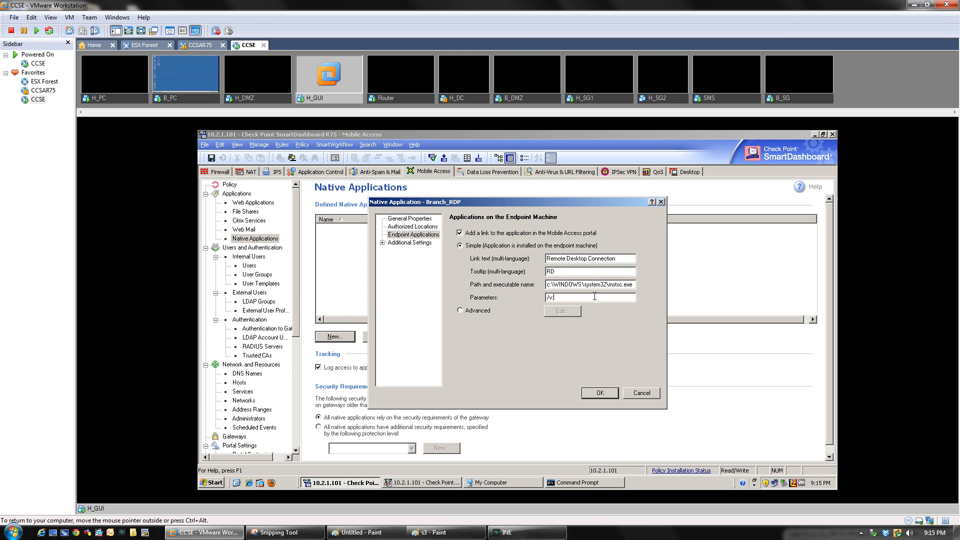
pyautogui.write('10.2.1.201')
pyautogui.write('w')
pyautogui.write('1024 /h:768')
# Look at the Advanced endpoint application list, then return to Simple mode
pyautogui.click(460, 311)
pyautogui.click(559, 311)
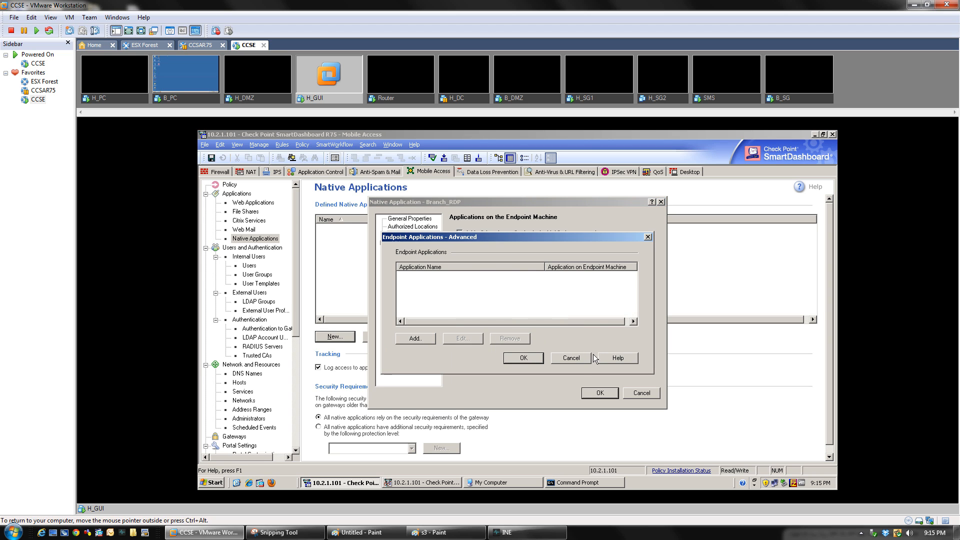
pyautogui.click(575, 357)
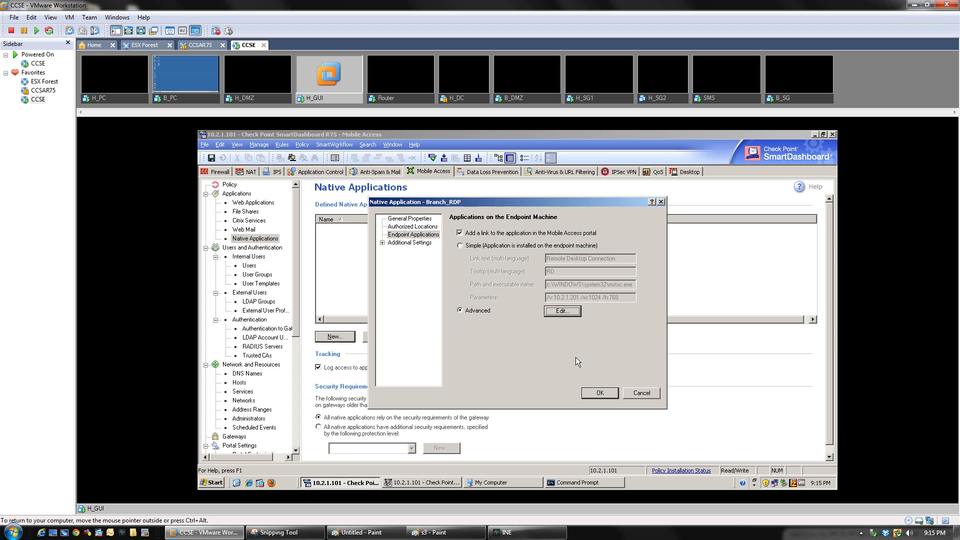
pyautogui.click(461, 247)
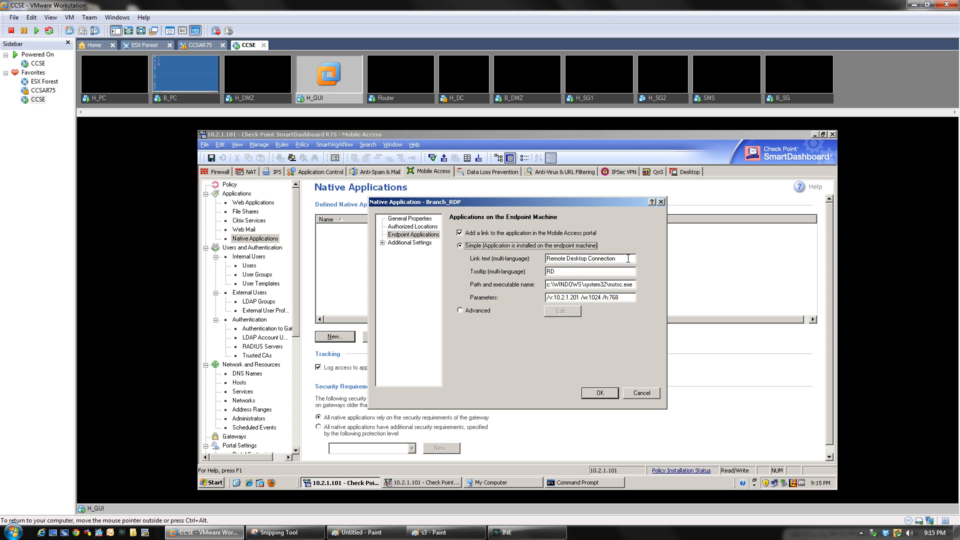
# Review the link text, mstsc.exe path and /v:10.2.1.201 /w:1024 /h:768 parameters
pyautogui.moveTo(623, 258); pyautogui.dragTo(544, 271)
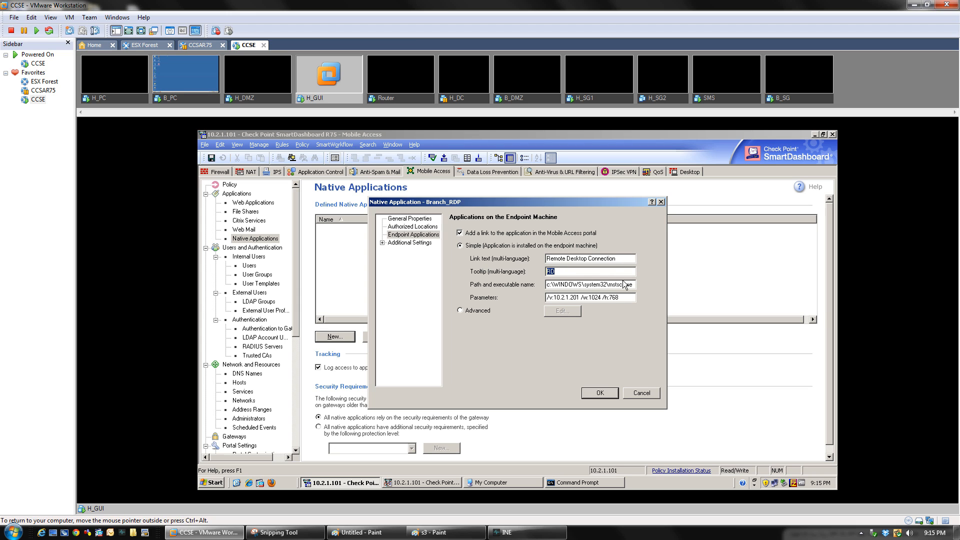
pyautogui.moveTo(633, 284); pyautogui.dragTo(536, 283)
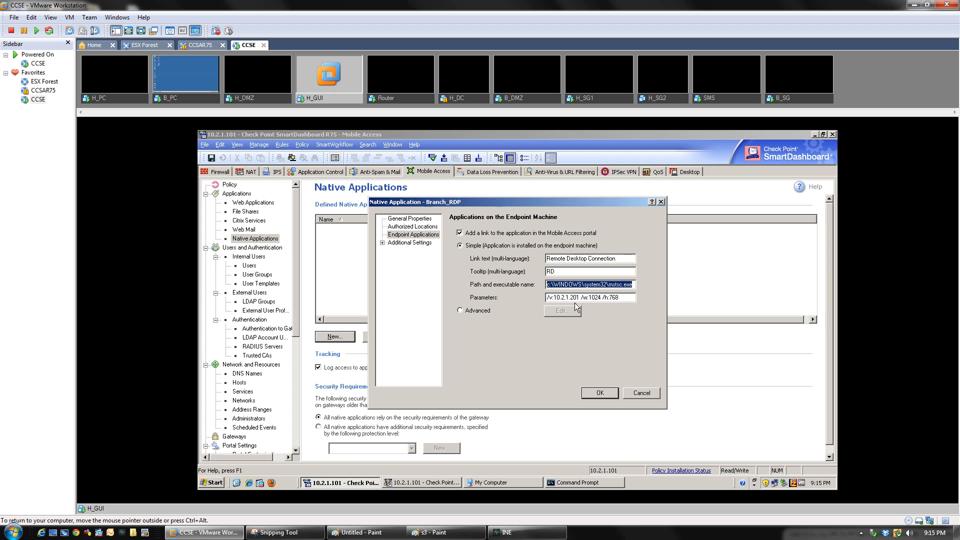
pyautogui.moveTo(632, 298); pyautogui.dragTo(543, 300)
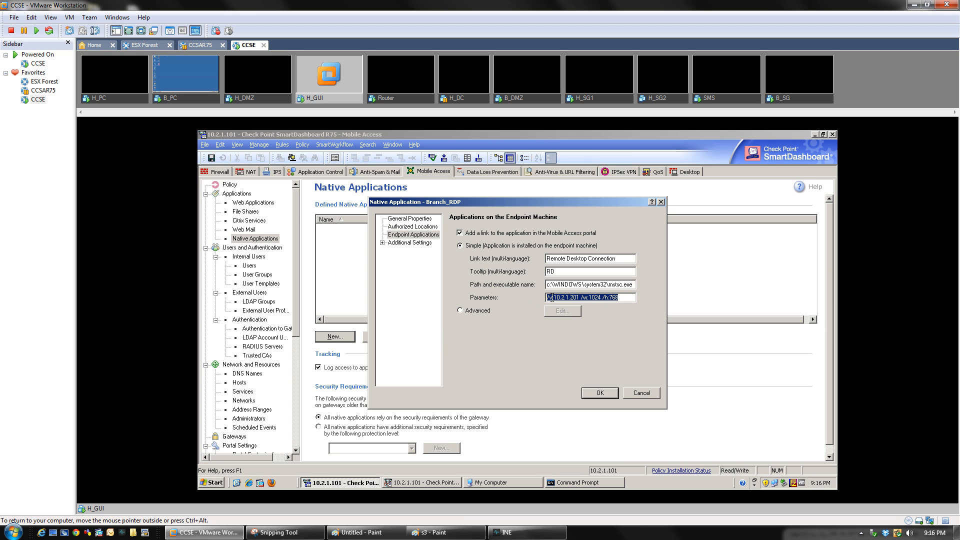
pyautogui.click(604, 481)
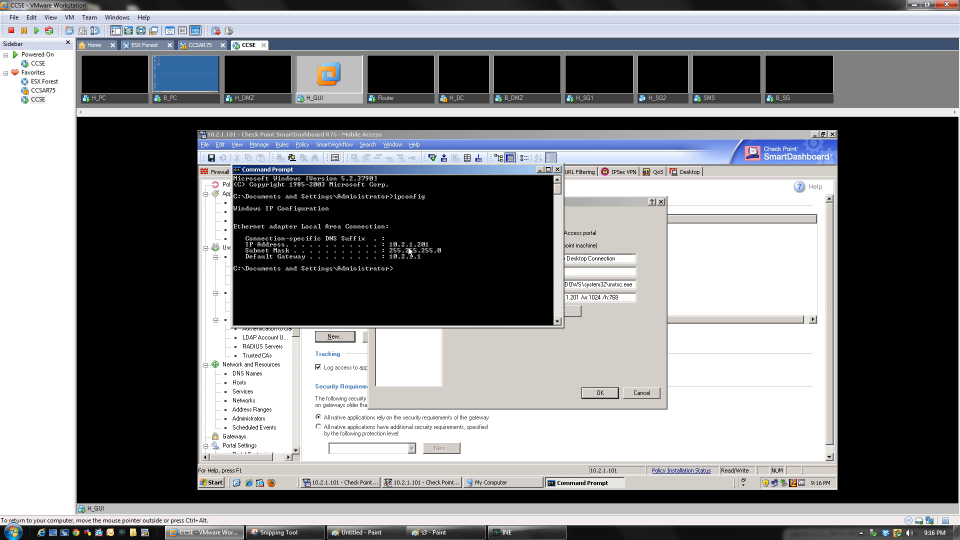
pyautogui.click(603, 344)
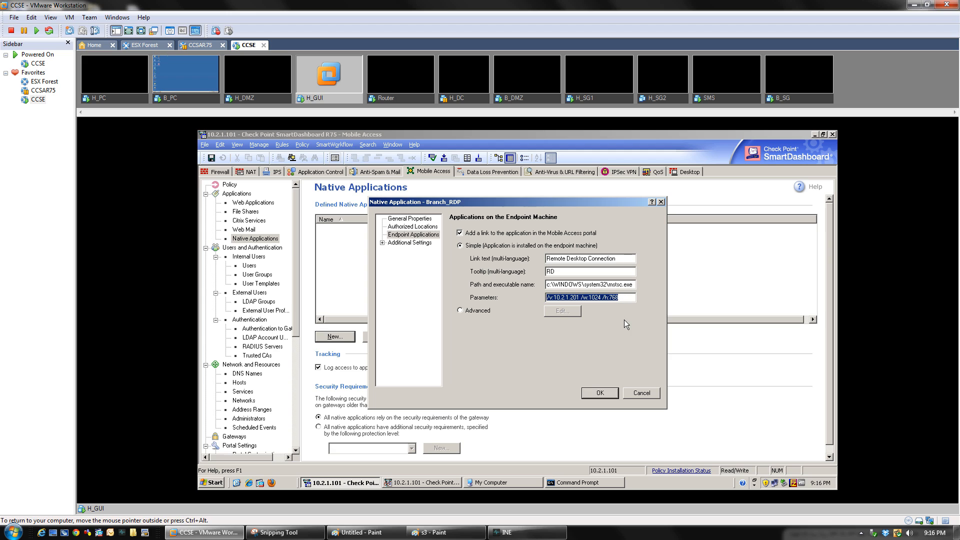
pyautogui.click(626, 297)
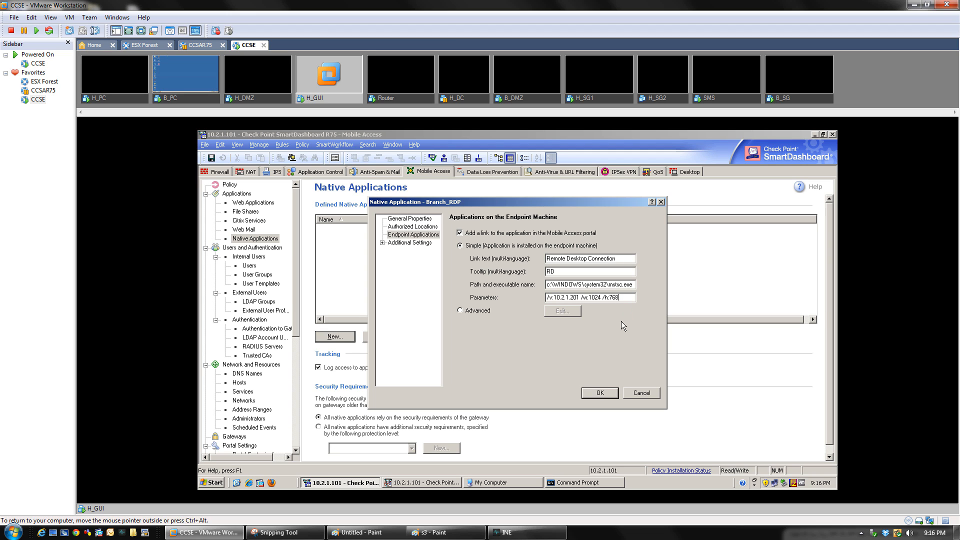
# Look over Additional Settings and Protection Level, then save the Branch_RDP application
pyautogui.click(382, 243)
pyautogui.click(416, 249)
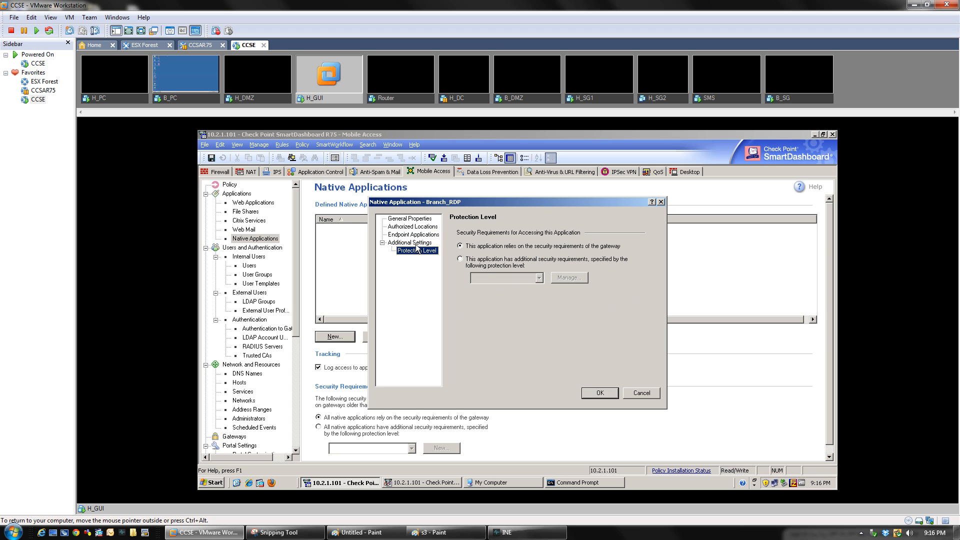
pyautogui.click(415, 243)
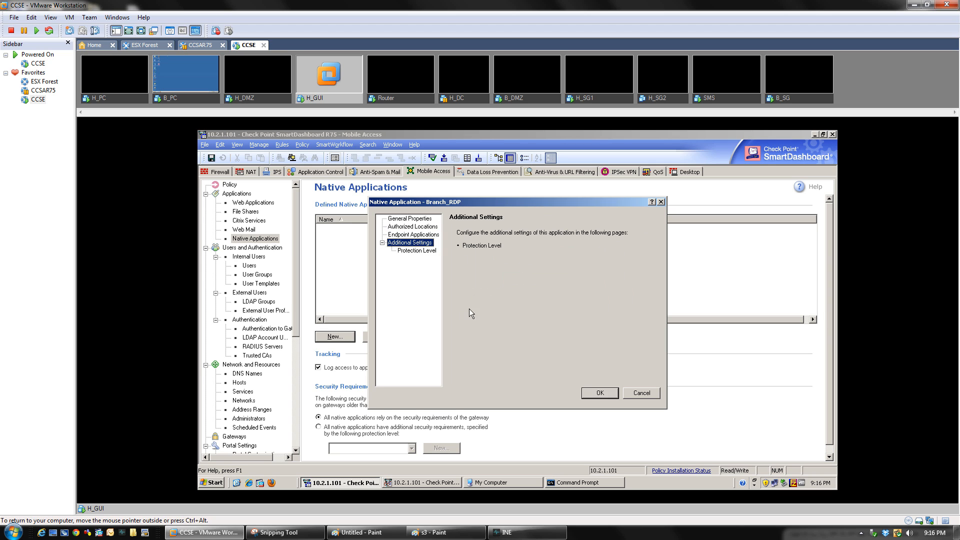
pyautogui.click(599, 392)
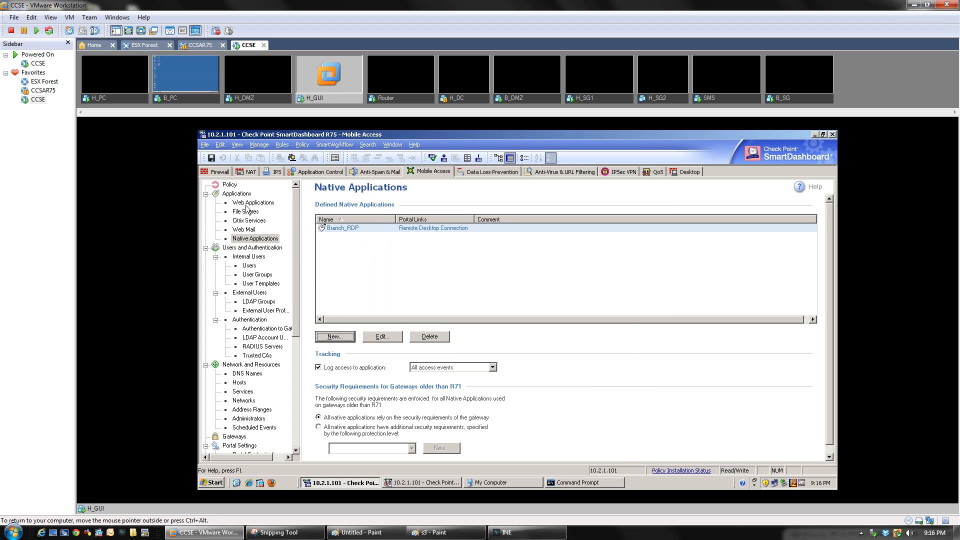
# Add Branch_RDP next to FileShare in Mobile Access rule 1 and save the rule
pyautogui.click(233, 185)
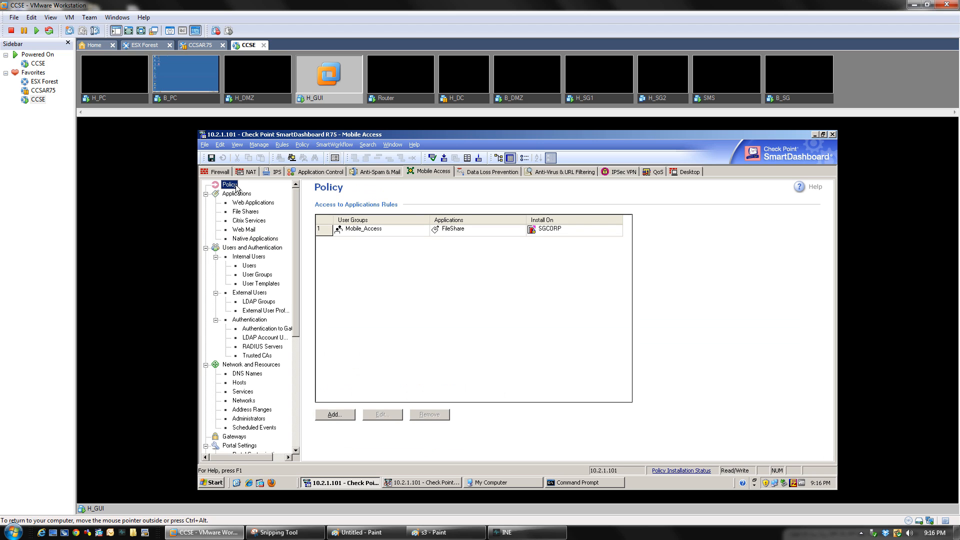
pyautogui.doubleClick(377, 231)
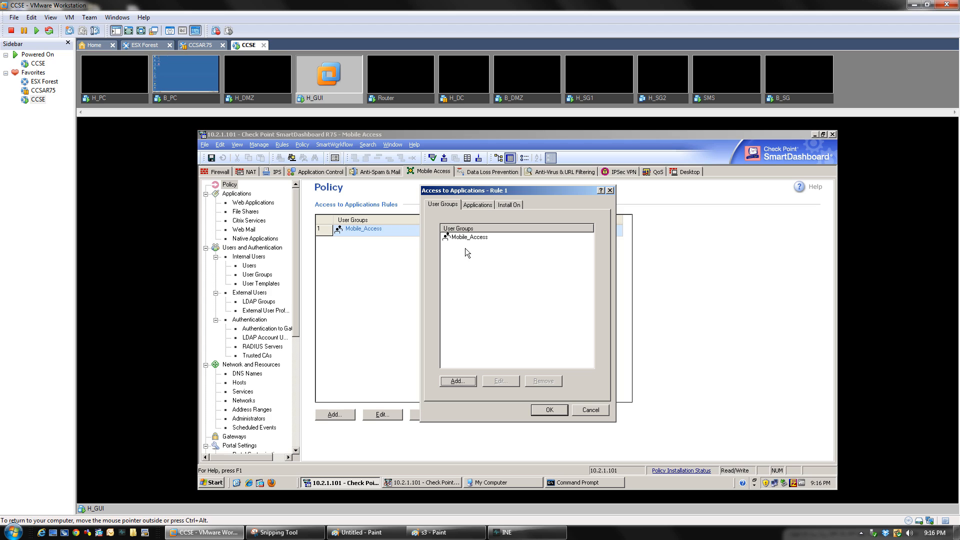
pyautogui.click(475, 205)
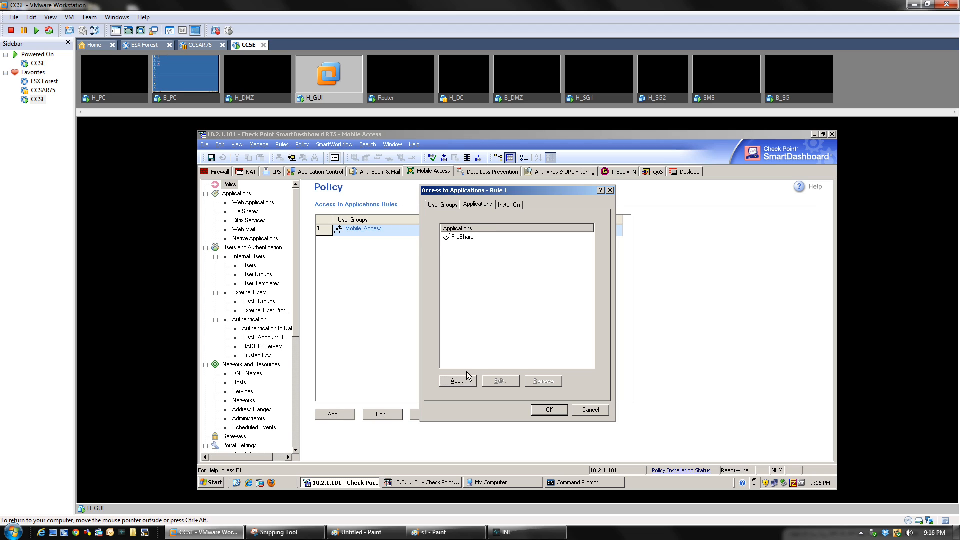
pyautogui.click(458, 381)
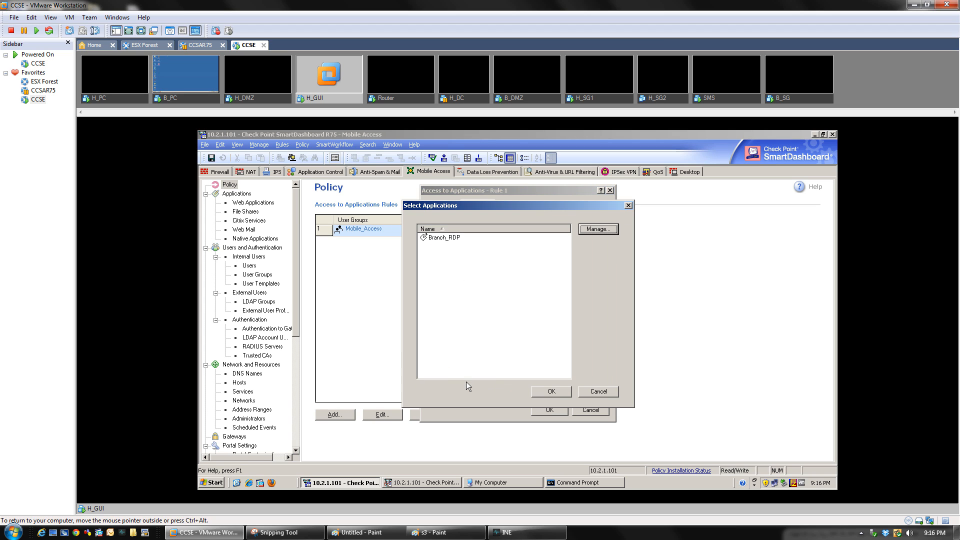
pyautogui.doubleClick(443, 237)
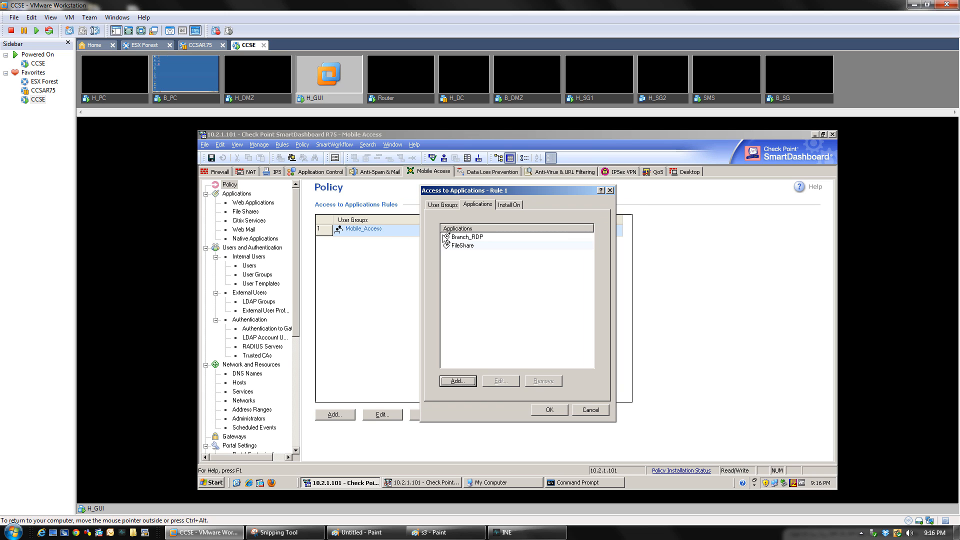
pyautogui.click(517, 205)
pyautogui.click(477, 205)
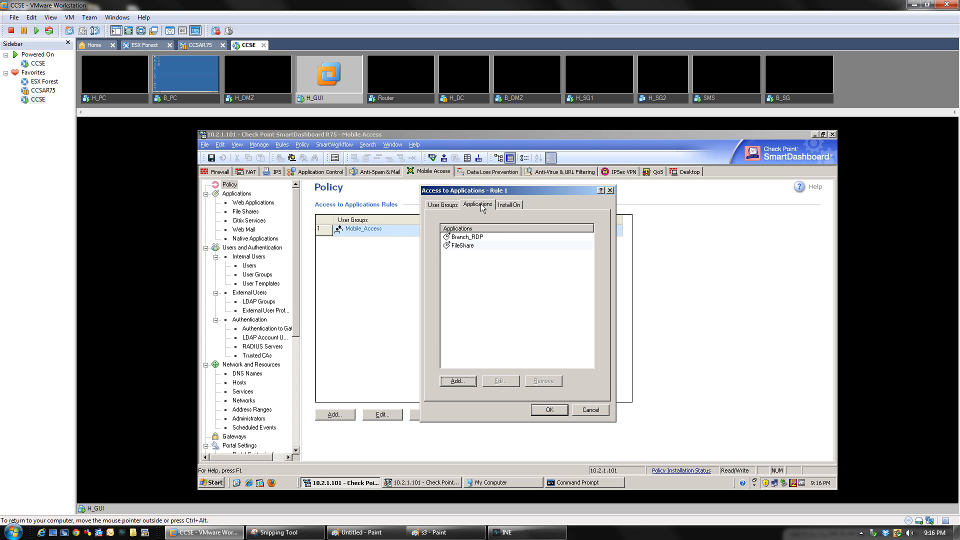
pyautogui.click(443, 205)
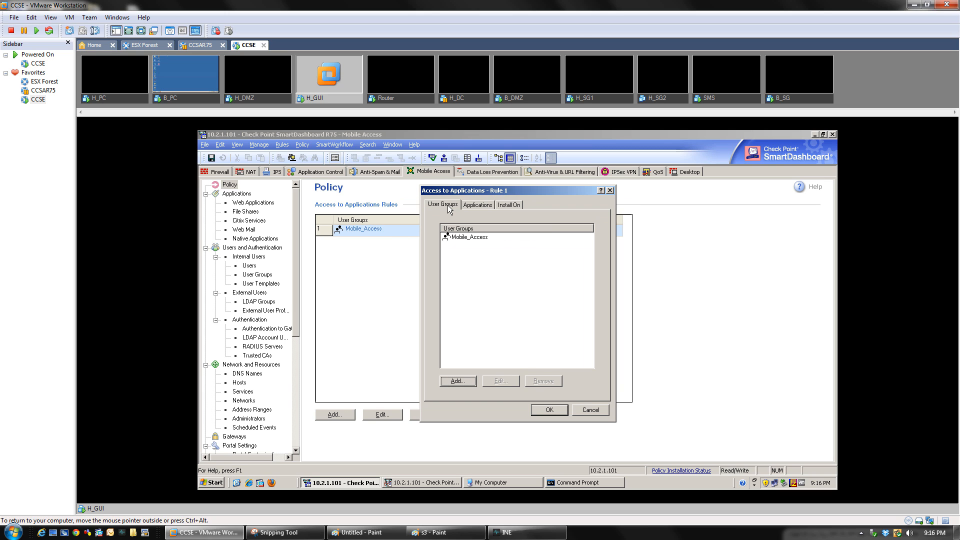
pyautogui.click(550, 410)
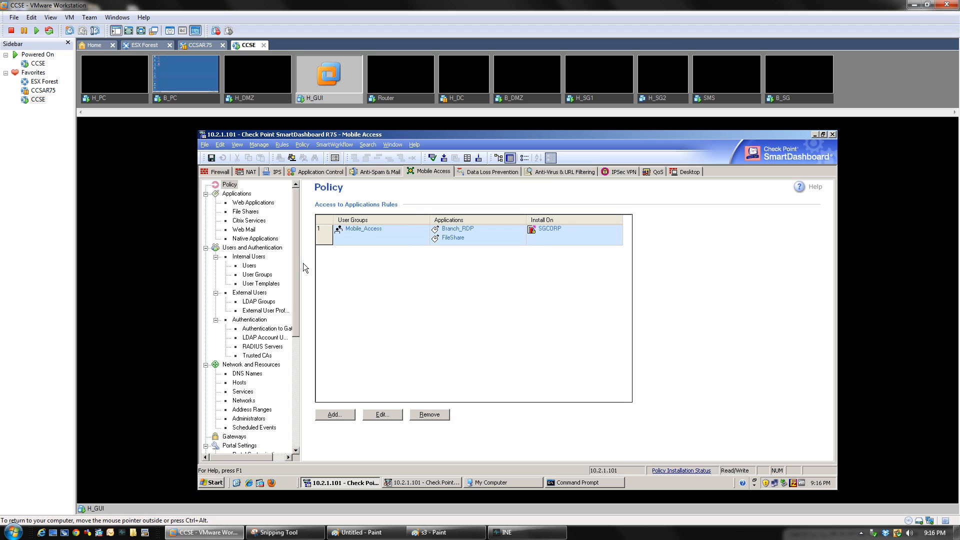
# On the Native Applications page, keep logging set to All access events
pyautogui.click(255, 238)
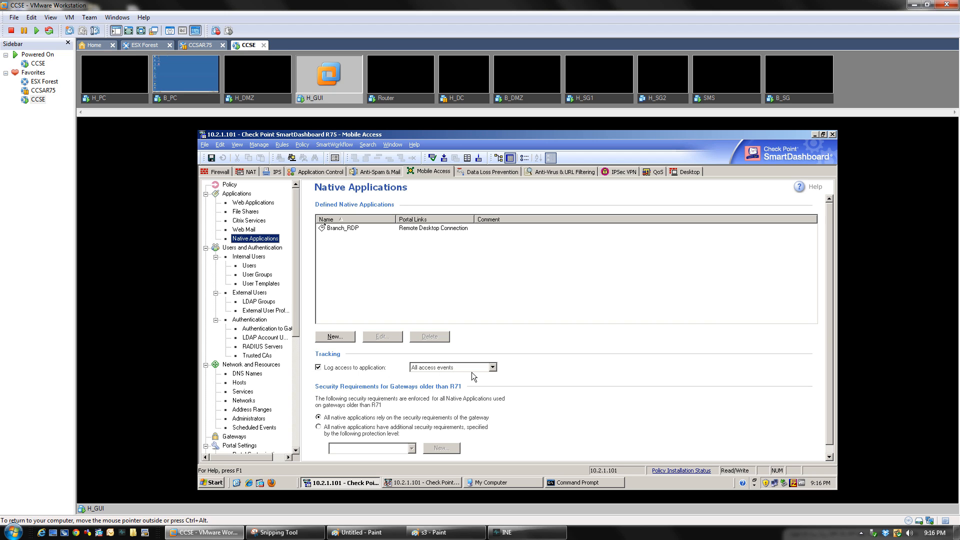
pyautogui.click(493, 369)
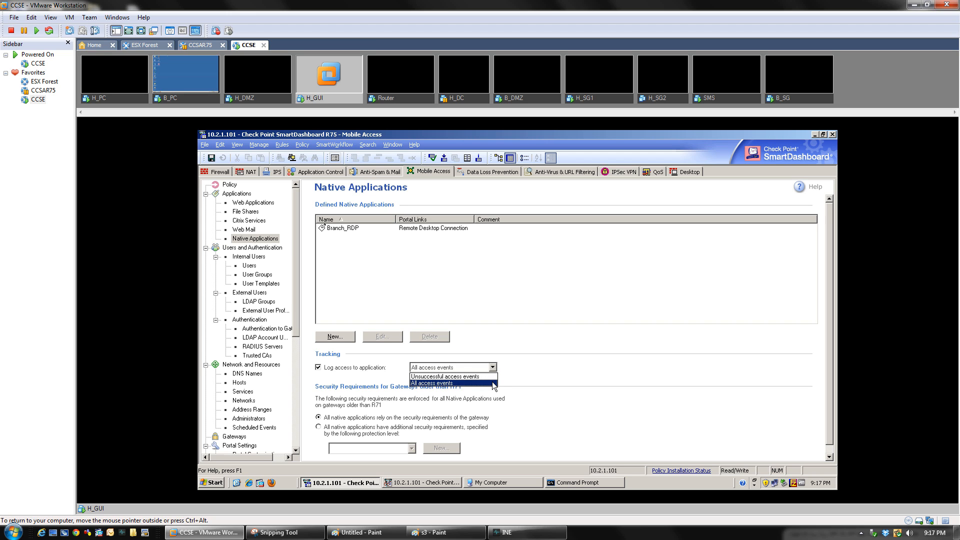
pyautogui.click(492, 383)
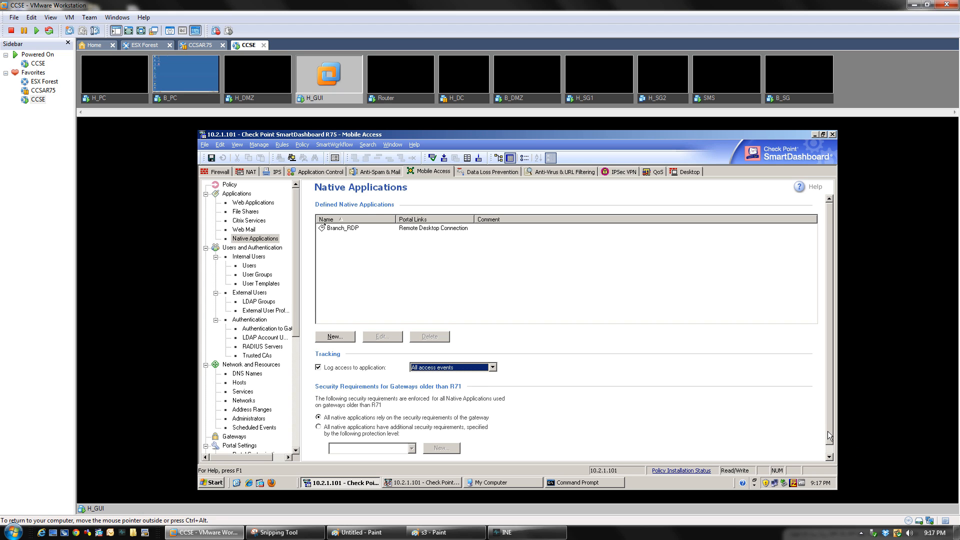
pyautogui.moveTo(827, 434); pyautogui.dragTo(834, 453)
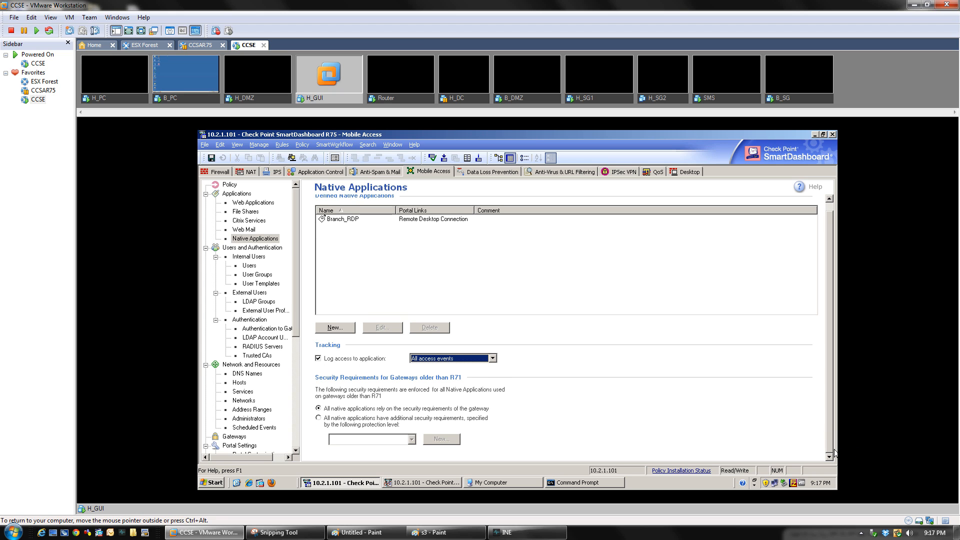
# Save the configuration, cancel the policy installation, and bring up the Policy menu
pyautogui.click(211, 158)
pyautogui.click(443, 158)
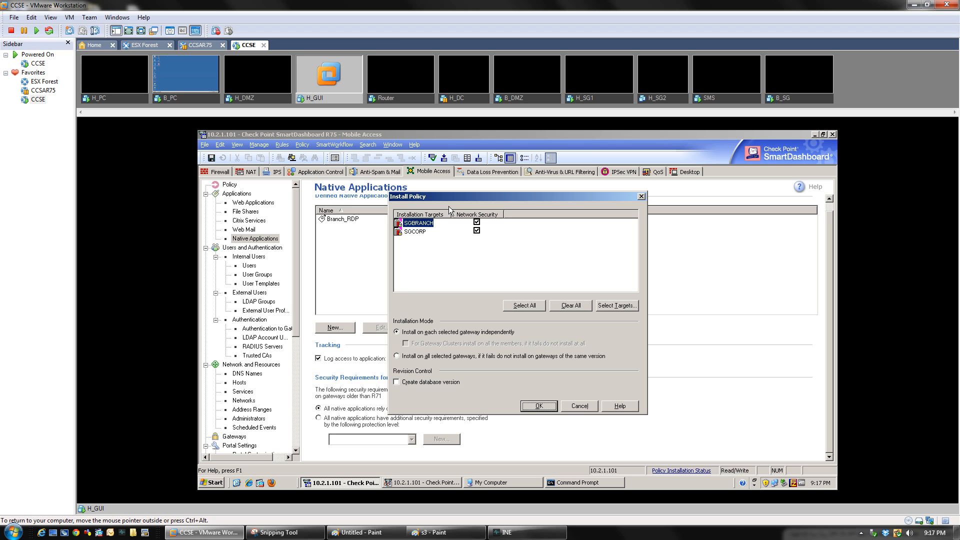
pyautogui.click(584, 409)
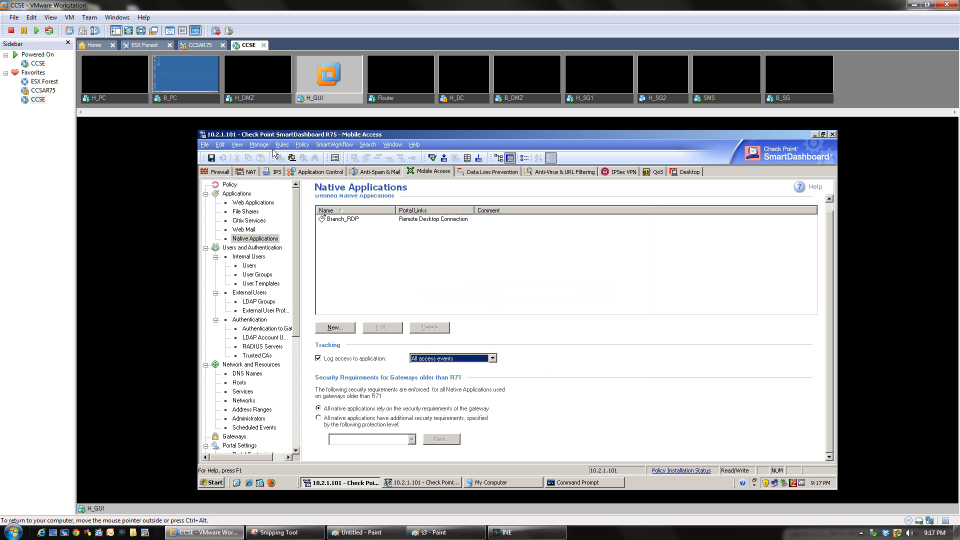
pyautogui.click(300, 146)
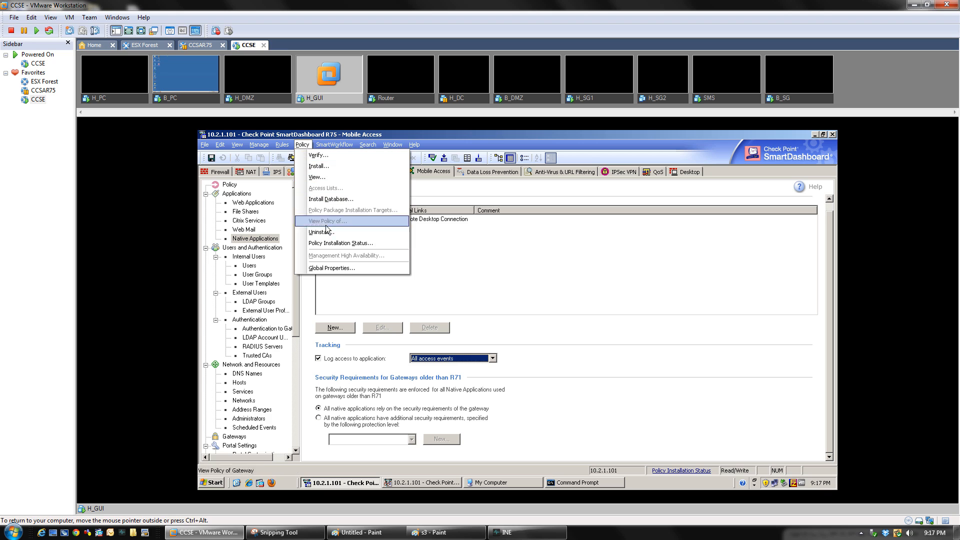
# Show the SSL Network Extender page under Remote Access in Global Properties
pyautogui.click(363, 268)
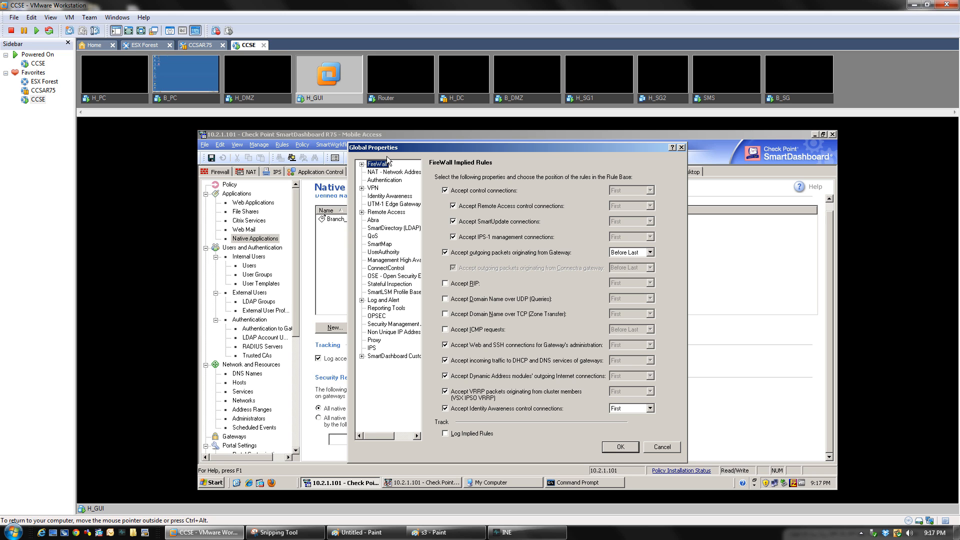
pyautogui.click(680, 147)
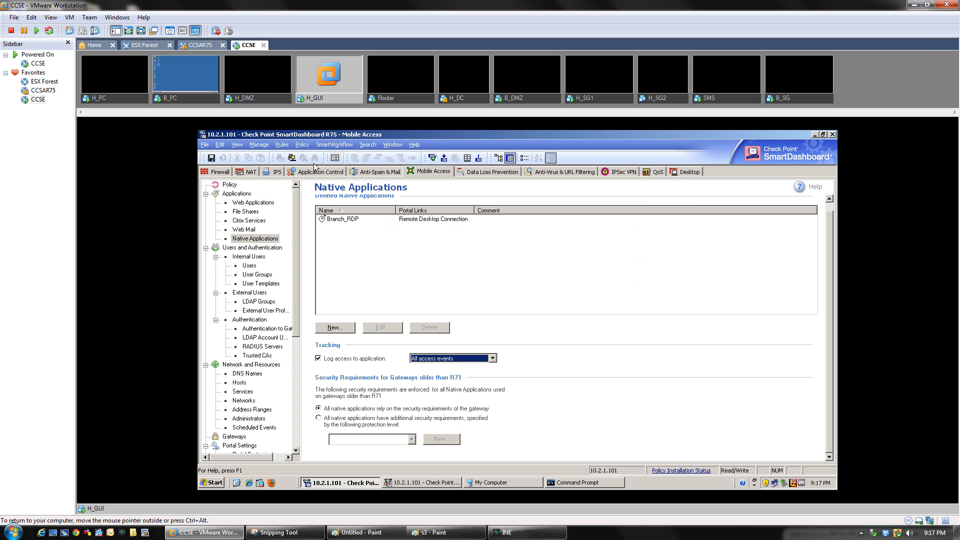
pyautogui.click(302, 144)
pyautogui.click(316, 267)
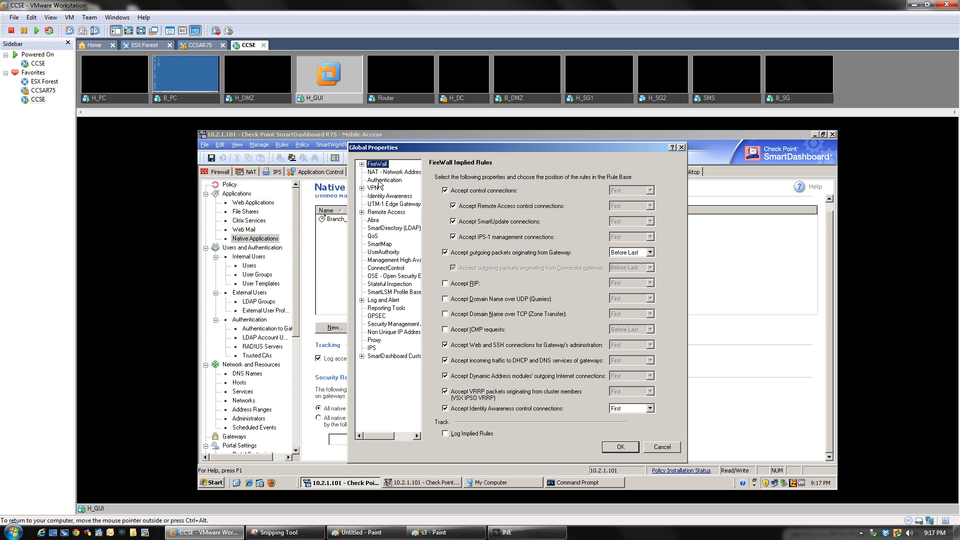
pyautogui.click(365, 212)
pyautogui.click(362, 213)
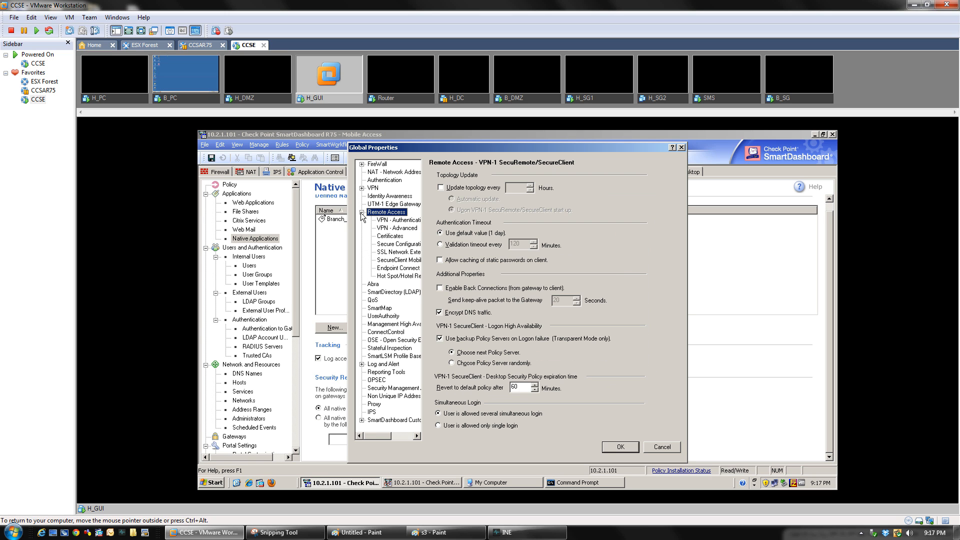
pyautogui.click(388, 254)
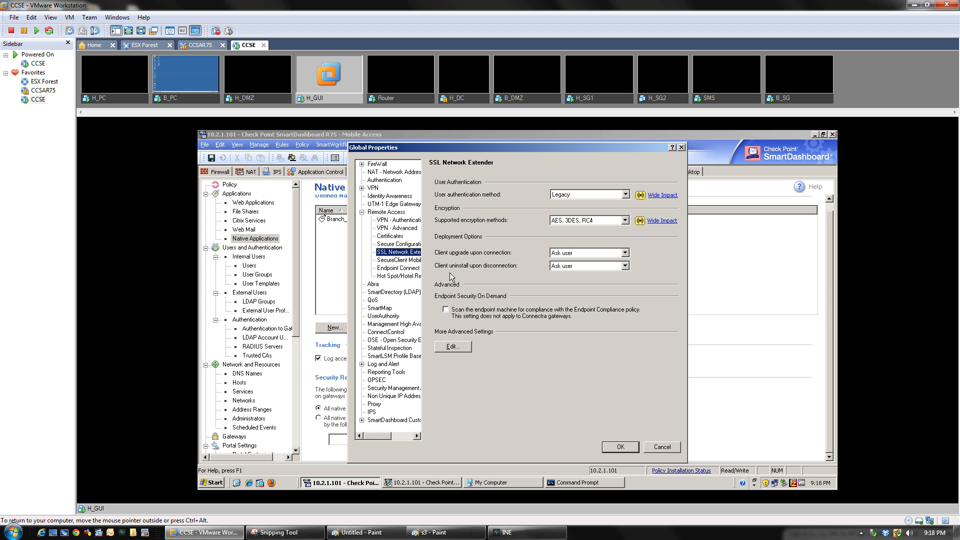
pyautogui.click(625, 194)
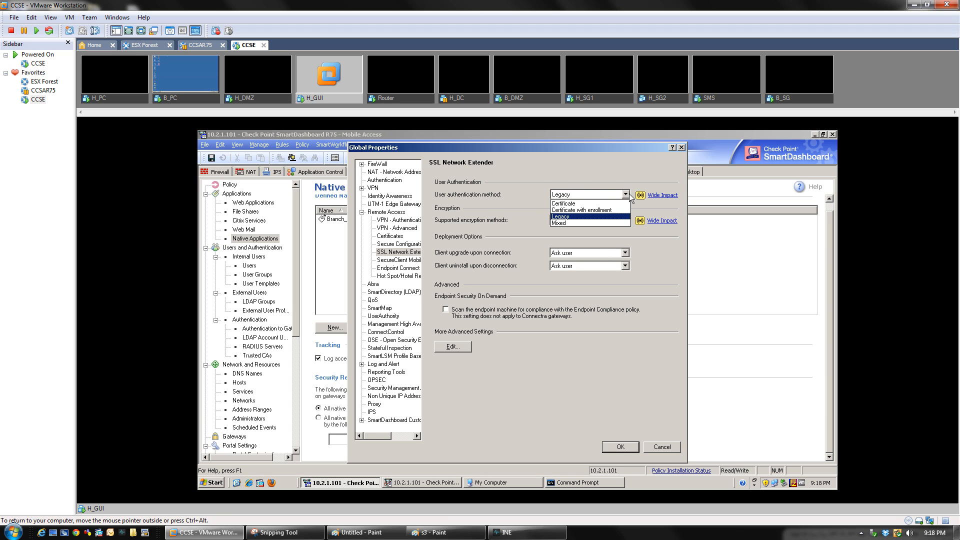
pyautogui.click(629, 197)
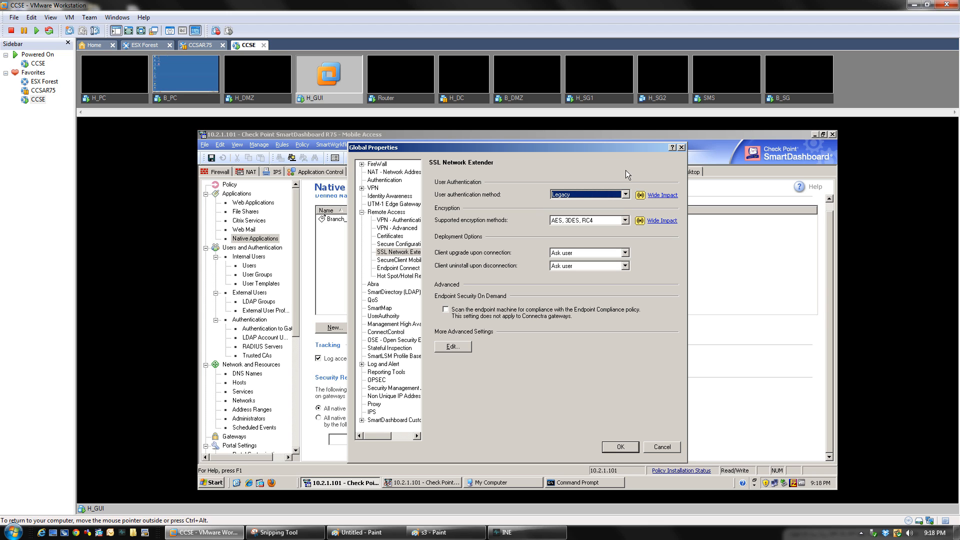
pyautogui.click(673, 199)
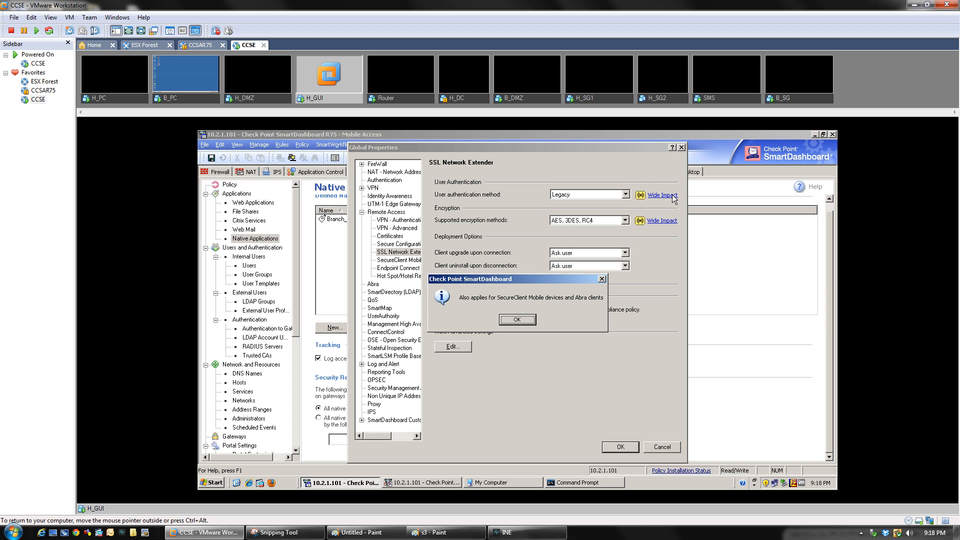
pyautogui.click(516, 319)
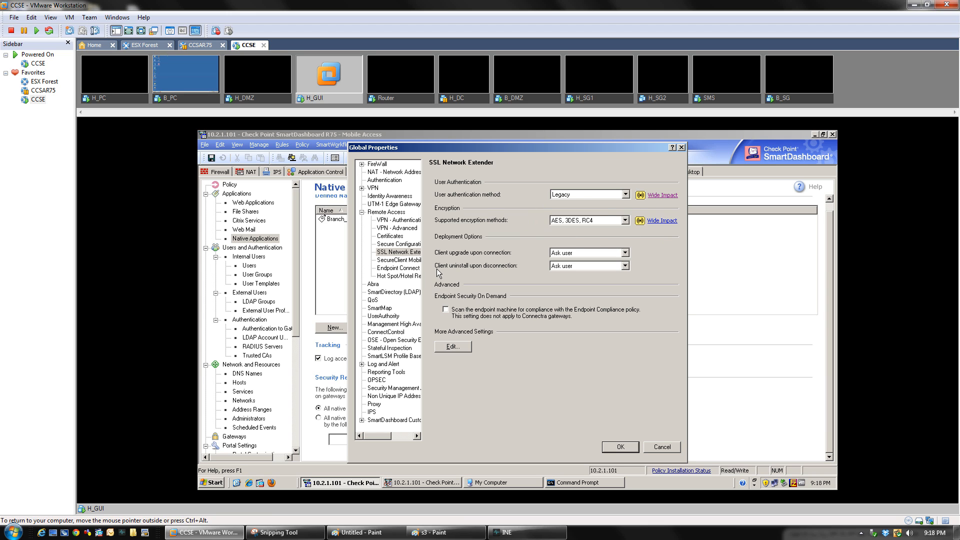
pyautogui.click(624, 266)
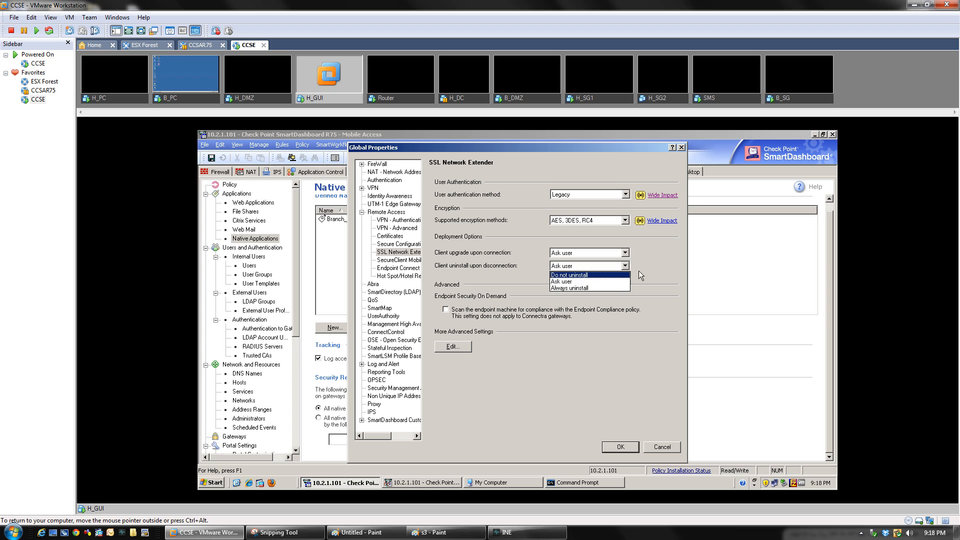
pyautogui.click(658, 261)
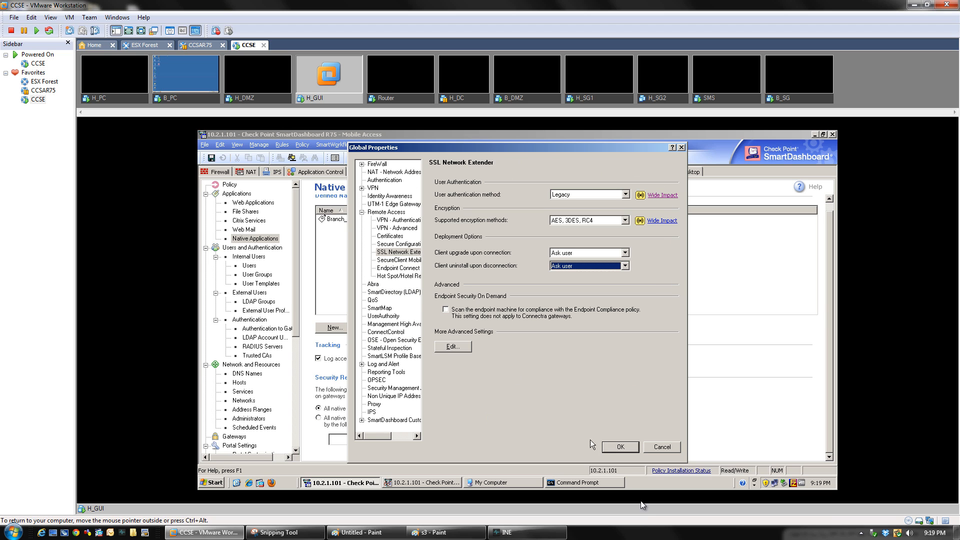
pyautogui.click(616, 447)
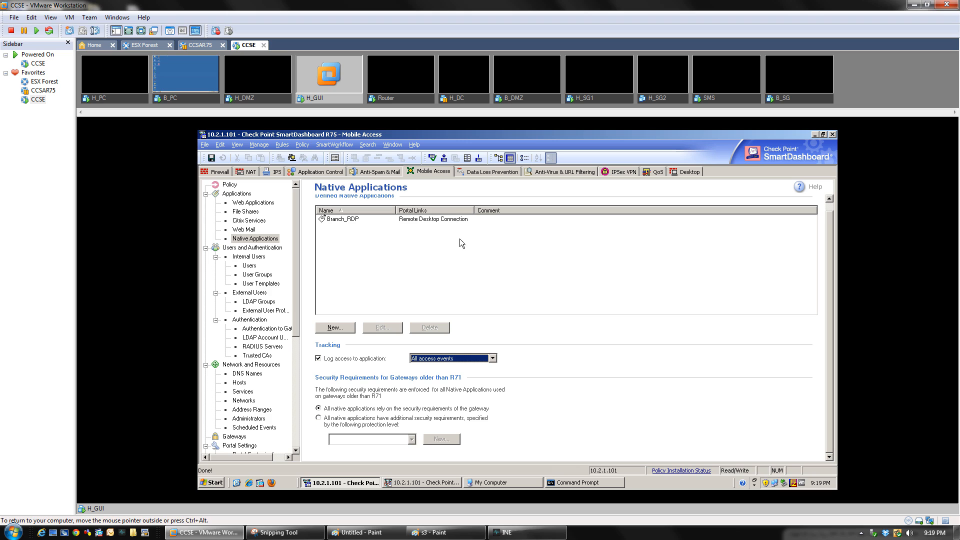
# Install the policy on both the SGBRANCH and SGCORP gateways
pyautogui.click(433, 157)
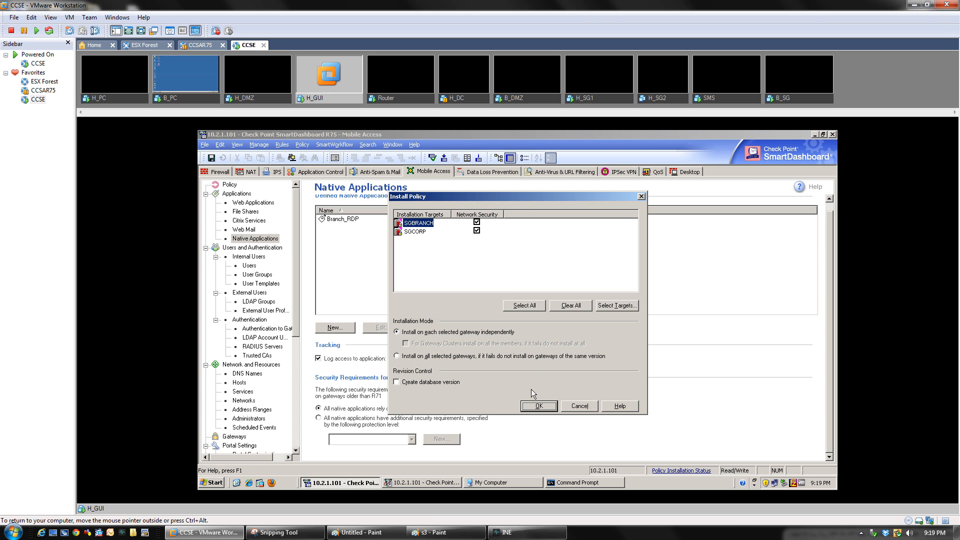
pyautogui.click(530, 405)
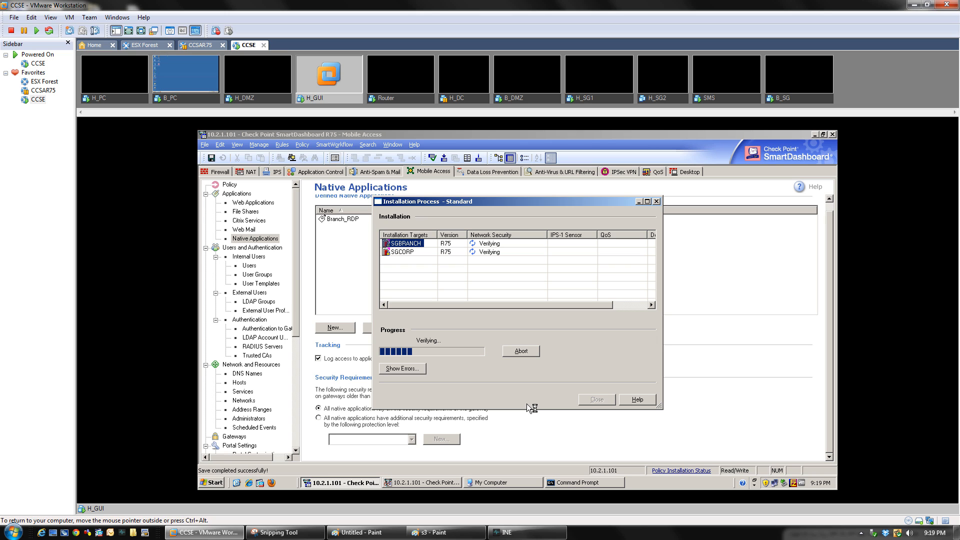
# Delete all browsing history in Internet Explorer on B_PC
pyautogui.click(191, 98)
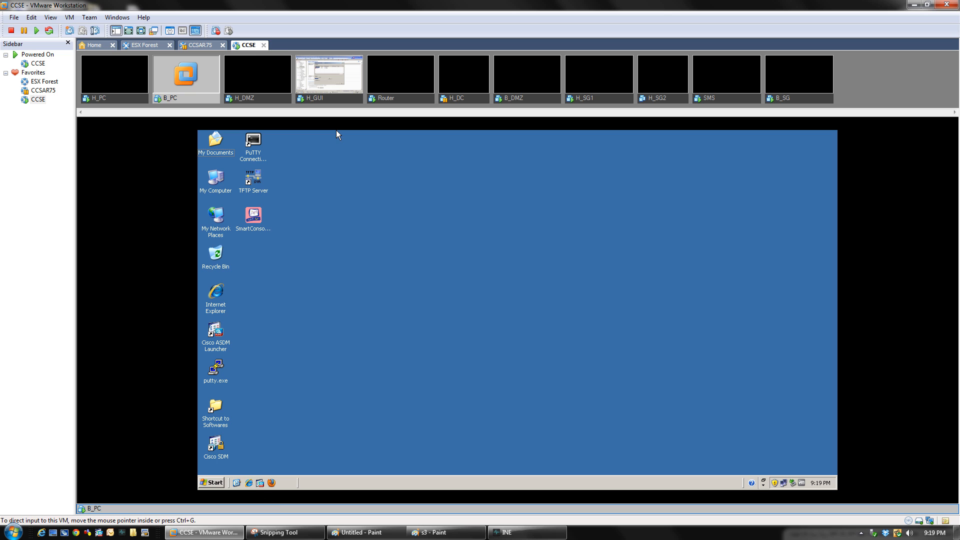
pyautogui.click(252, 485)
pyautogui.click(821, 178)
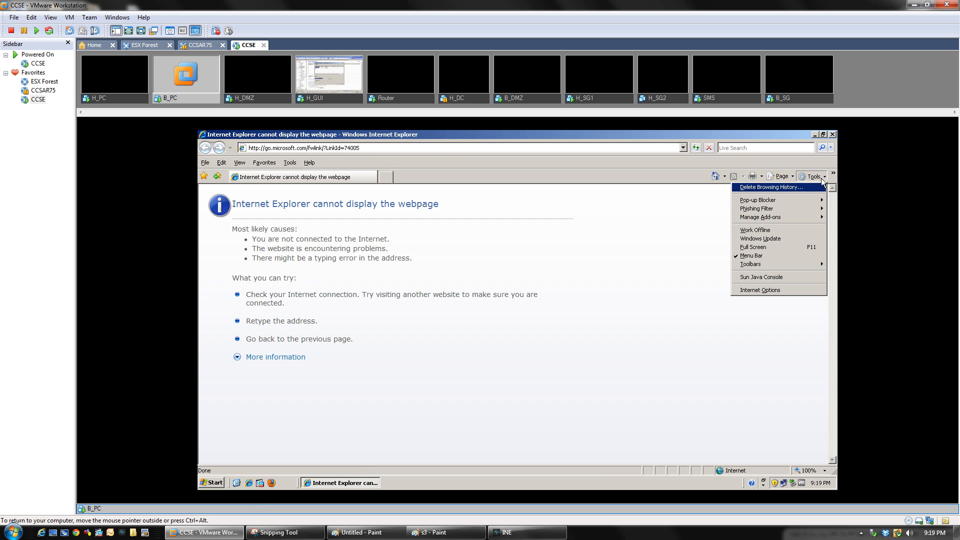
pyautogui.click(774, 290)
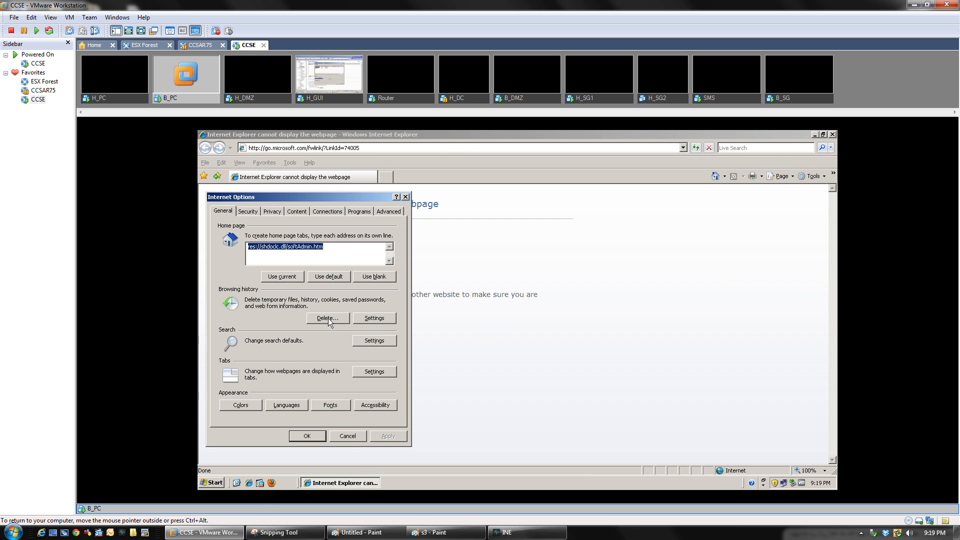
pyautogui.click(329, 319)
pyautogui.click(341, 397)
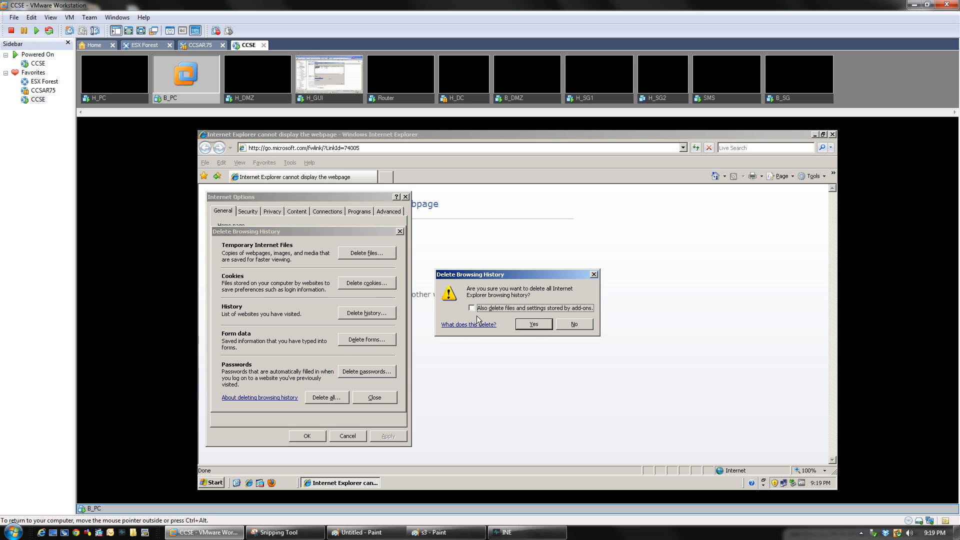
pyautogui.click(527, 326)
pyautogui.click(317, 436)
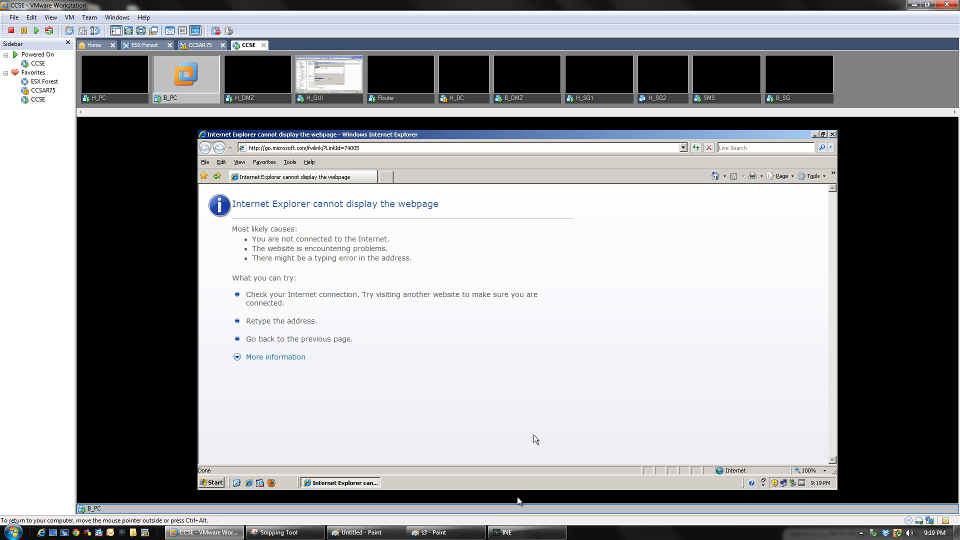
pyautogui.click(506, 533)
pyautogui.click(506, 533)
# Confirm the policy installed on both gateways in H_GUI, then return to B_PC
pyautogui.click(342, 100)
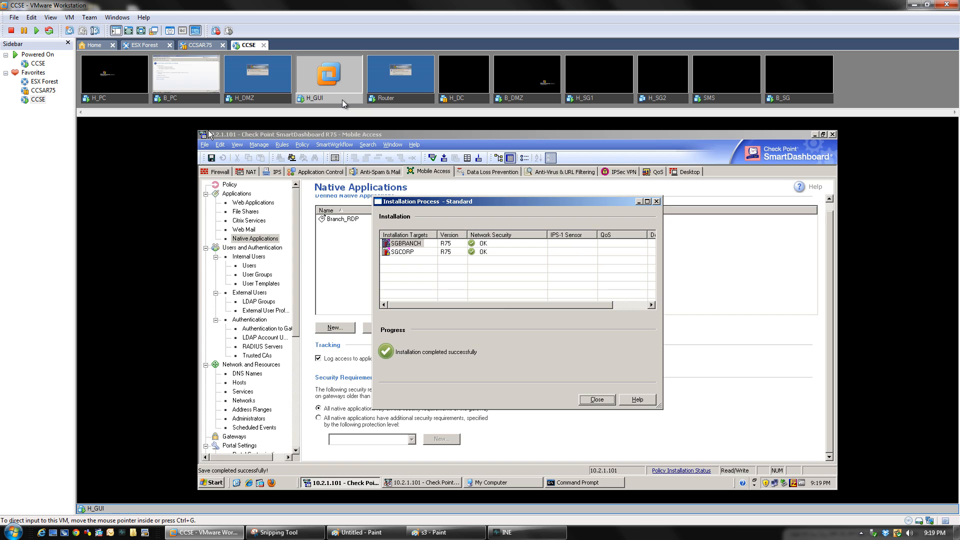
pyautogui.click(593, 399)
pyautogui.click(196, 98)
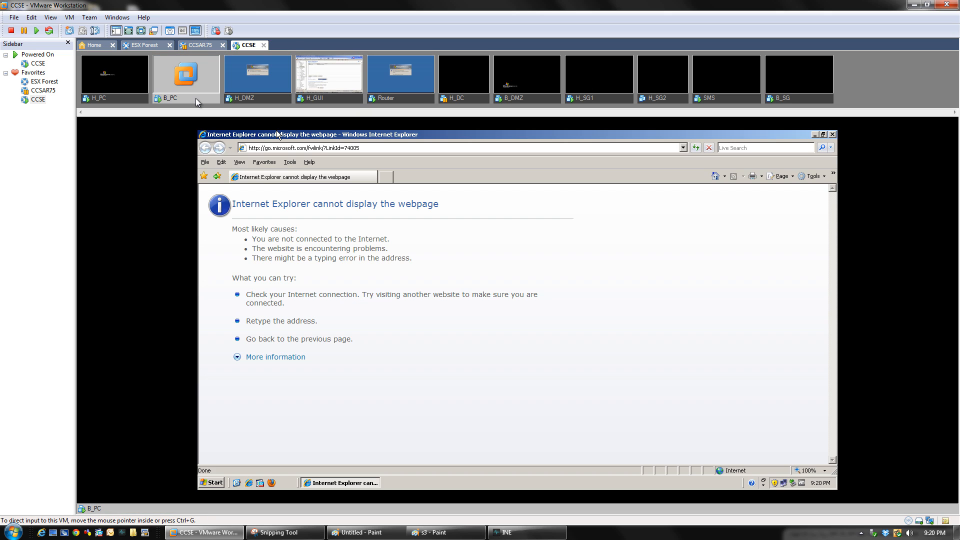
pyautogui.click(364, 150)
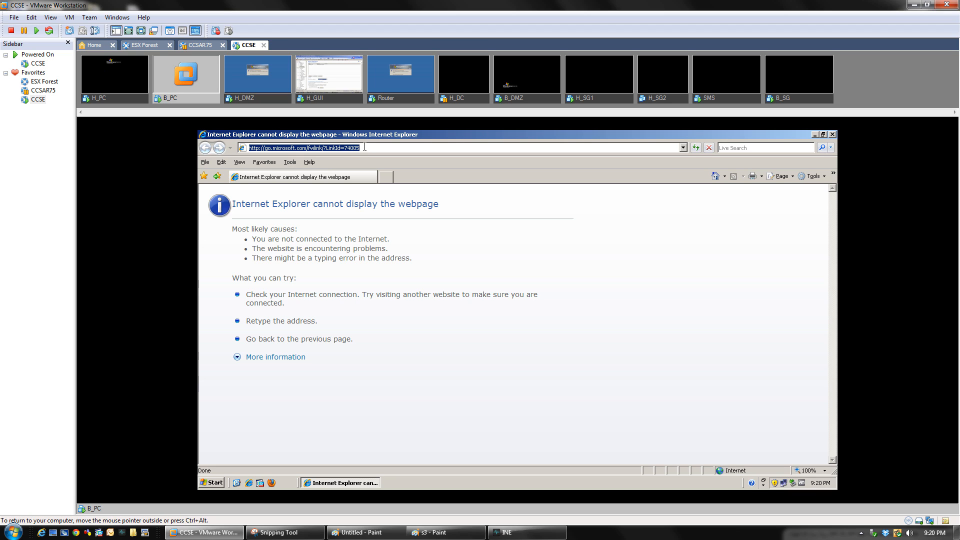
pyautogui.write('https://')
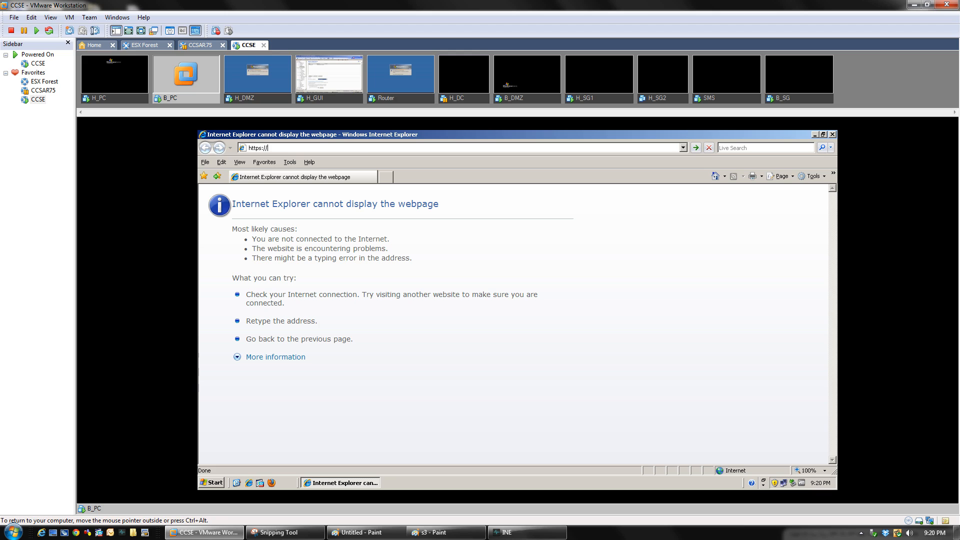
pyautogui.write('10.2.1.1.1/')
pyautogui.press('Return')
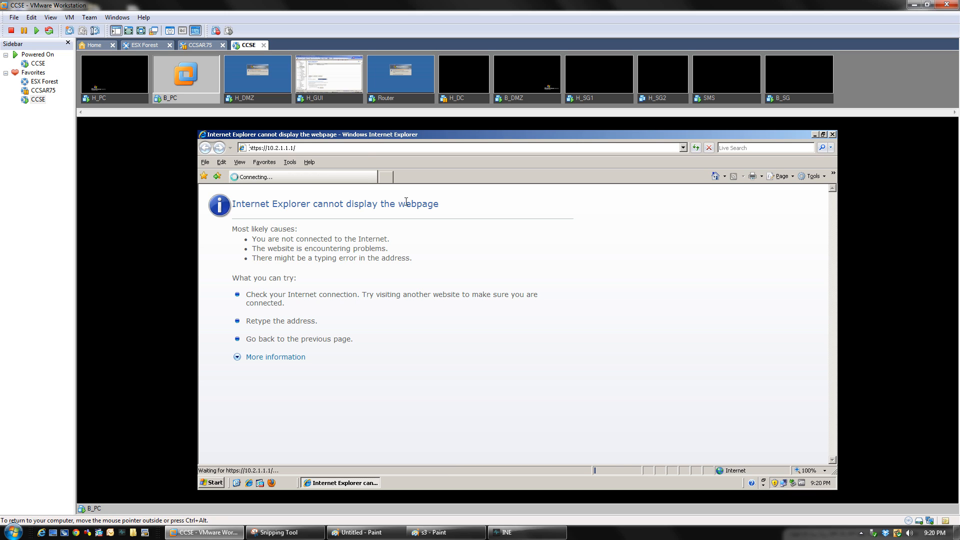
pyautogui.click(317, 148)
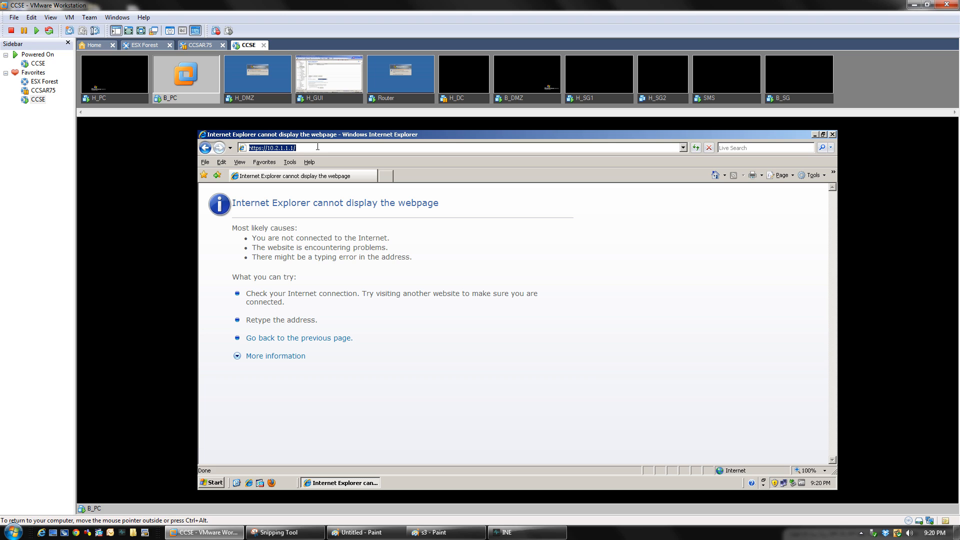
pyautogui.click(316, 148)
pyautogui.press('BackSpace')
pyautogui.press('BackSpace')
pyautogui.press('Return')
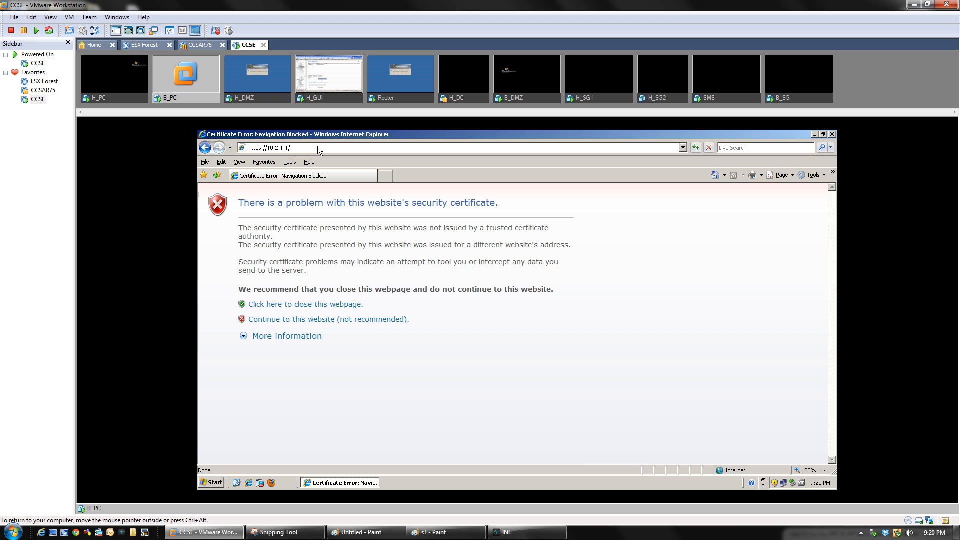
pyautogui.click(320, 319)
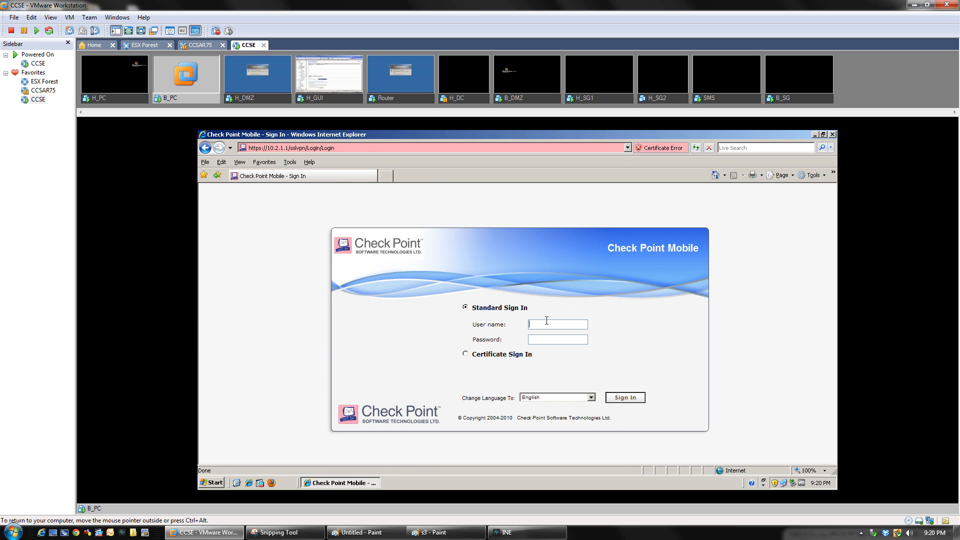
# Sign in to the portal with the VPN user name and password
pyautogui.click(547, 324)
pyautogui.write('Obama')
pyautogui.press('Tab')
pyautogui.write('••••••••')
pyautogui.press('Return')
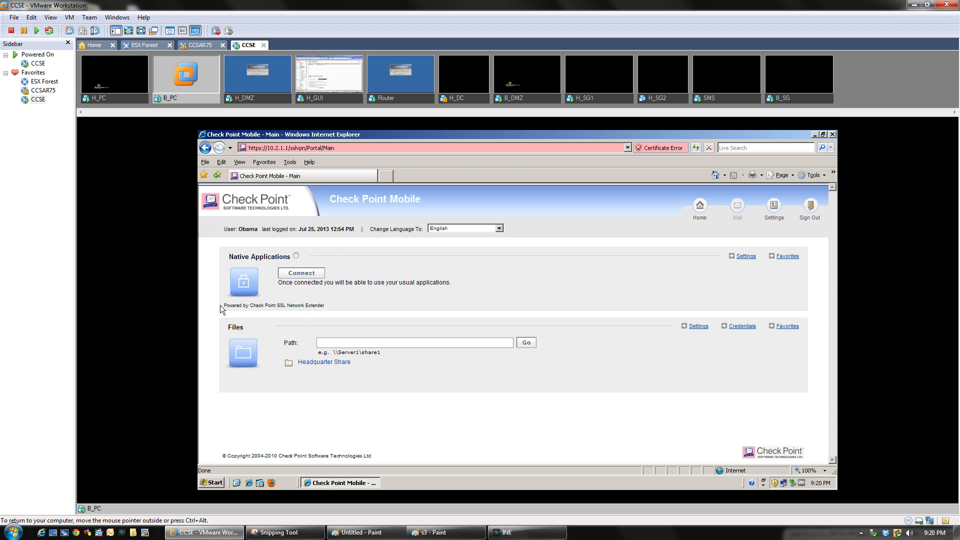
# Connect Native Applications, installing the required Check Point Deployment Agent add-on
pyautogui.moveTo(277, 306); pyautogui.dragTo(324, 307)
pyautogui.click(377, 292)
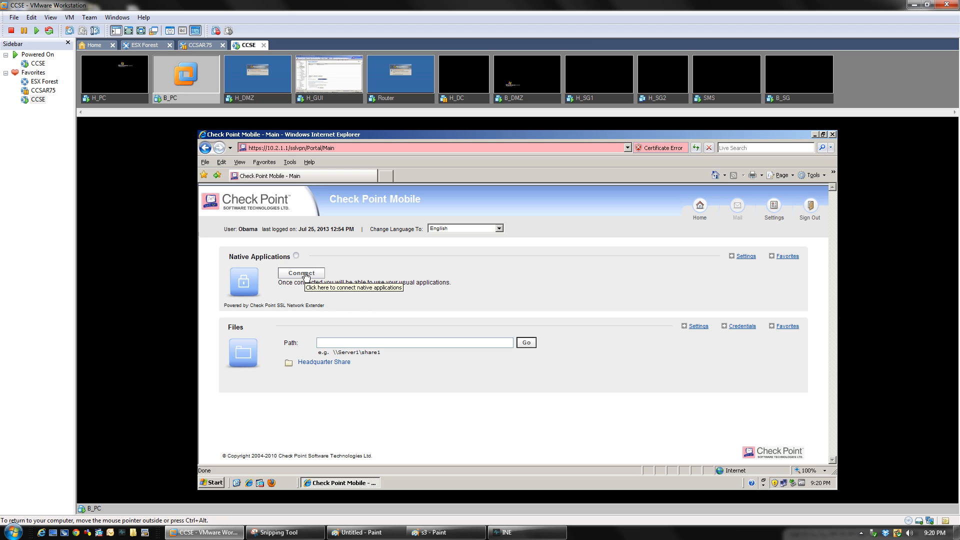
pyautogui.click(306, 275)
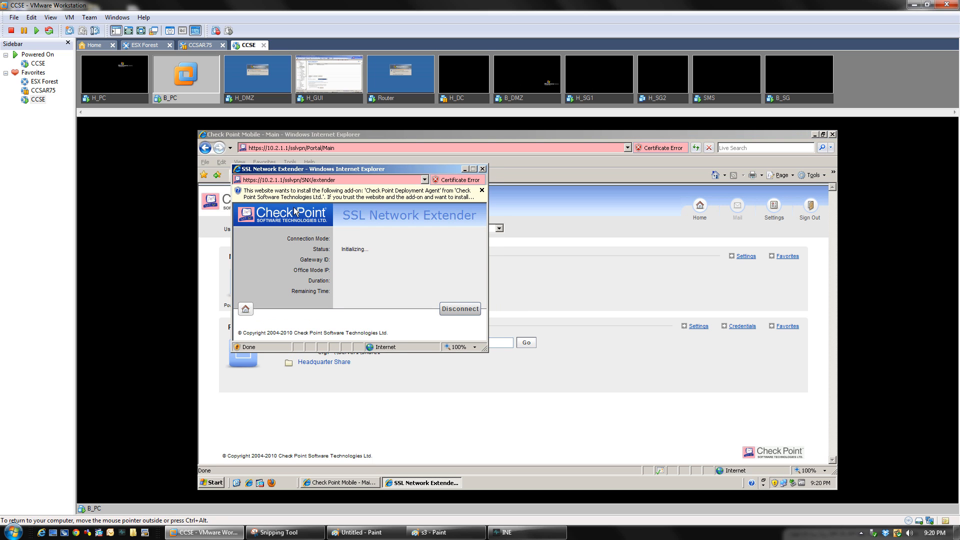
pyautogui.click(377, 200)
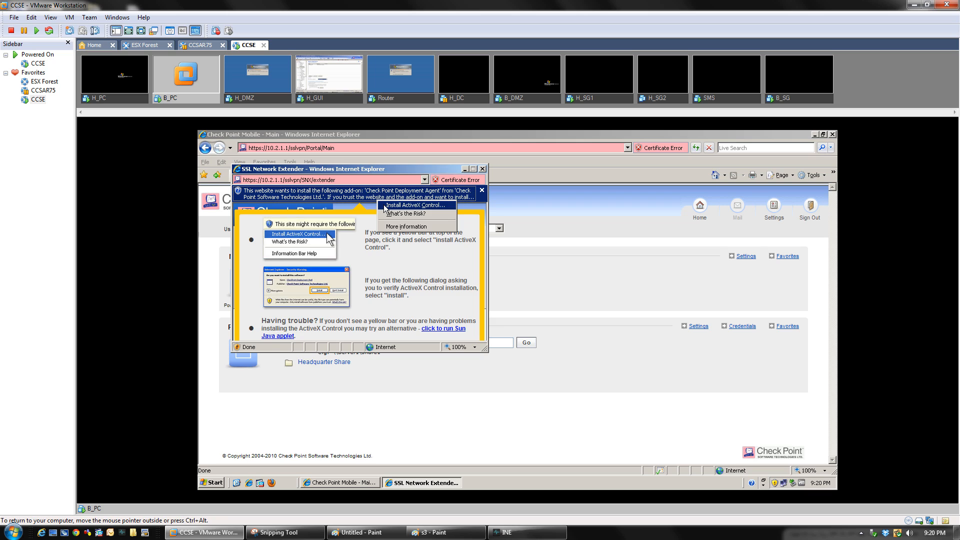
pyautogui.click(385, 208)
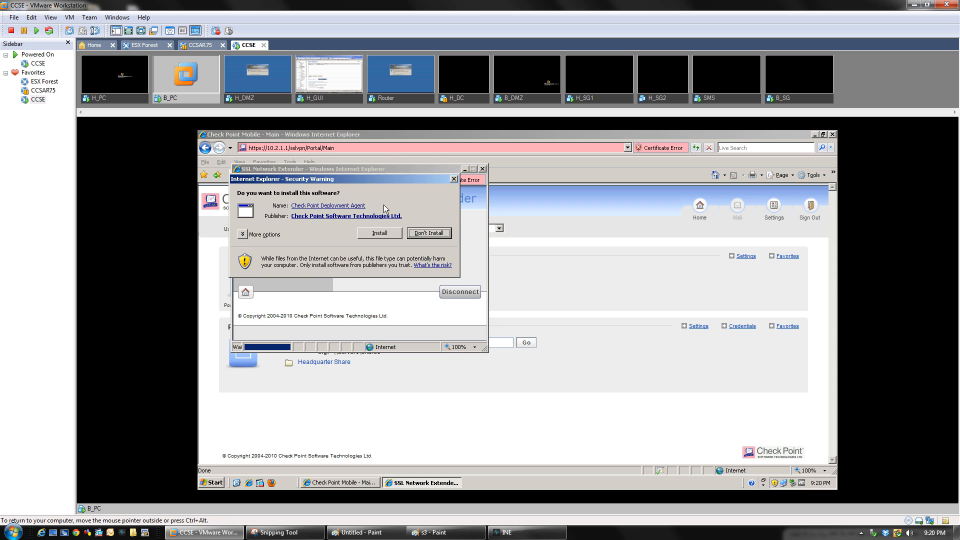
pyautogui.click(375, 234)
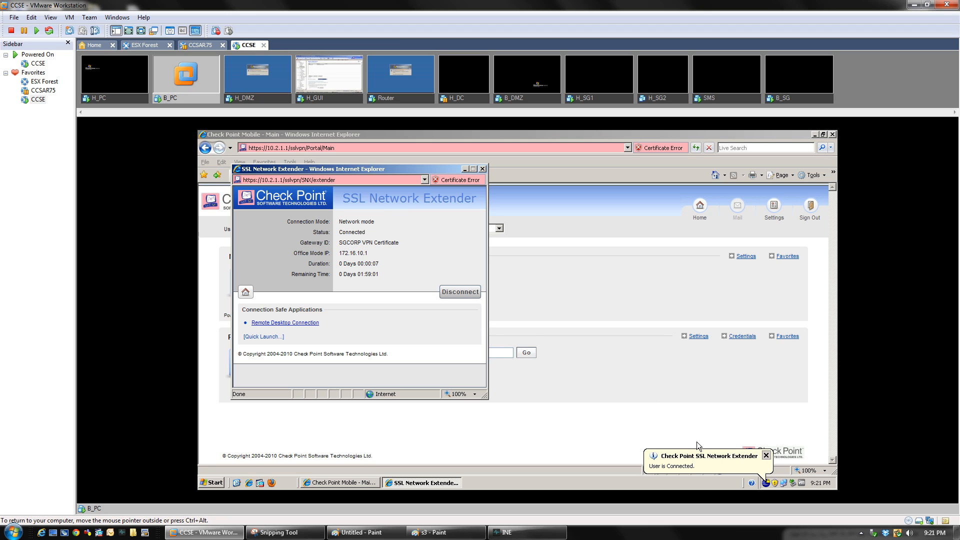
# Dismiss the user-connected notice and minimize the SSL Network Extender window
pyautogui.click(765, 459)
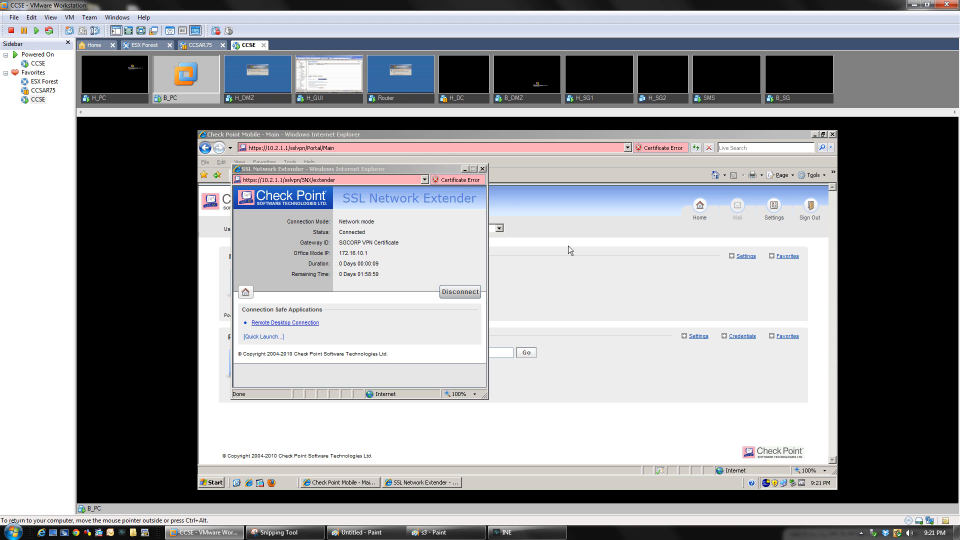
pyautogui.click(465, 170)
pyautogui.click(465, 169)
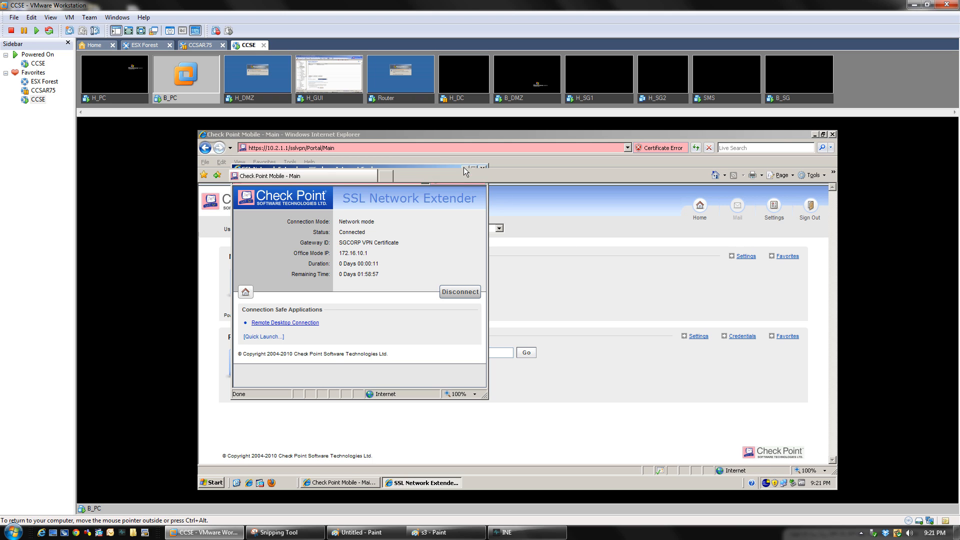
pyautogui.click(210, 483)
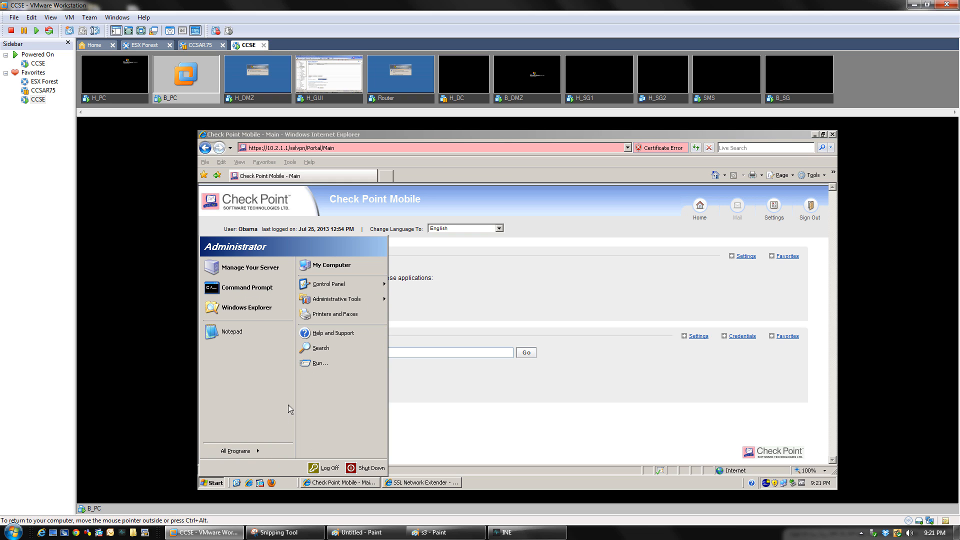
# Run 'mstsc -v 10.2.1.211' to start a Remote Desktop connection
pyautogui.click(316, 362)
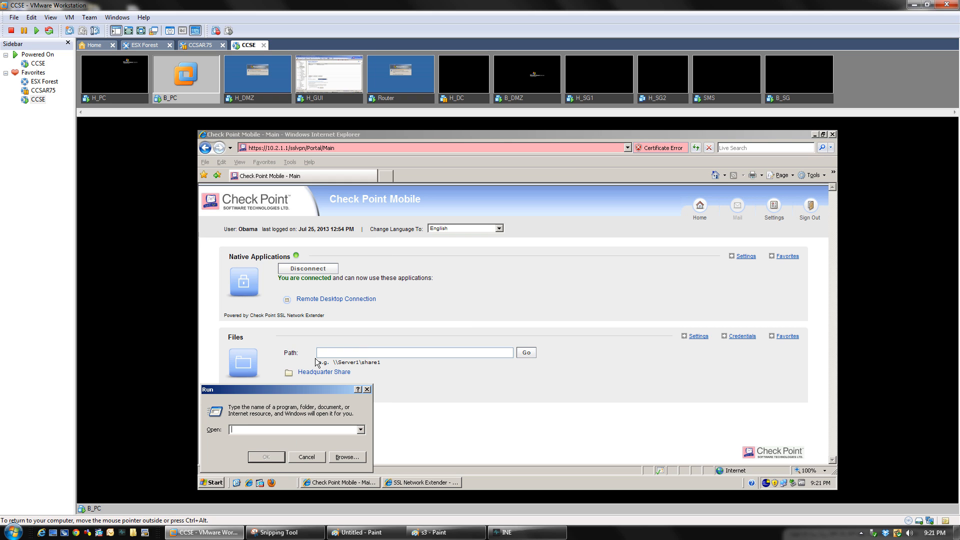
pyautogui.write('ms')
pyautogui.write('tsc -v 10.2.')
pyautogui.write('1.21')
pyautogui.write('1.201')
pyautogui.press('Return')
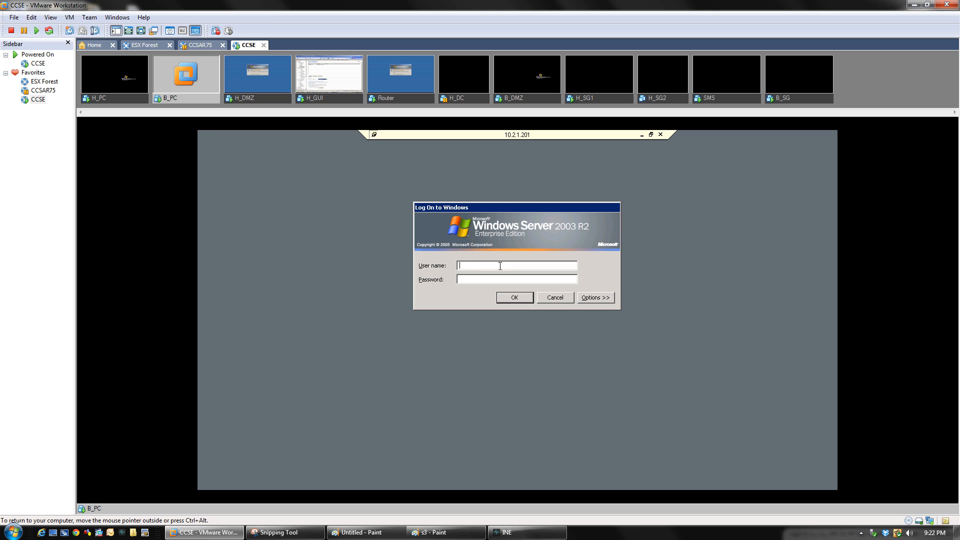
# Log on to the remote server as administrator with its password
pyautogui.write('administrat**********')
pyautogui.press('Return')
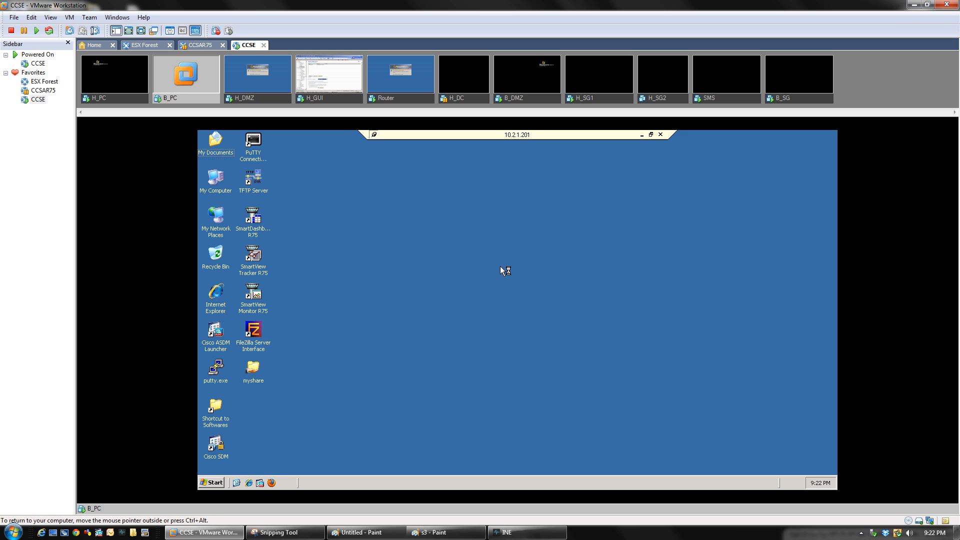
# On H_GUI, check the B-PC Administrator session in Task Manager's Users tab, then close Task Manager
pyautogui.click(338, 100)
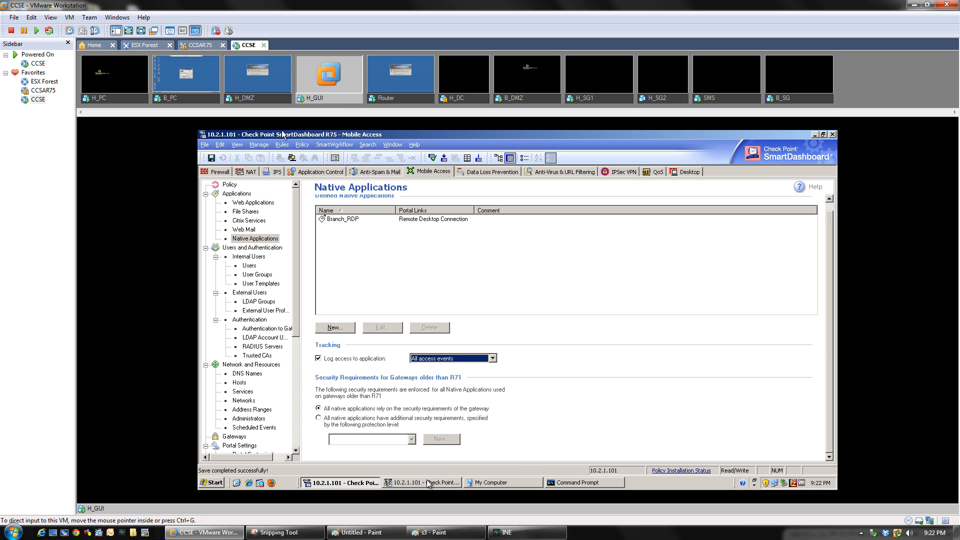
pyautogui.rightClick(656, 486)
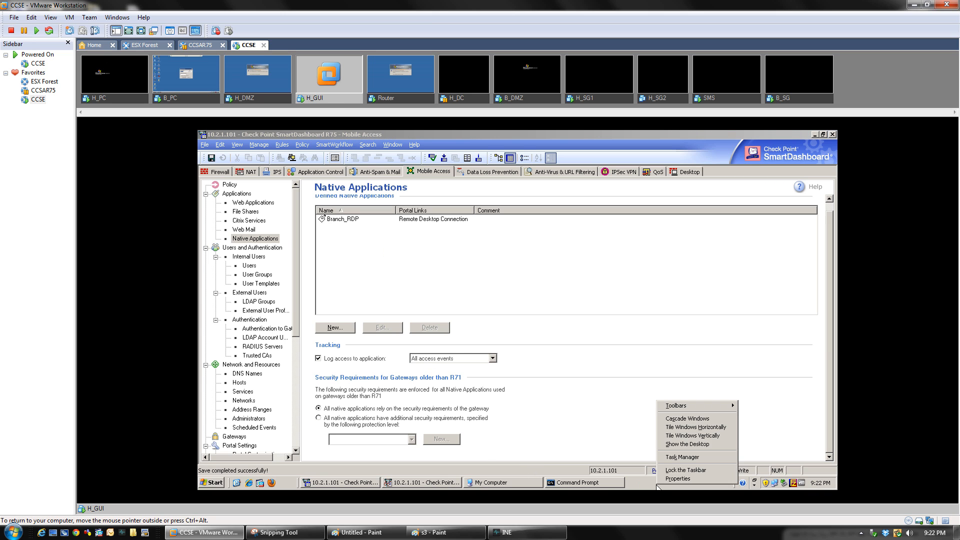
pyautogui.click(669, 458)
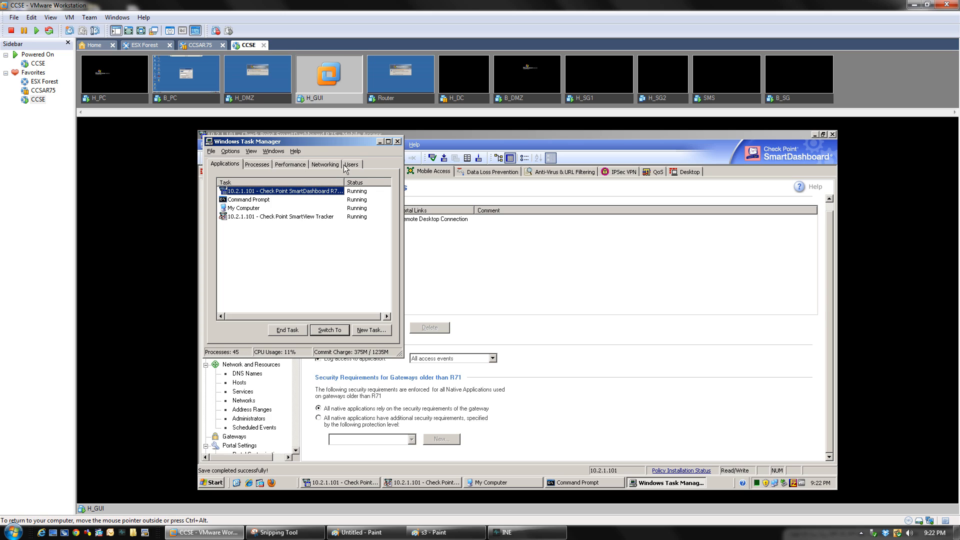
pyautogui.click(359, 165)
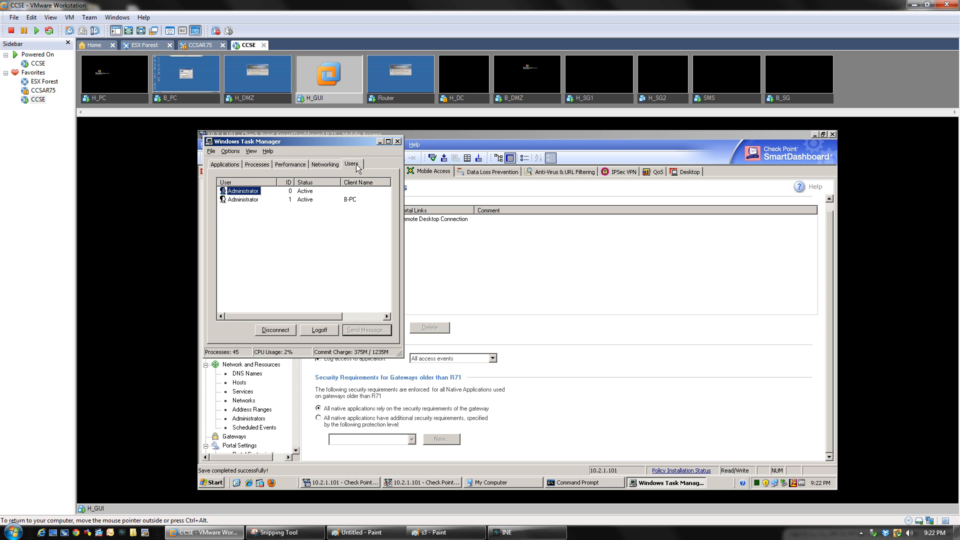
pyautogui.click(250, 199)
pyautogui.click(398, 141)
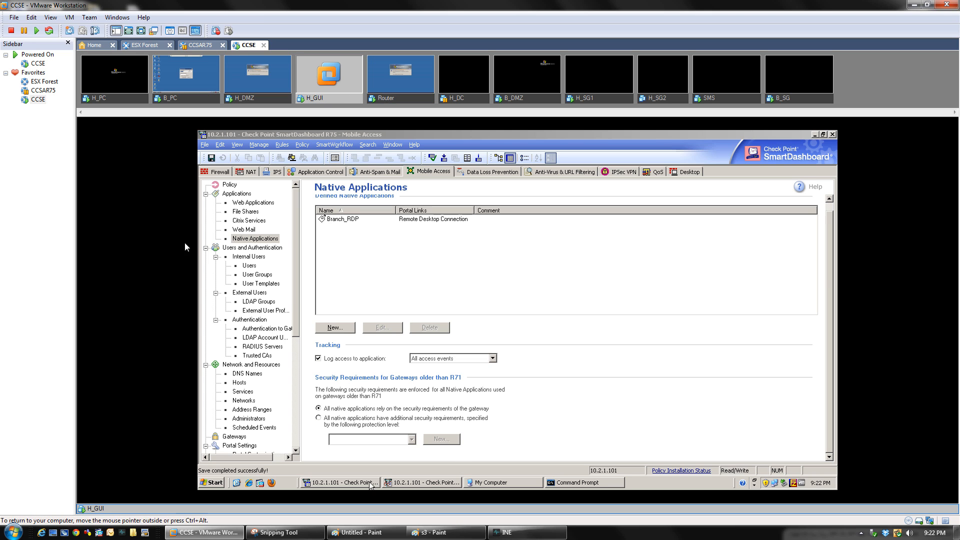
# On B_PC, connect to the first Administrator session through Task Manager and dismiss the leftover Run prompt
pyautogui.click(187, 97)
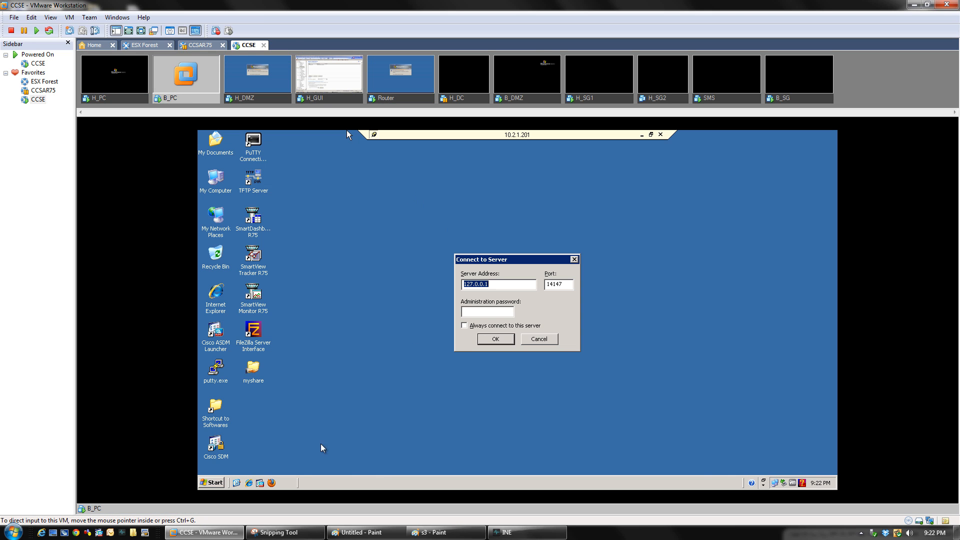
pyautogui.rightClick(346, 480)
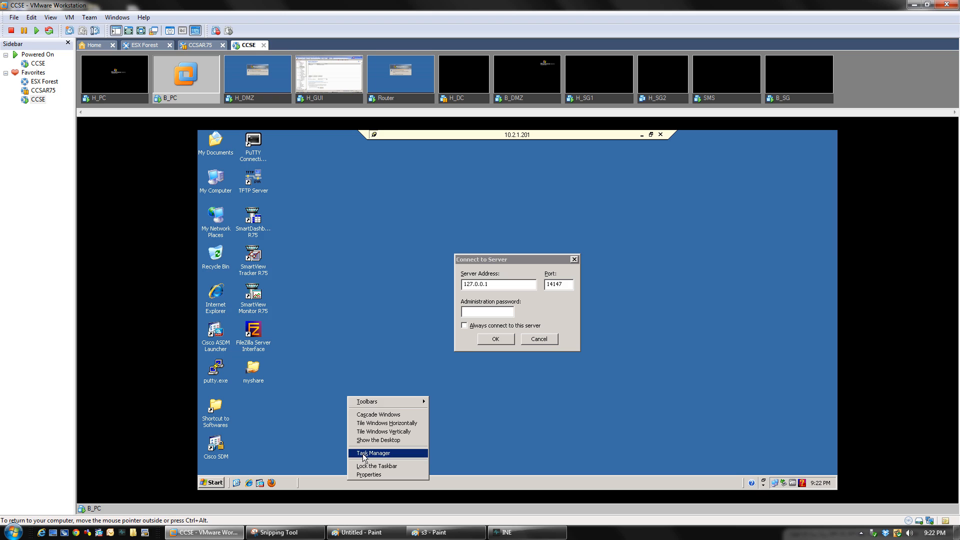
pyautogui.click(362, 453)
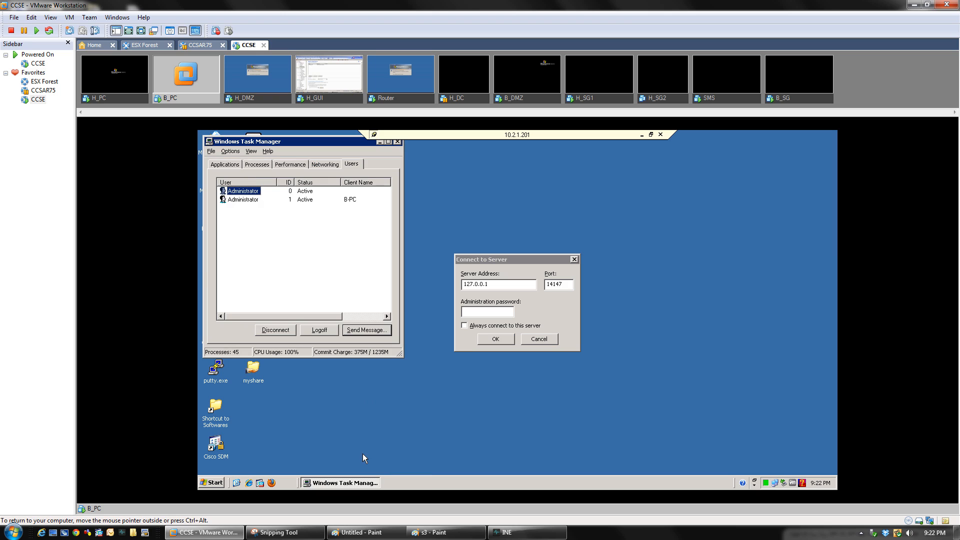
pyautogui.rightClick(240, 191)
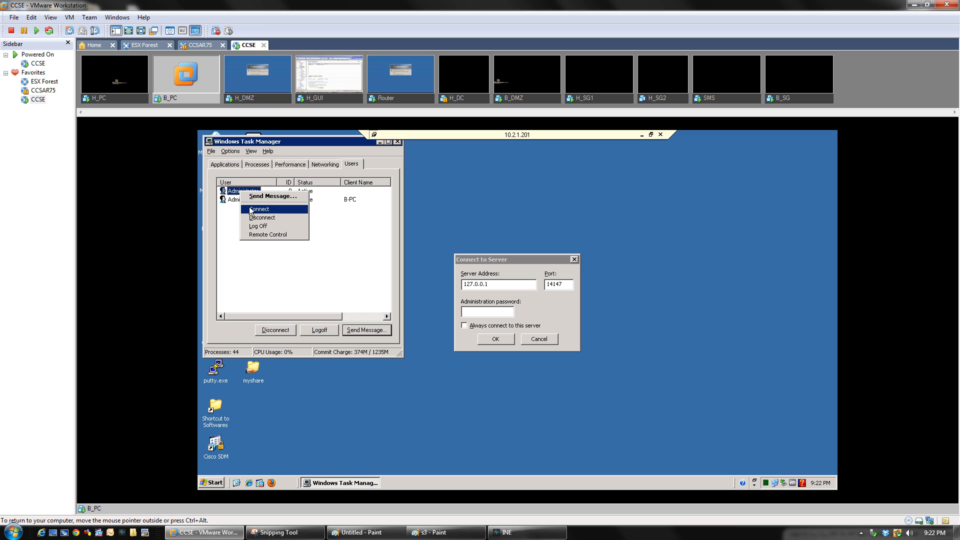
pyautogui.click(250, 209)
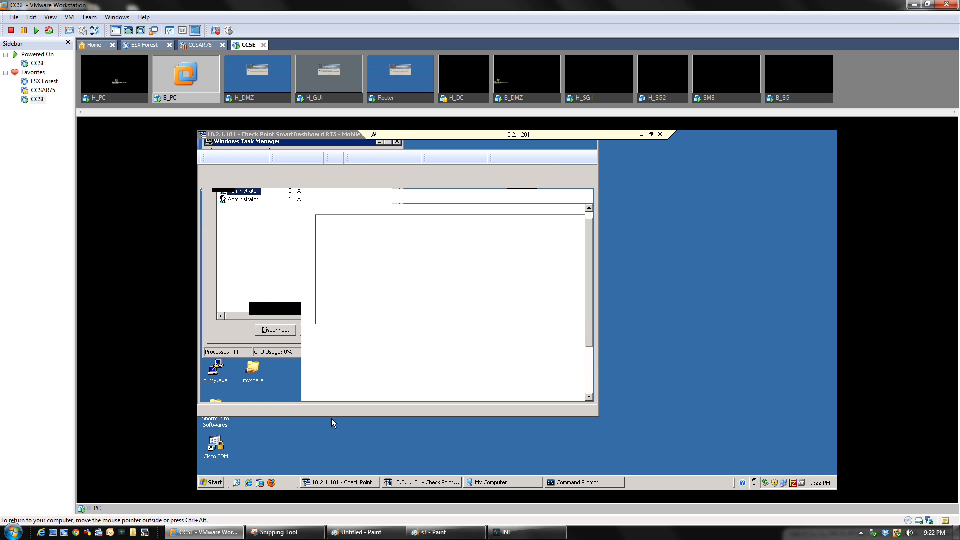
pyautogui.click(333, 483)
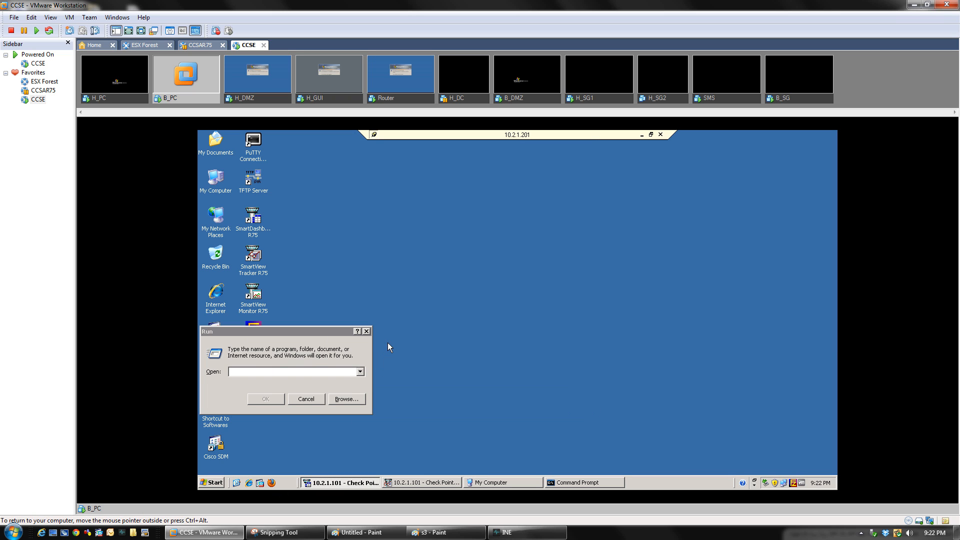
pyautogui.click(369, 332)
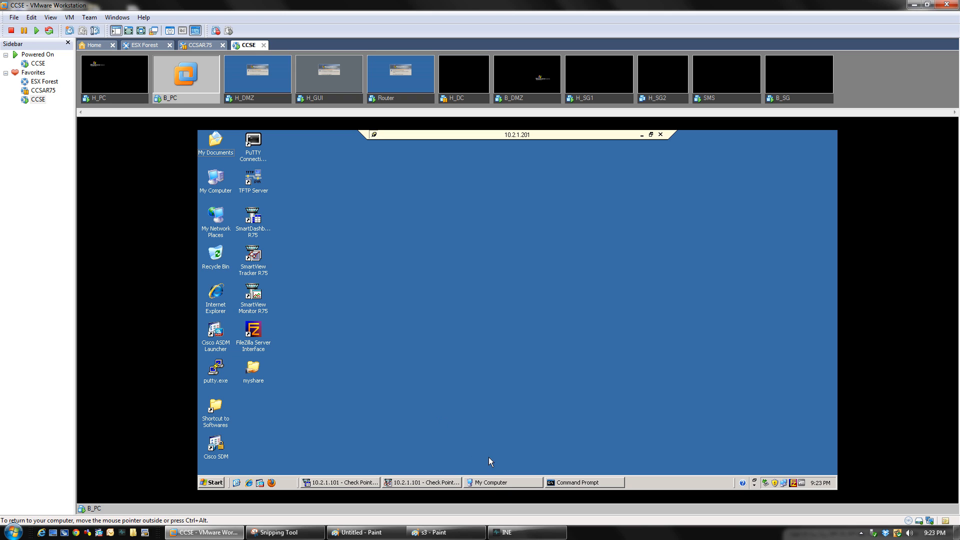
# Clear the My Computer and Command Prompt windows away and bring the first SmartDashboard window forward
pyautogui.click(508, 485)
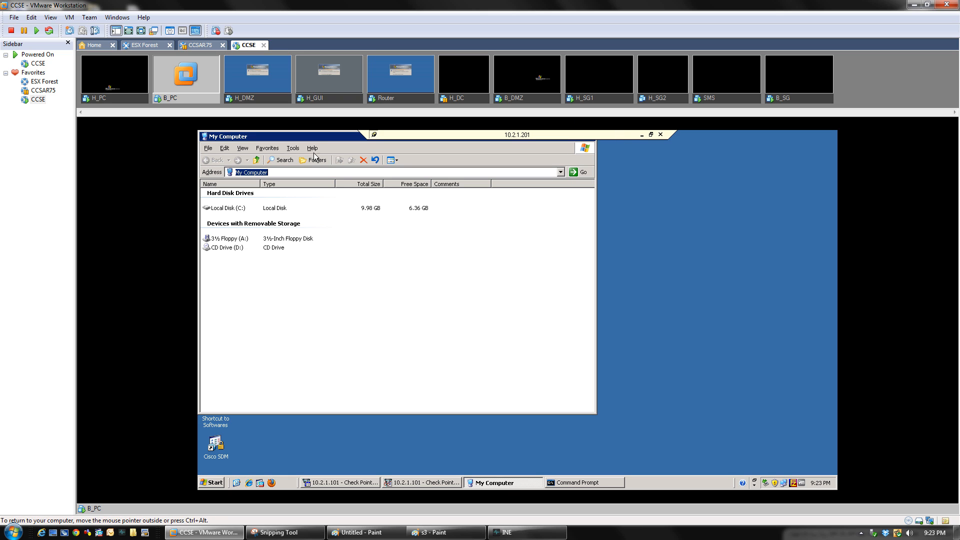
pyautogui.moveTo(314, 137); pyautogui.dragTo(415, 181)
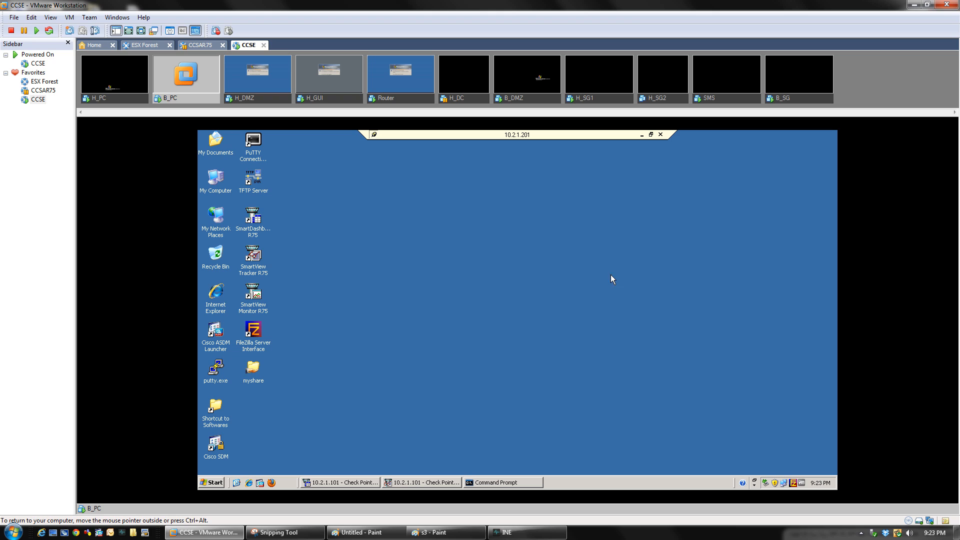
pyautogui.click(517, 484)
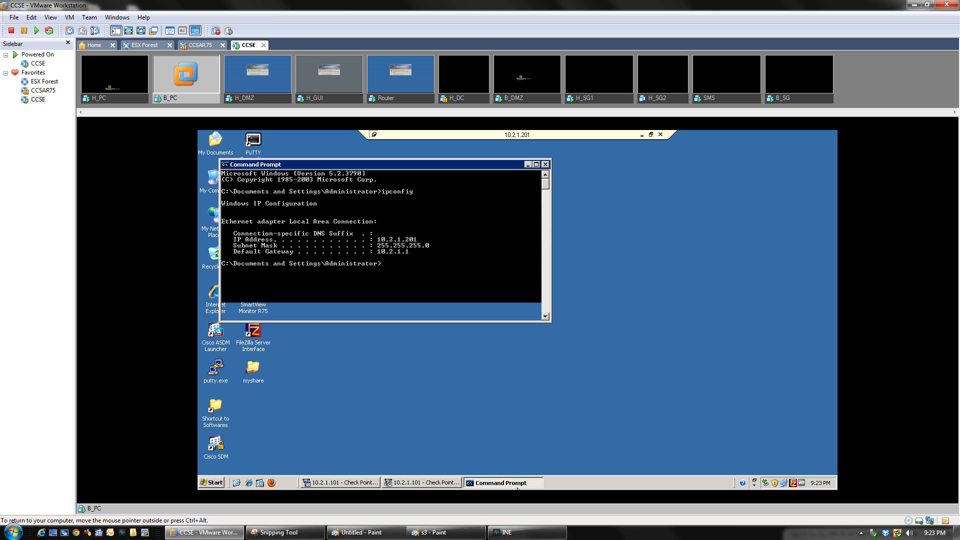
pyautogui.click(545, 164)
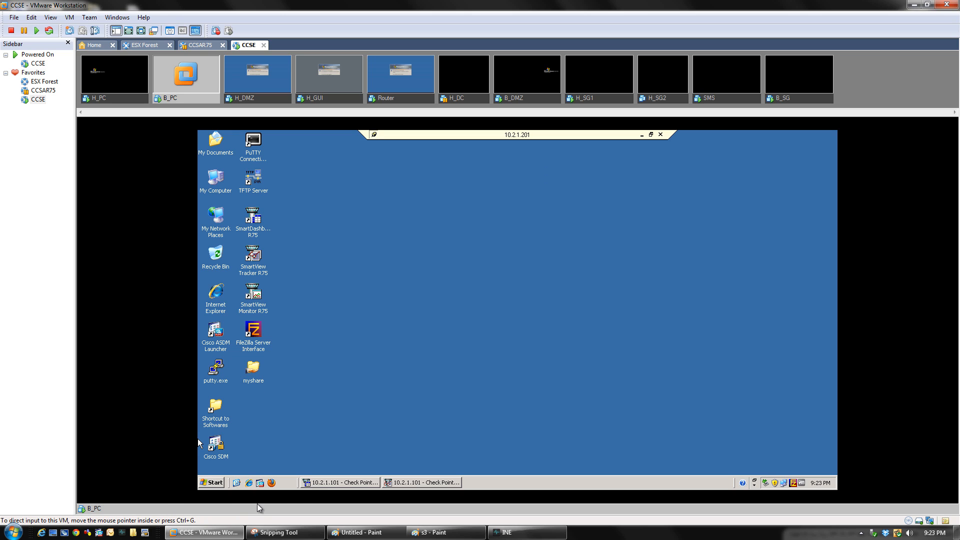
pyautogui.click(321, 484)
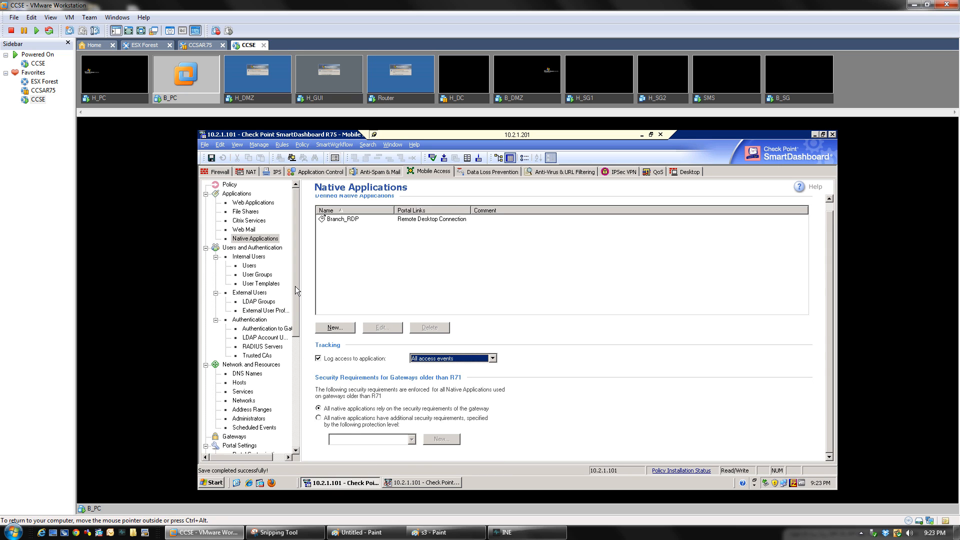
# View the Web Applications and Web Mail pages, then return to Native Applications listing Branch_RDP
pyautogui.click(241, 205)
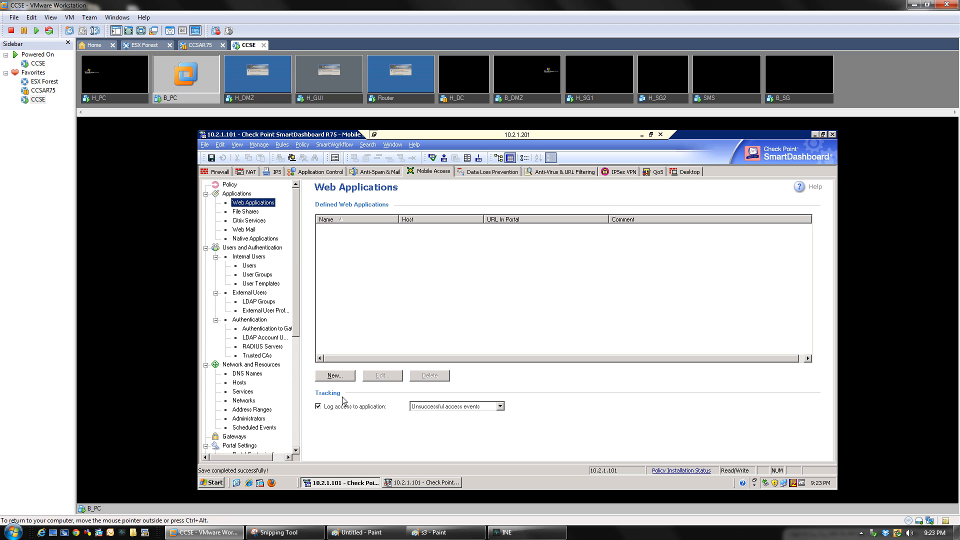
pyautogui.click(241, 230)
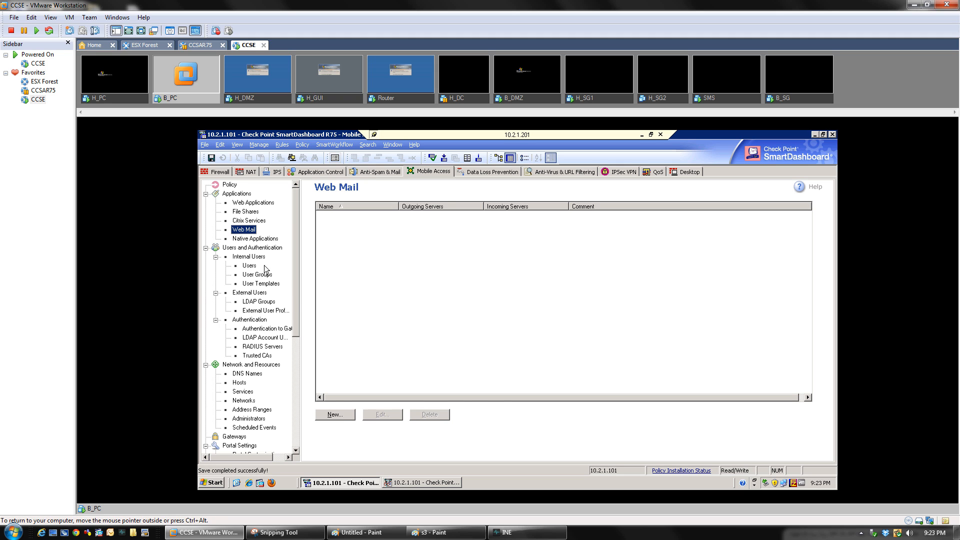
pyautogui.click(257, 239)
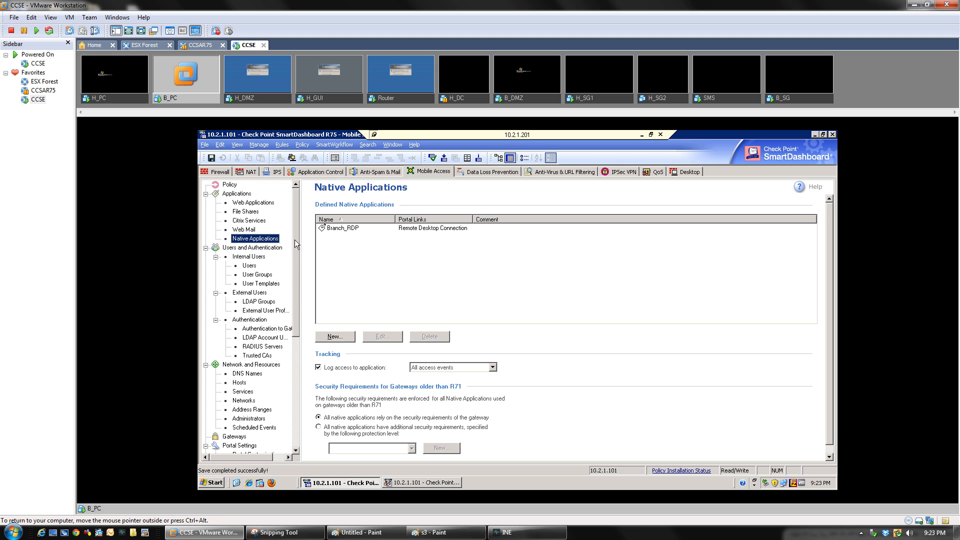
pyautogui.scroll(-3, 295, 239)
pyautogui.scroll(3, 295, 235)
pyautogui.moveTo(295, 231); pyautogui.dragTo(299, 290)
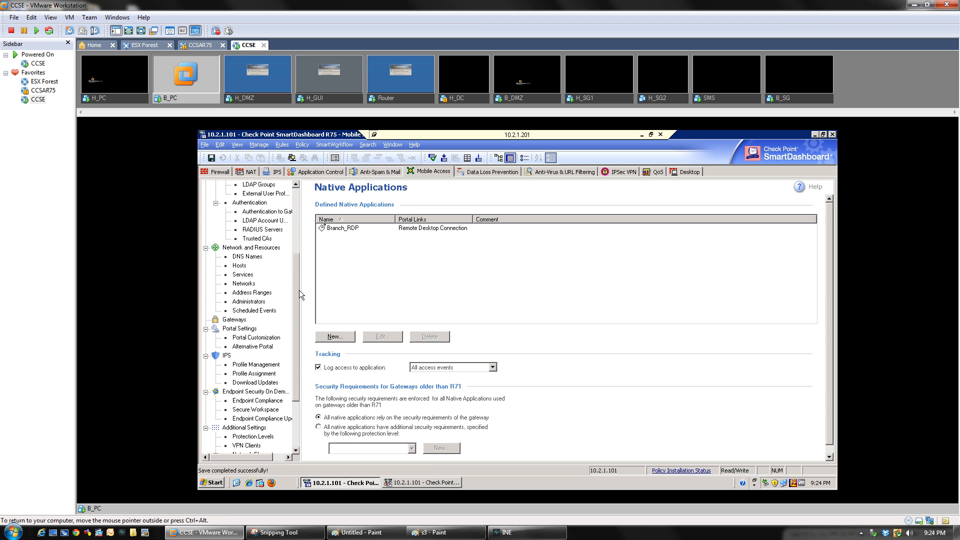
# Look through the DNS Names, Hosts, Services, Networks and IPS Profile Management lists
pyautogui.click(238, 257)
pyautogui.click(239, 265)
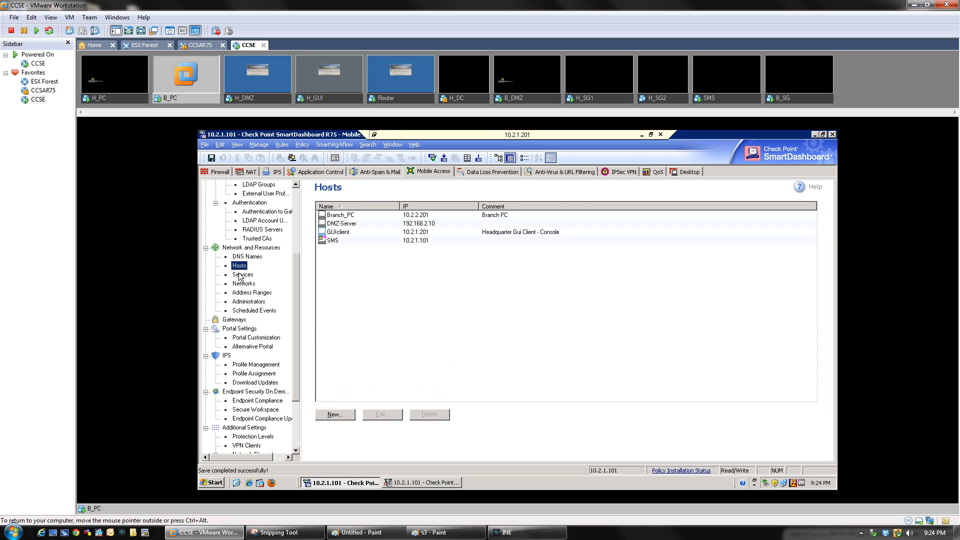
pyautogui.click(241, 274)
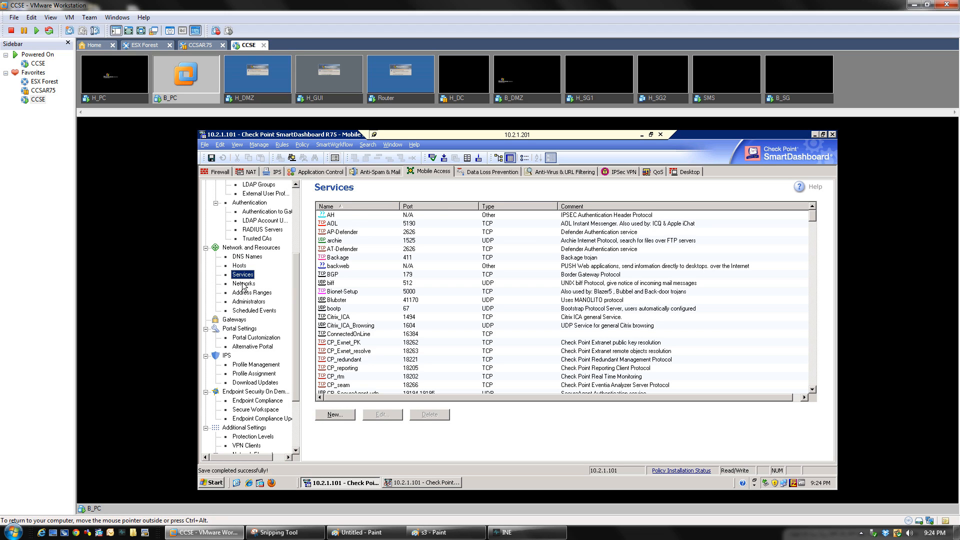
pyautogui.click(243, 284)
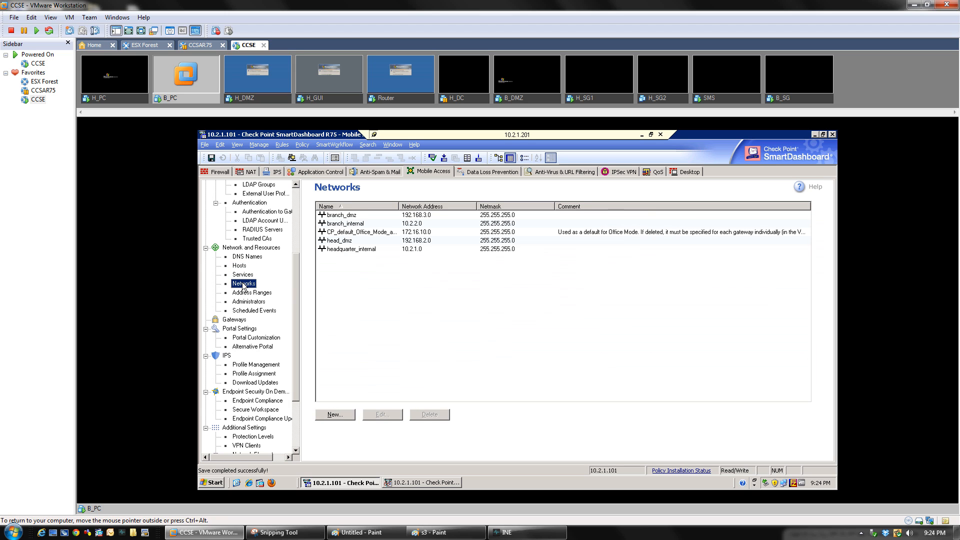
pyautogui.click(247, 368)
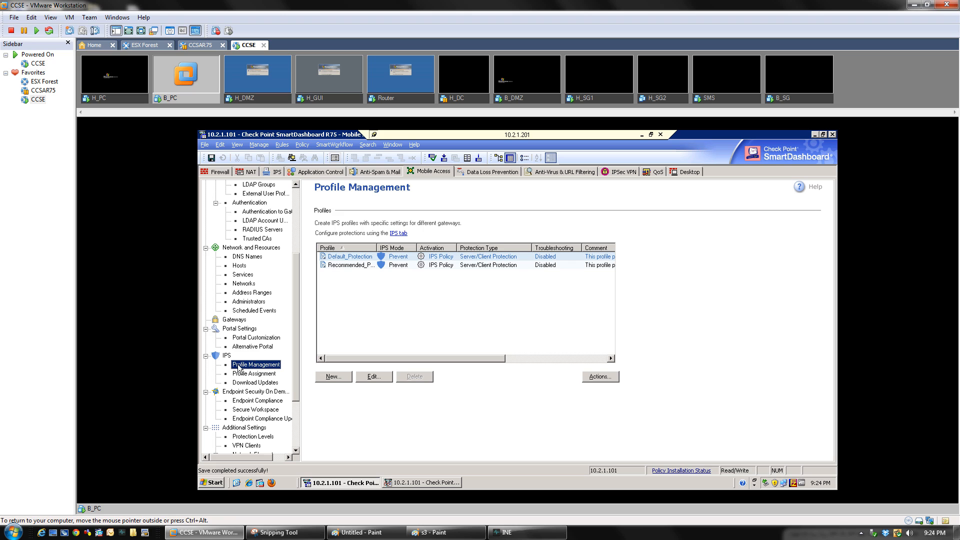
pyautogui.moveTo(294, 354); pyautogui.dragTo(297, 391)
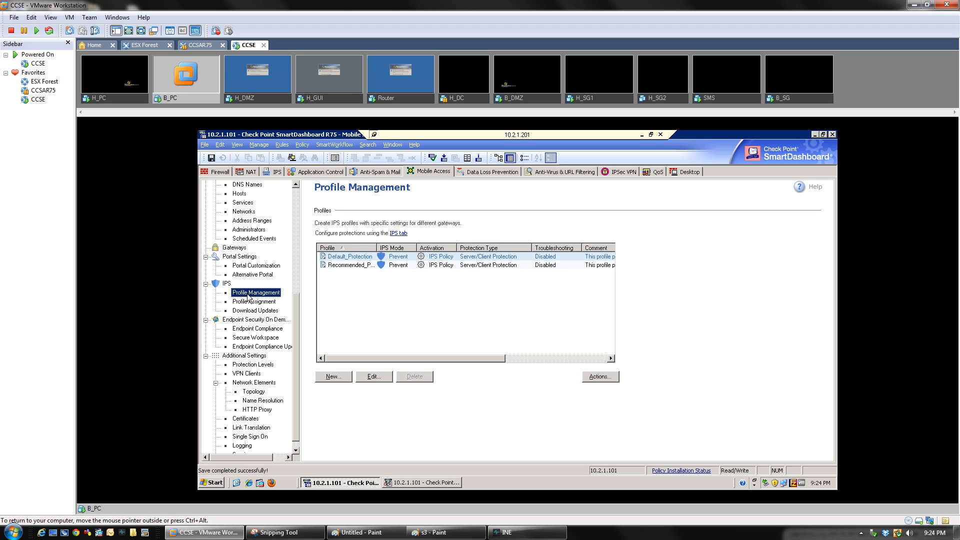
# Collapse and re-expand Endpoint Security On Demand, then view Certificates listing SGCORP with defaultCert
pyautogui.doubleClick(245, 322)
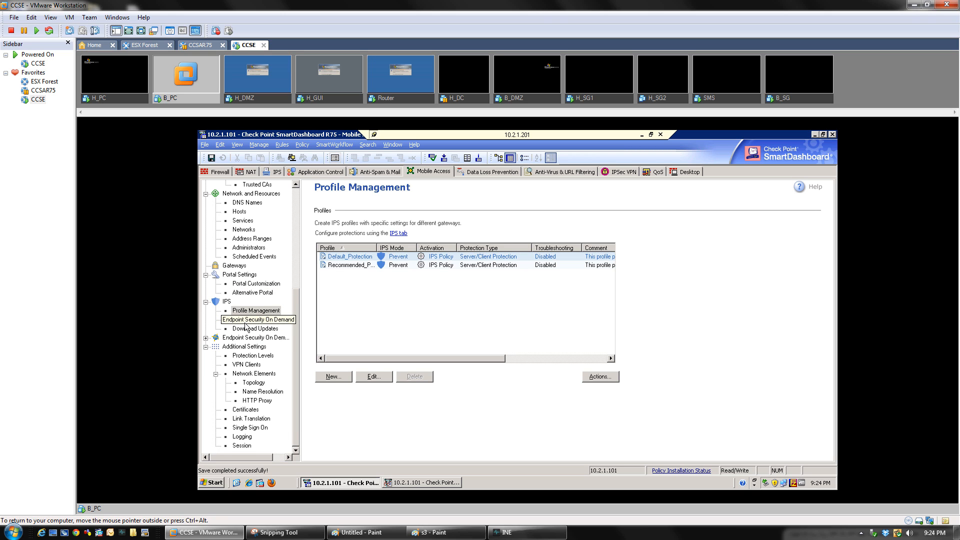
pyautogui.click(205, 338)
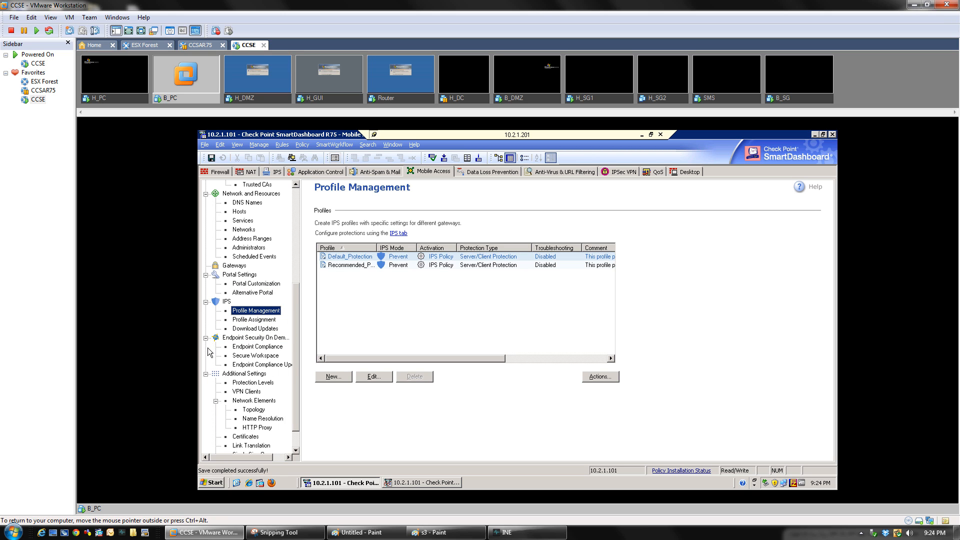
pyautogui.scroll(-2, 295, 359)
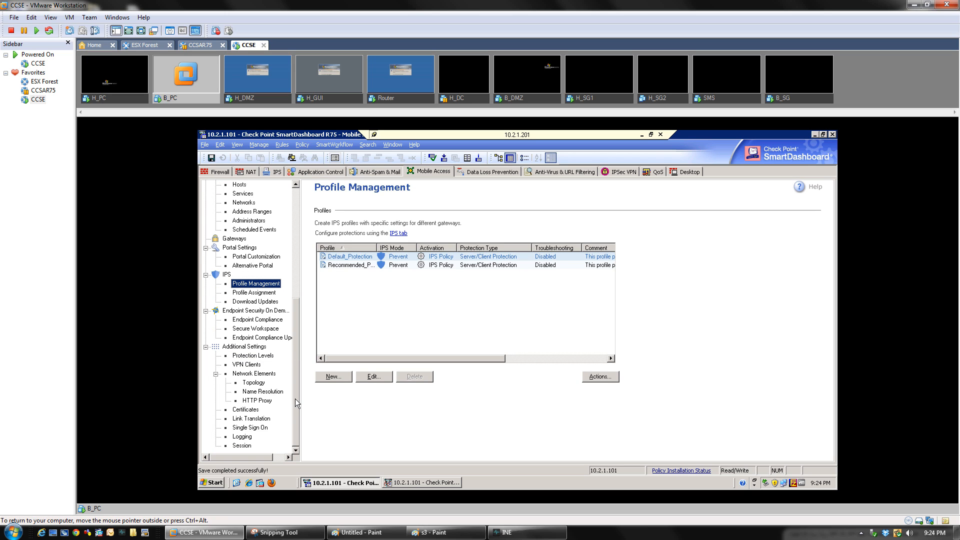
pyautogui.click(244, 411)
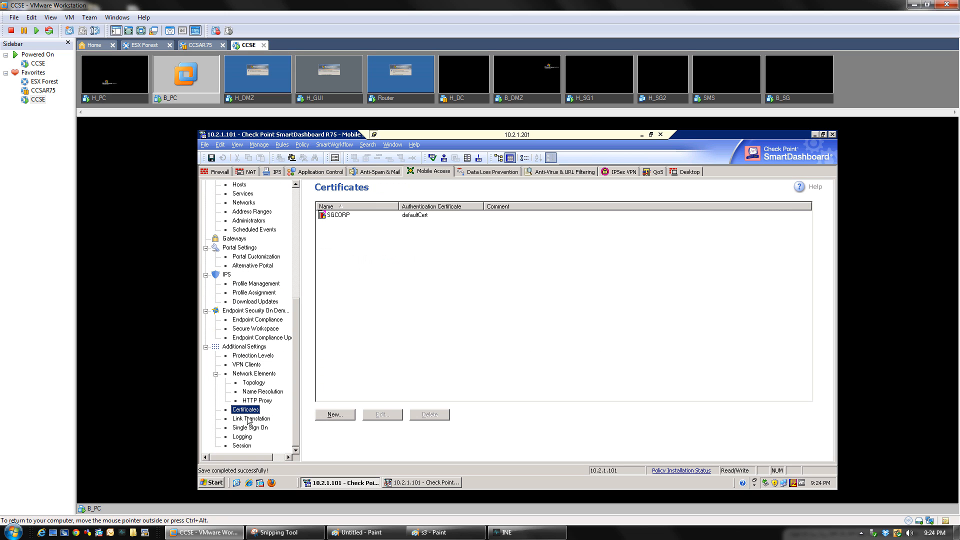
# Show the portal Session page: simultaneous logins allowed, 120-minute re-authentication, 60-minute idle disconnect
pyautogui.click(243, 446)
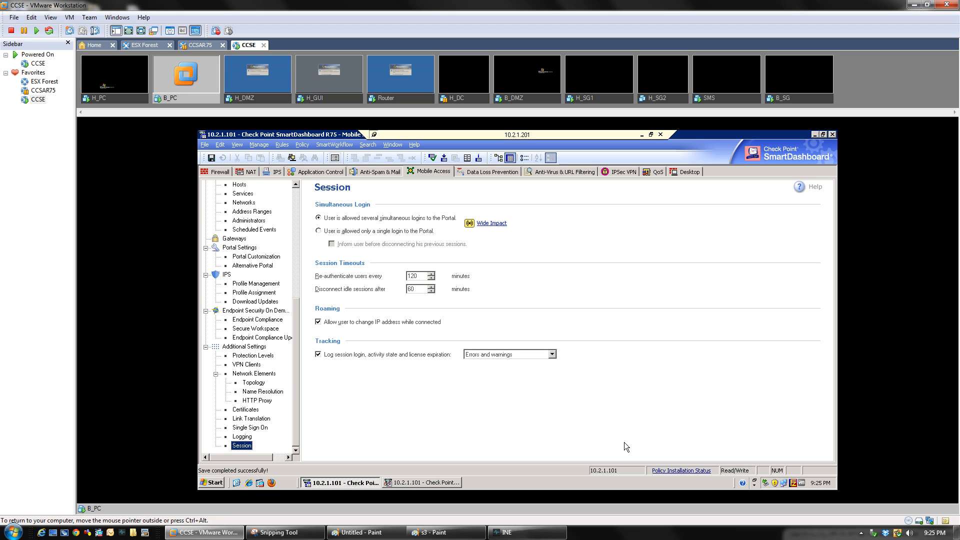
pyautogui.press('Tab')
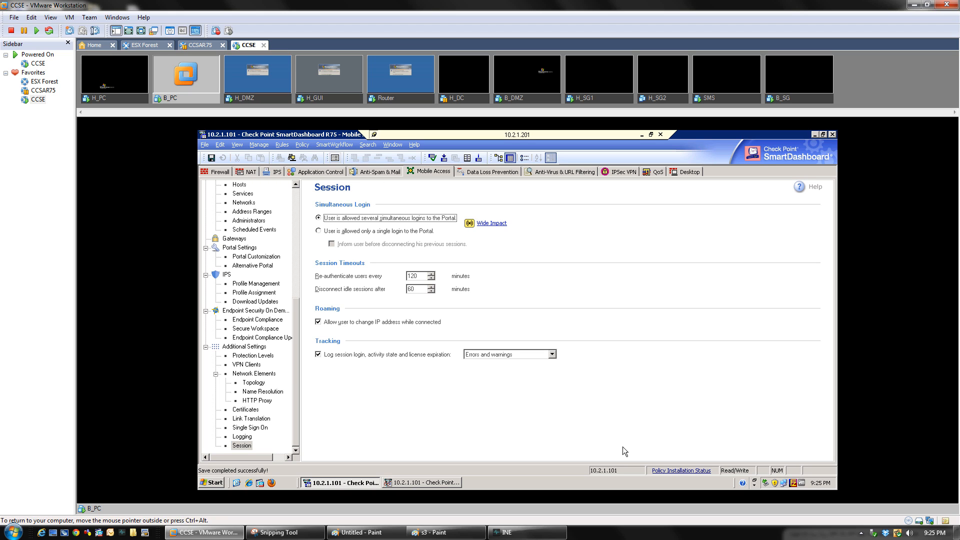